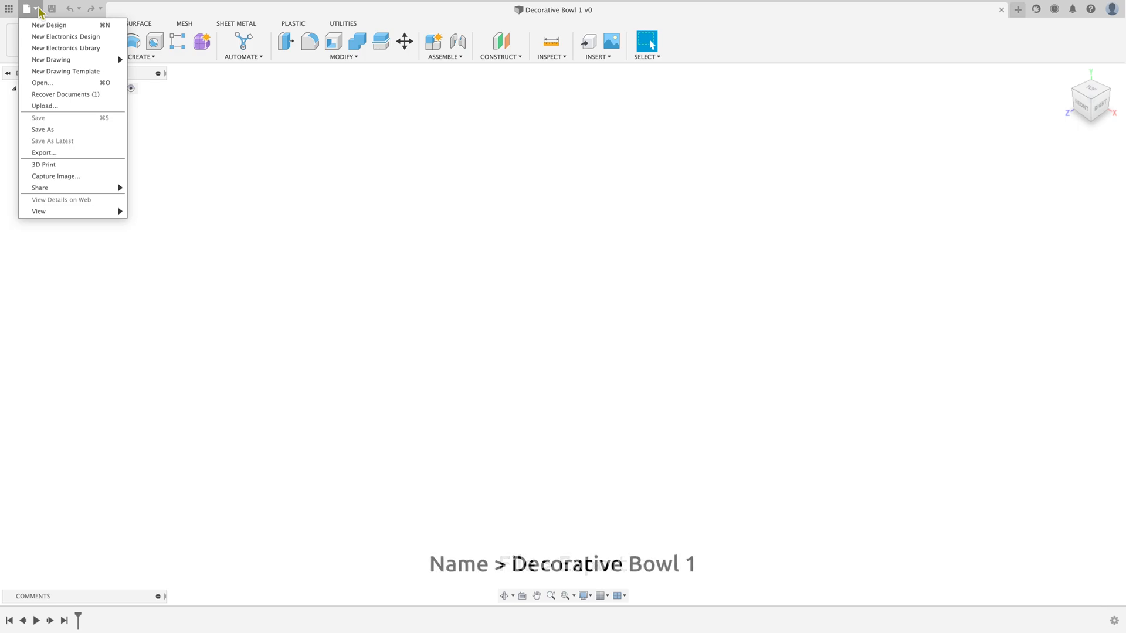
Step: Export the design to the Desktop as a Fusion 360 archive (.f3d) named Decorative Bowl 1 and dismiss the export notice
left_click(70, 154)
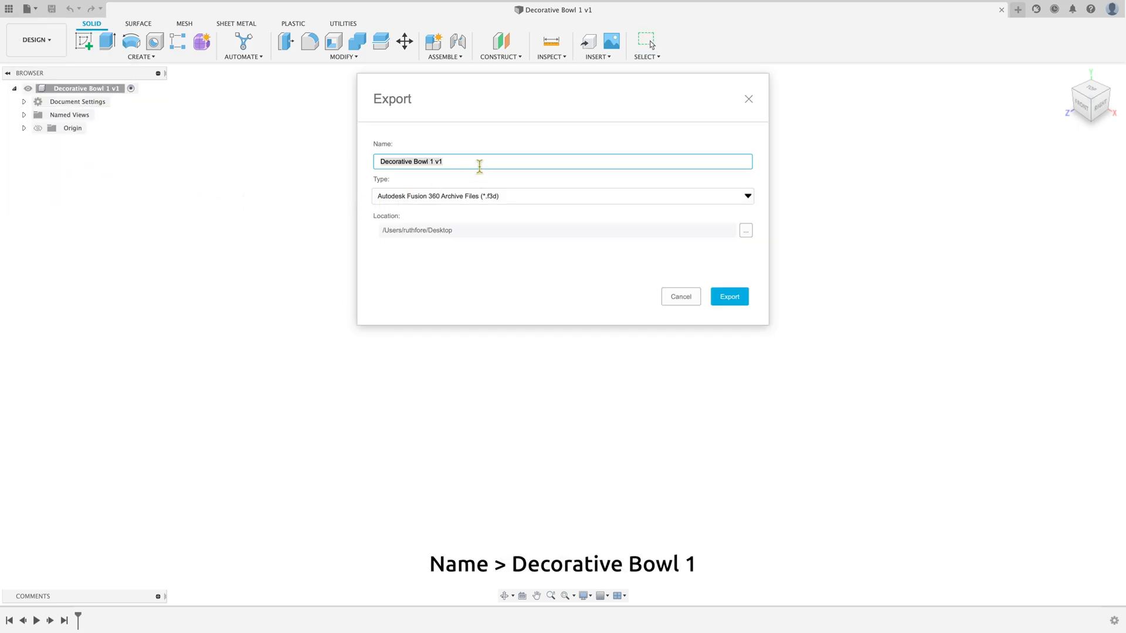
left_click(479, 166)
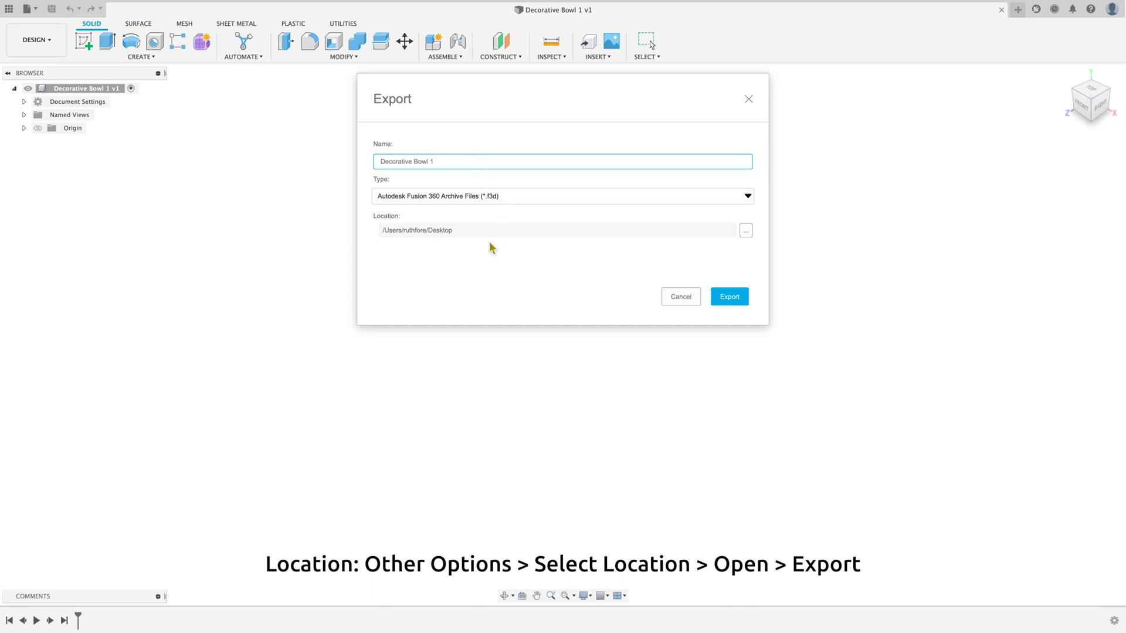
left_click(745, 233)
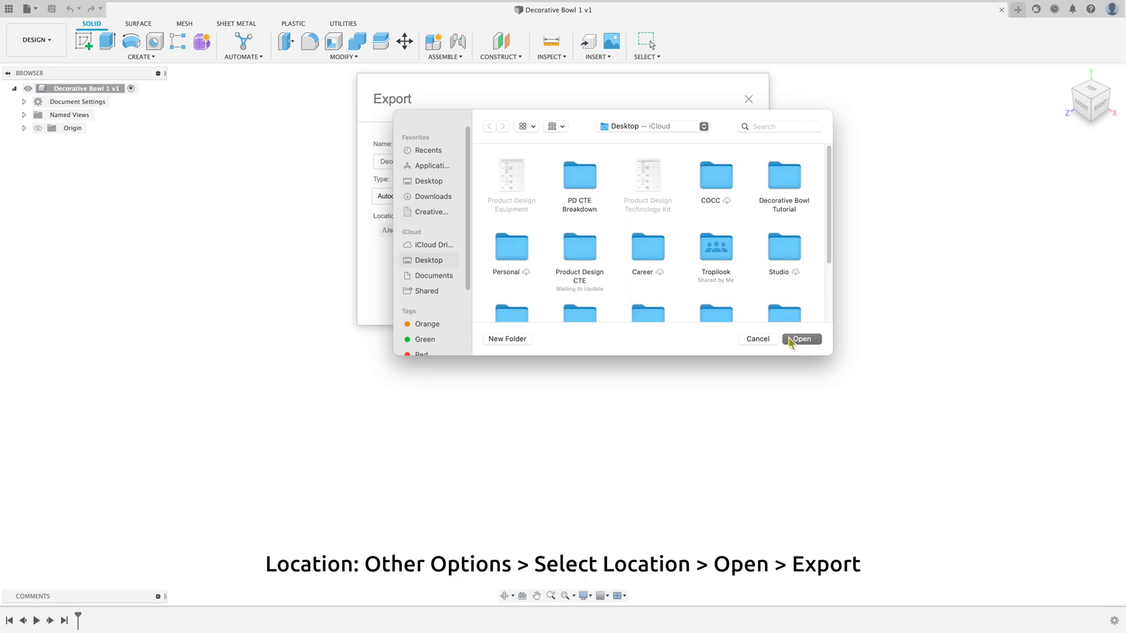
left_click(761, 338)
left_click(734, 297)
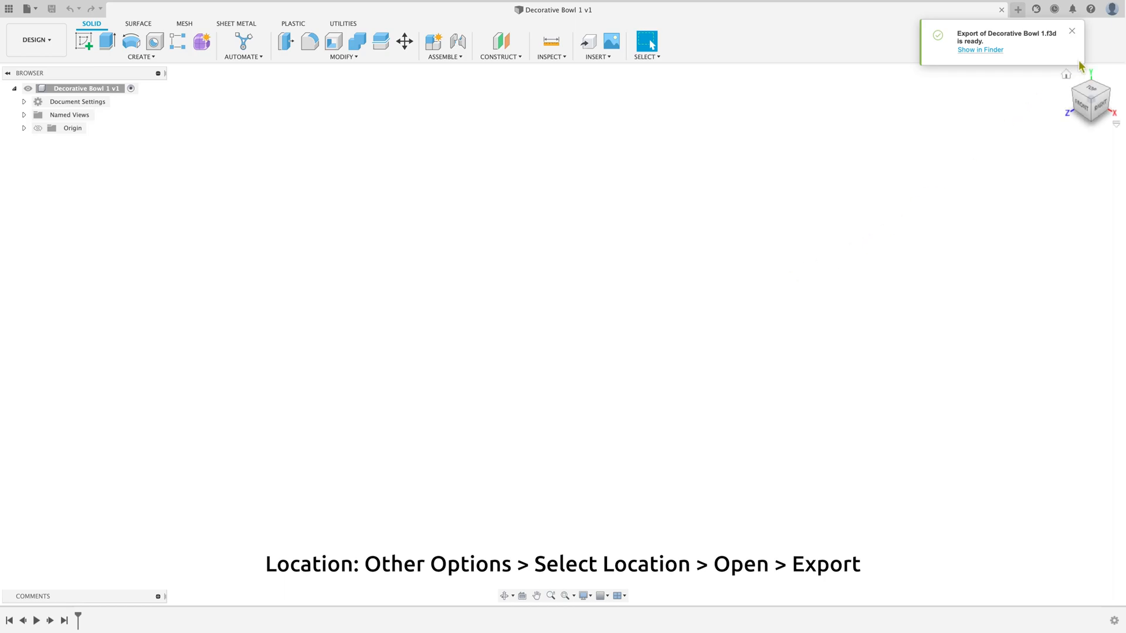
left_click(1073, 32)
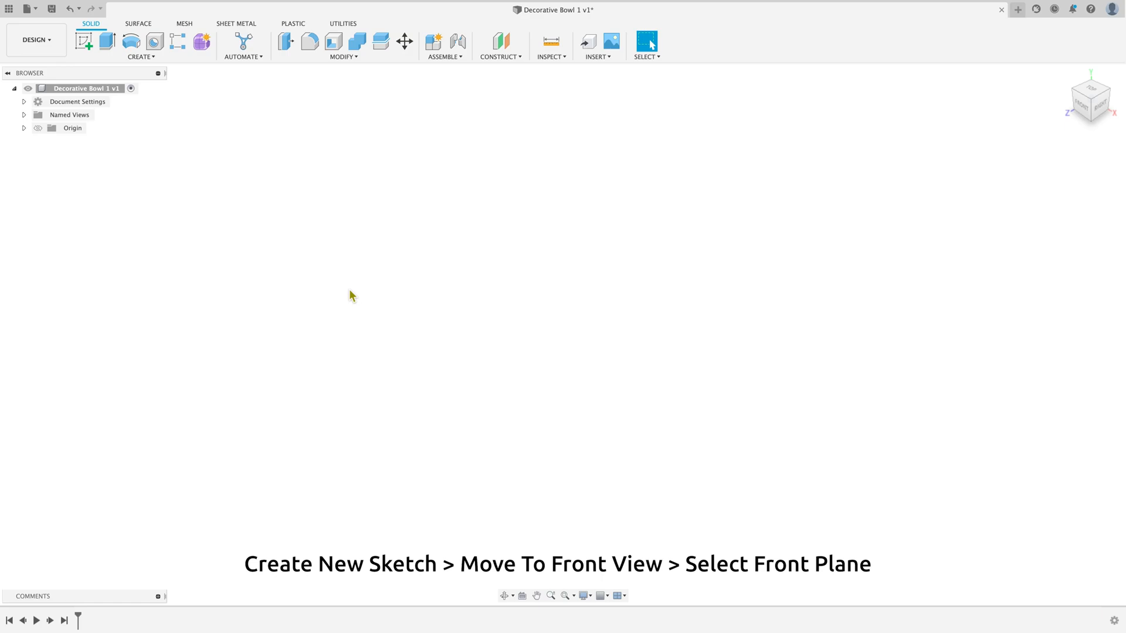
Step: Create a new sketch on the front plane, seen from the front
left_click(84, 41)
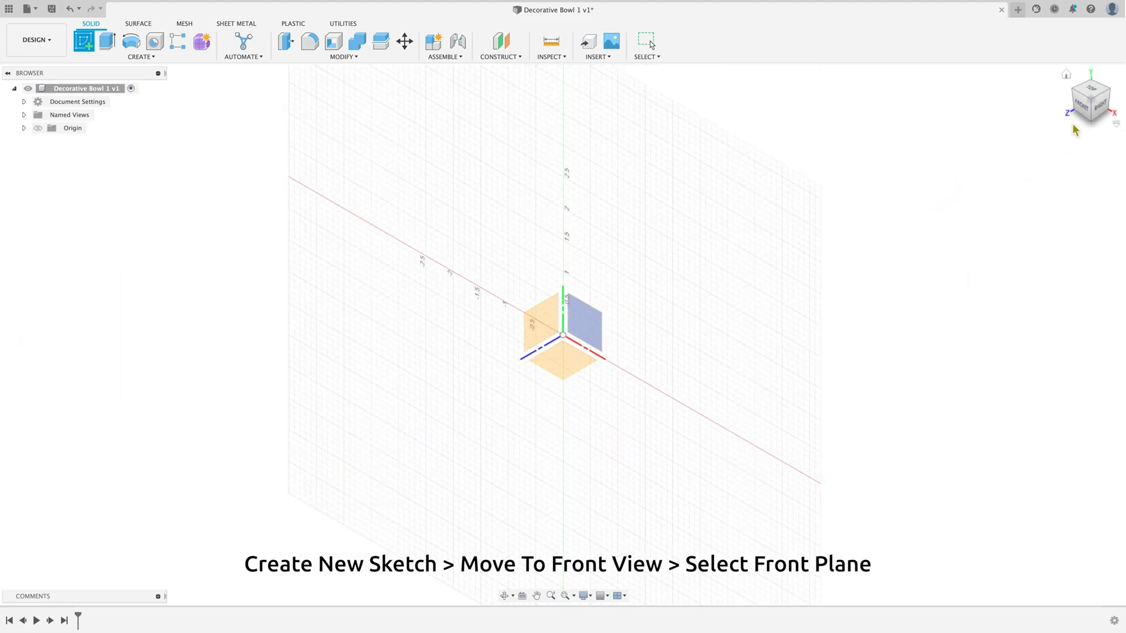
left_click(1084, 111)
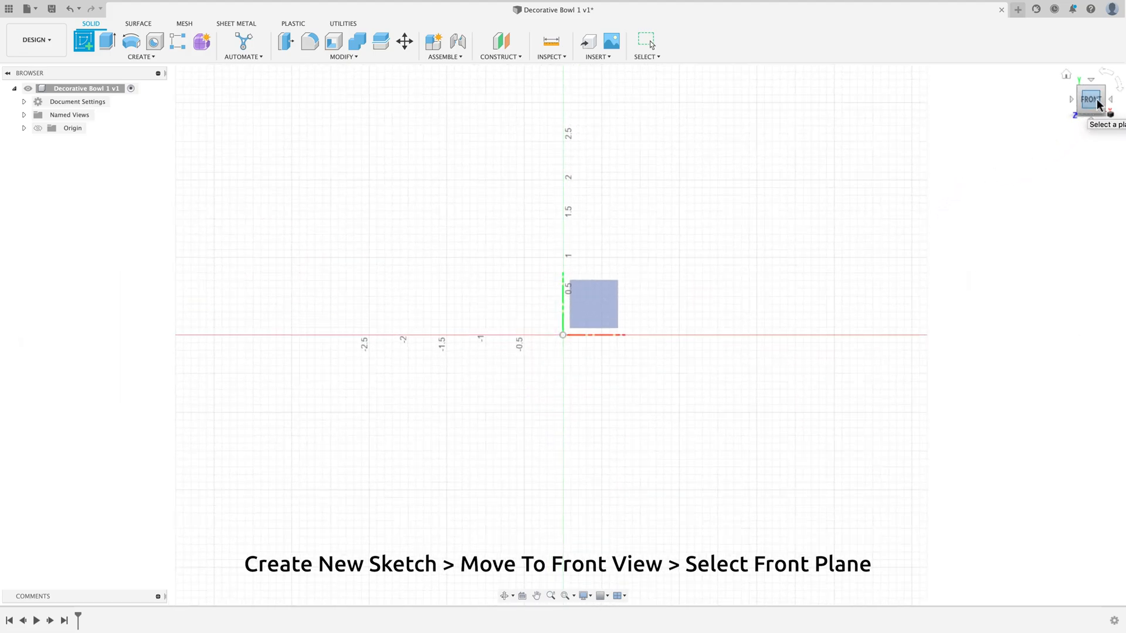
left_click(596, 320)
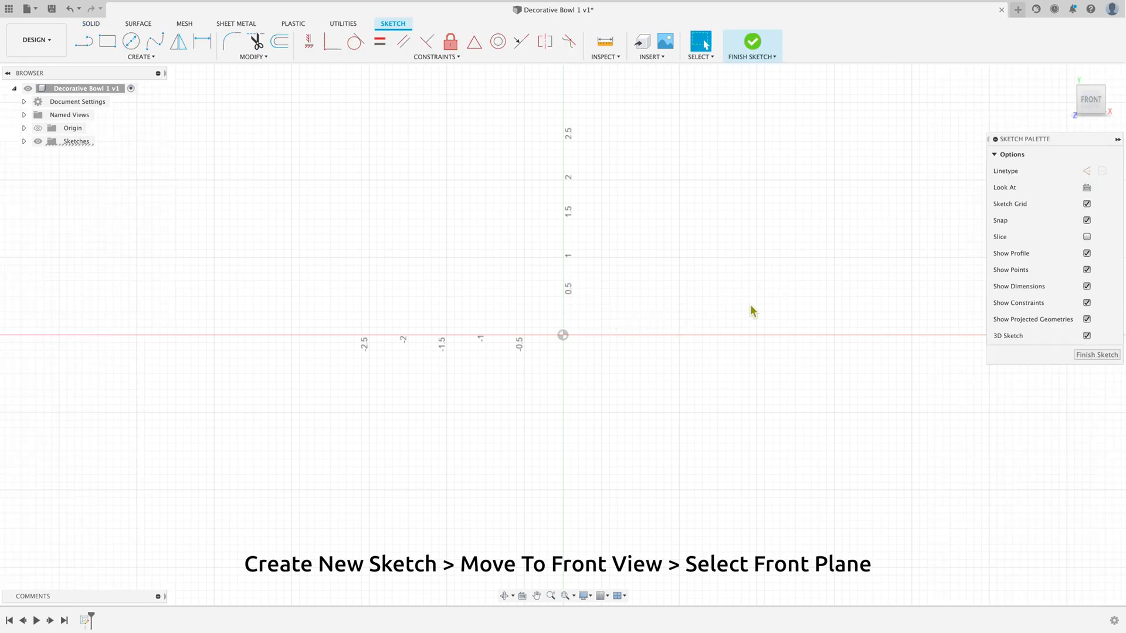
Step: Sketch a vertical line about 3 in long, running up from the origin
left_click(84, 44)
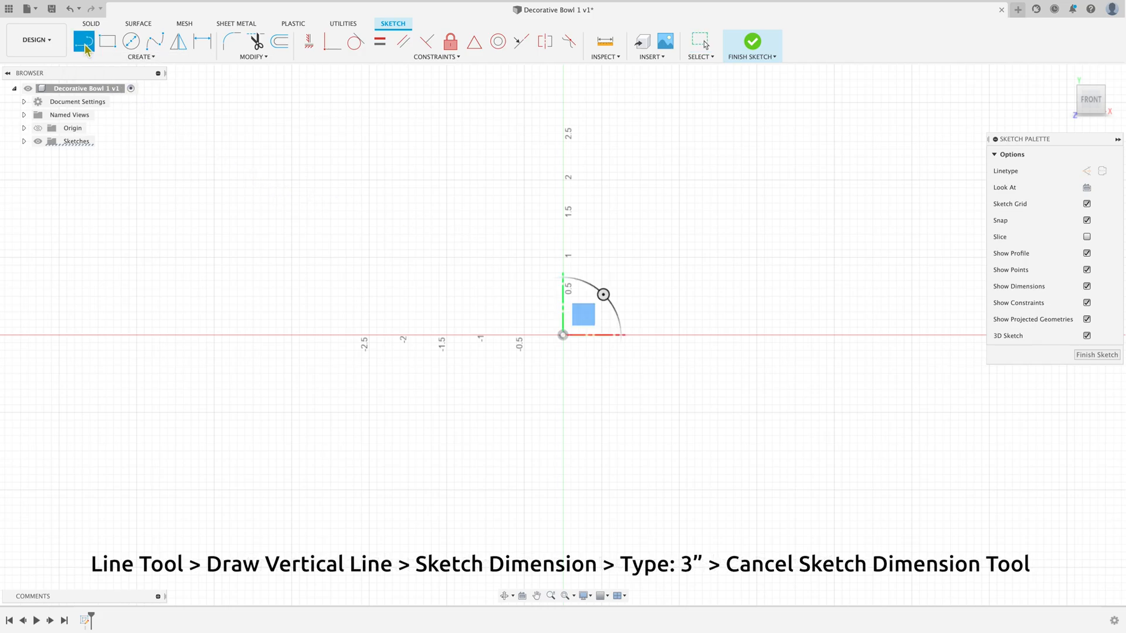
left_click(562, 336)
scroll(616, 217, "down", 3)
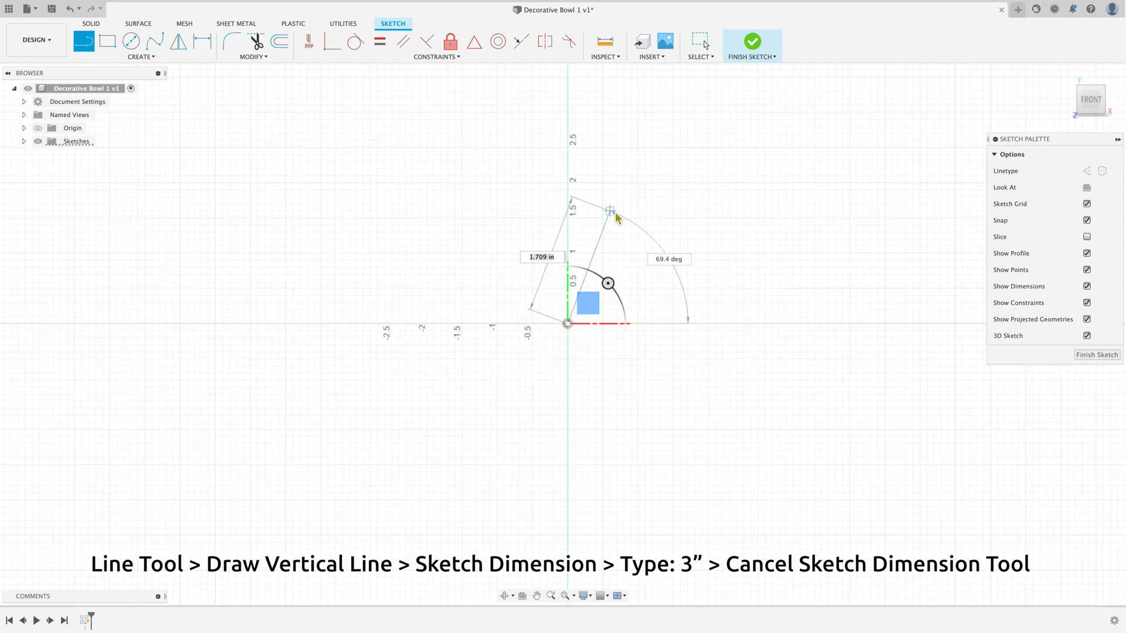
scroll(592, 176, "up", 5)
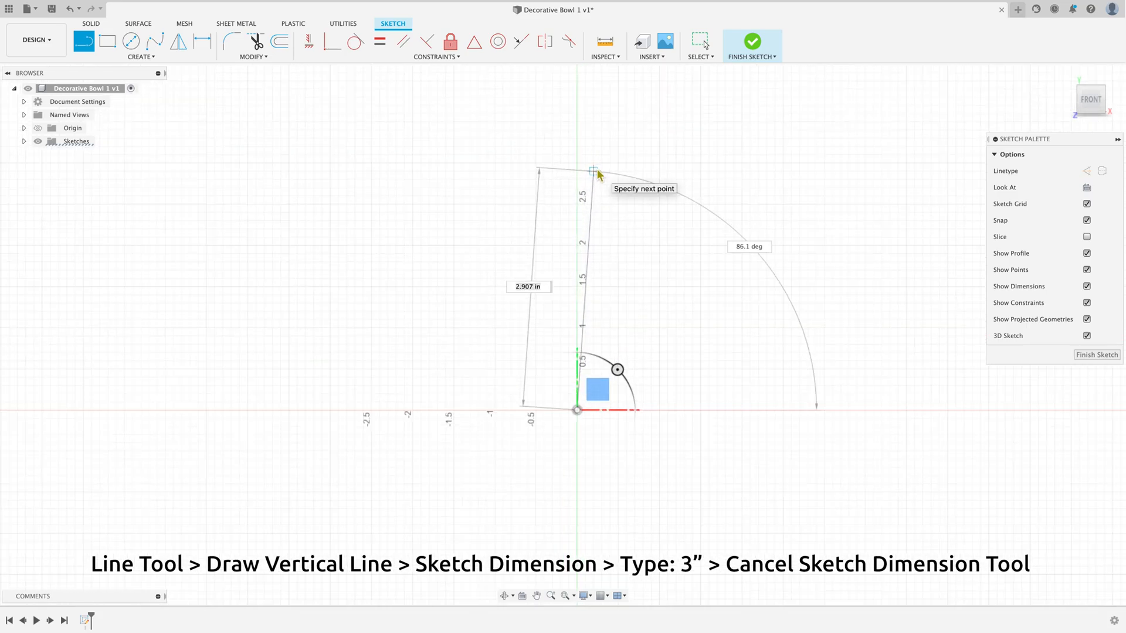
left_click(574, 165)
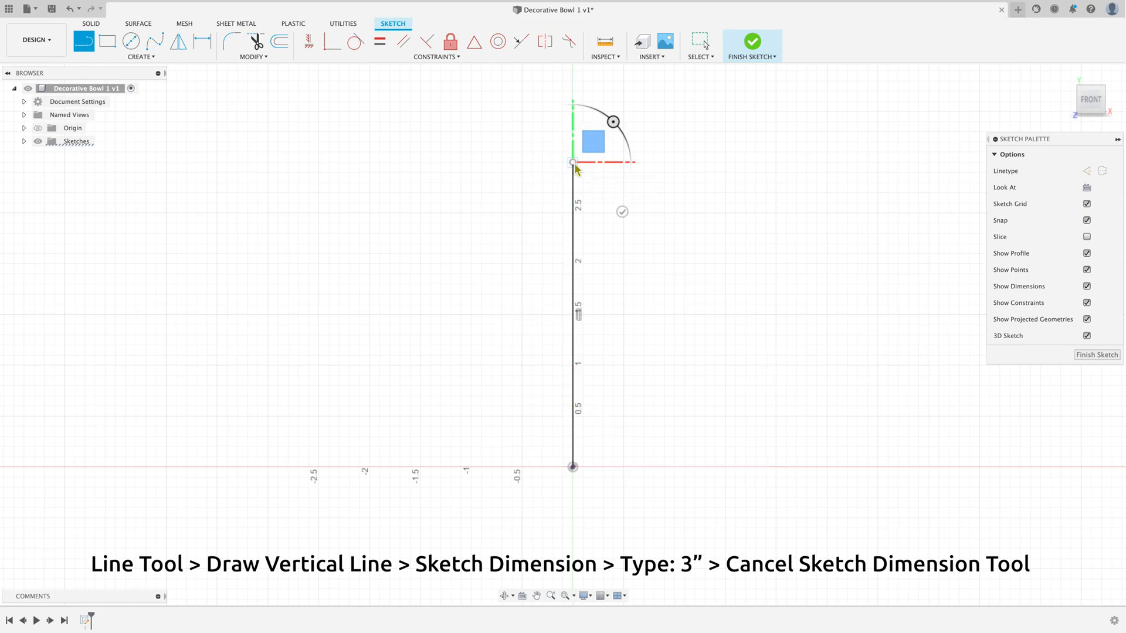
right_click(575, 169)
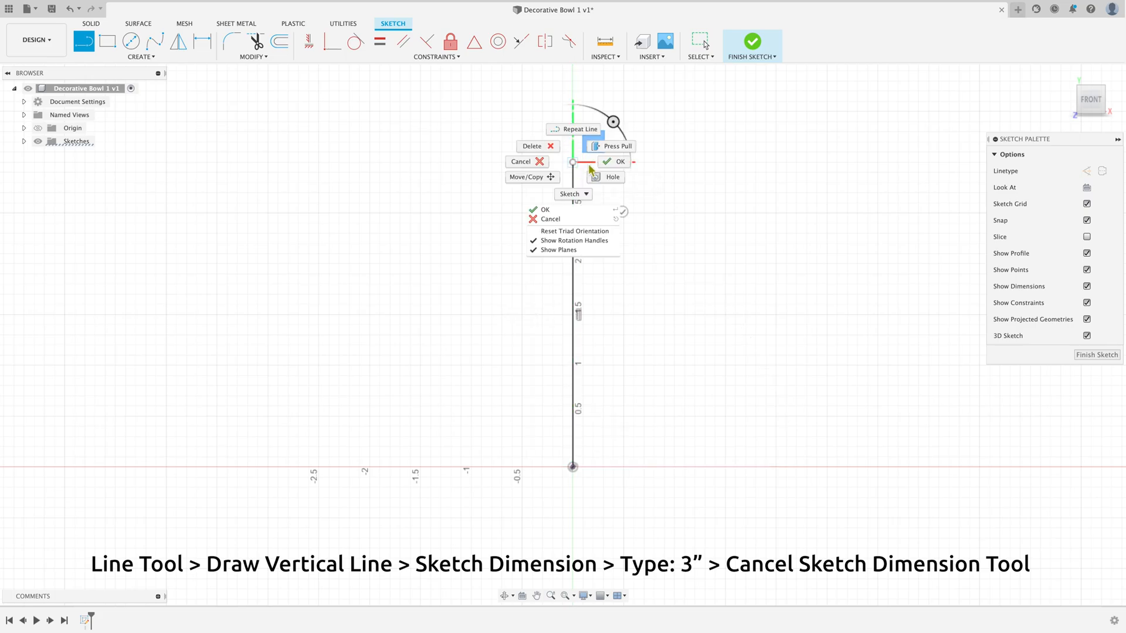
left_click(604, 166)
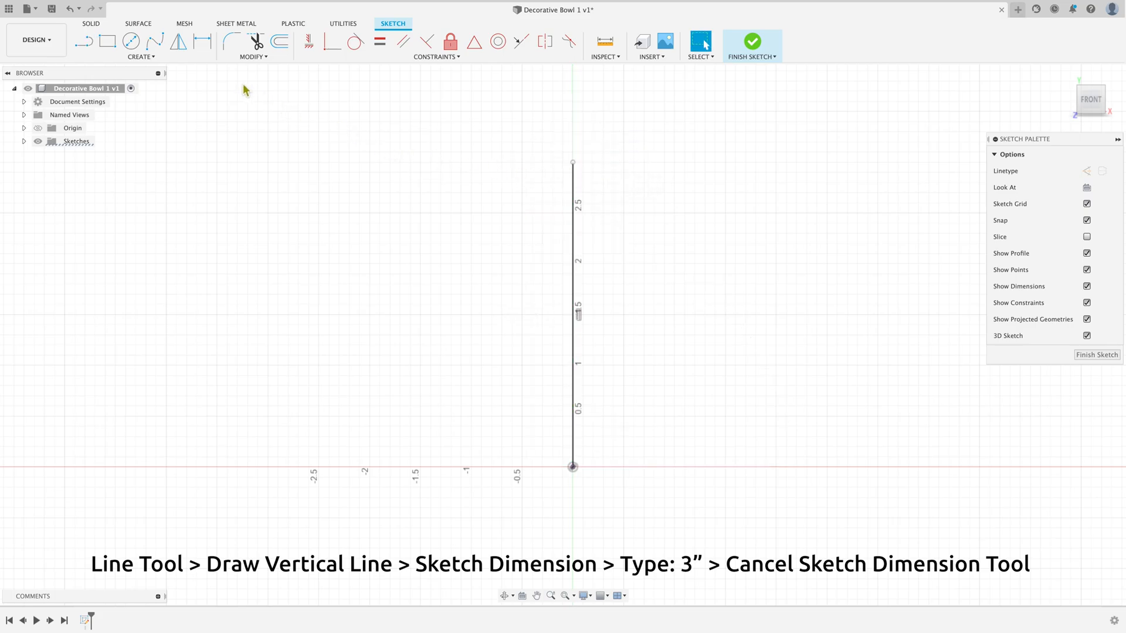
Step: Dimension the vertical line at 3 in and convert it to a construction line
left_click(202, 46)
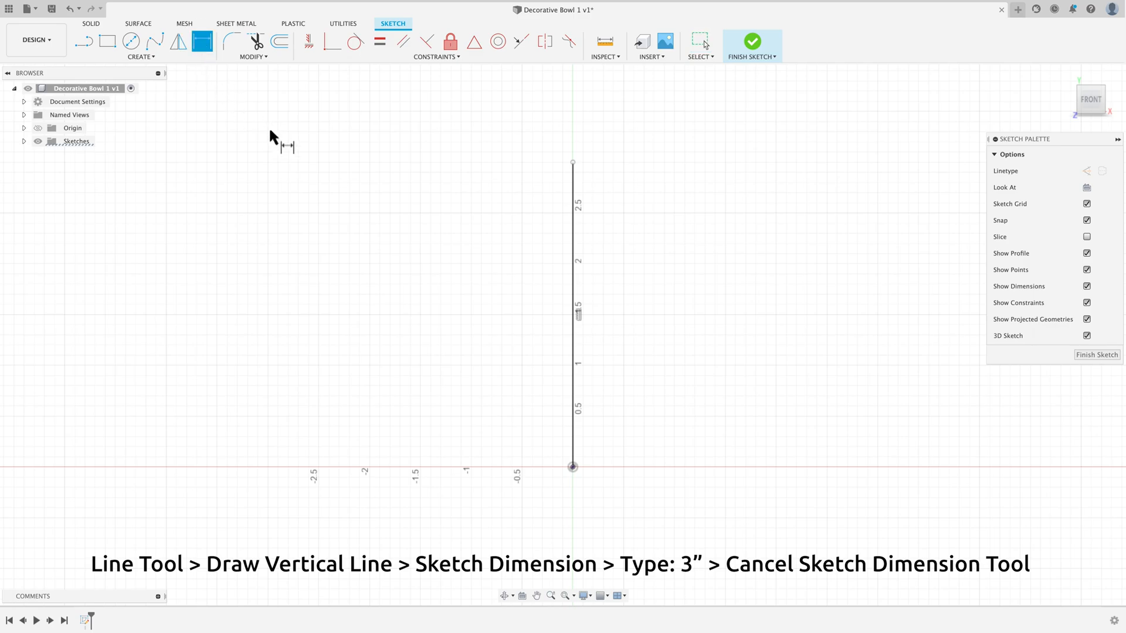
left_click(572, 232)
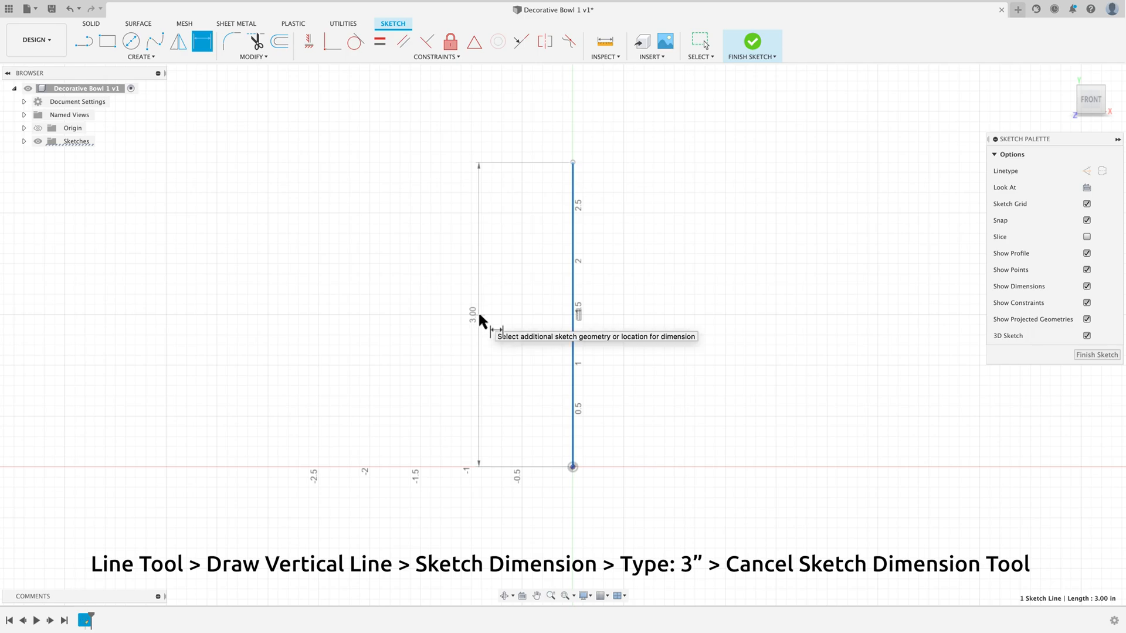
left_click(479, 320)
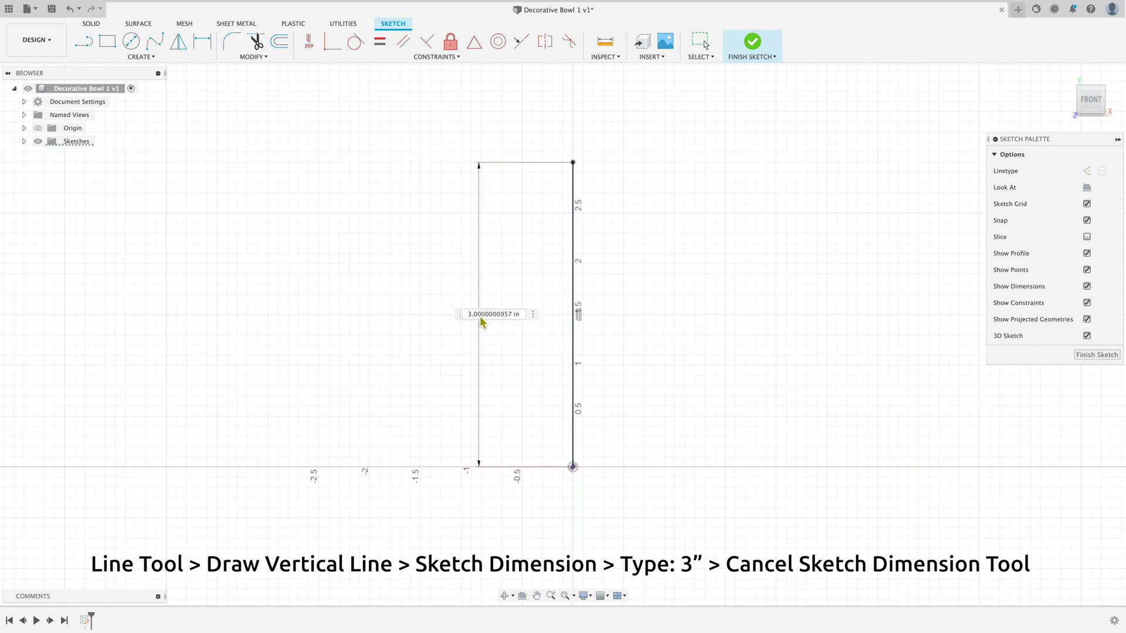
type("3")
key("Return")
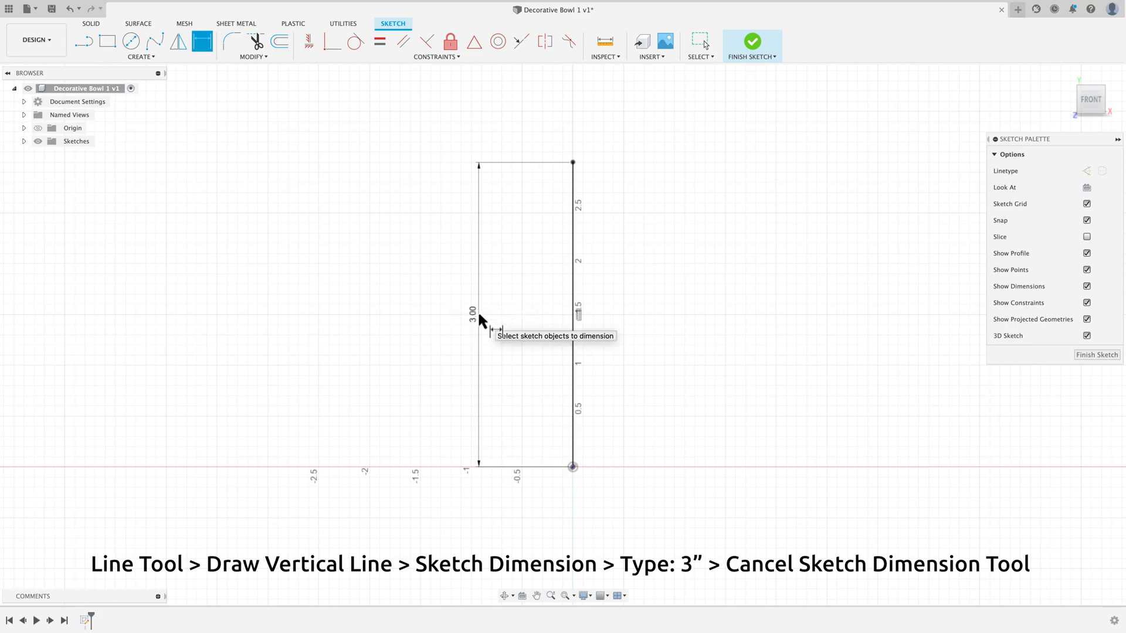
right_click(701, 224)
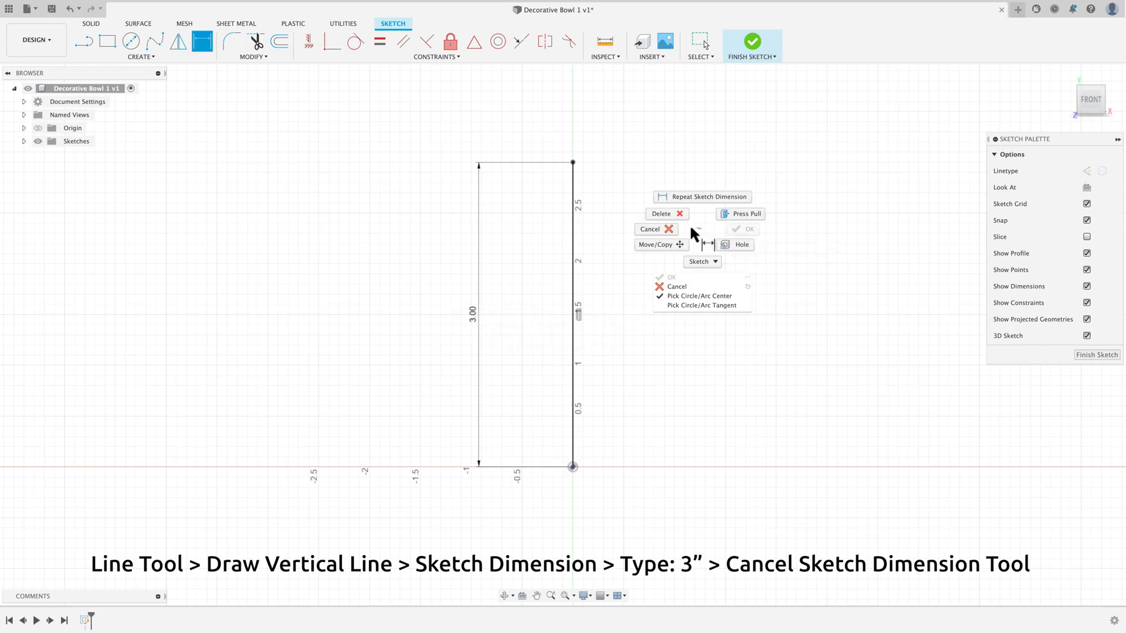
left_click(674, 226)
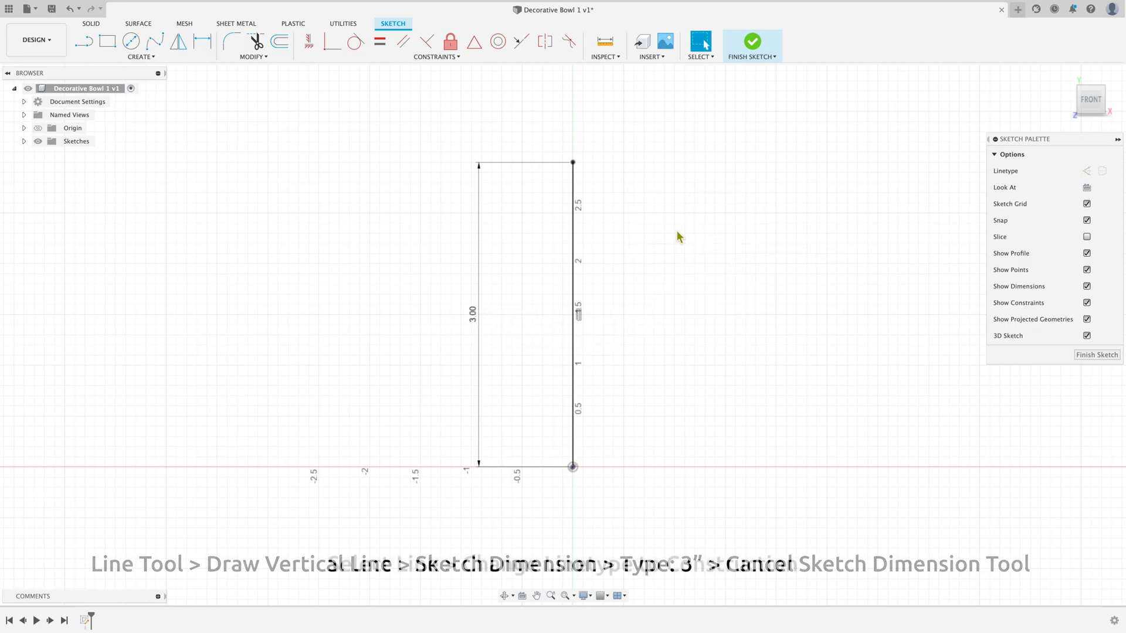
left_click(573, 240)
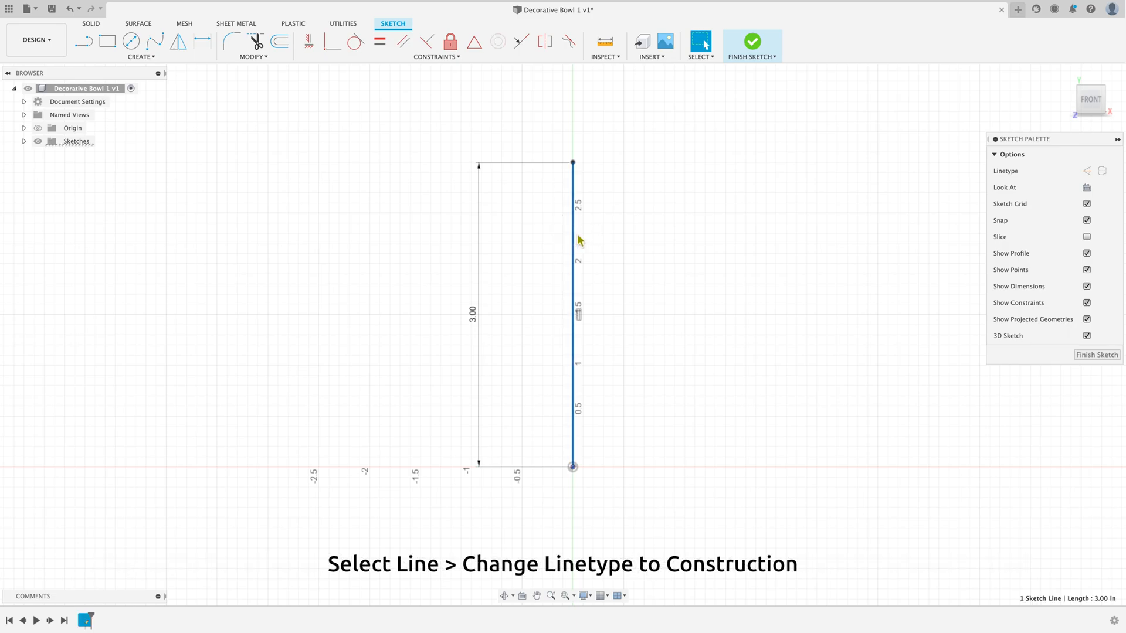
left_click(1086, 172)
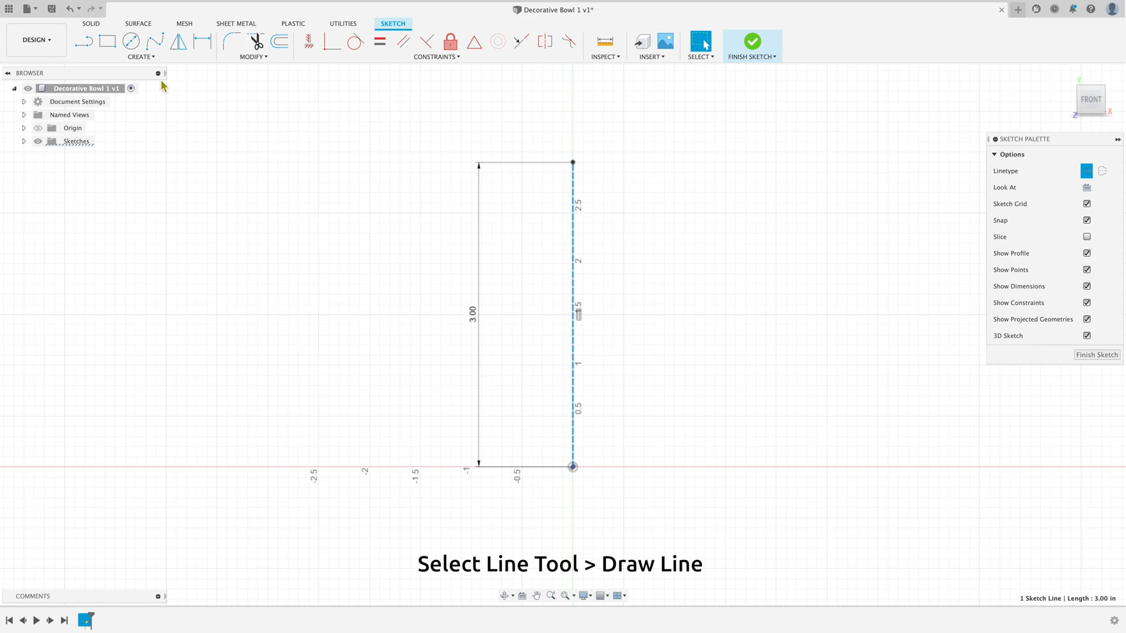
Step: Sketch a horizontal line about 2.9 in long, running right from the vertical line's upper endpoint
left_click(83, 45)
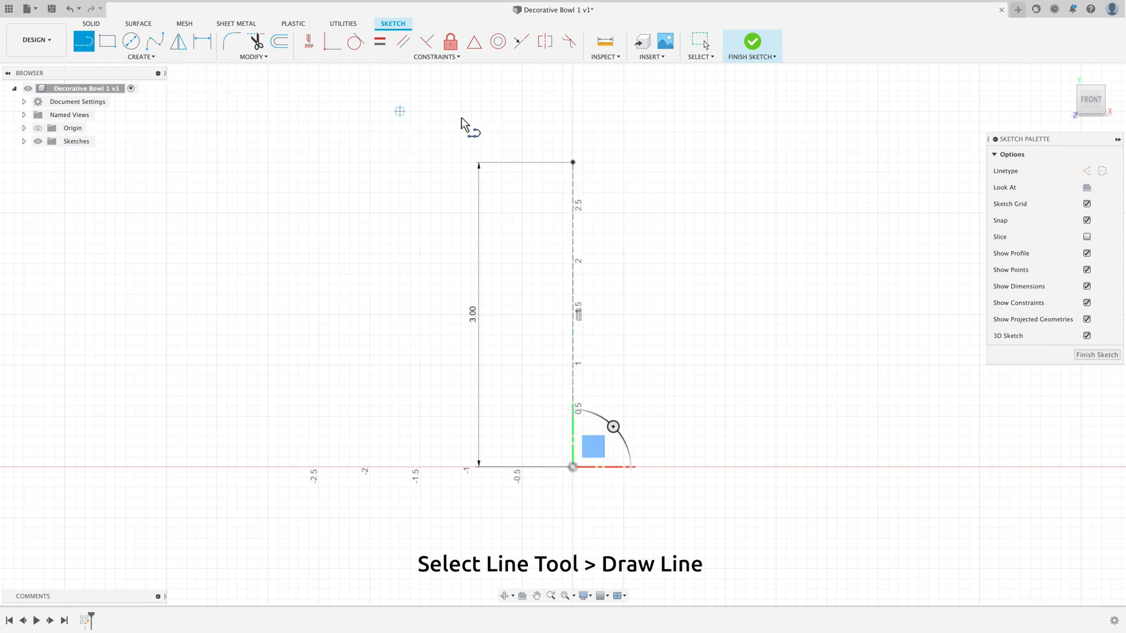
left_click(572, 163)
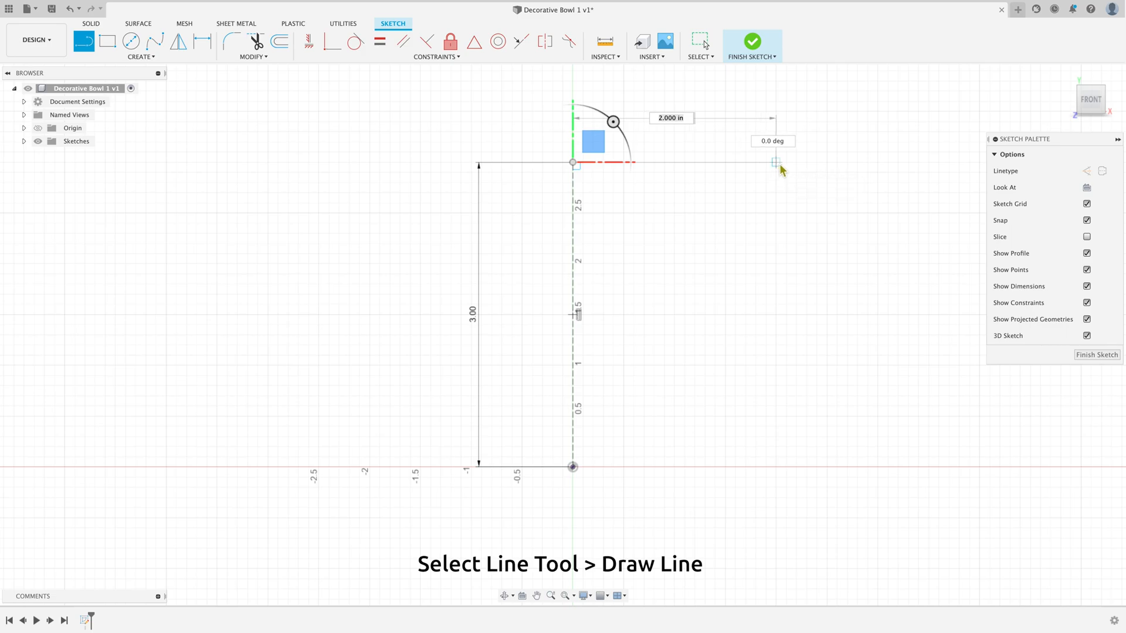
left_click(868, 162)
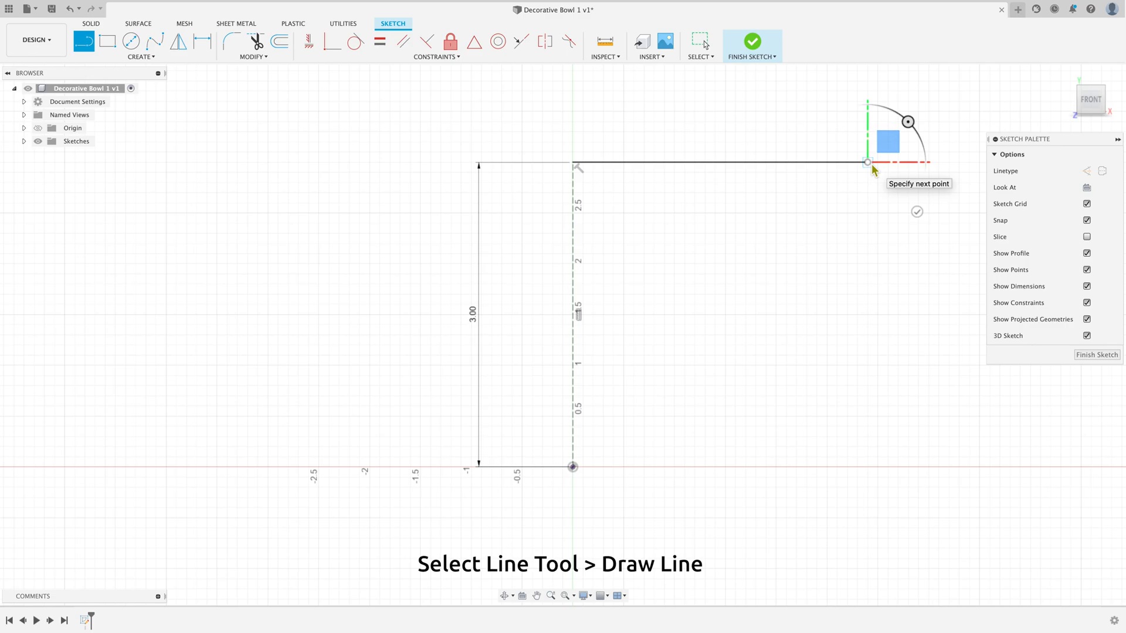
right_click(827, 203)
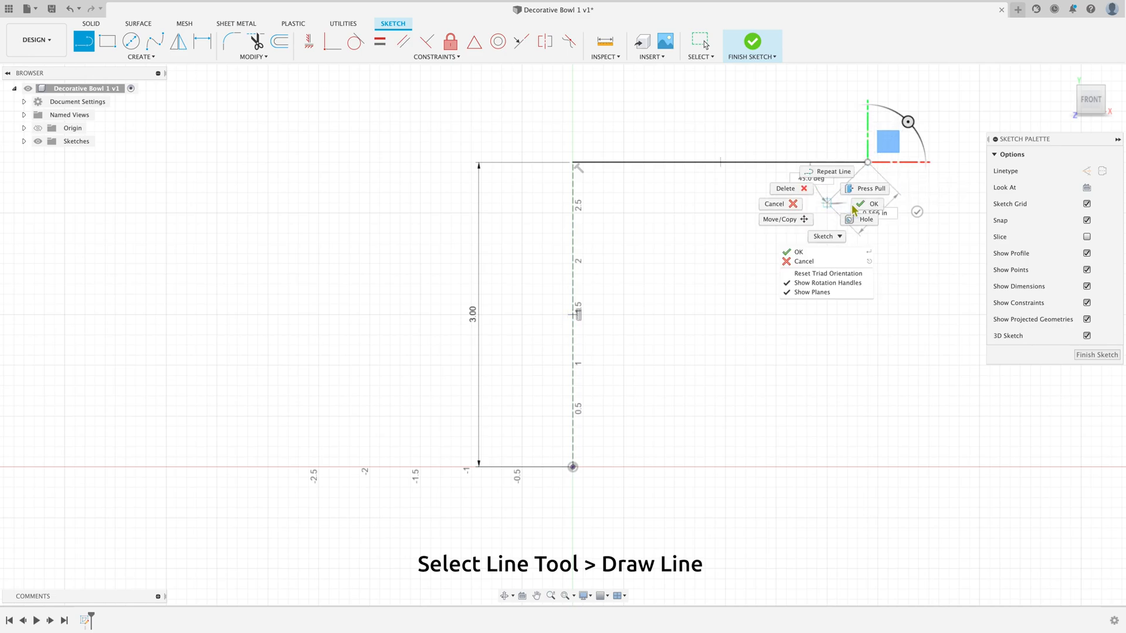
left_click(854, 206)
Step: Dimension the horizontal line at 5 in and leave the dimension tool
left_click(201, 42)
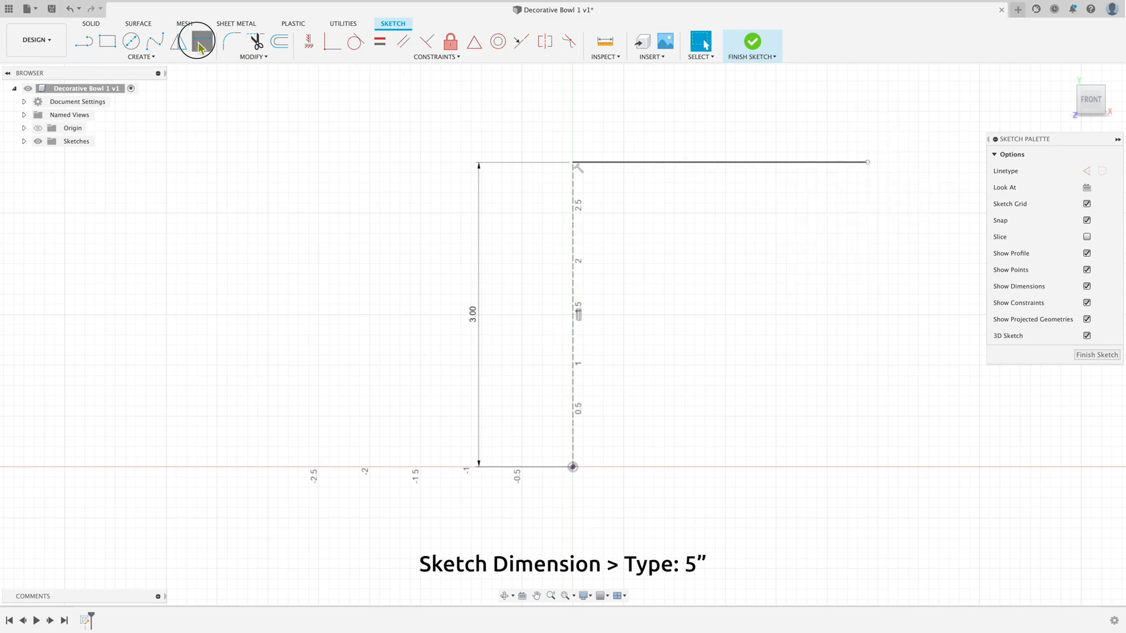
left_click(660, 164)
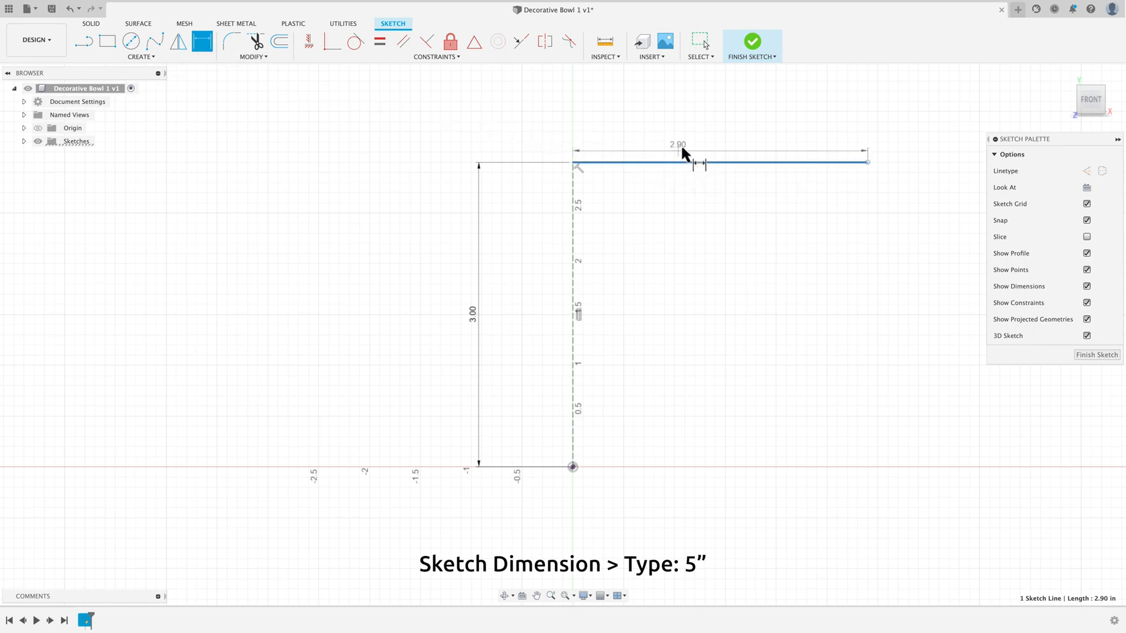
left_click(723, 119)
type("5")
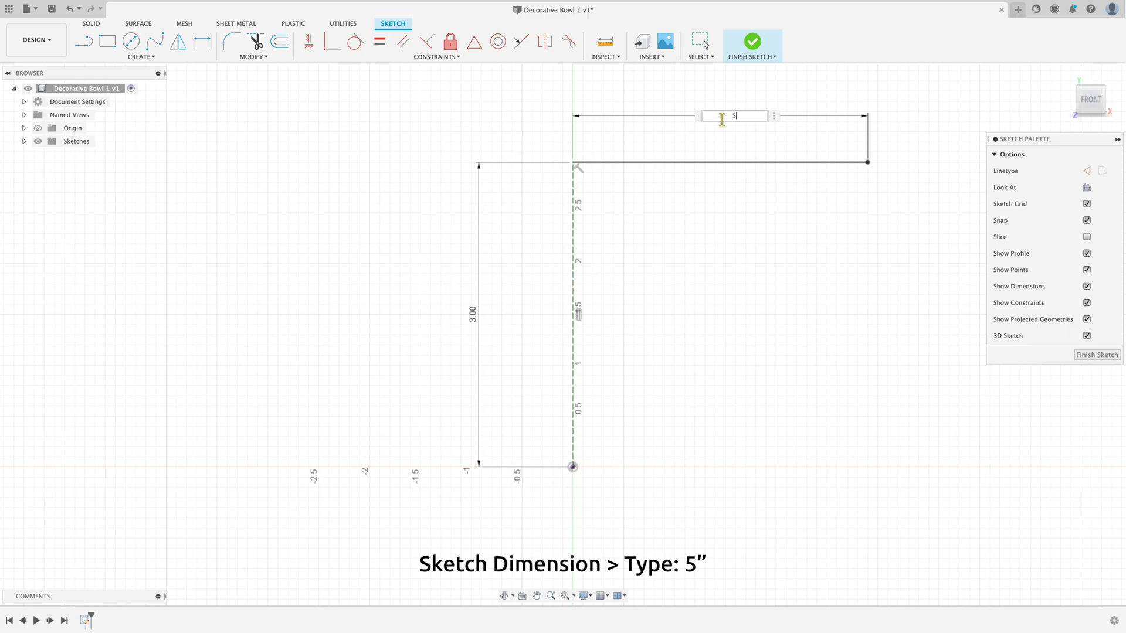
key("Return")
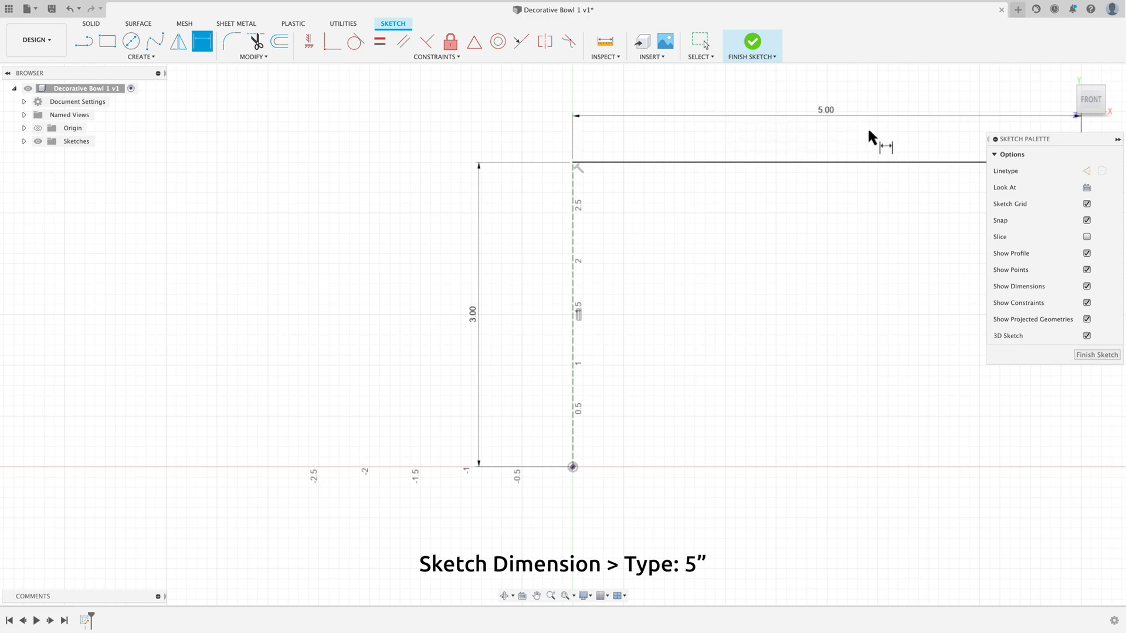
right_click(874, 188)
left_click(839, 186)
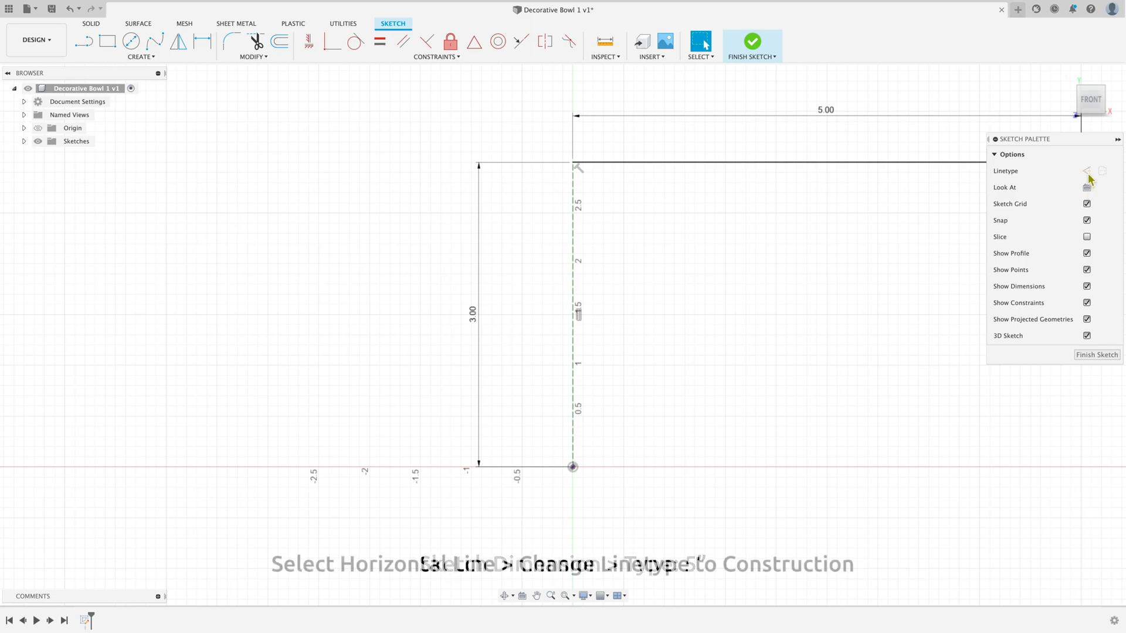
Step: Convert the horizontal line to a construction line and clear the selection
left_click(968, 166)
left_click(974, 169)
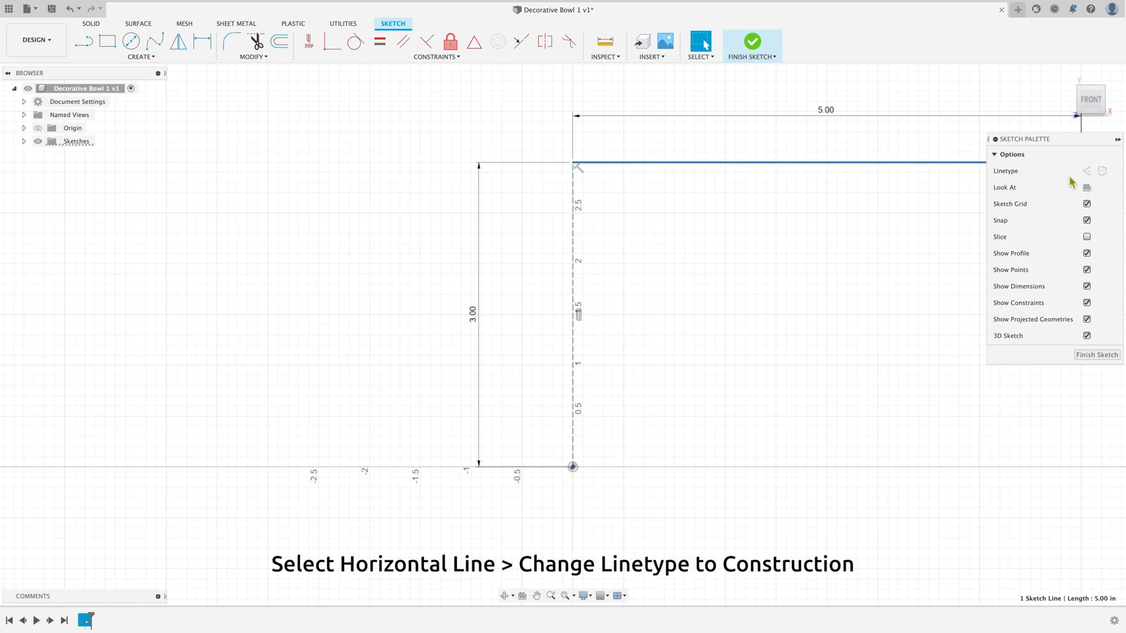
left_click(1085, 171)
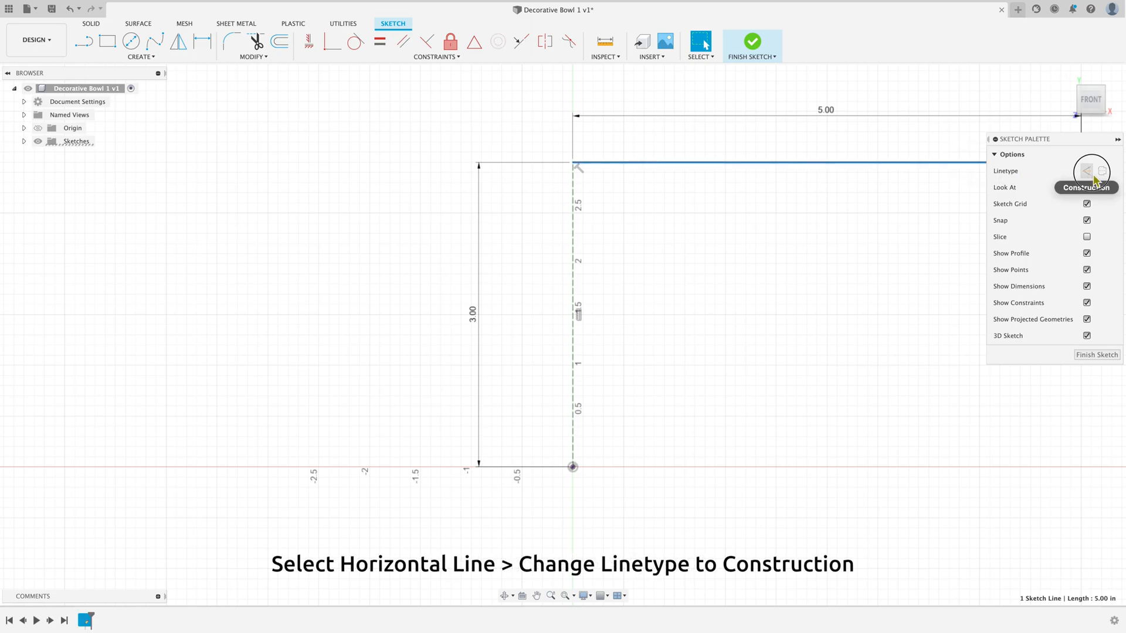
left_click(832, 247)
Step: Draw a fit point spline from the origin, through a point just below the horizontal axis, to the 5 in line's outer endpoint
scroll(832, 248, "down", 5)
scroll(955, 267, "up", 3)
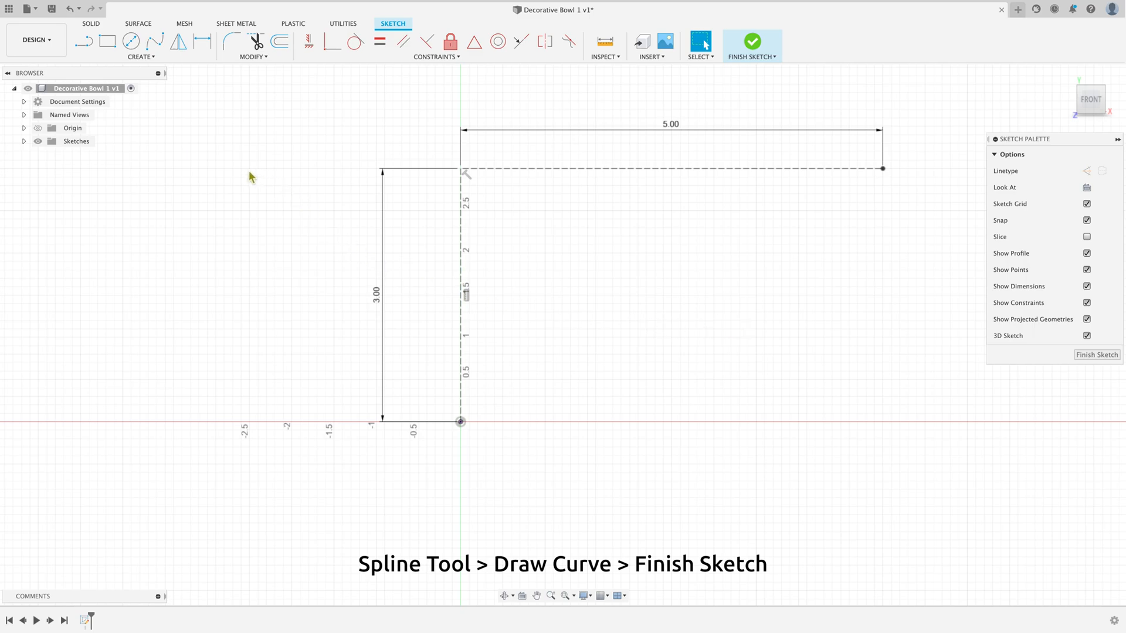
left_click(155, 41)
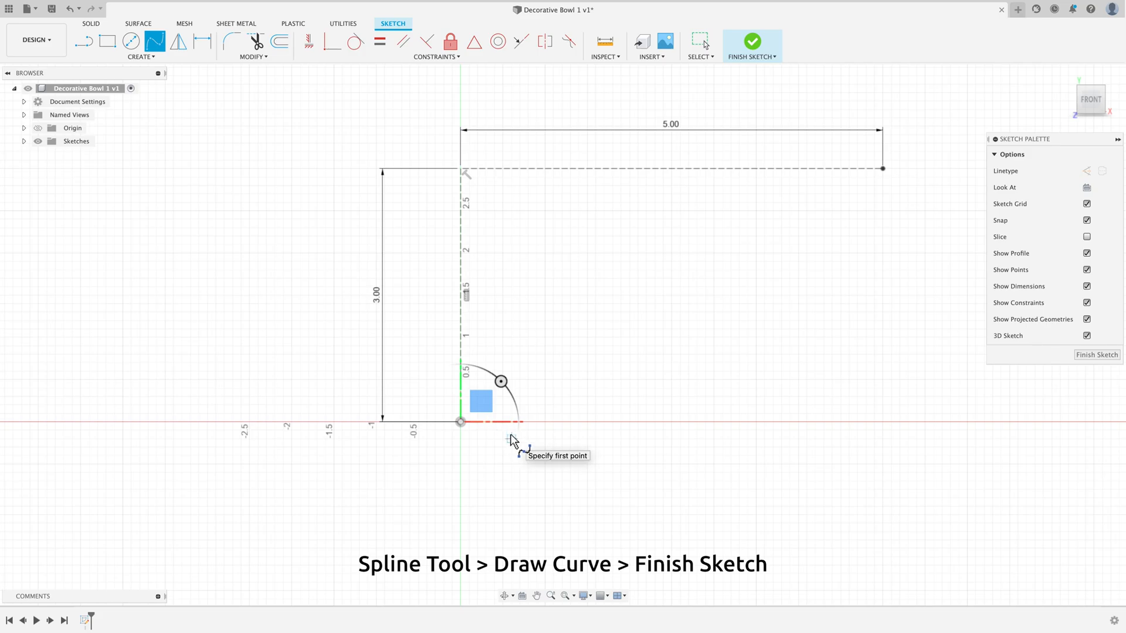
left_click(460, 422)
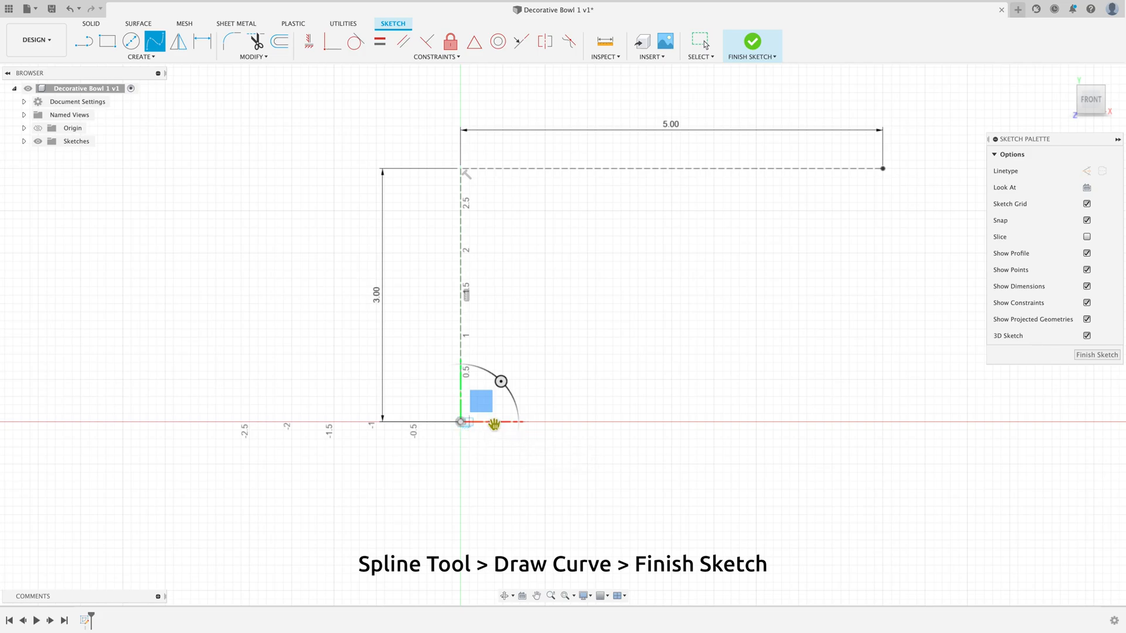
left_click(613, 431)
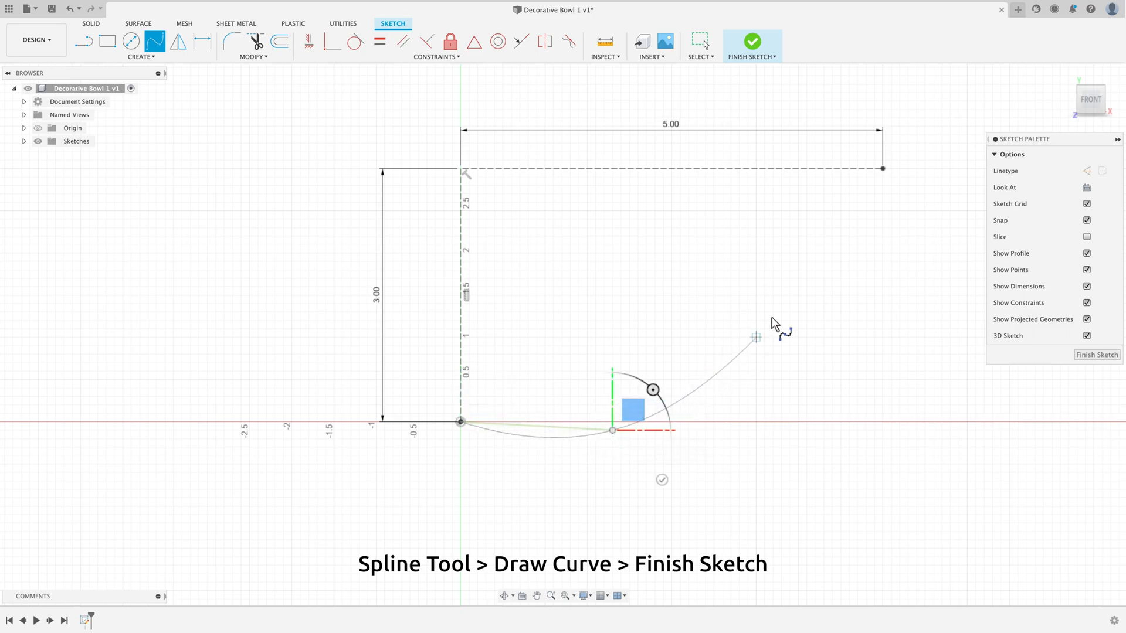
left_click(883, 172)
right_click(884, 172)
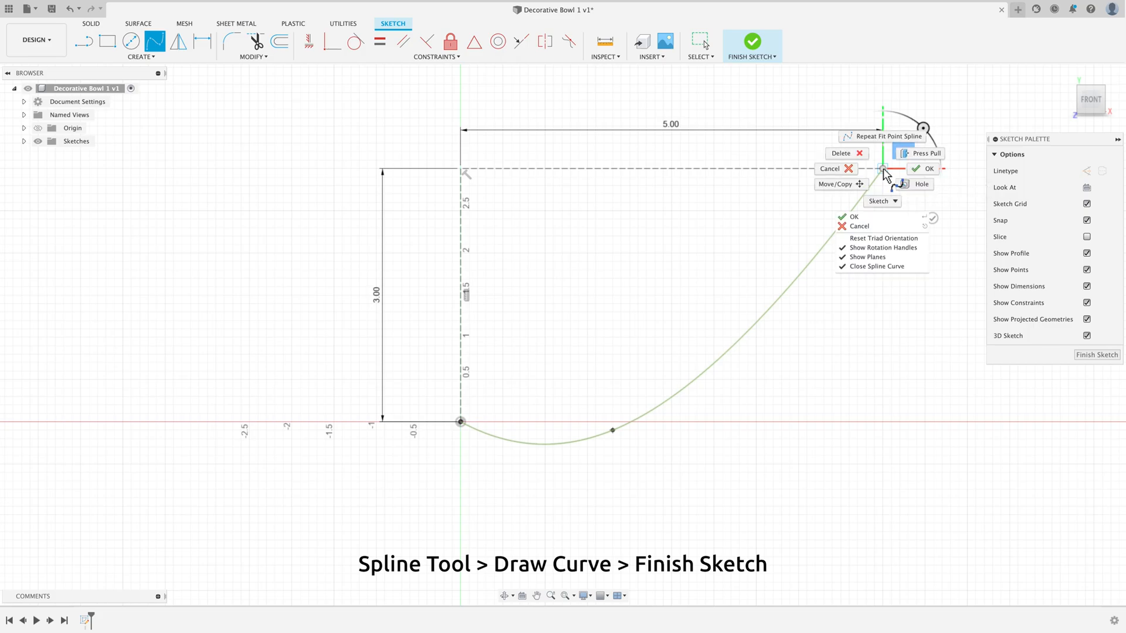
left_click(925, 169)
Step: Move the spline's middle point to X 3.50, Y 1.00 in and finish the sketch
left_click_drag(612, 430, 756, 338)
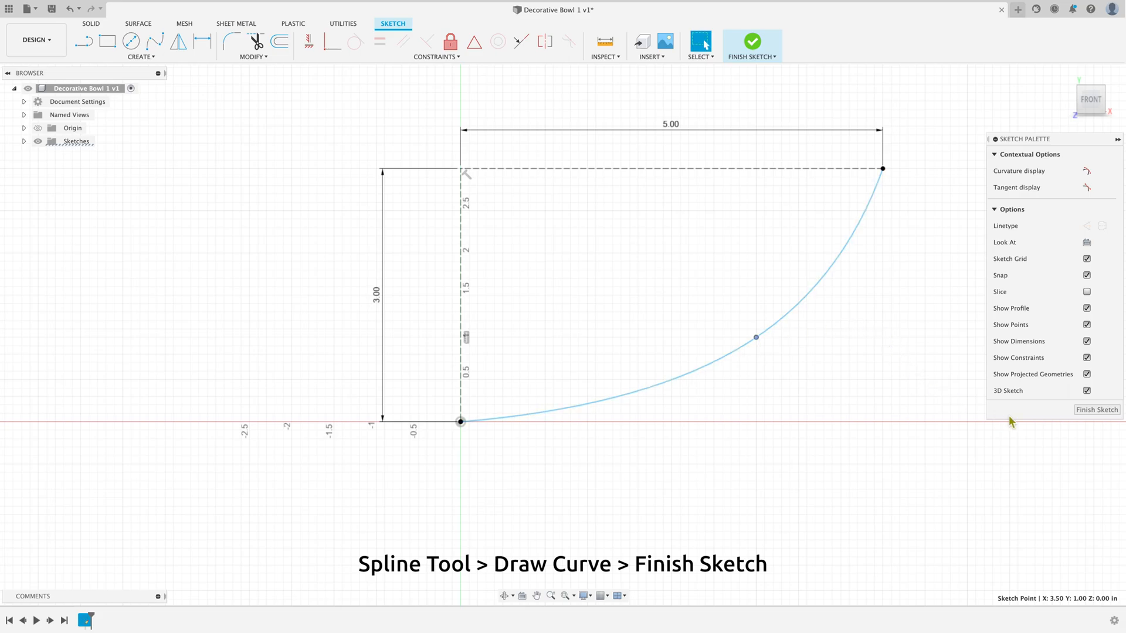
left_click(1097, 409)
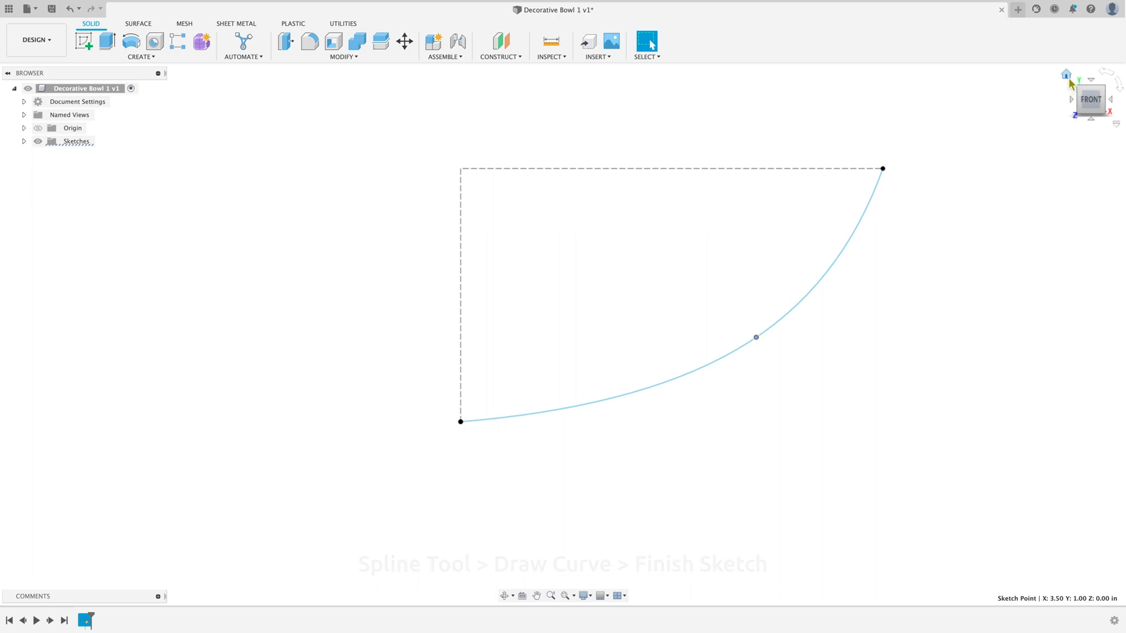
left_click(1068, 76)
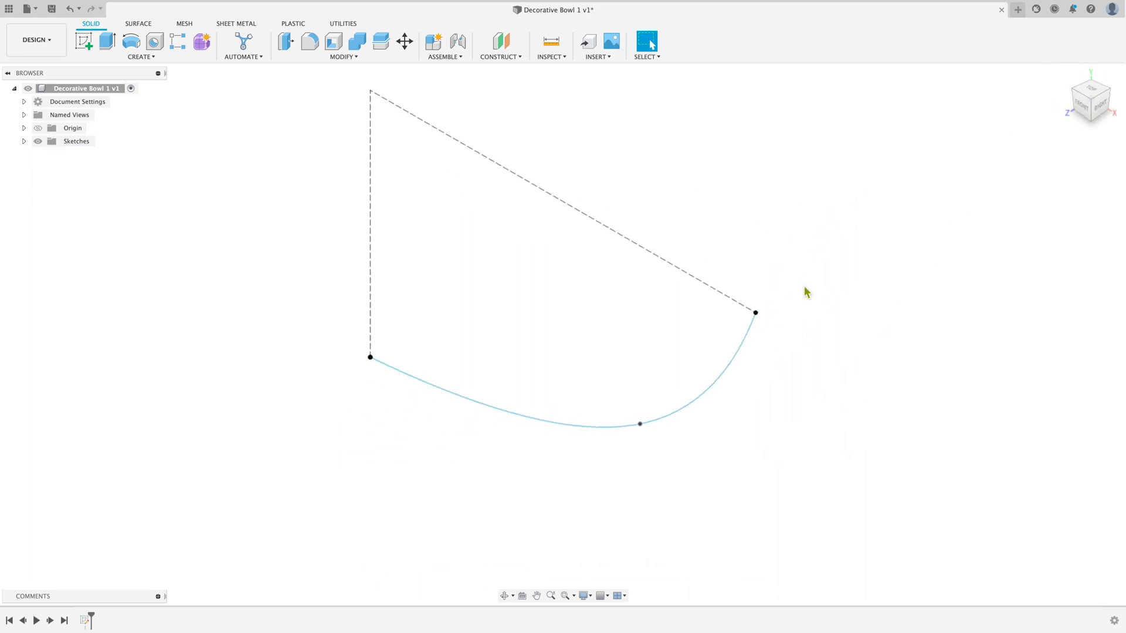
left_click(1082, 109)
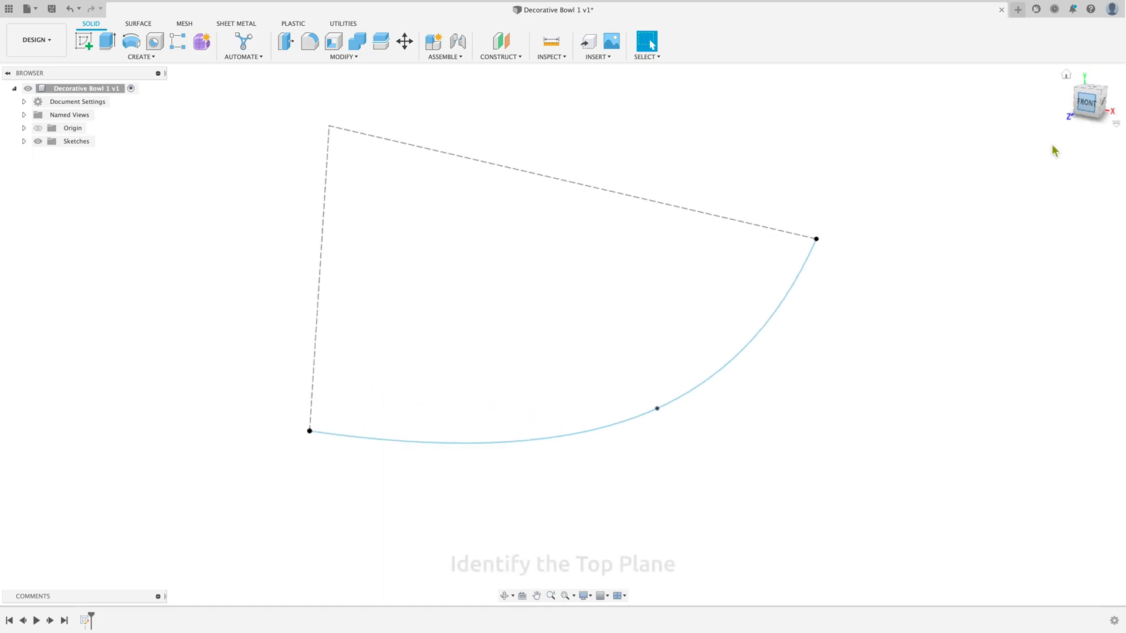
scroll(877, 361, "down", 5)
scroll(987, 371, "up", 1)
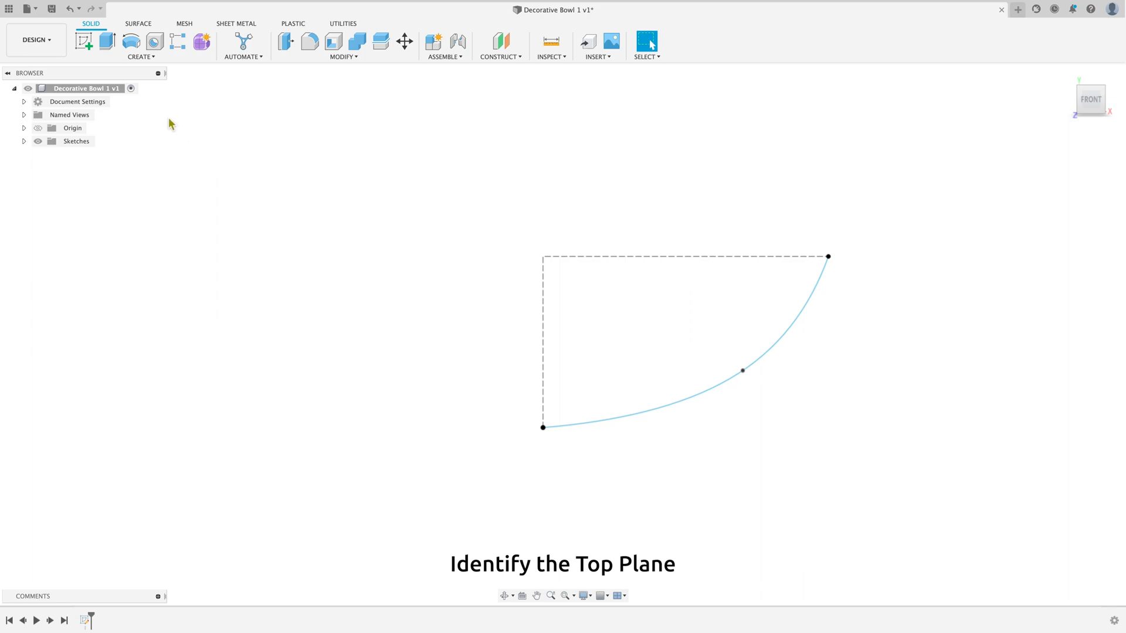
left_click(84, 41)
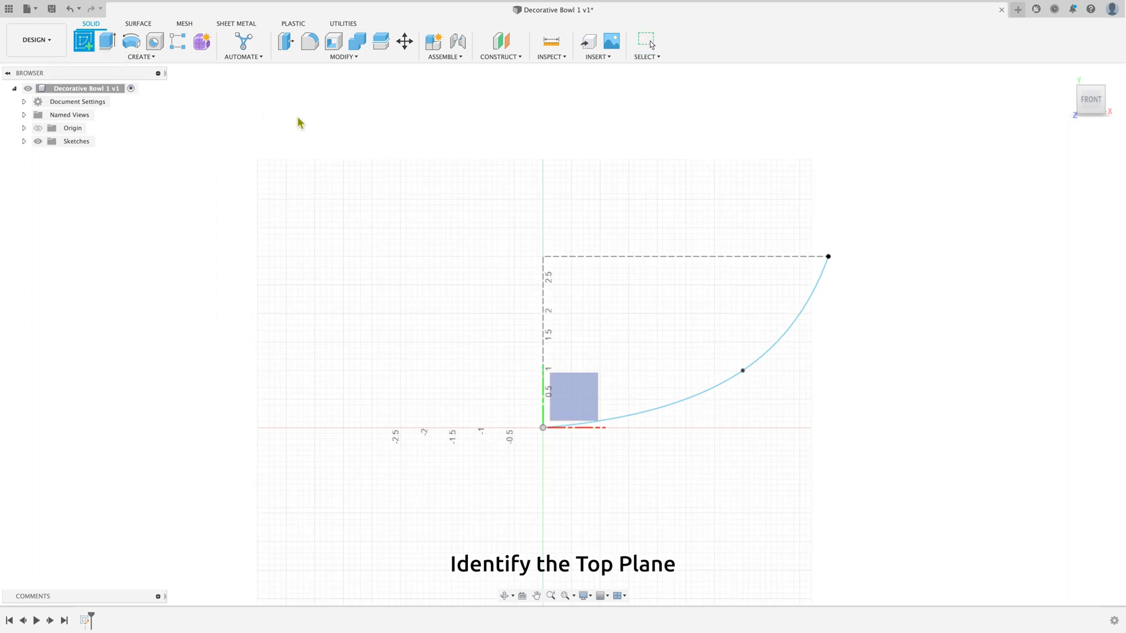
left_click(1068, 72)
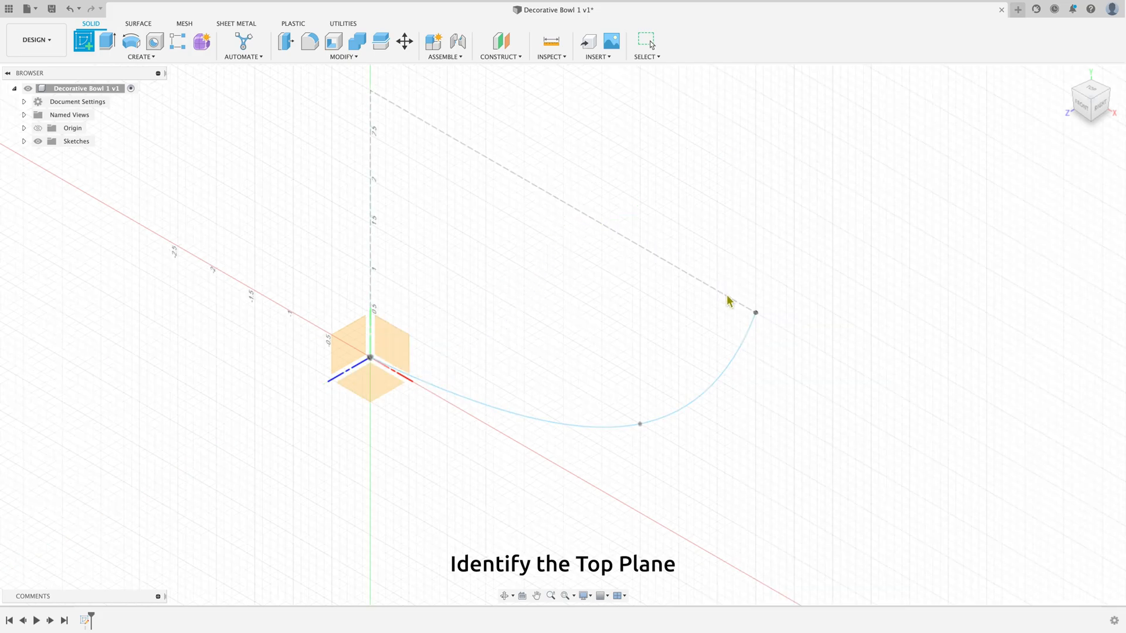
right_click(904, 226)
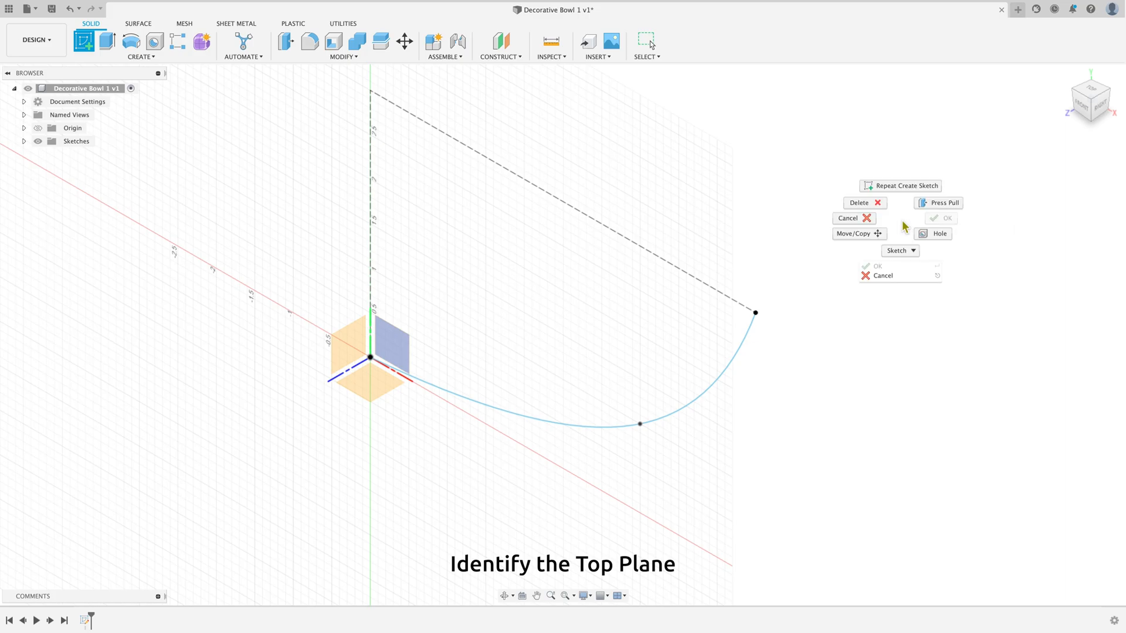
left_click(863, 223)
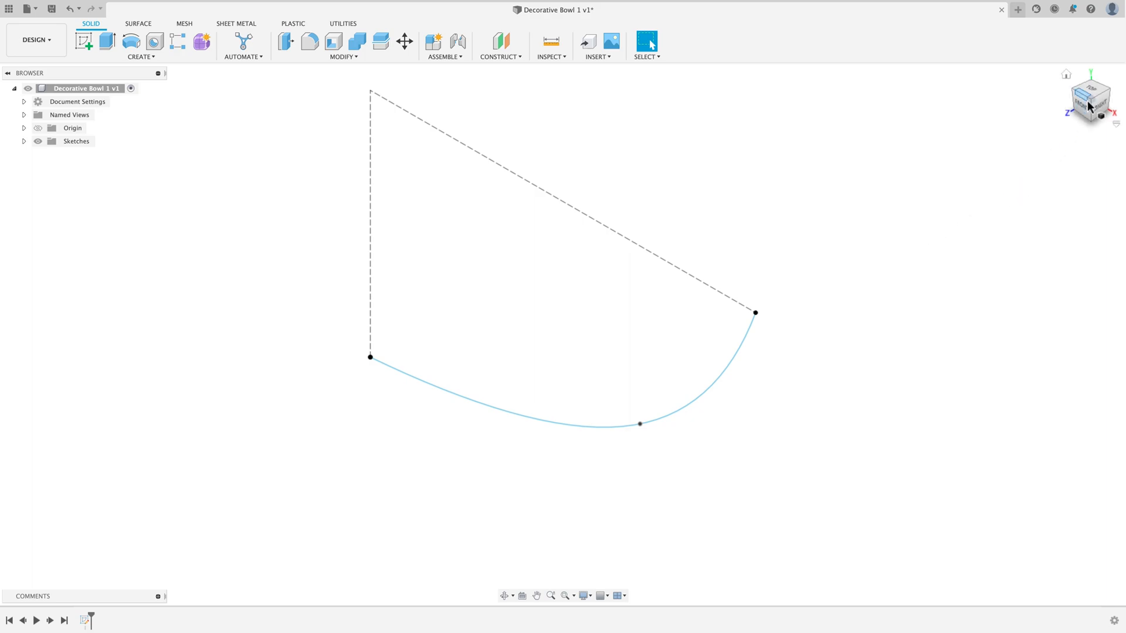
middle_click_drag(1009, 198, 1014, 281, "shift")
scroll(907, 422, "down", 5)
scroll(953, 395, "up", 3)
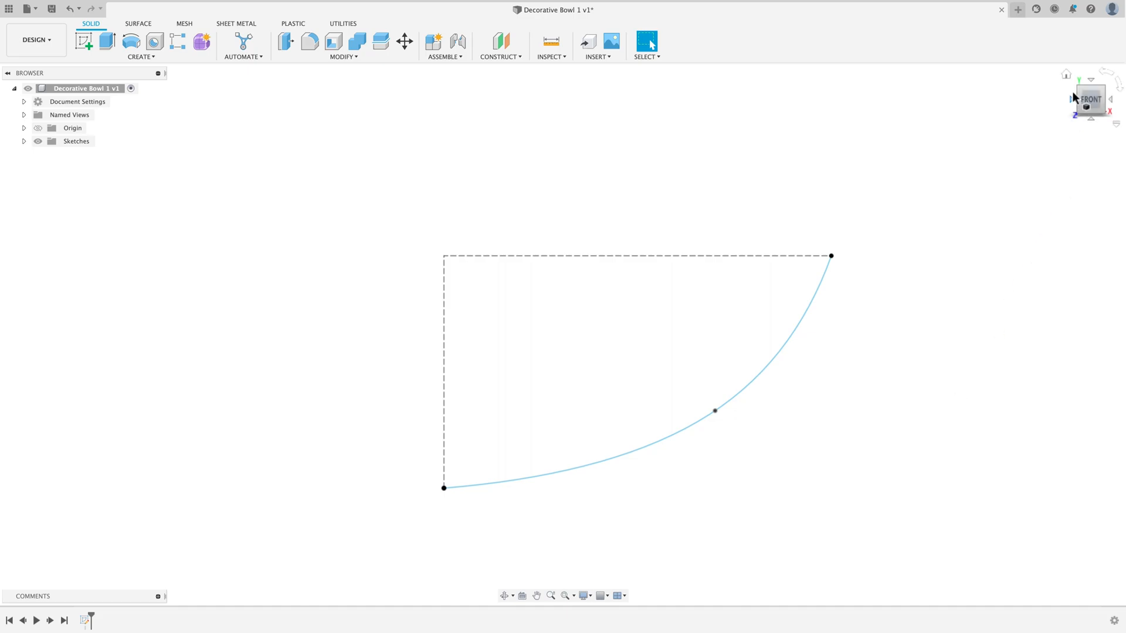
Step: Create an offset construction plane 3 in above the origin's horizontal XZ plane
left_click(1070, 72)
scroll(794, 458, "down", 2)
scroll(1022, 324, "down", 2)
scroll(1024, 328, "up", 3)
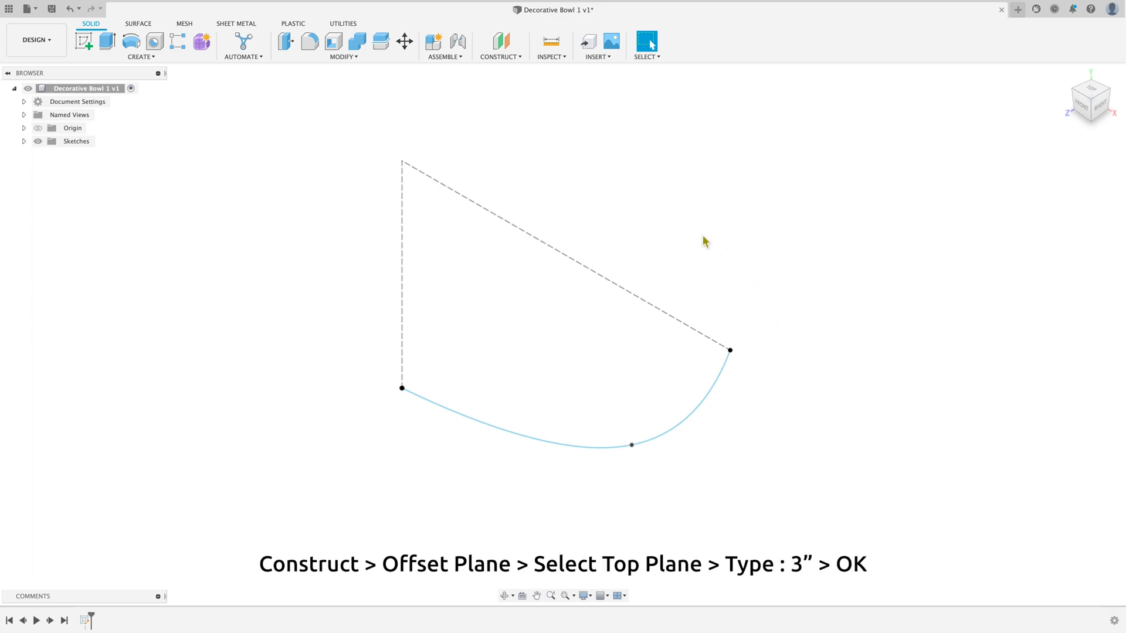
left_click(516, 56)
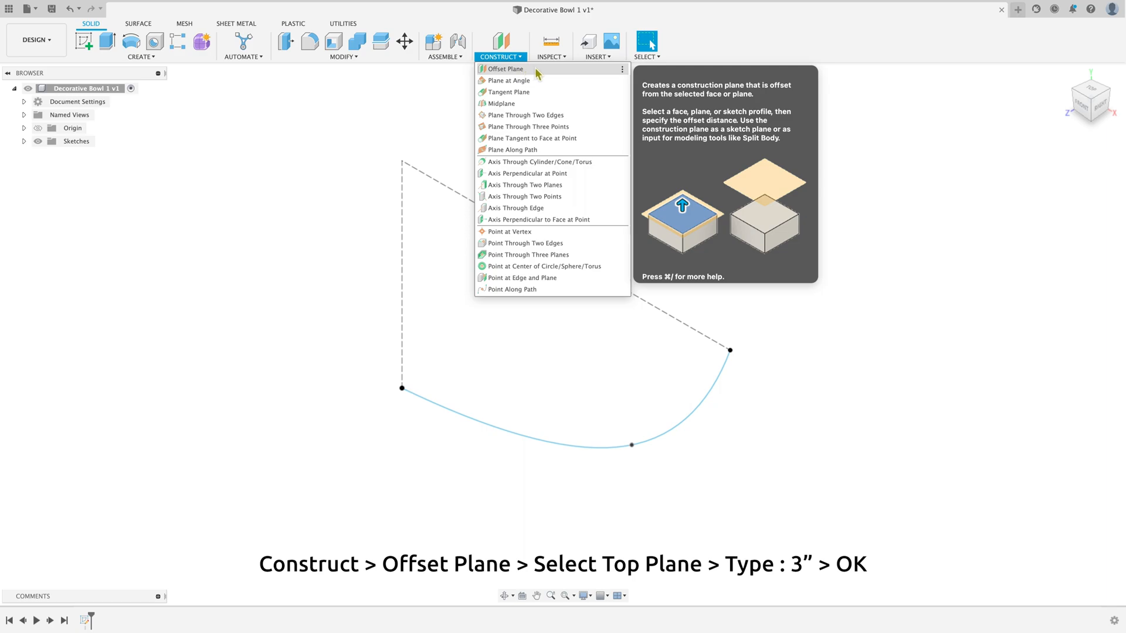
left_click(534, 68)
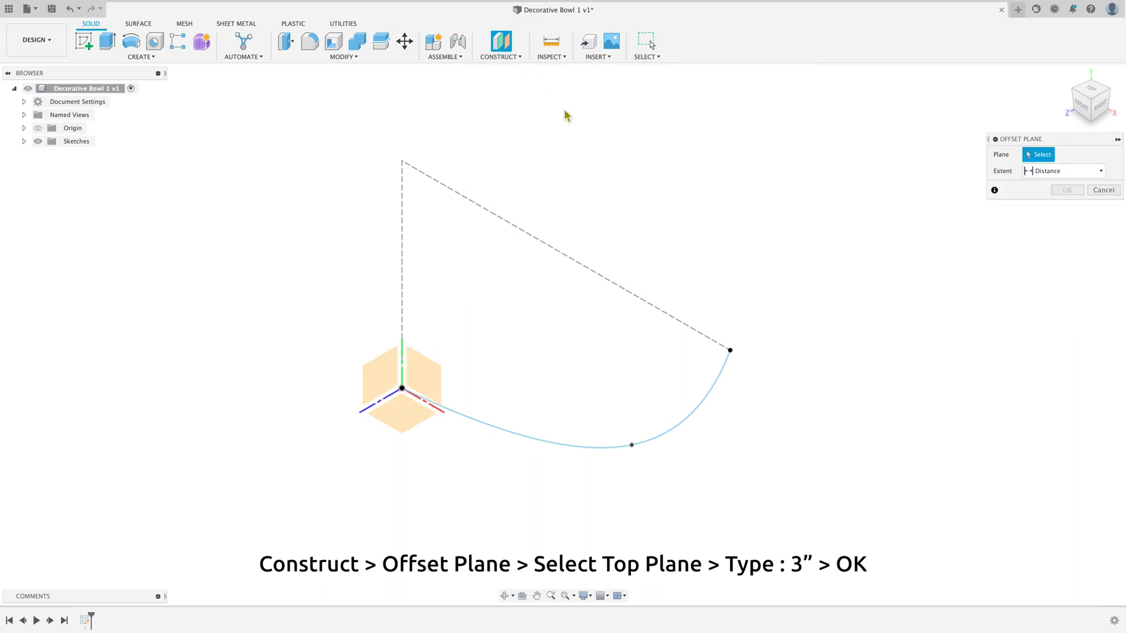
left_click(408, 421)
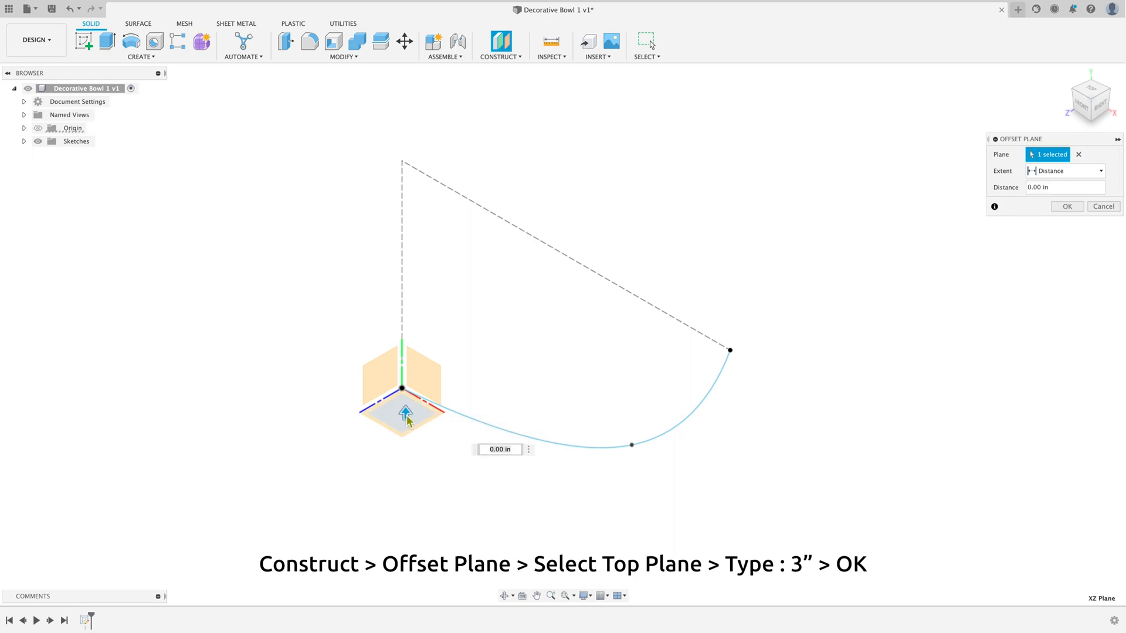
type("3")
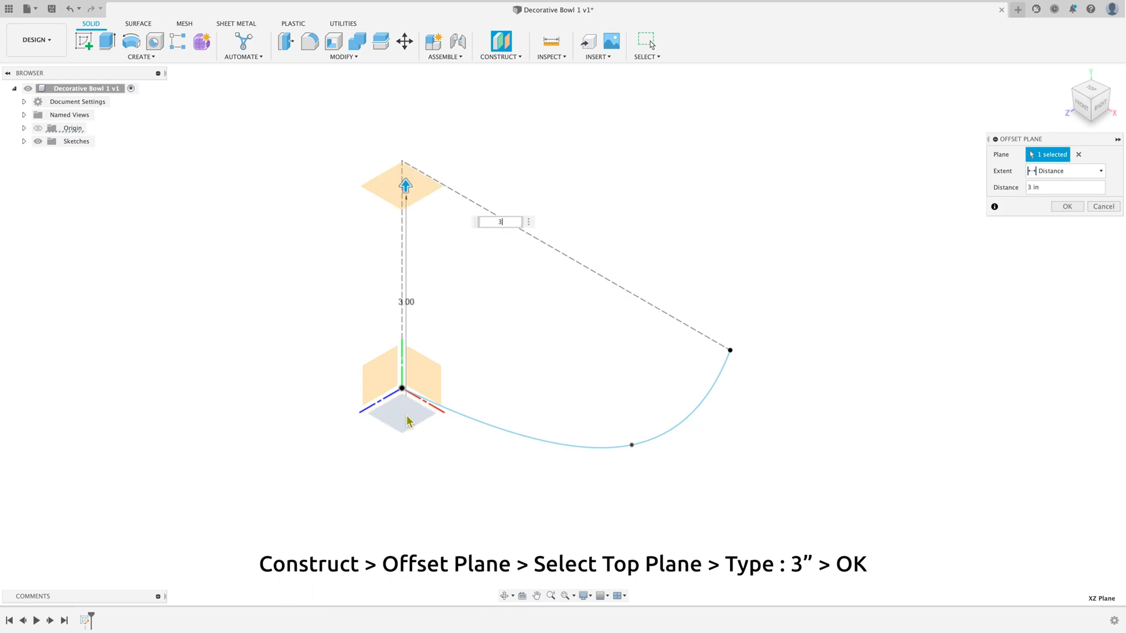
left_click(1083, 111)
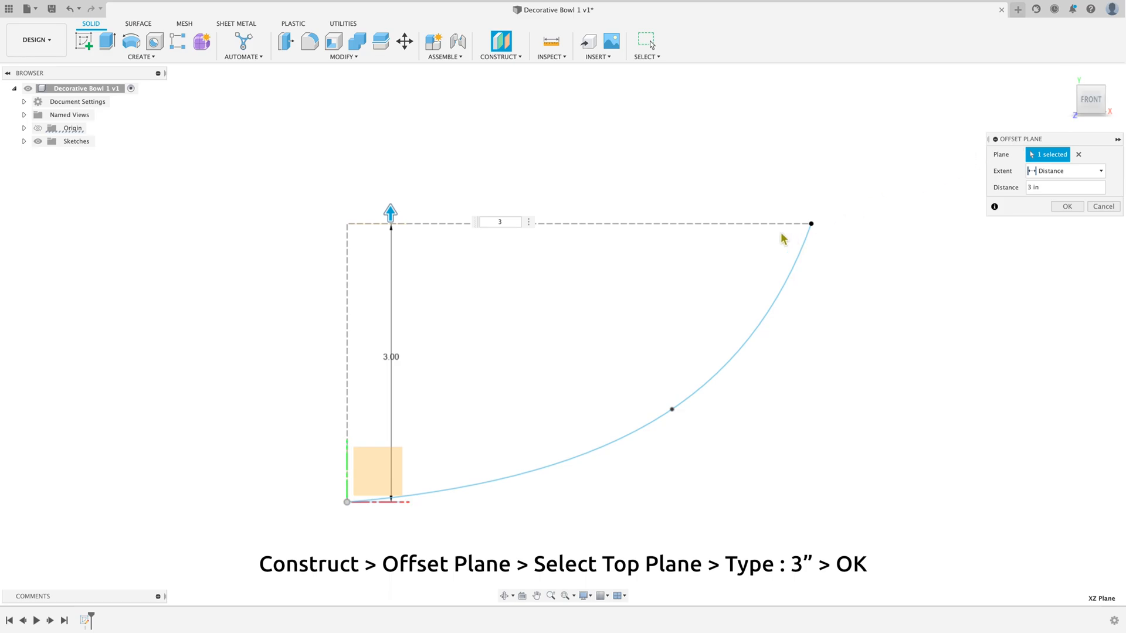
left_click(1067, 206)
Step: Start a new sketch on the offset plane, from the home view
left_click(1073, 77)
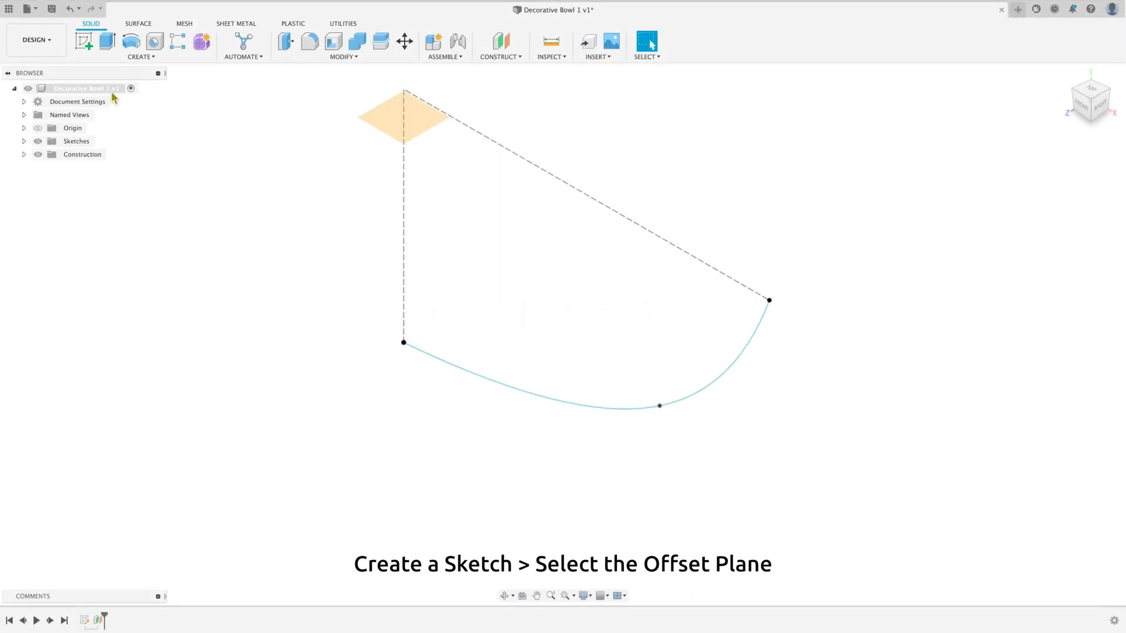
left_click(85, 45)
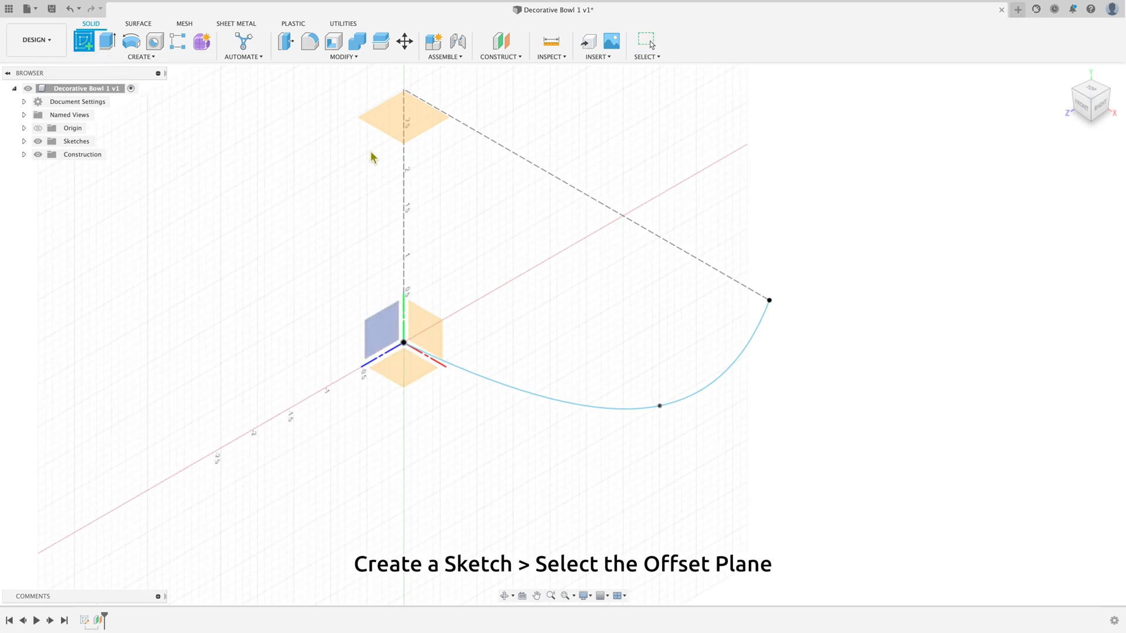
left_click(392, 126)
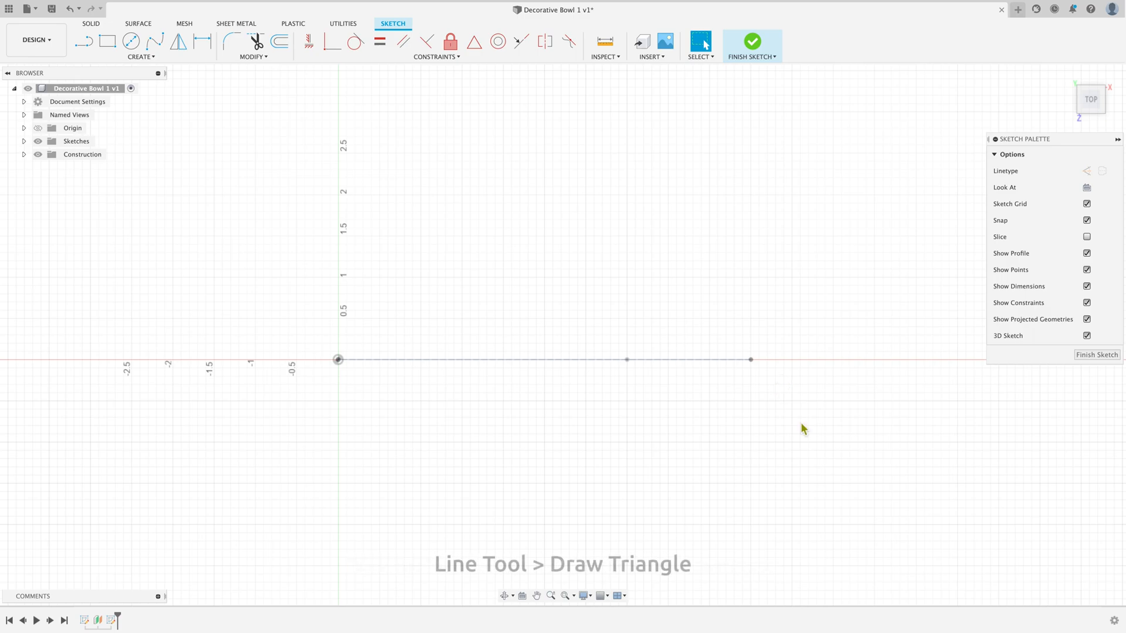
Step: Sketch a right triangle at the 5 in line's outer endpoint, with a vertical side about 0.4 in and a sloped side about 0.72 in
left_click(86, 44)
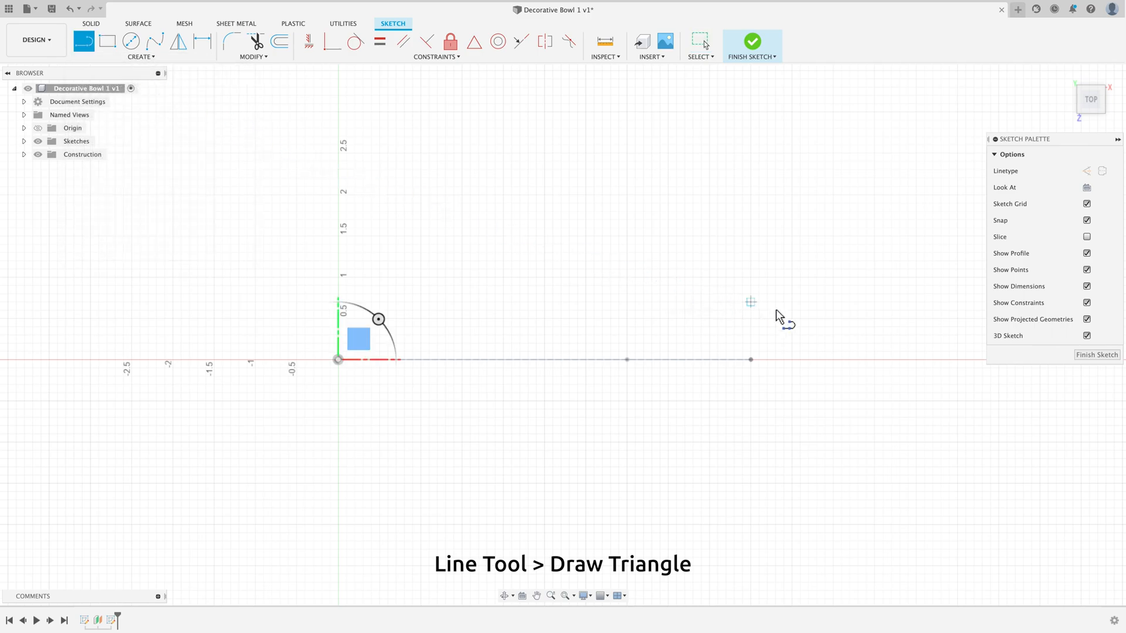
left_click(750, 359)
left_click(750, 326)
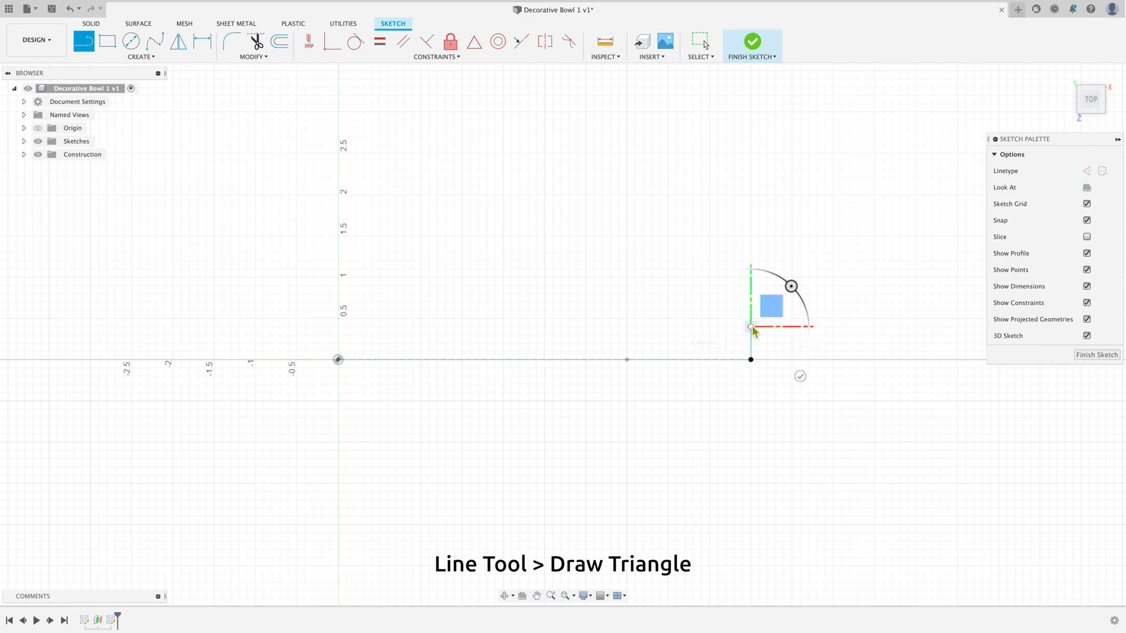
left_click(701, 359)
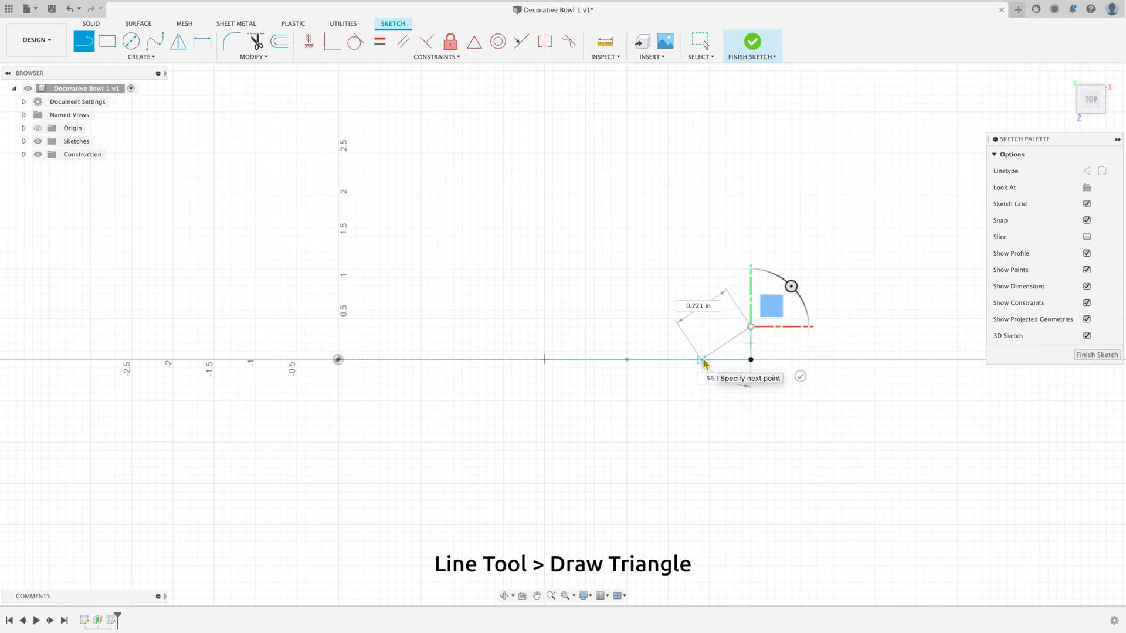
right_click(701, 359)
left_click(741, 359)
Step: Dimension the triangle's vertical side at 0.5 in and leave the dimension tool
scroll(792, 357, "up", 5)
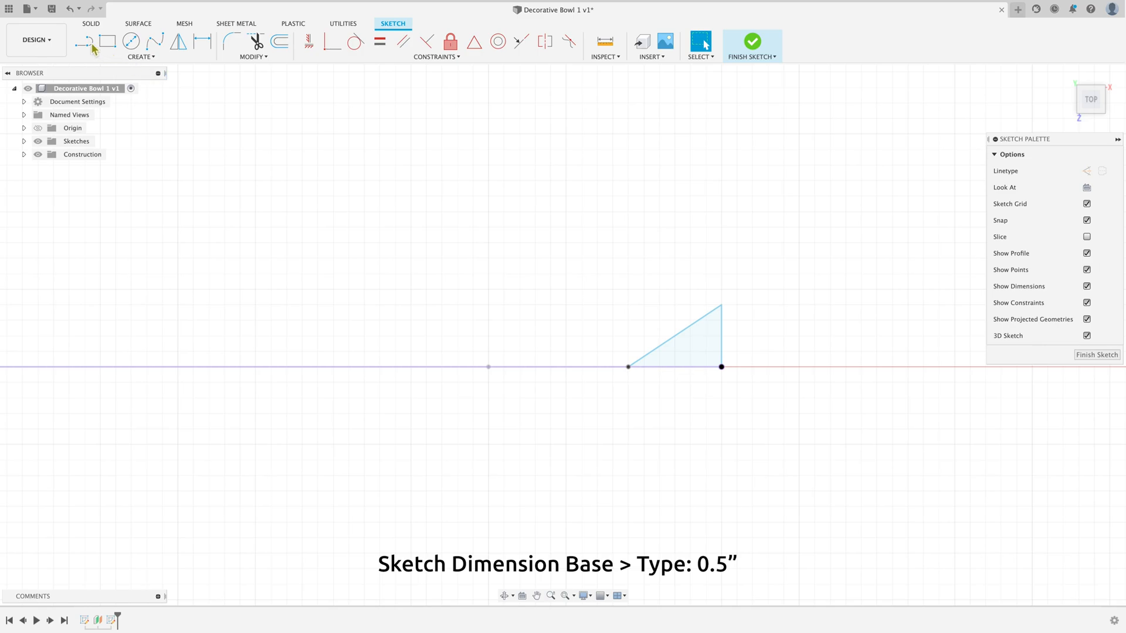
left_click(211, 43)
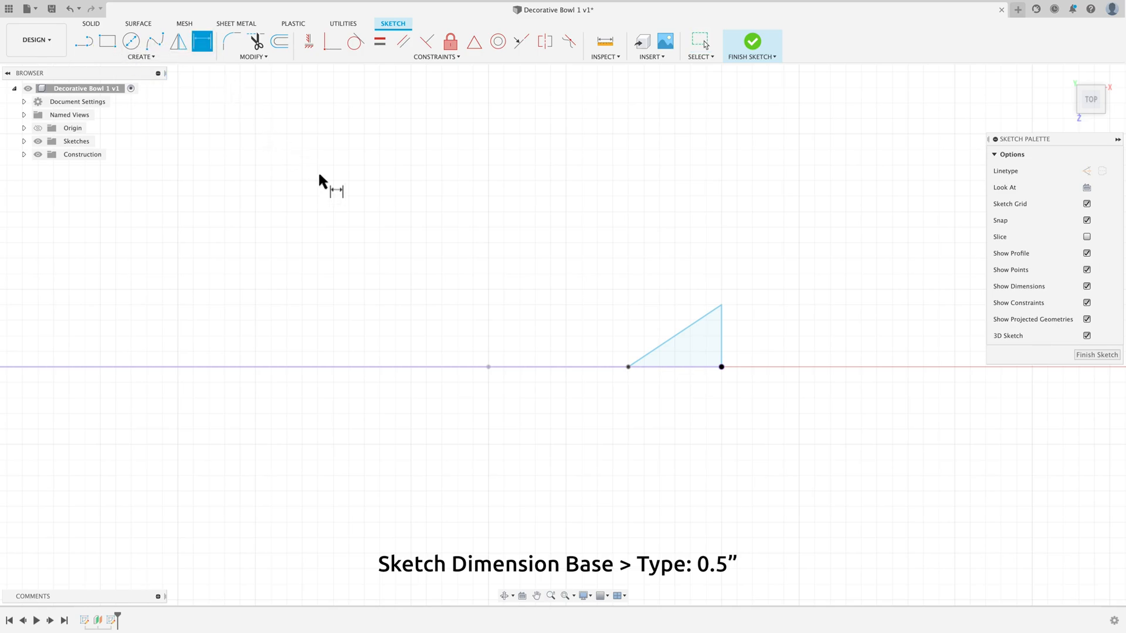
left_click(722, 330)
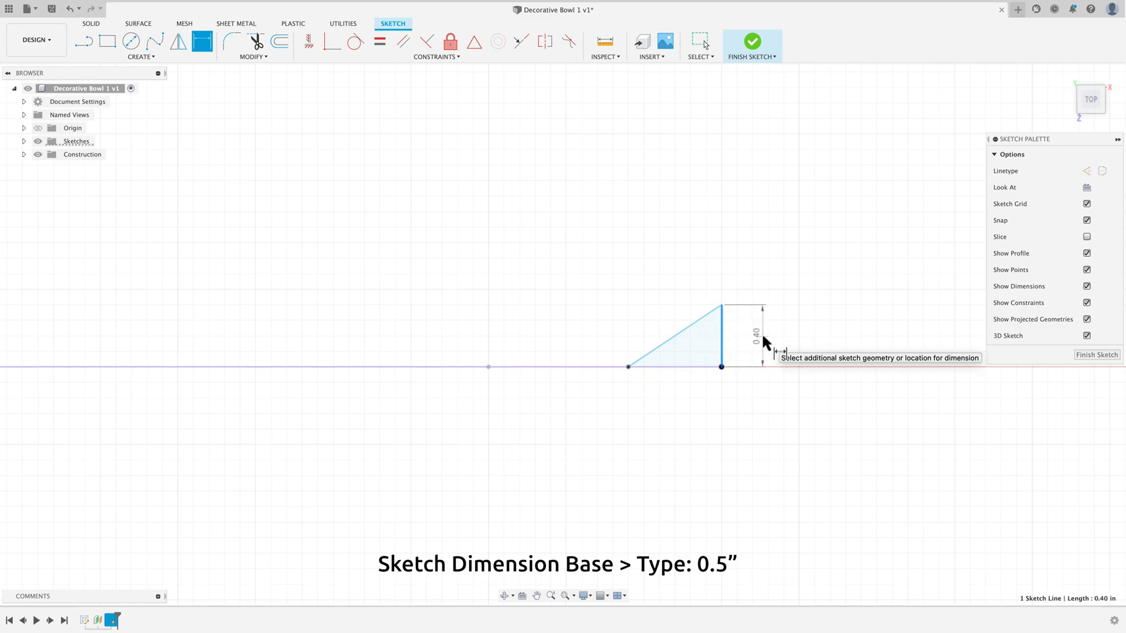
left_click(763, 342)
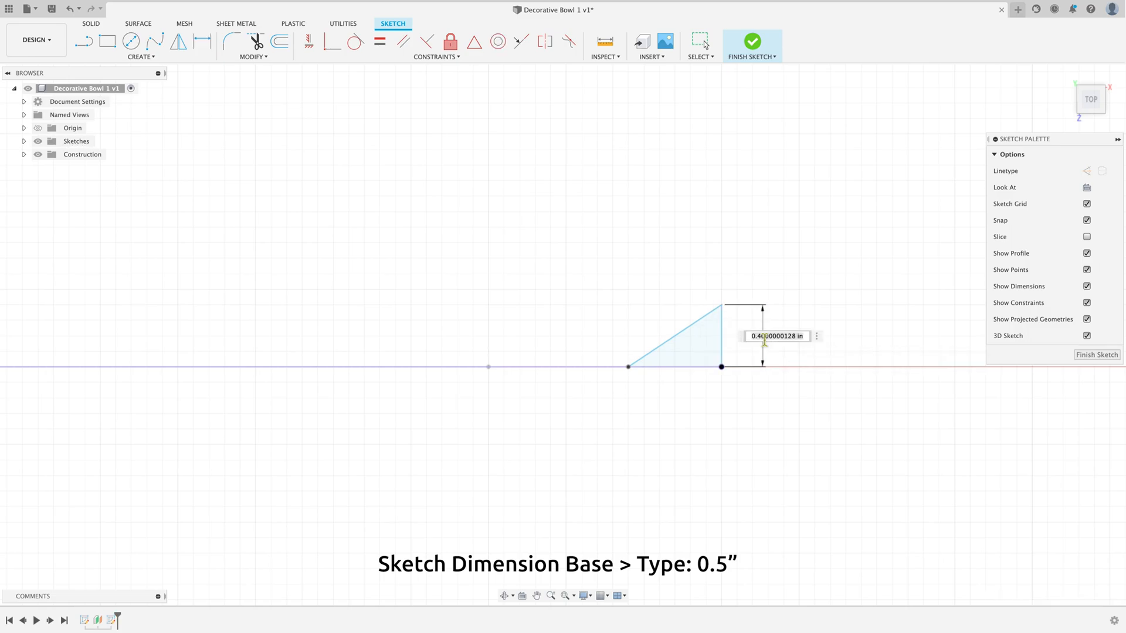
key("BackSpace")
key("Return")
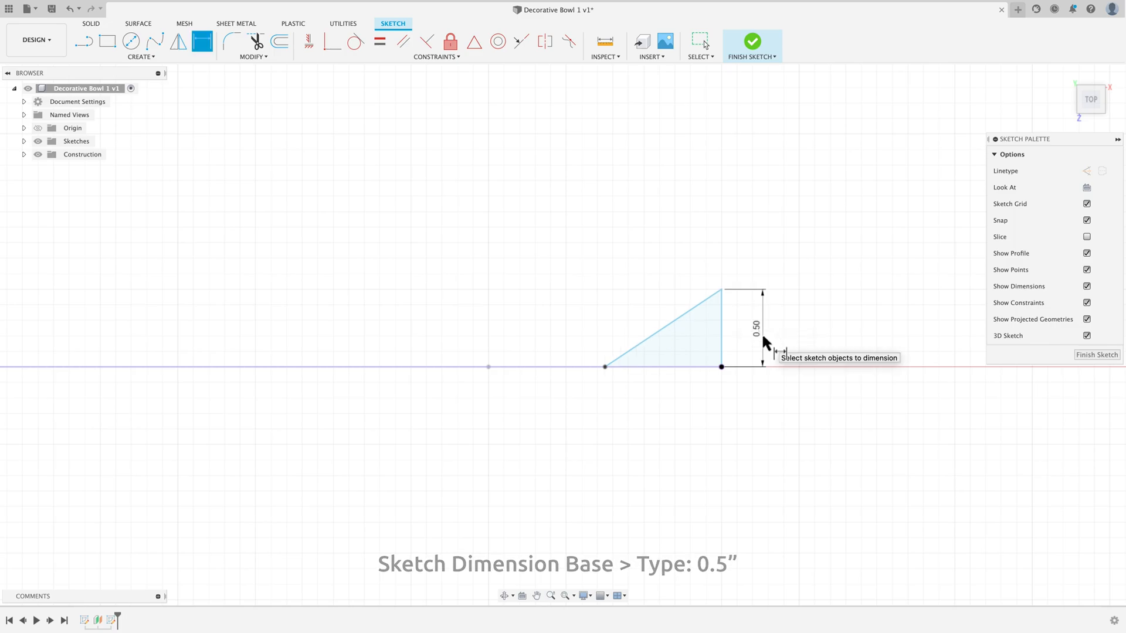
key("Escape")
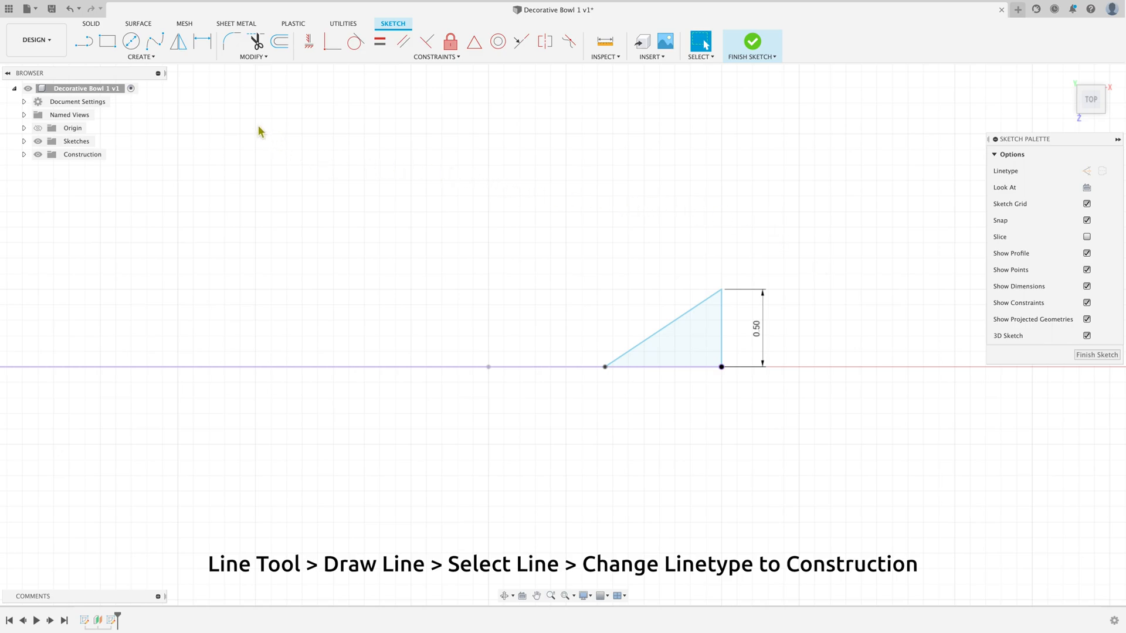
Step: Draw a line about 0.75 in long along the triangle's base, joining the lower ends of its sloped and vertical sides
left_click(88, 44)
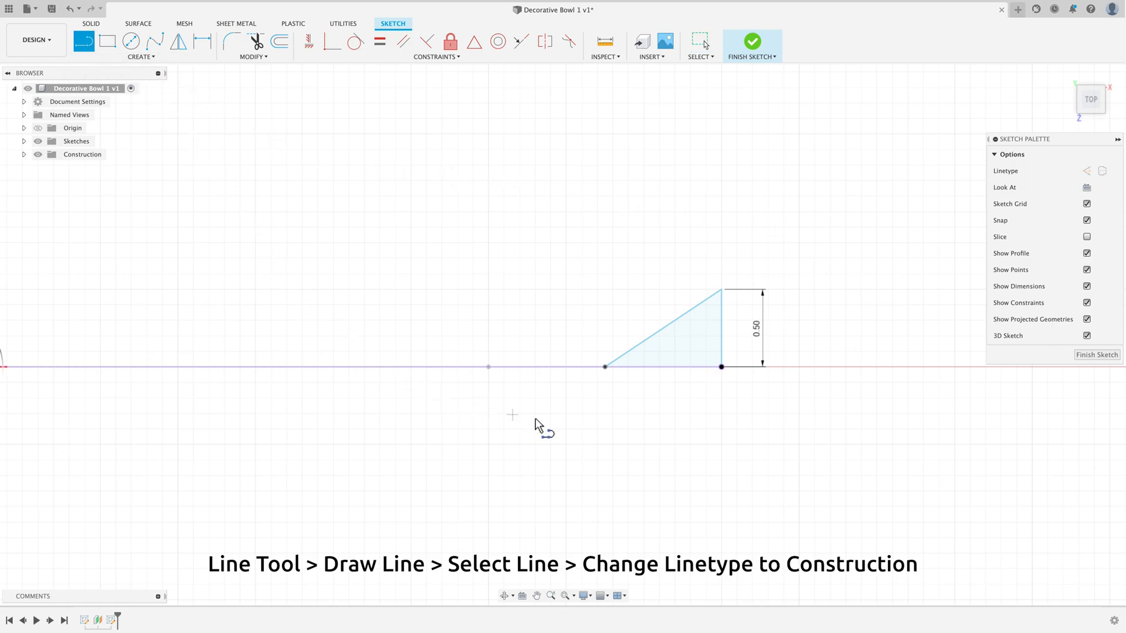
left_click(605, 367)
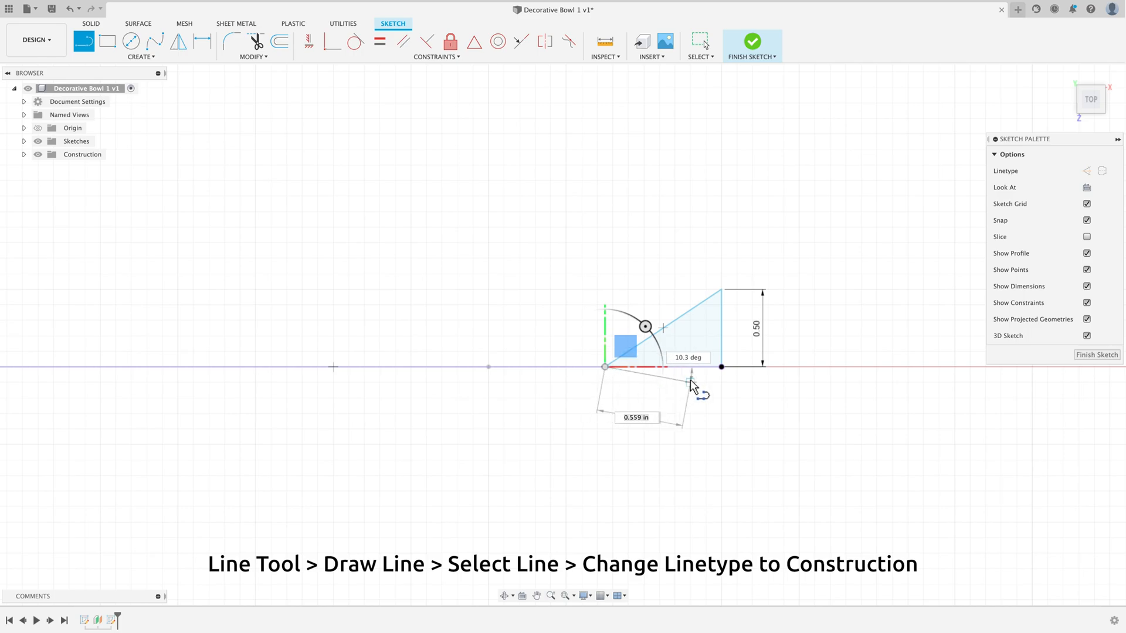
left_click(722, 368)
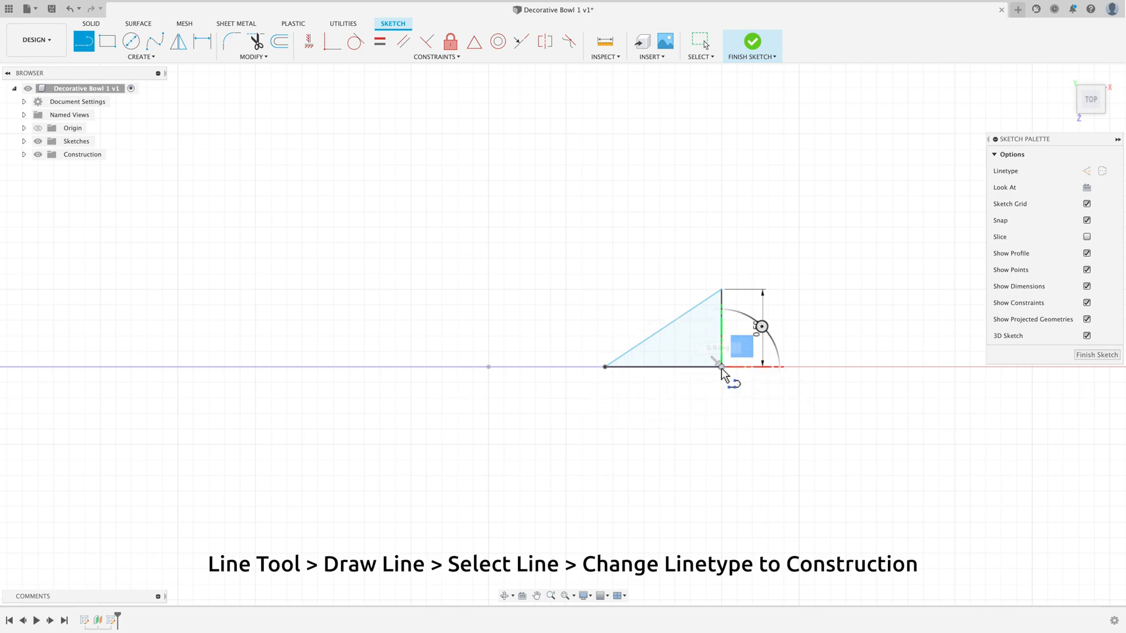
right_click(811, 419)
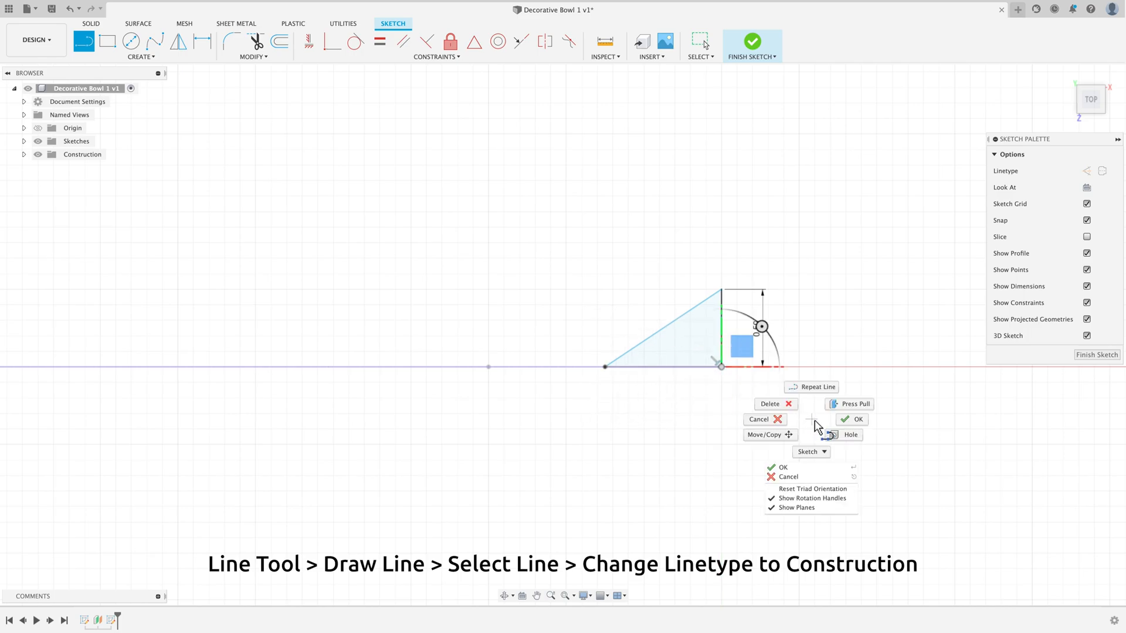
left_click(853, 420)
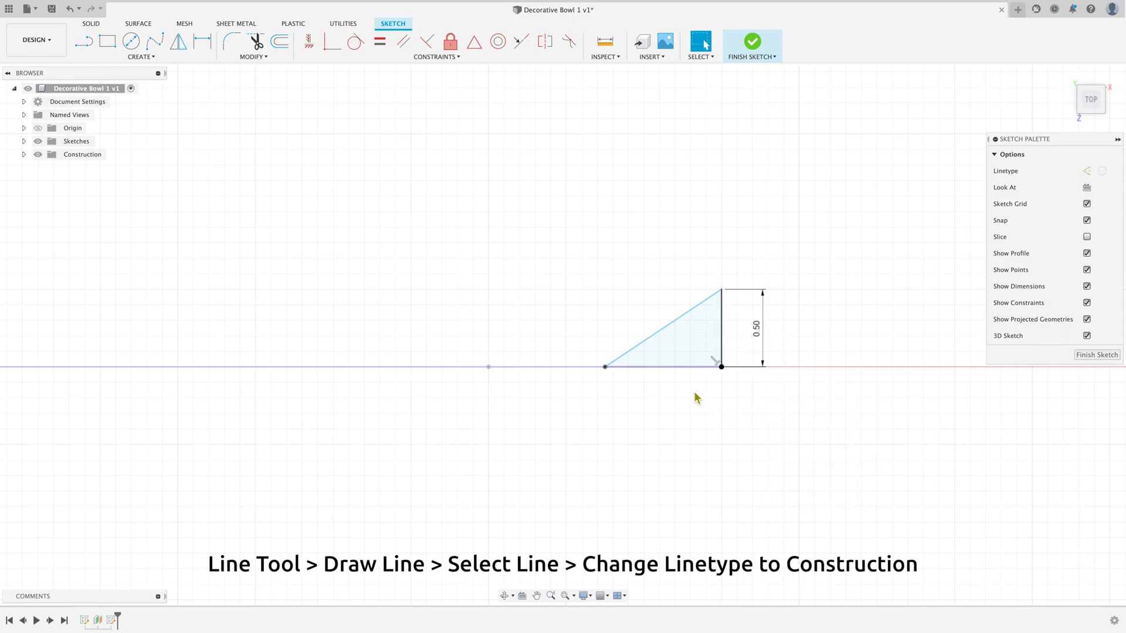
Step: Change the triangle's horizontal base line to construction linetype and clear the selection
left_click(680, 368)
left_click(685, 362)
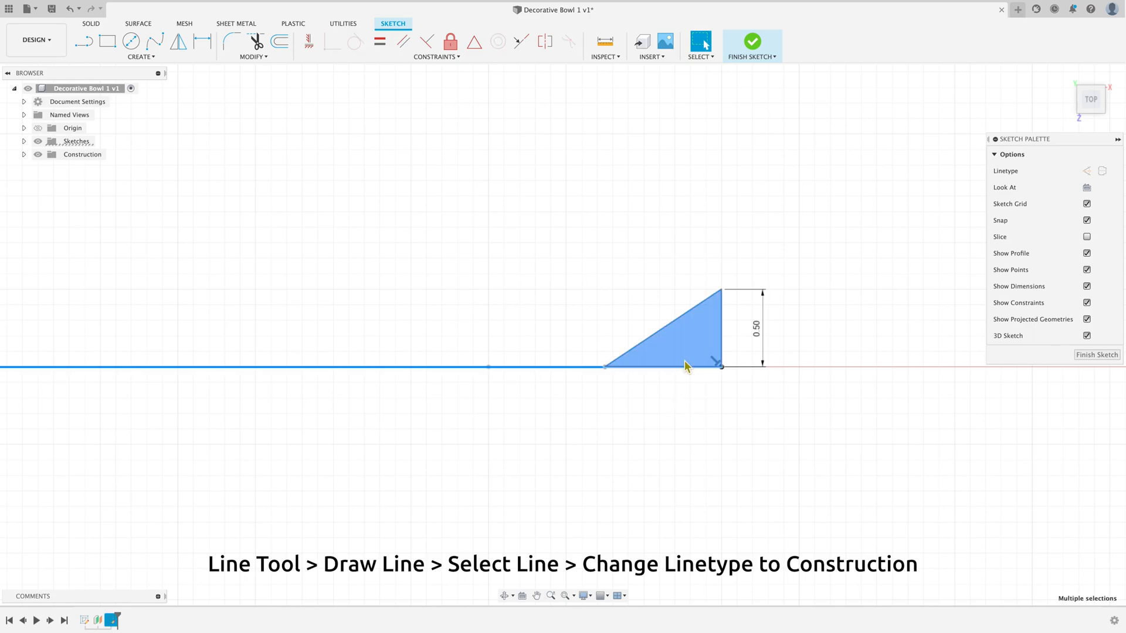
left_click(1087, 170)
left_click(758, 420)
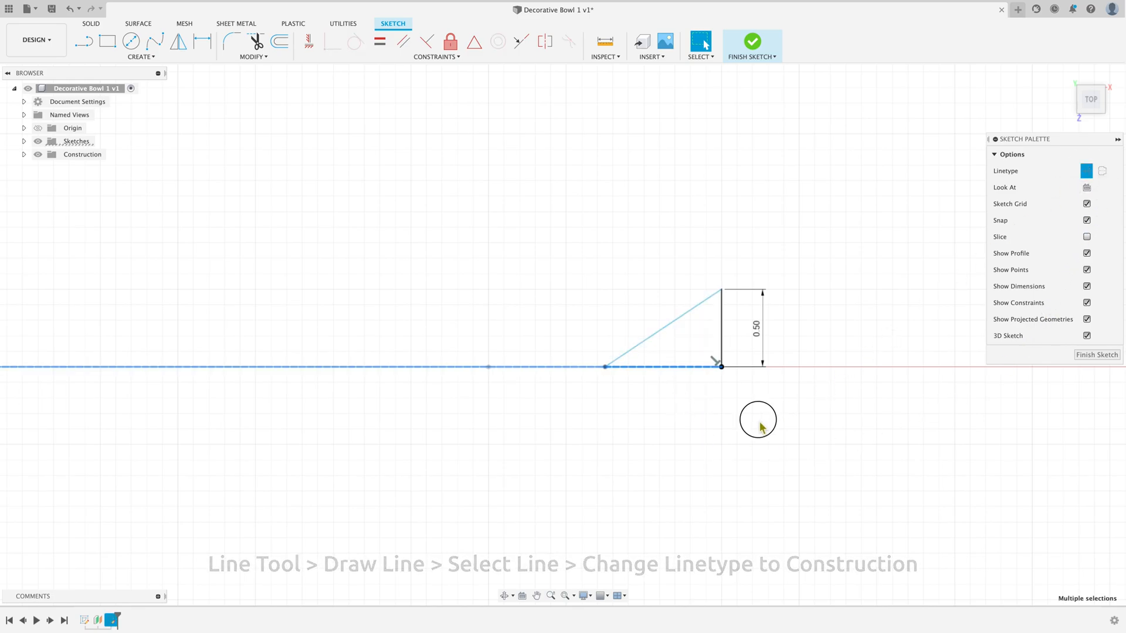
Step: Dimension the horizontal construction line between its two endpoints at 1 in and leave the dimension tool
left_click(203, 50)
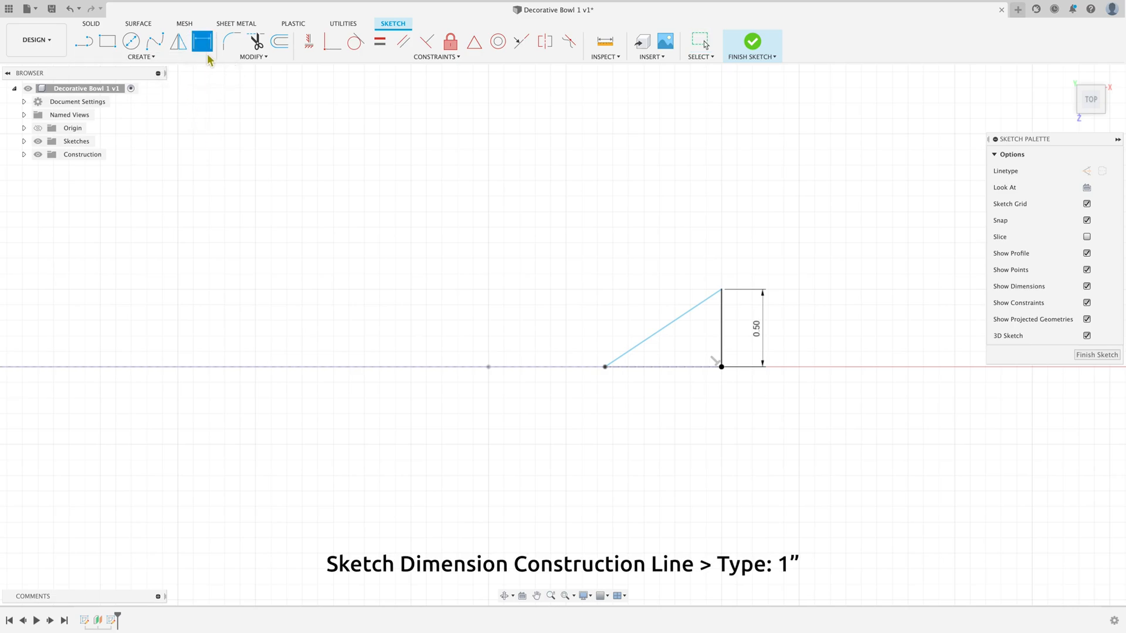
left_click(605, 367)
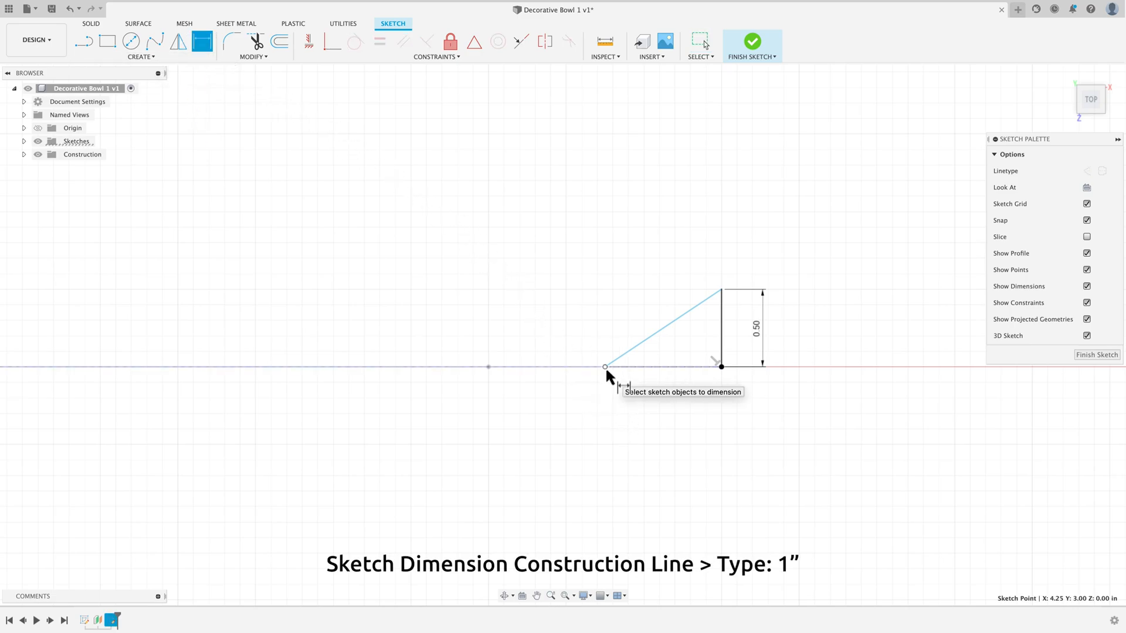
left_click(721, 365)
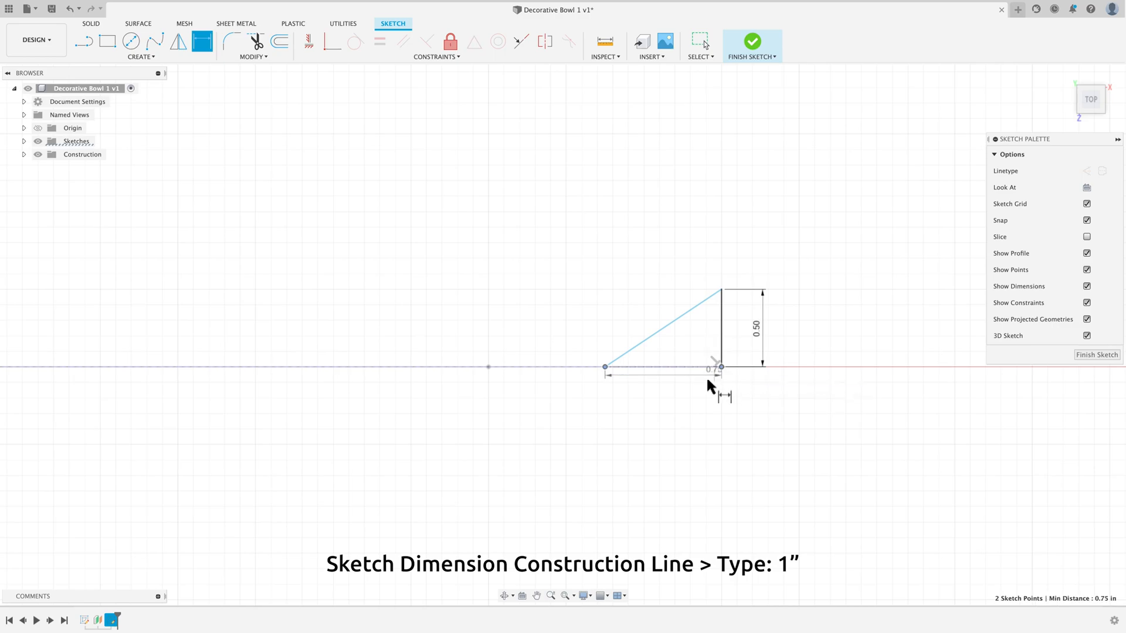
left_click(666, 411)
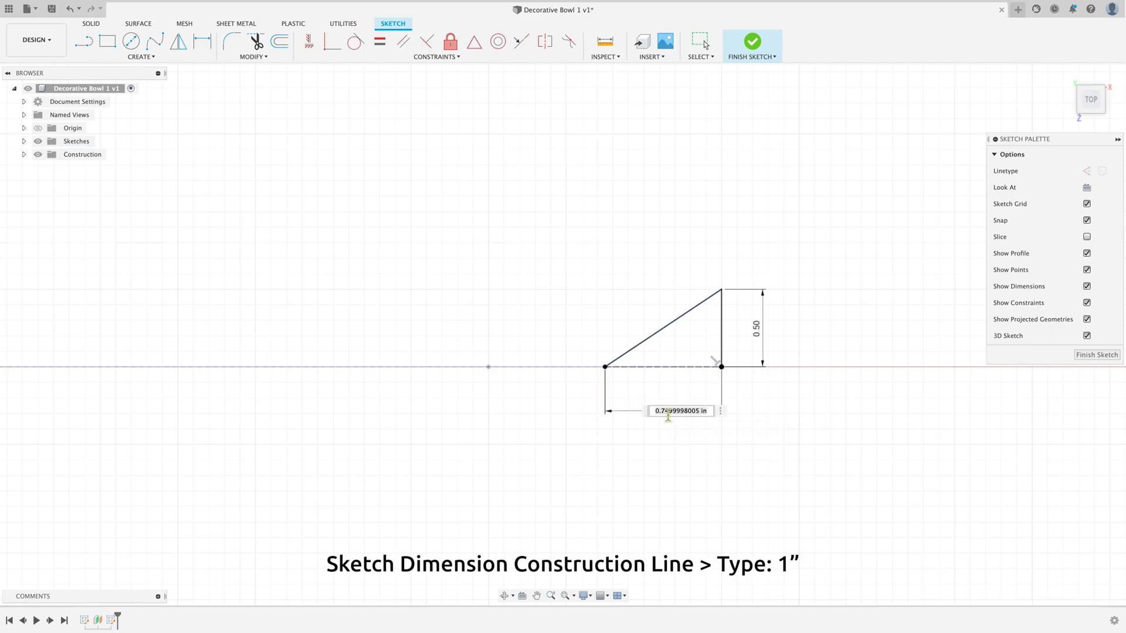
type("1")
key("Return")
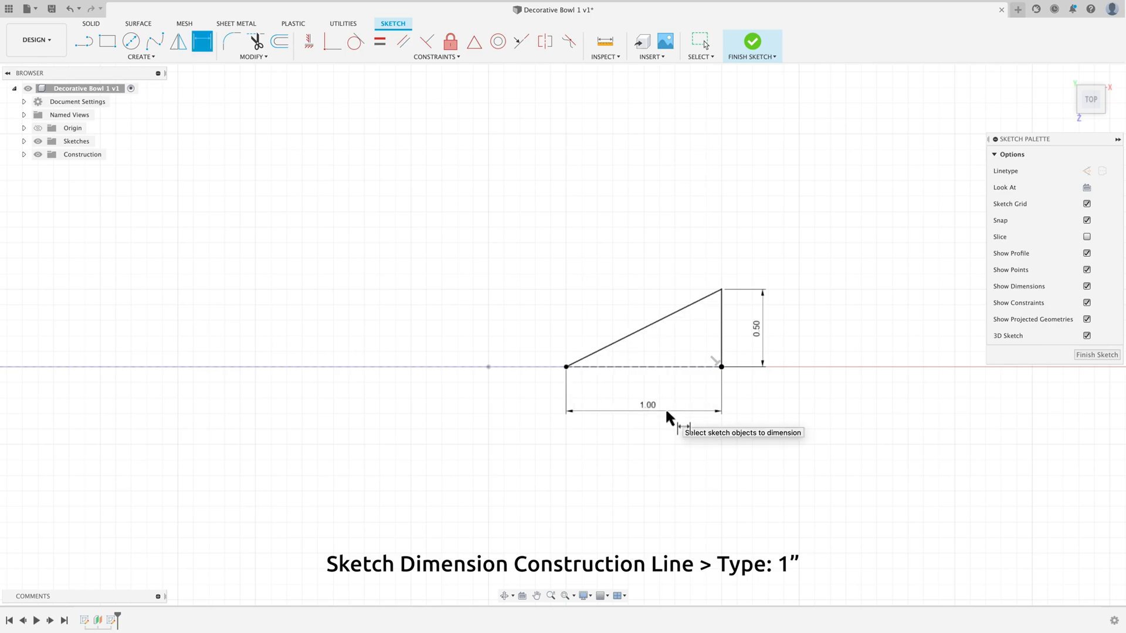
right_click(737, 453)
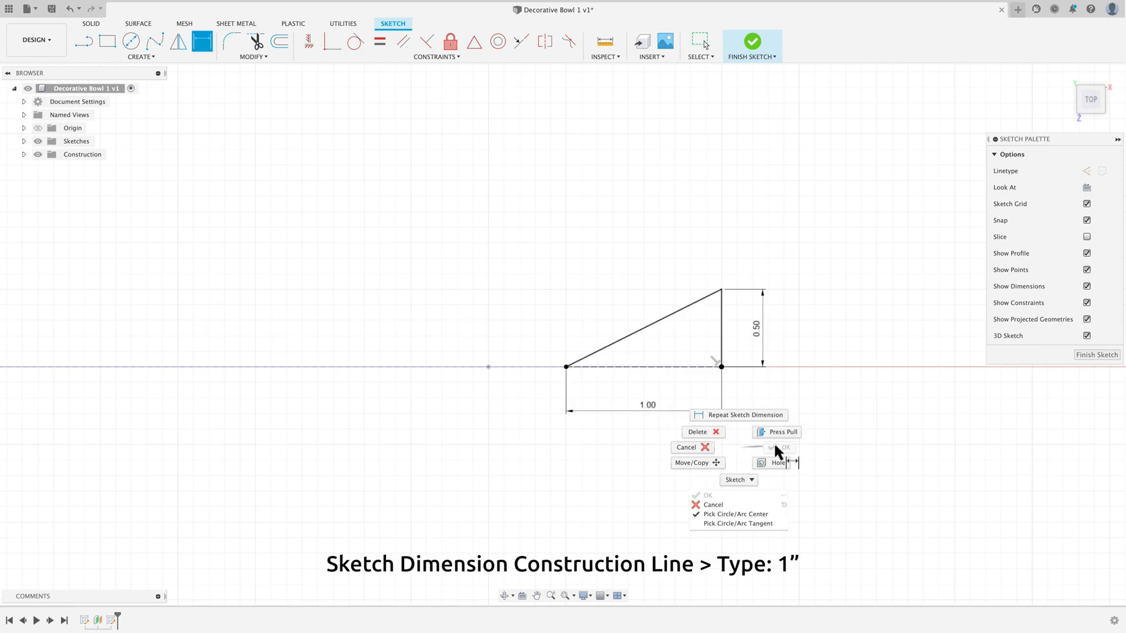
left_click(703, 455)
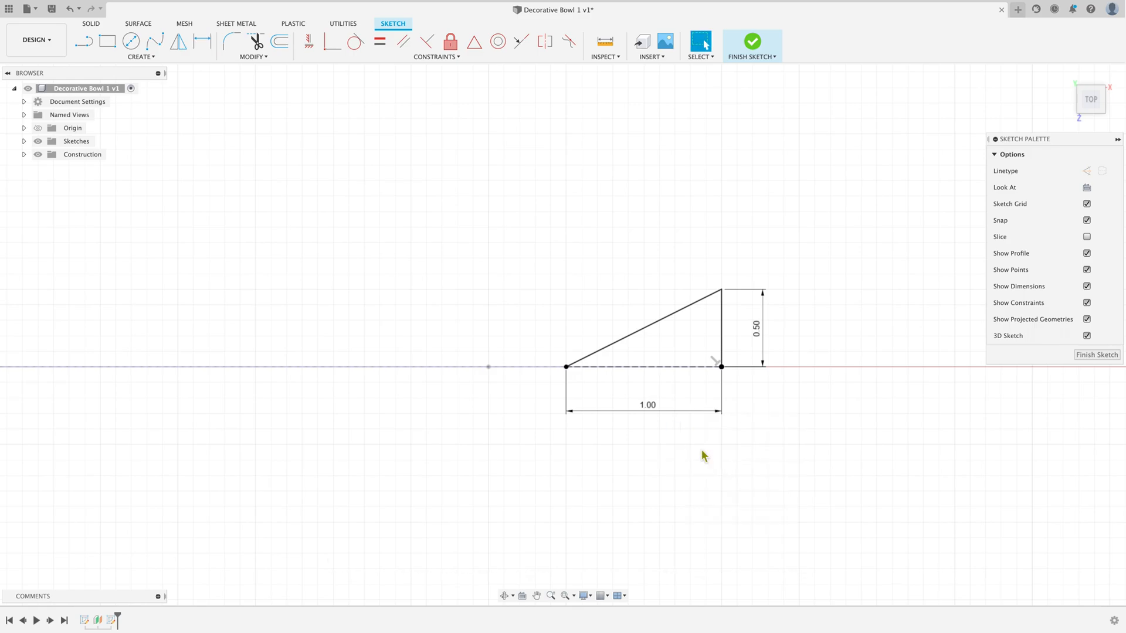
Step: Examine how the triangle sits against the bowl's spline profile from the home view and an orbited angle, and return to the top view
left_click(565, 597)
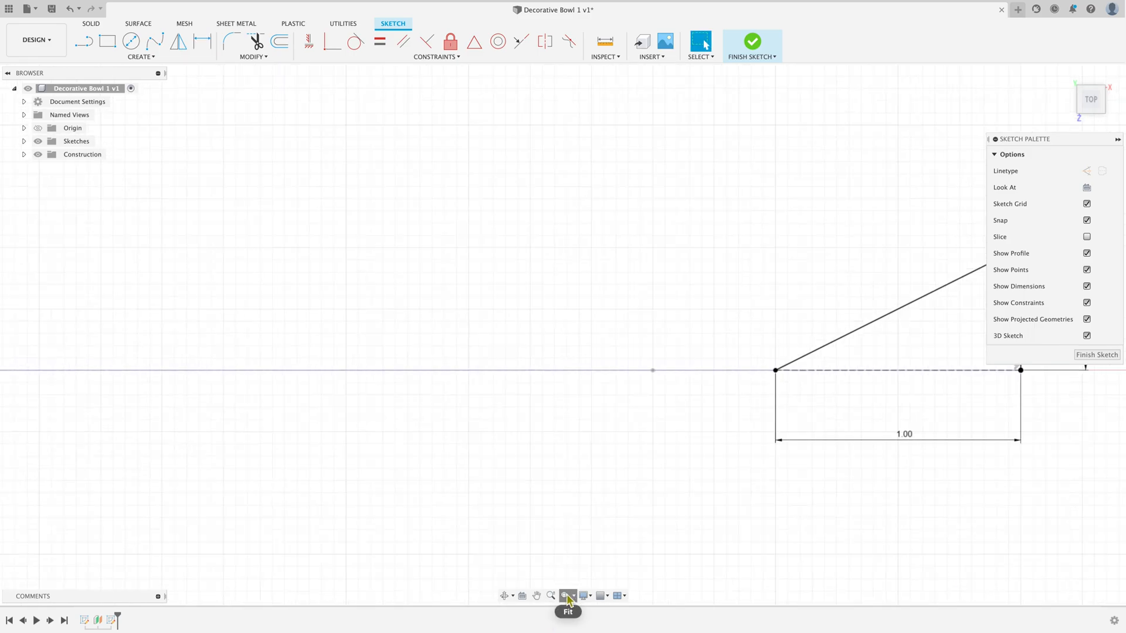
scroll(548, 404, "down", 2)
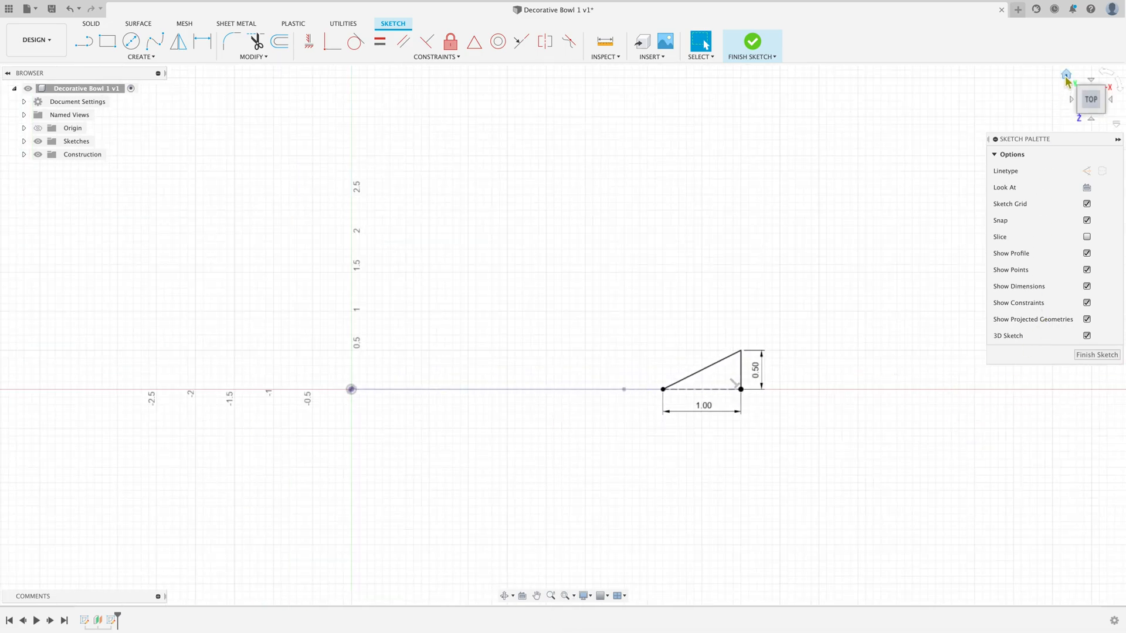
left_click(1069, 75)
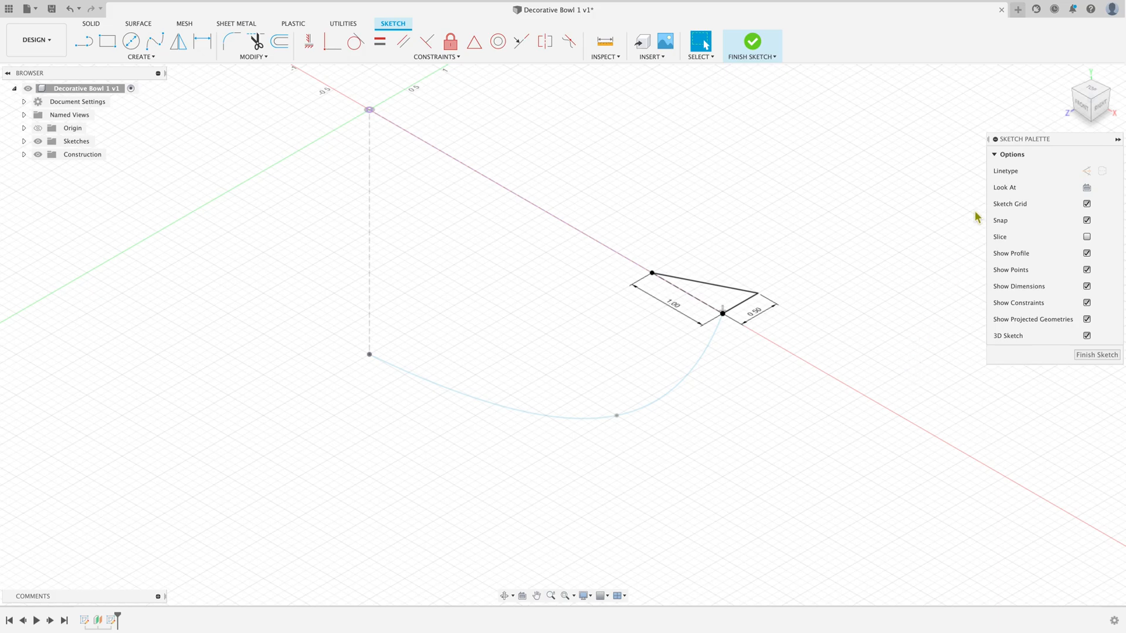
left_click(503, 596)
mouse_move(625, 523)
left_mouse_down()
mouse_move(618, 467)
mouse_move(643, 521)
left_mouse_up()
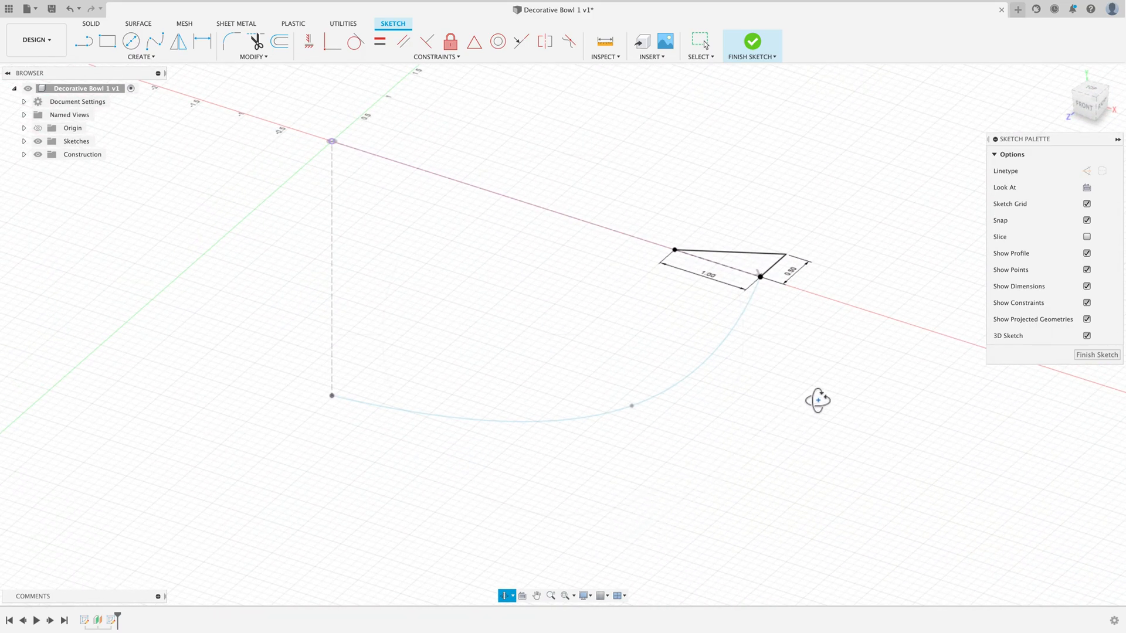
key("Escape")
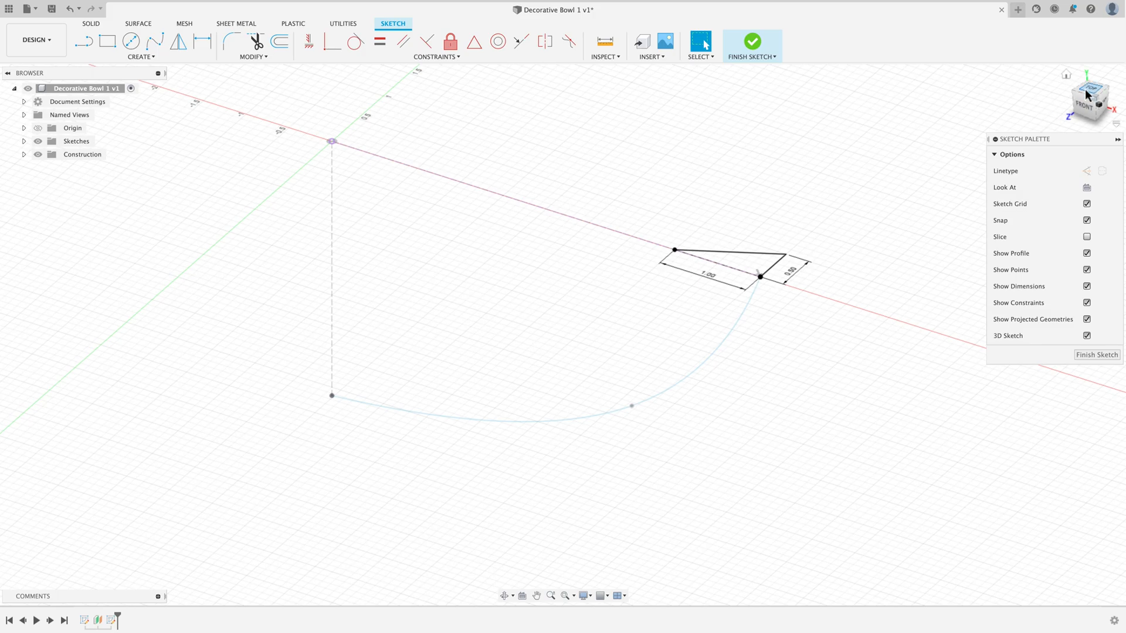
left_click(1083, 93)
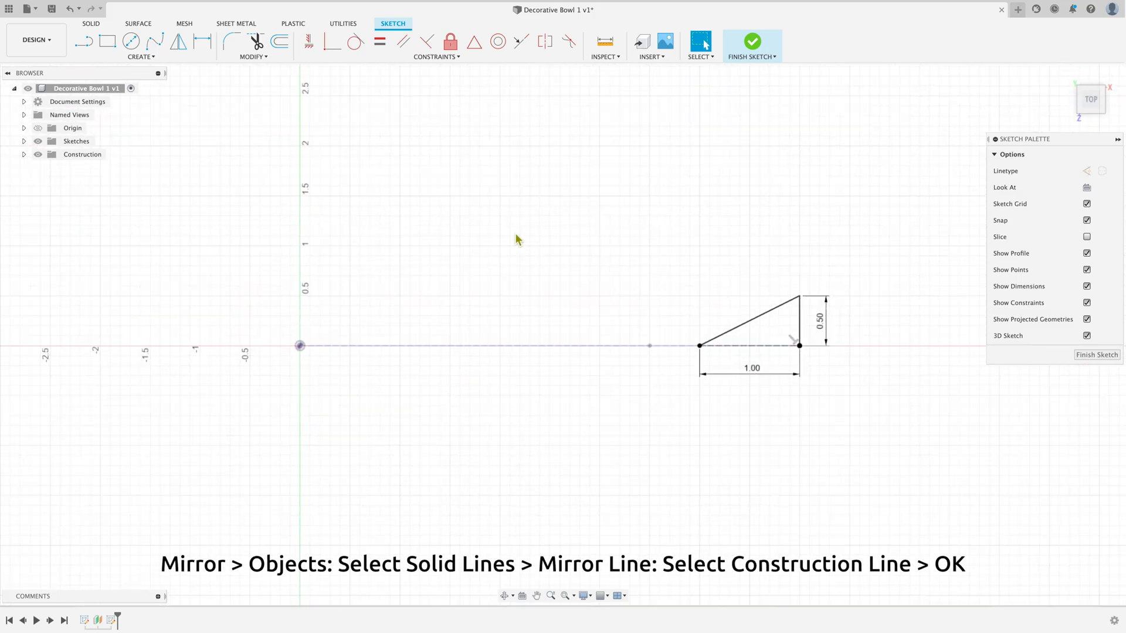
Step: Mirror the triangle's sloped and vertical sides about the 1 in horizontal construction line
left_click(179, 43)
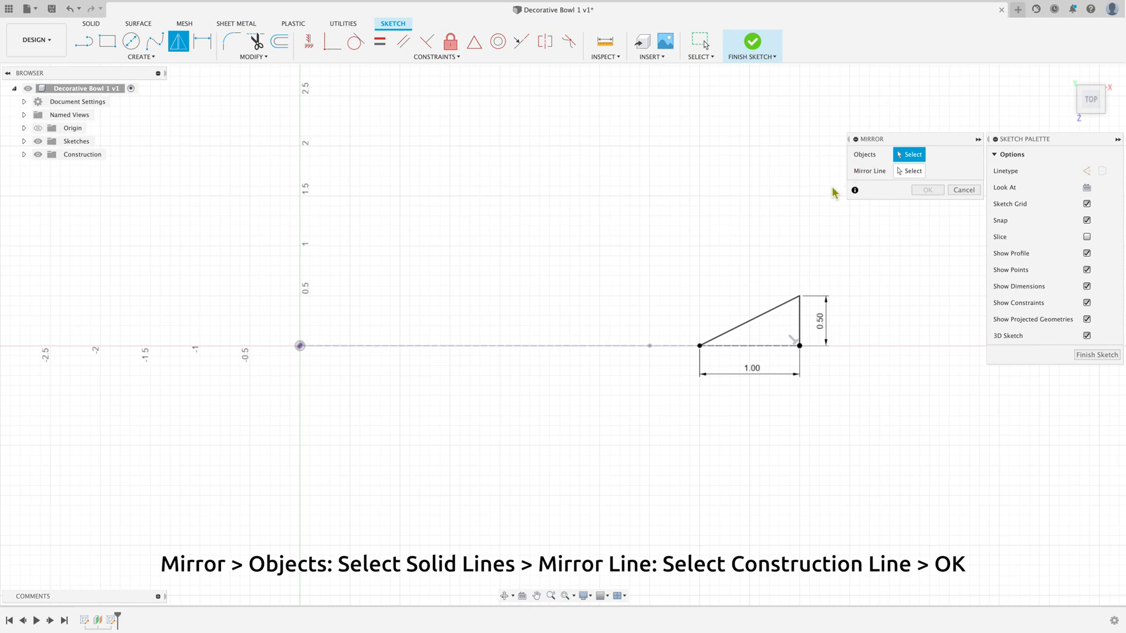
left_click(777, 309)
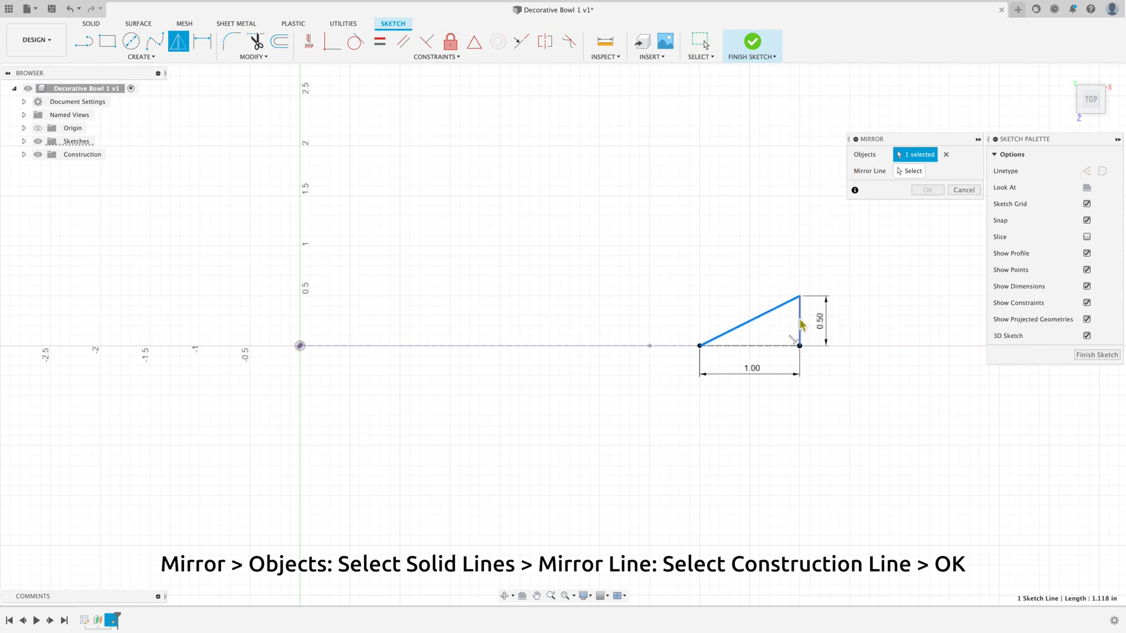
left_click(801, 320)
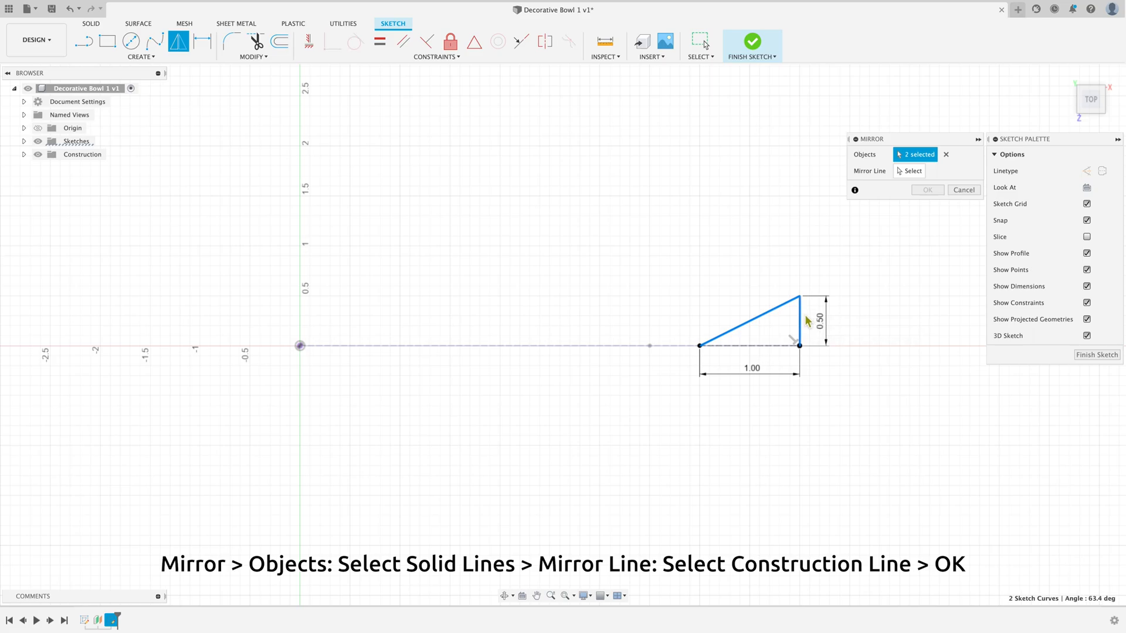
left_click(908, 171)
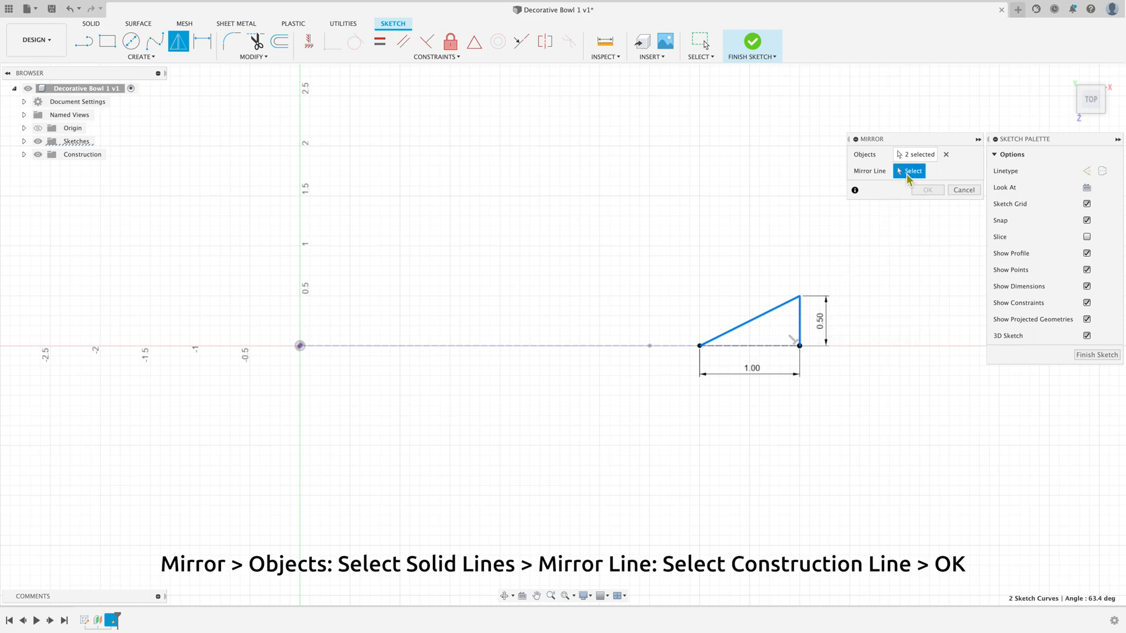
left_click(780, 348)
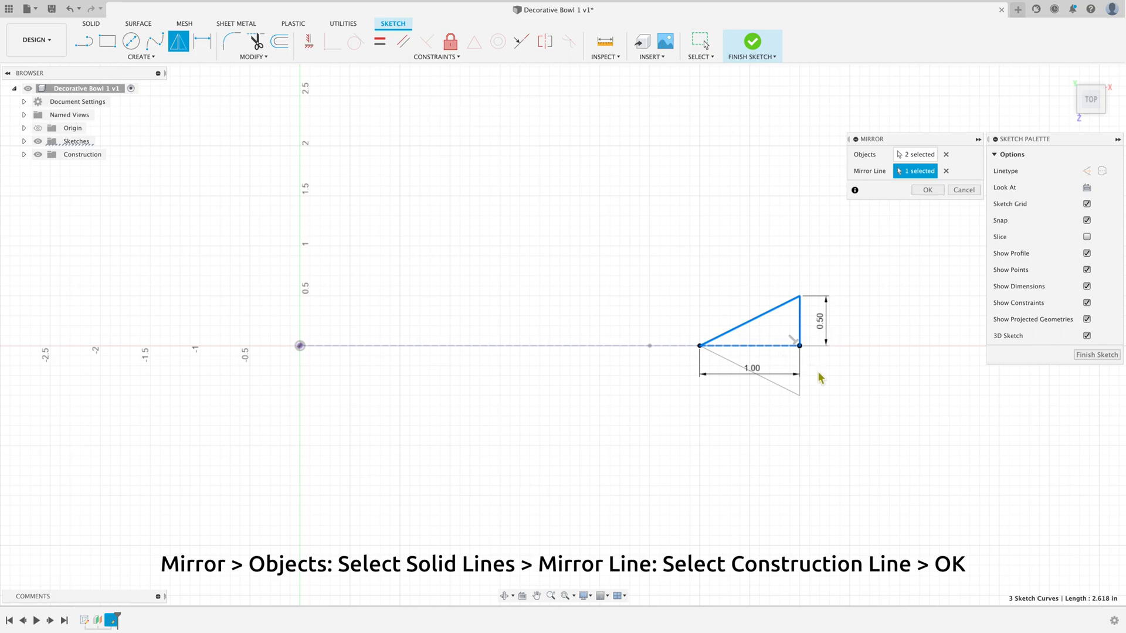
left_click(928, 190)
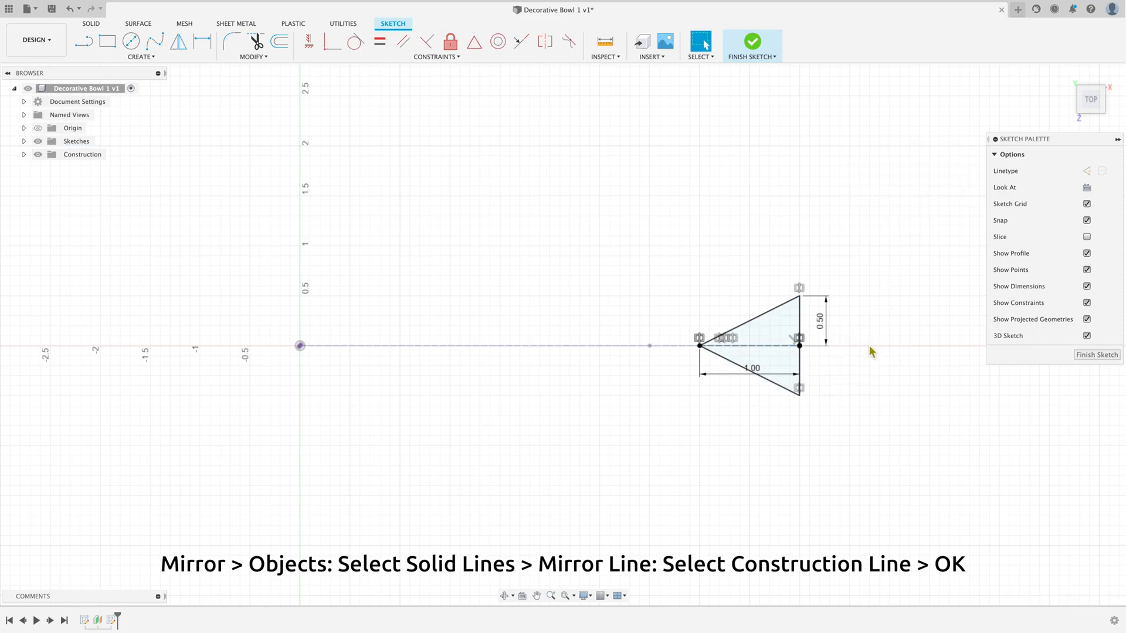
Step: Mirror the triangle's two sloped sides about its vertical base line to form a diamond
scroll(732, 460, "up", 3)
scroll(730, 459, "down", 3)
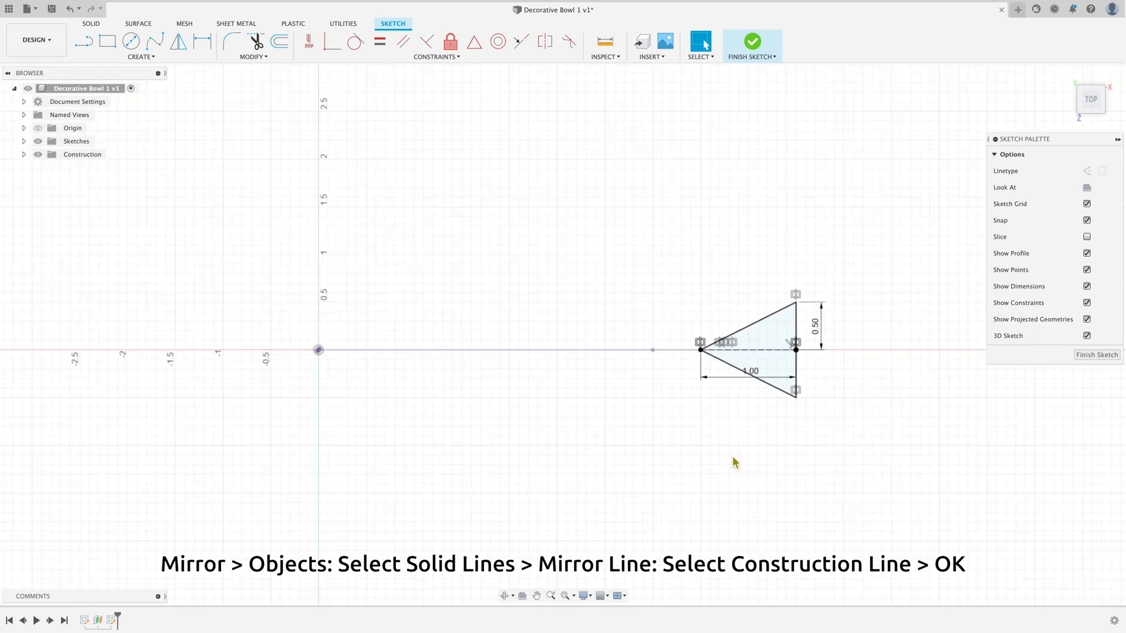
scroll(950, 292, "up", 5)
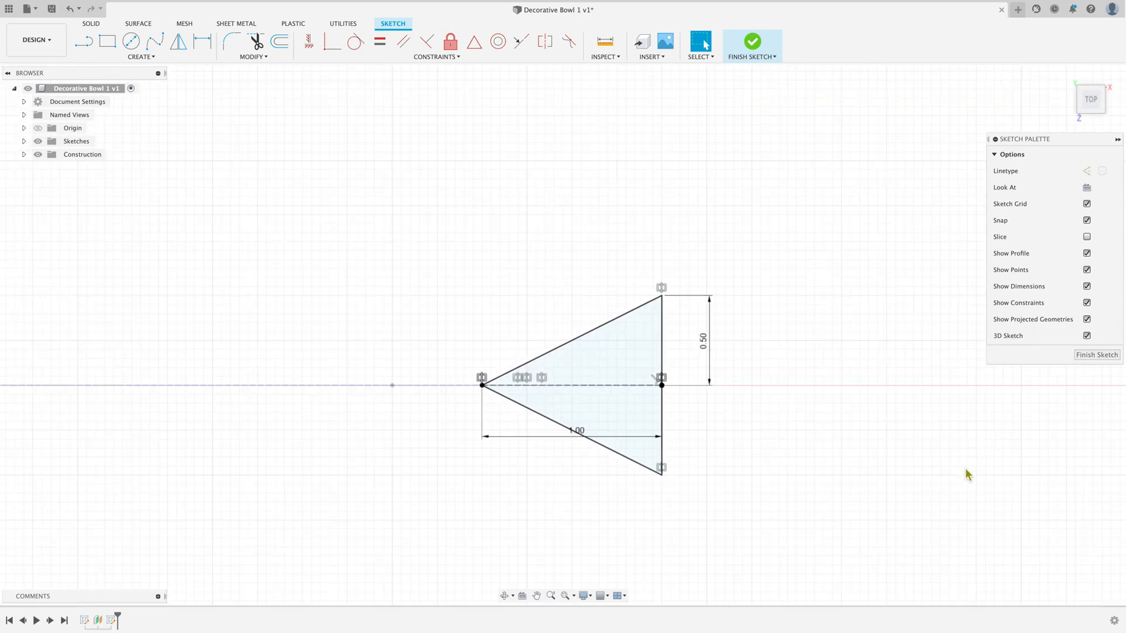
scroll(962, 526, "up", 2)
scroll(962, 525, "down", 2)
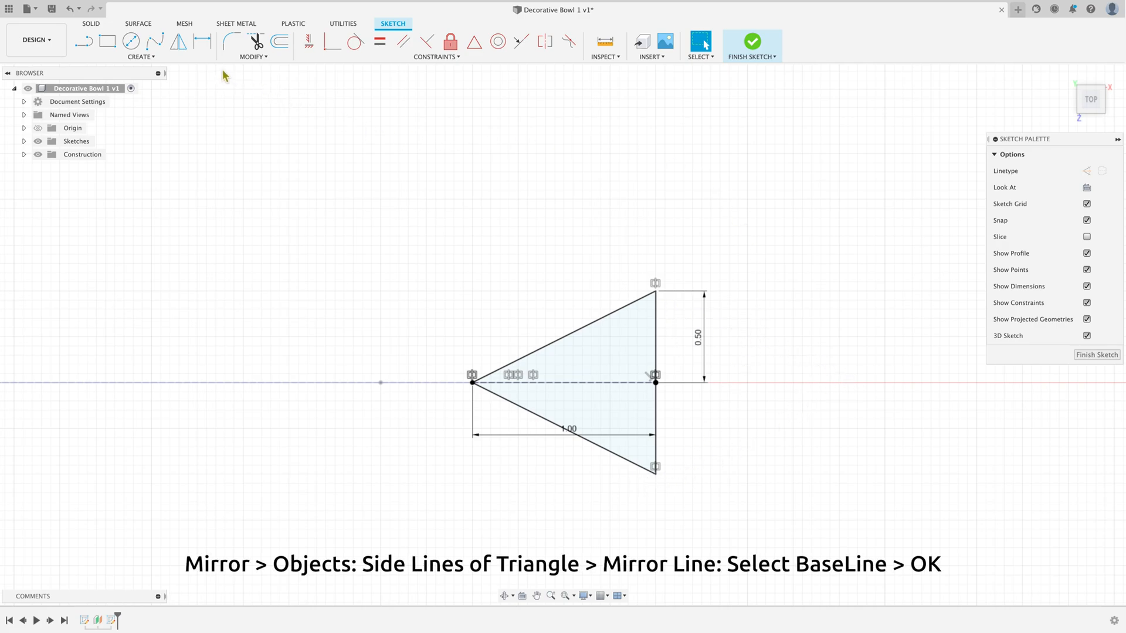
left_click(179, 42)
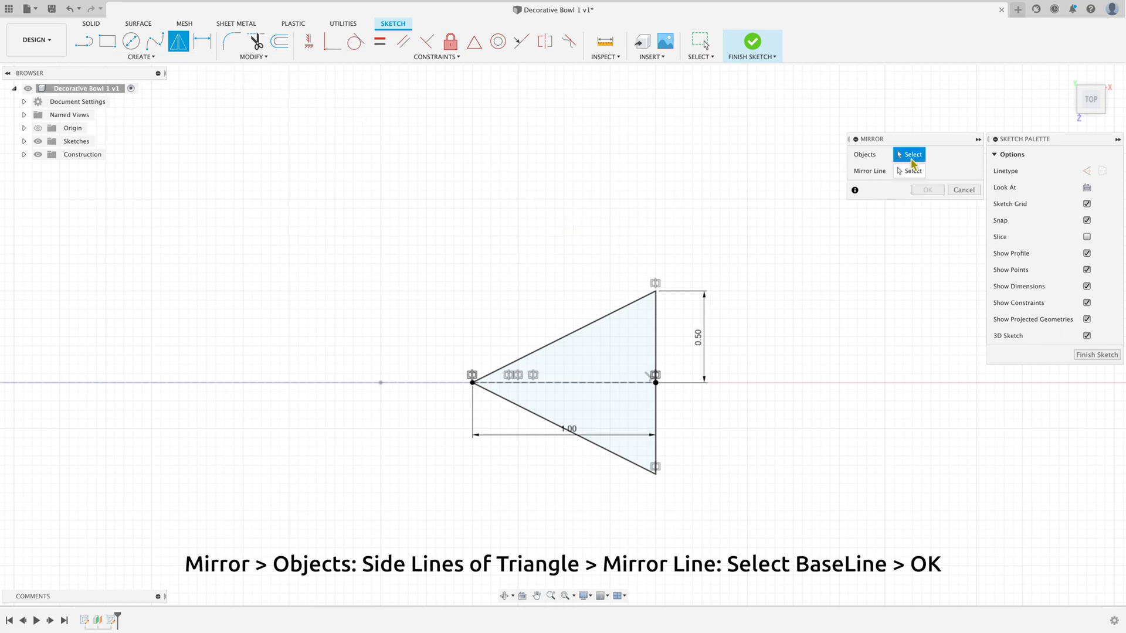
left_click(640, 309)
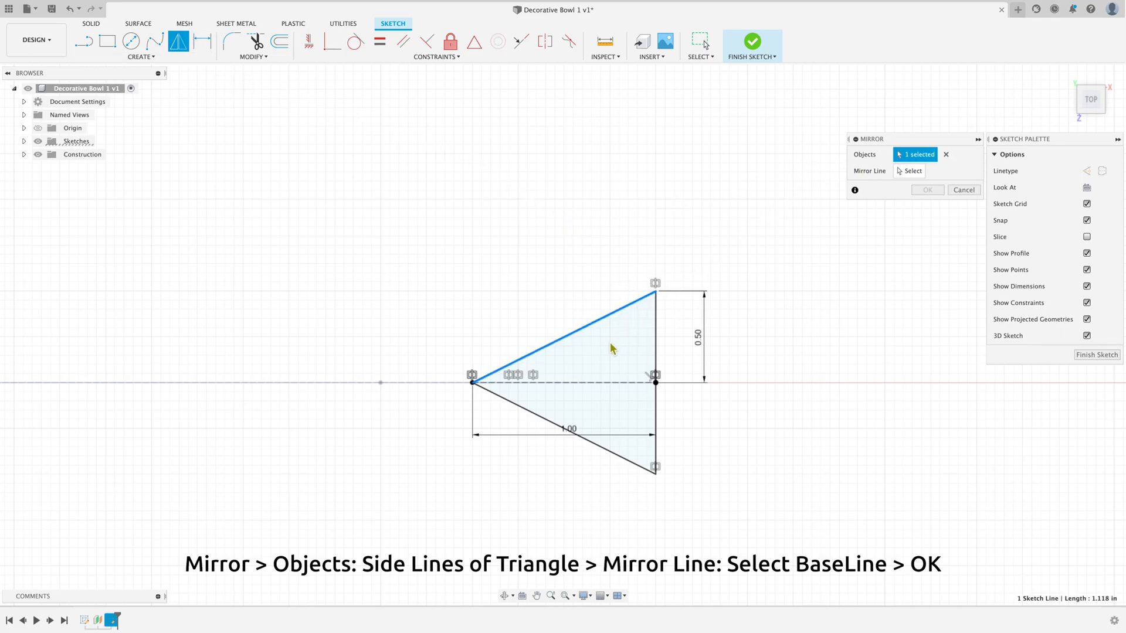
left_click(550, 425)
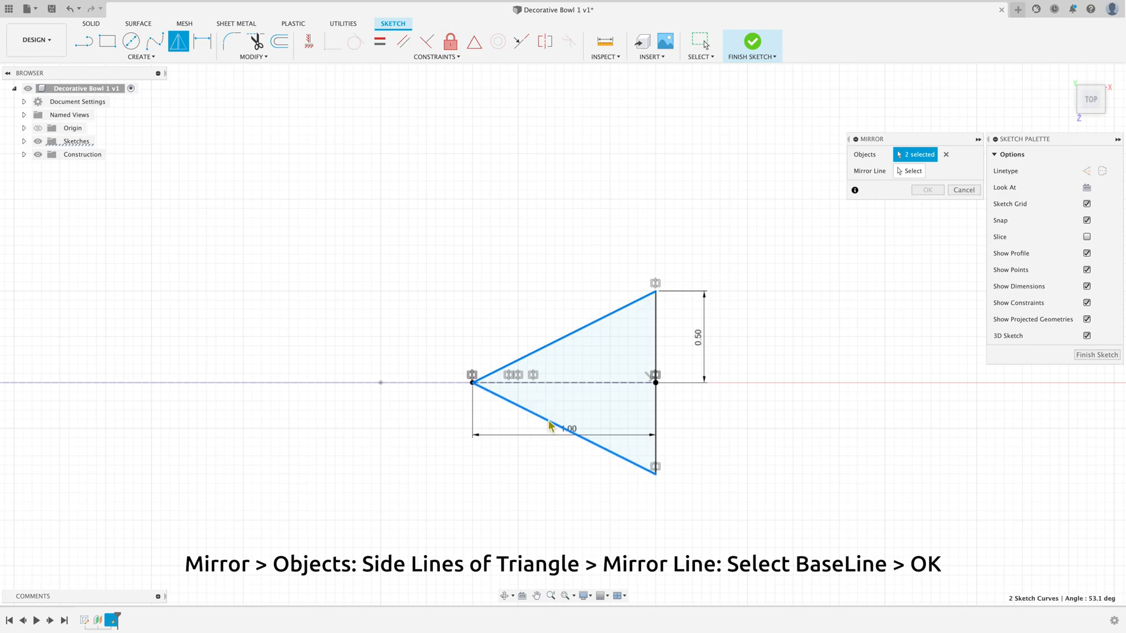
left_click(906, 173)
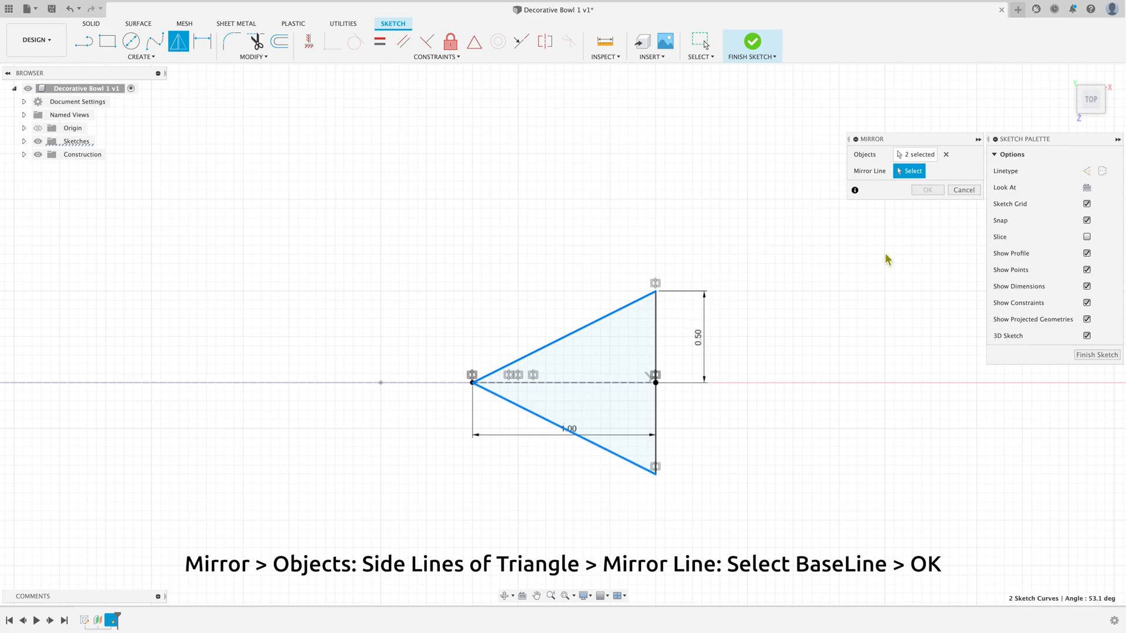
left_click(656, 424)
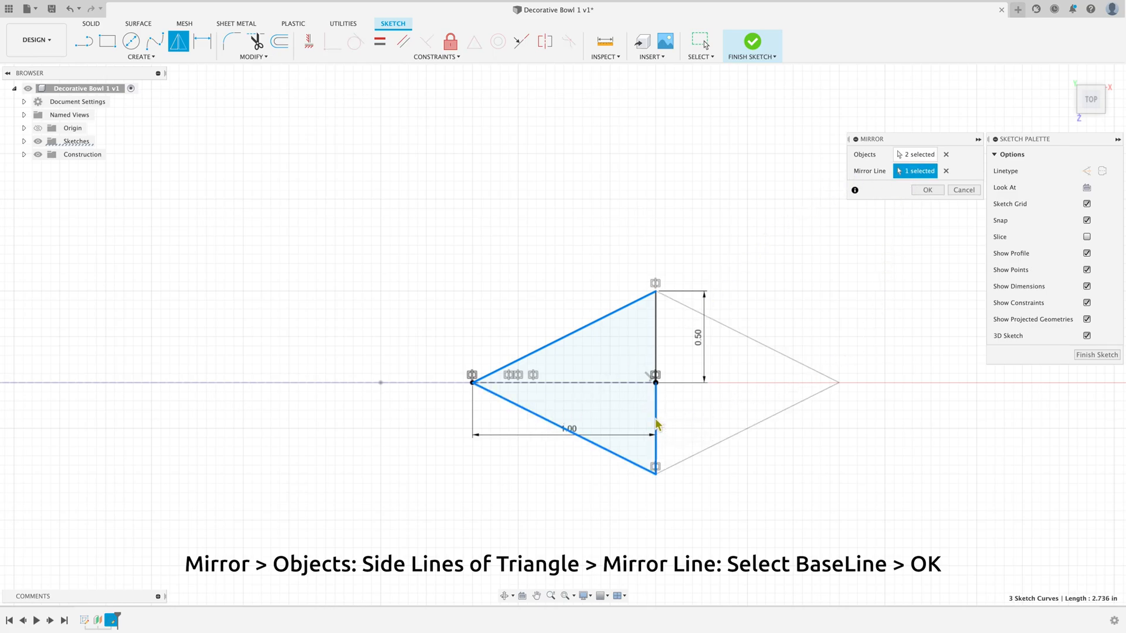
left_click(927, 190)
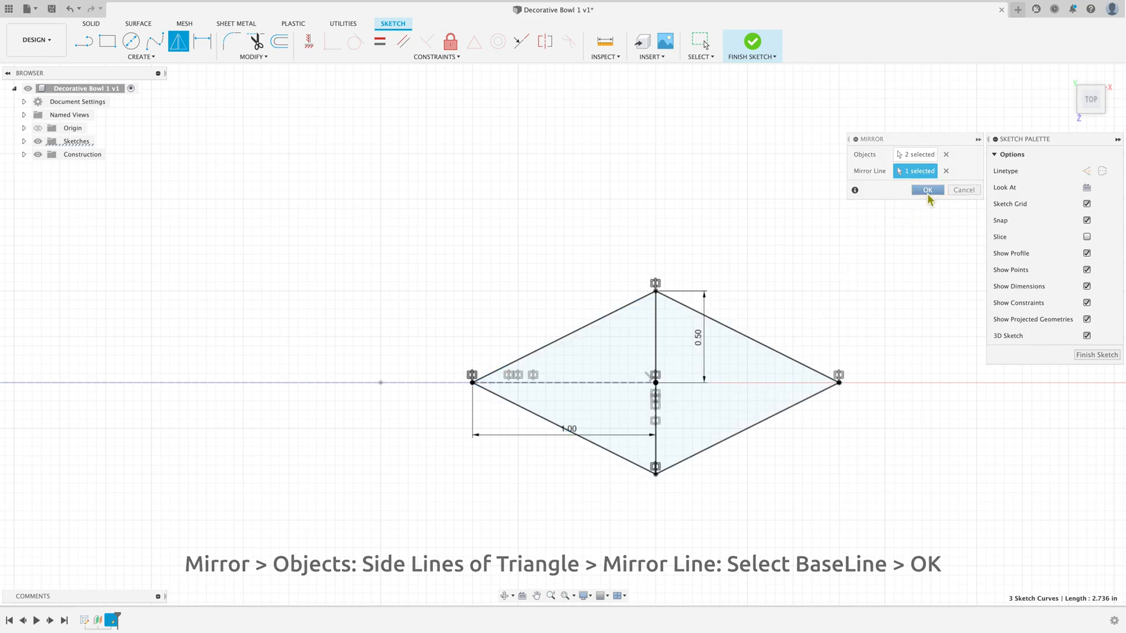
Step: Convert the diamond's two vertical base lines to construction lines and finish the sketch
left_click(660, 346)
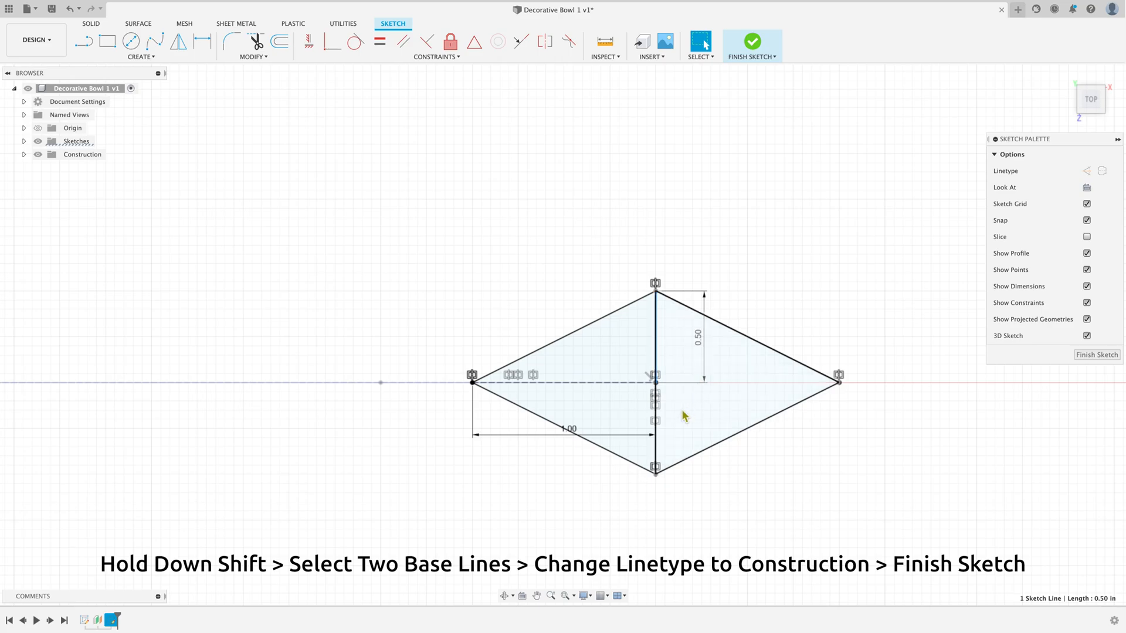
left_click(658, 425, "shift")
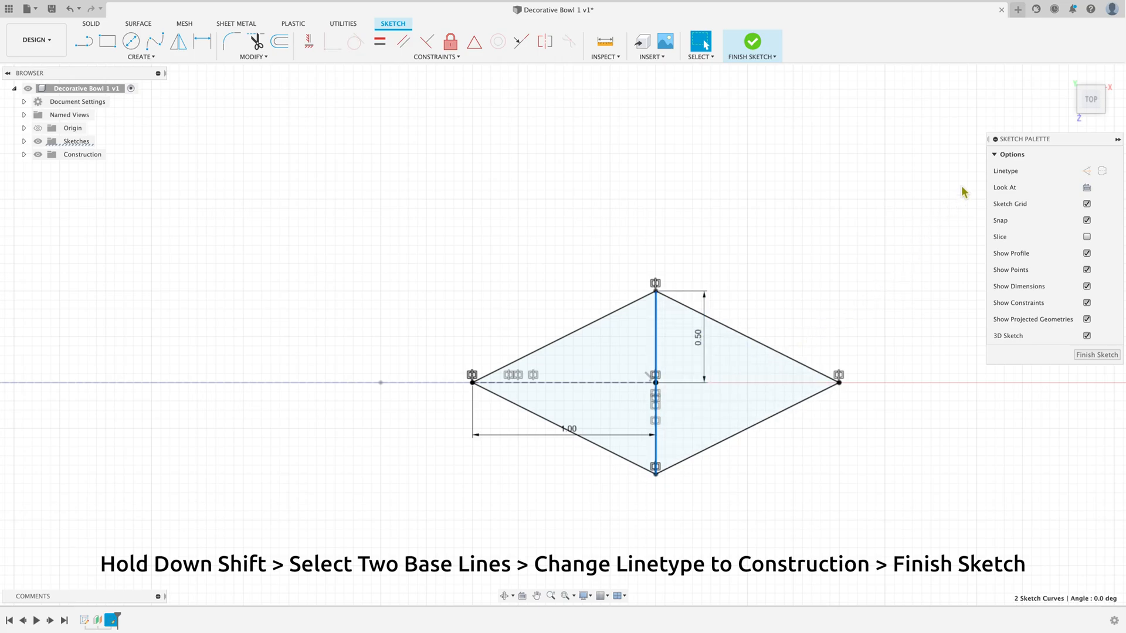
left_click(1086, 171)
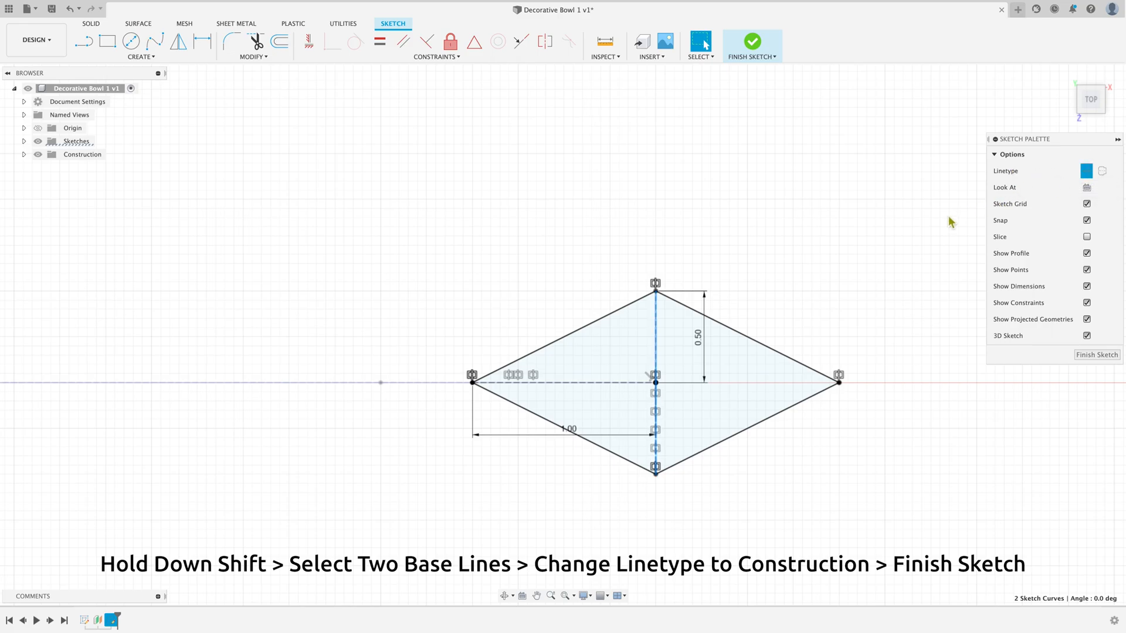
left_click(855, 257)
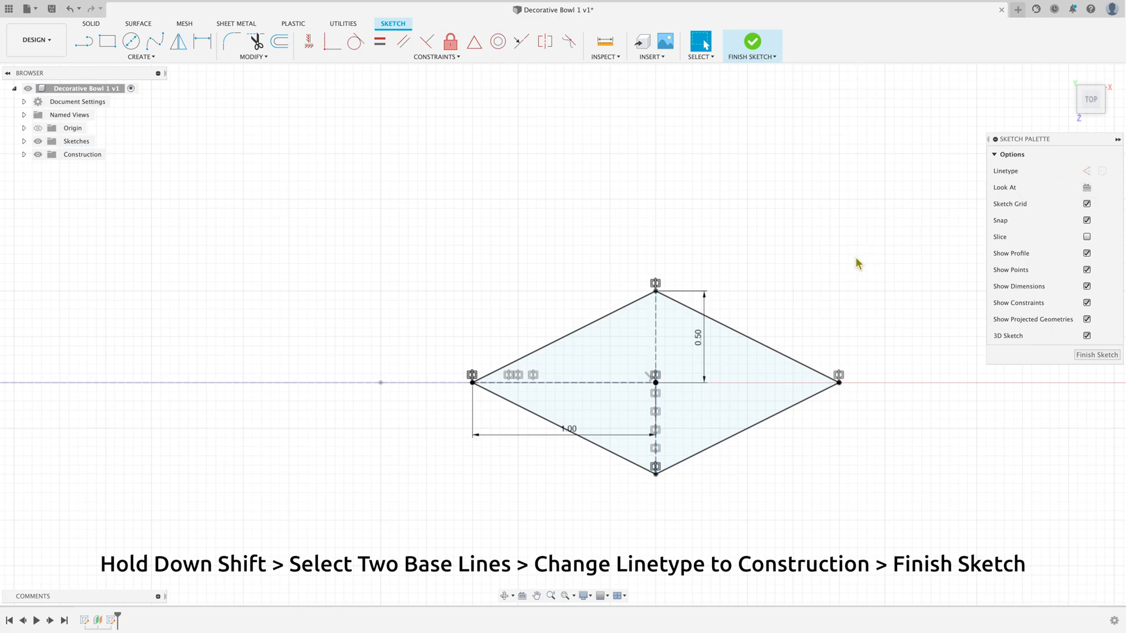
left_click(1097, 355)
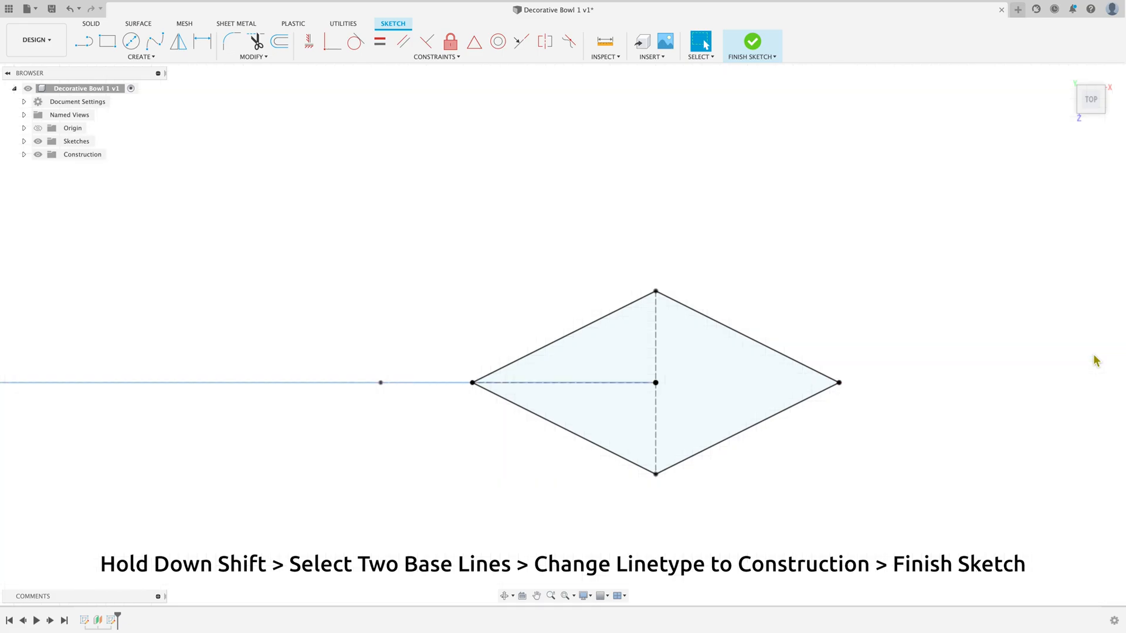
Step: Start a new sketch on the right origin plane from the home view
left_click(1066, 75)
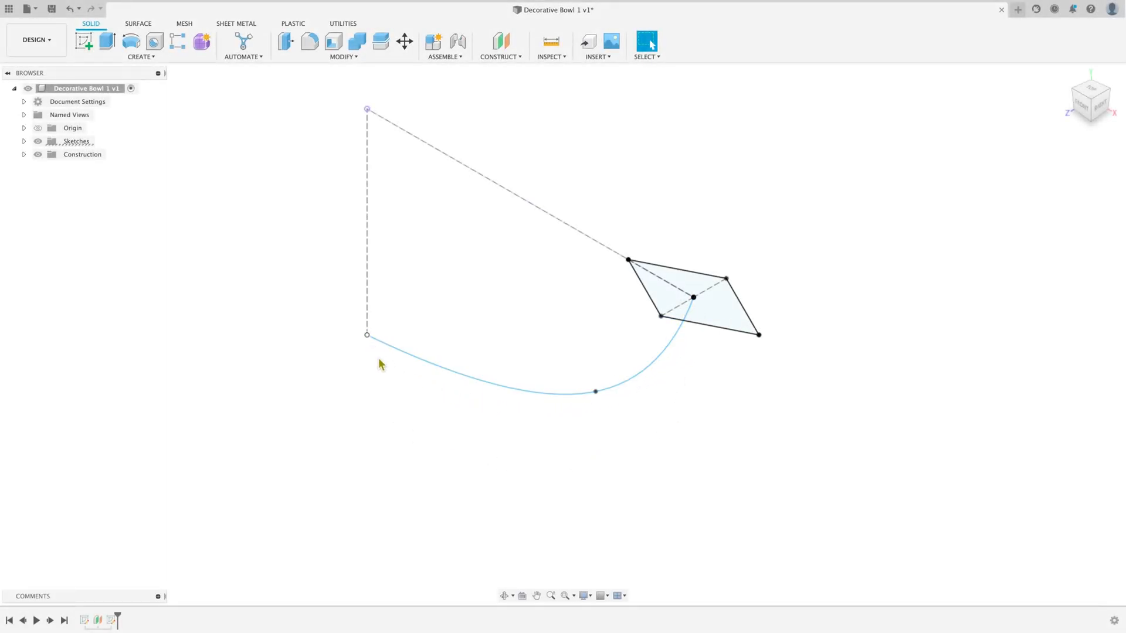
scroll(492, 442, "up", 2)
scroll(493, 442, "down", 3)
scroll(492, 449, "down", 2)
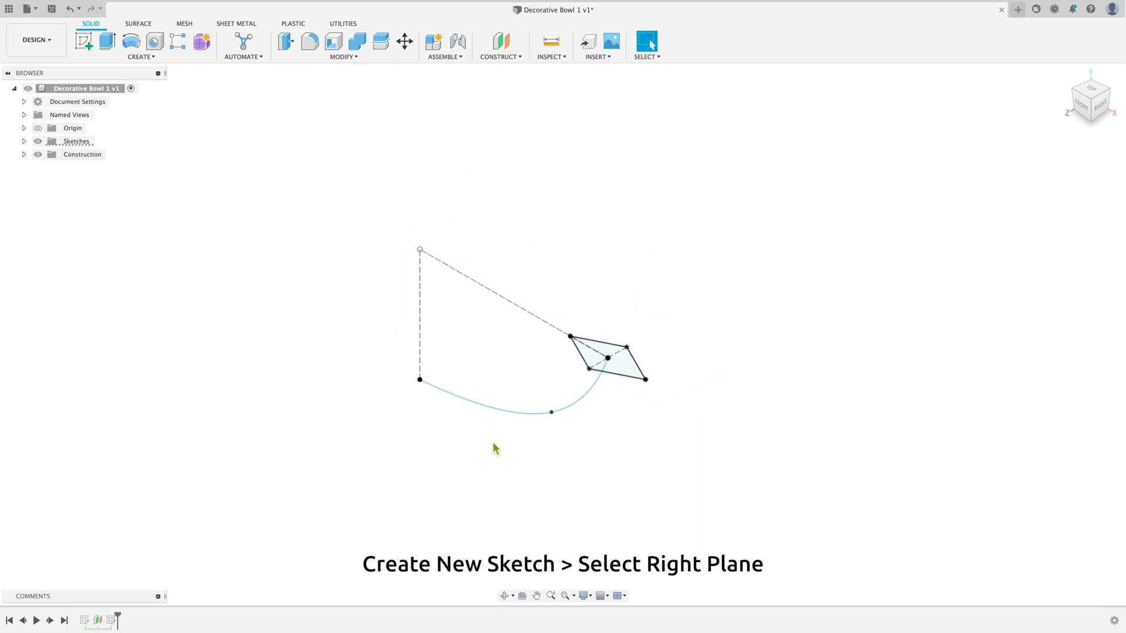
scroll(493, 449, "up", 1)
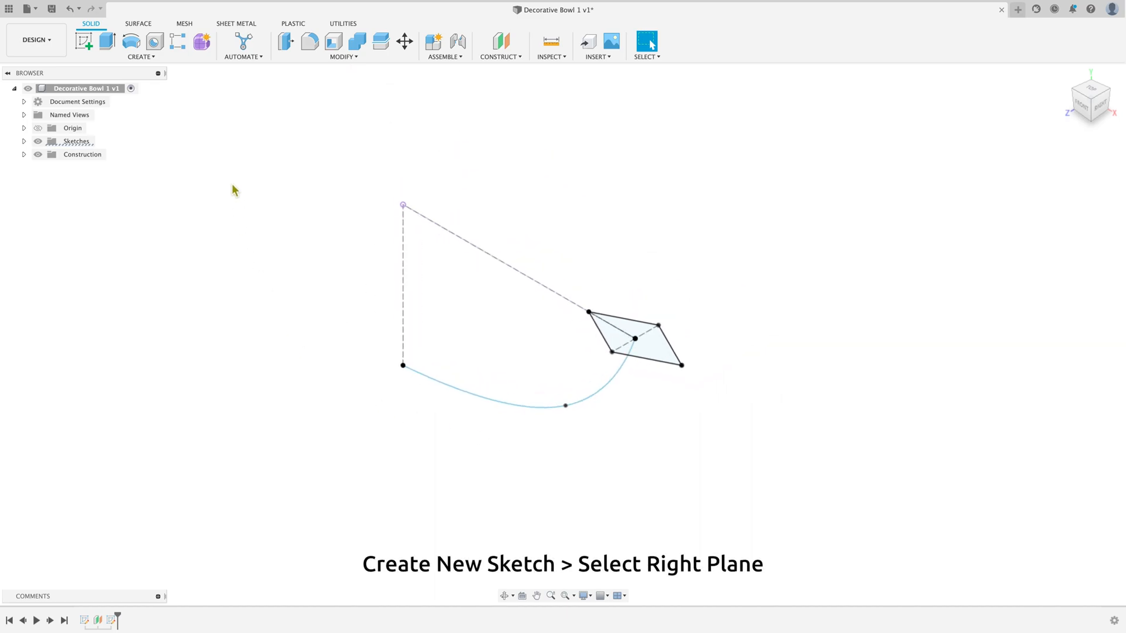
left_click(91, 51)
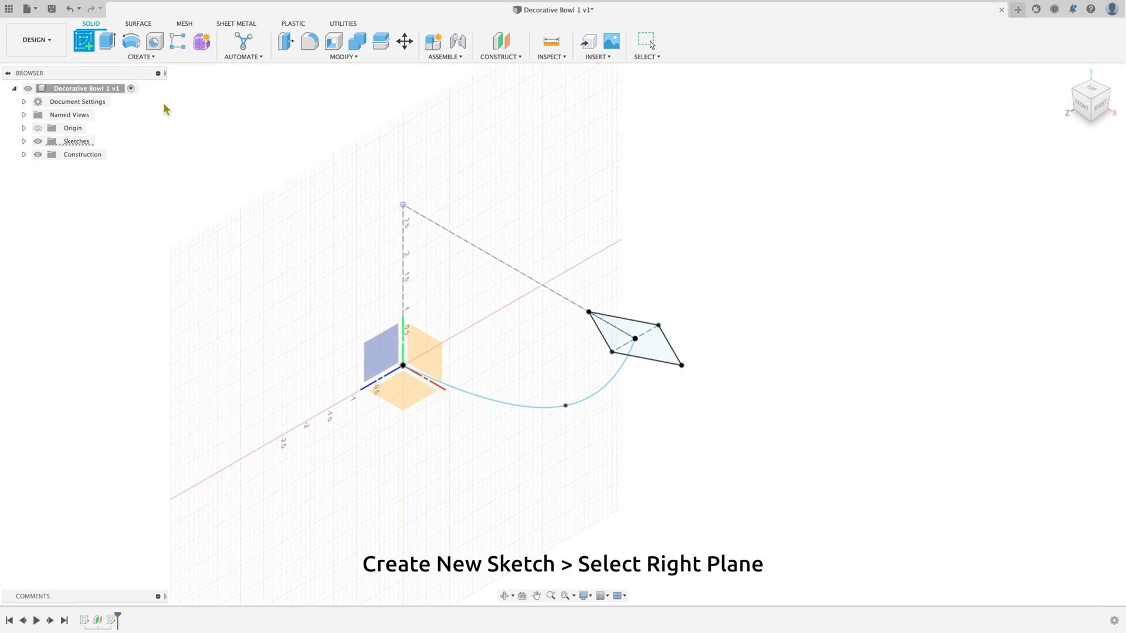
left_click(379, 363)
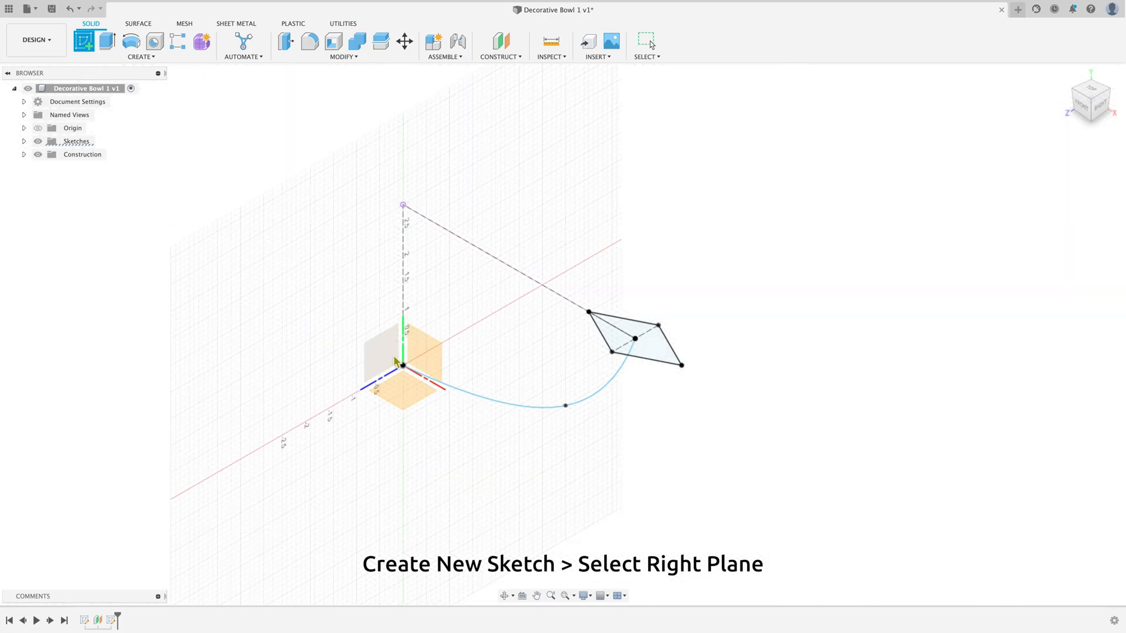
left_click(374, 360)
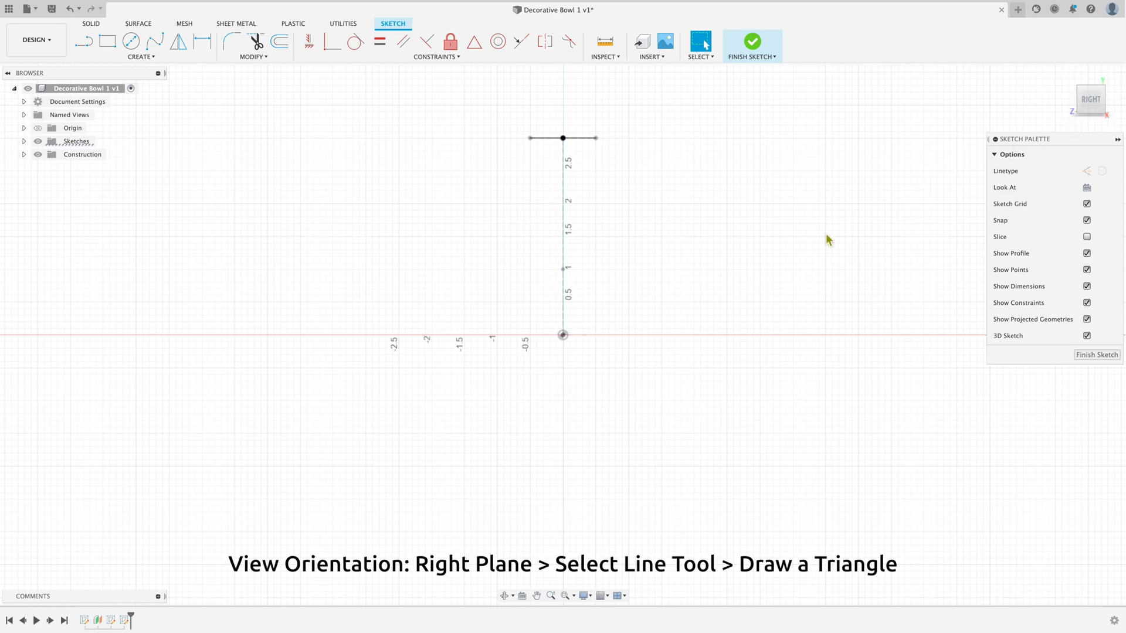
Step: Draw a closed right triangle from the origin with a vertical side about 0.8 in tall and a horizontal base along the red axis
scroll(714, 332, "up", 2)
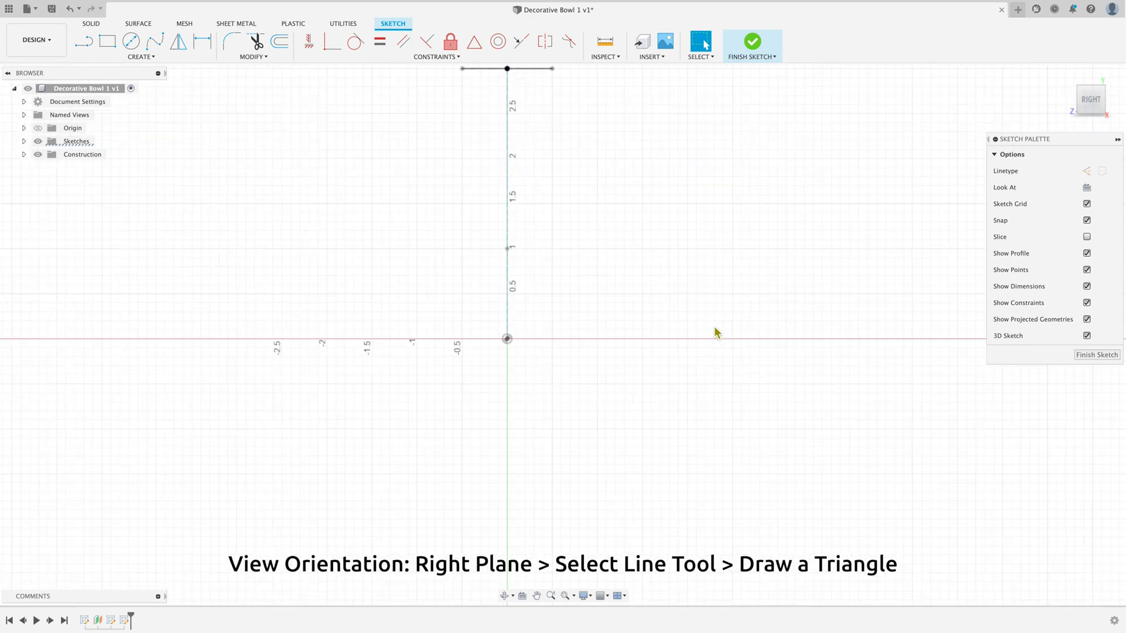
scroll(714, 332, "down", 1)
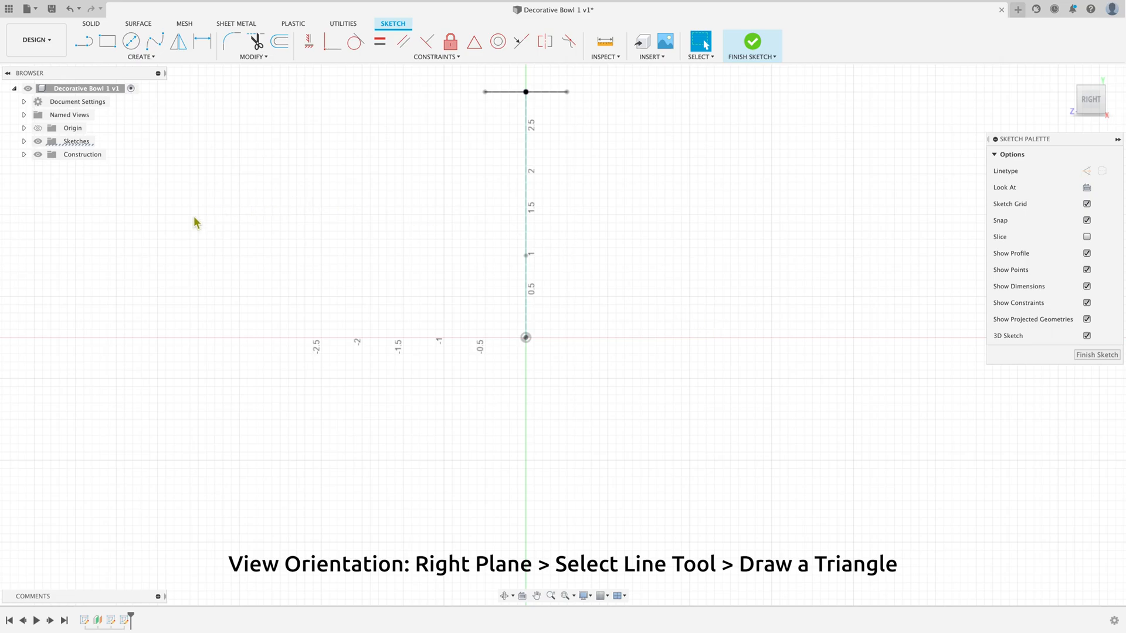
left_click(85, 42)
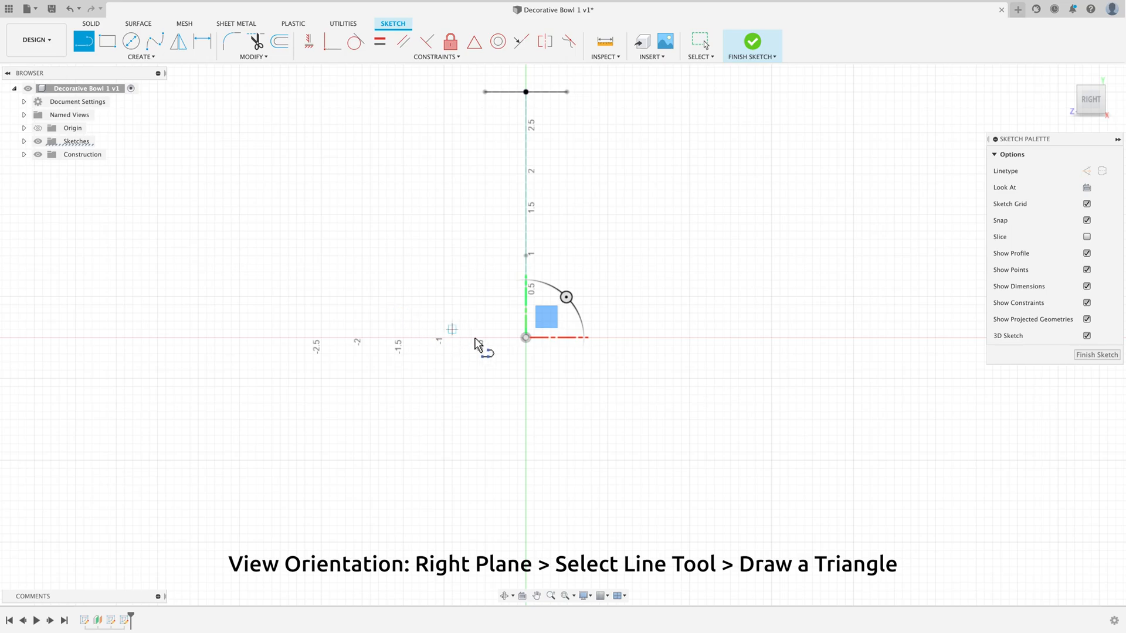
left_click(526, 338)
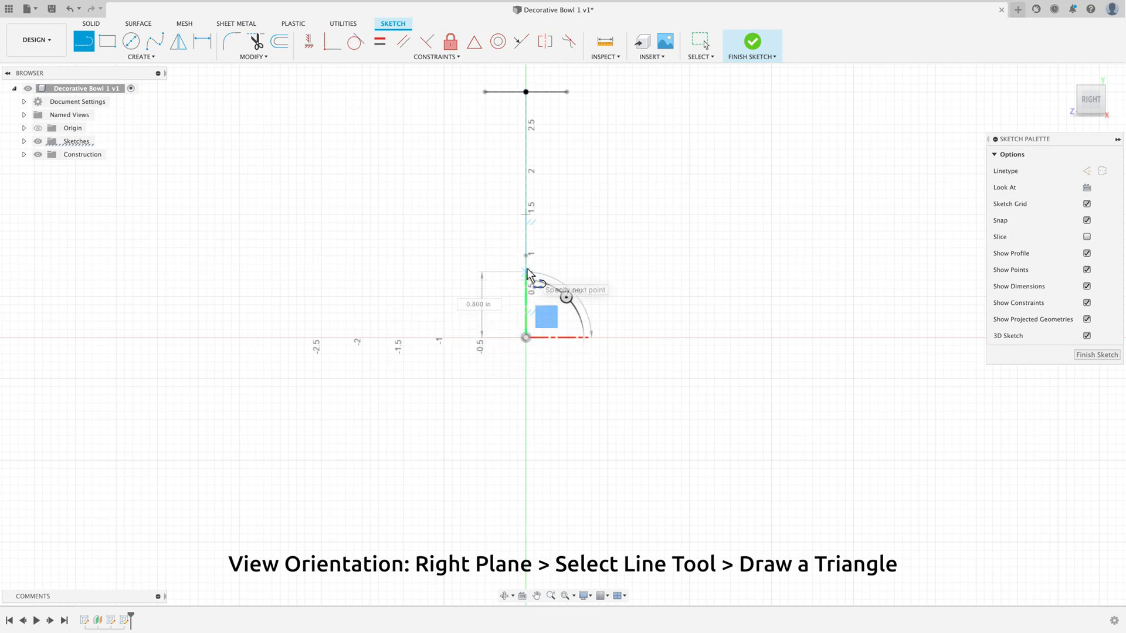
double_click(527, 272)
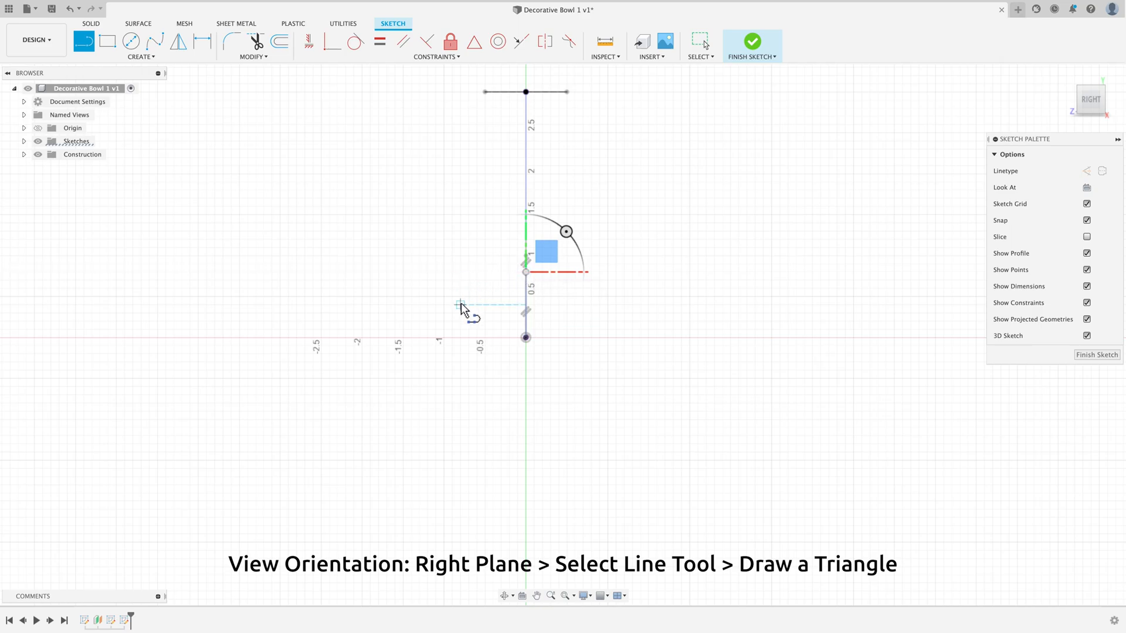
left_click(527, 273)
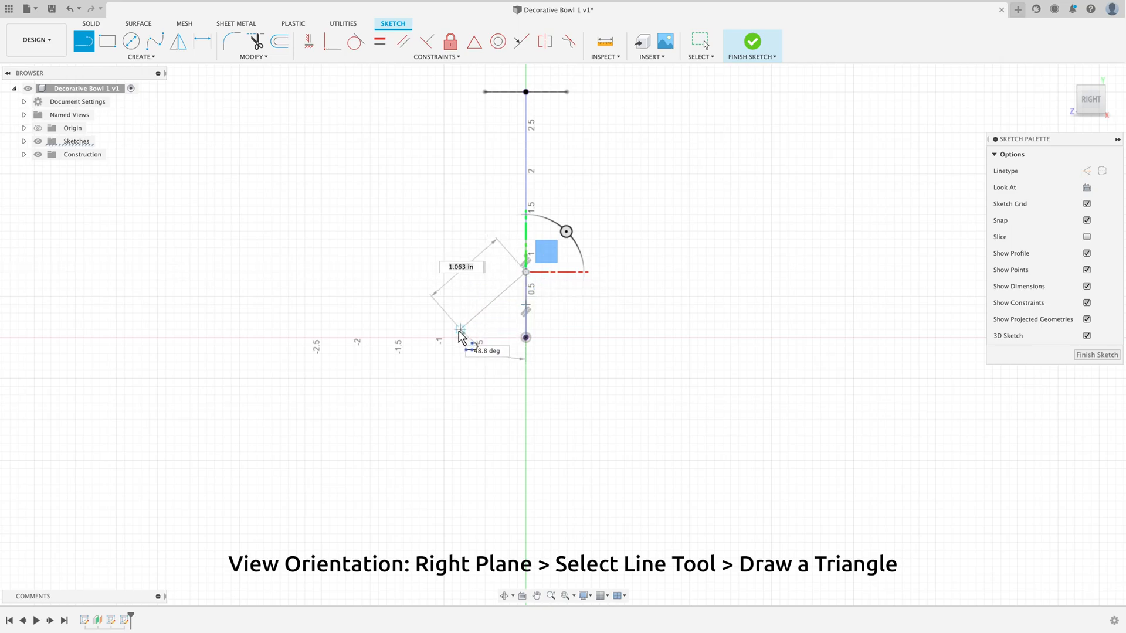
left_click(453, 338)
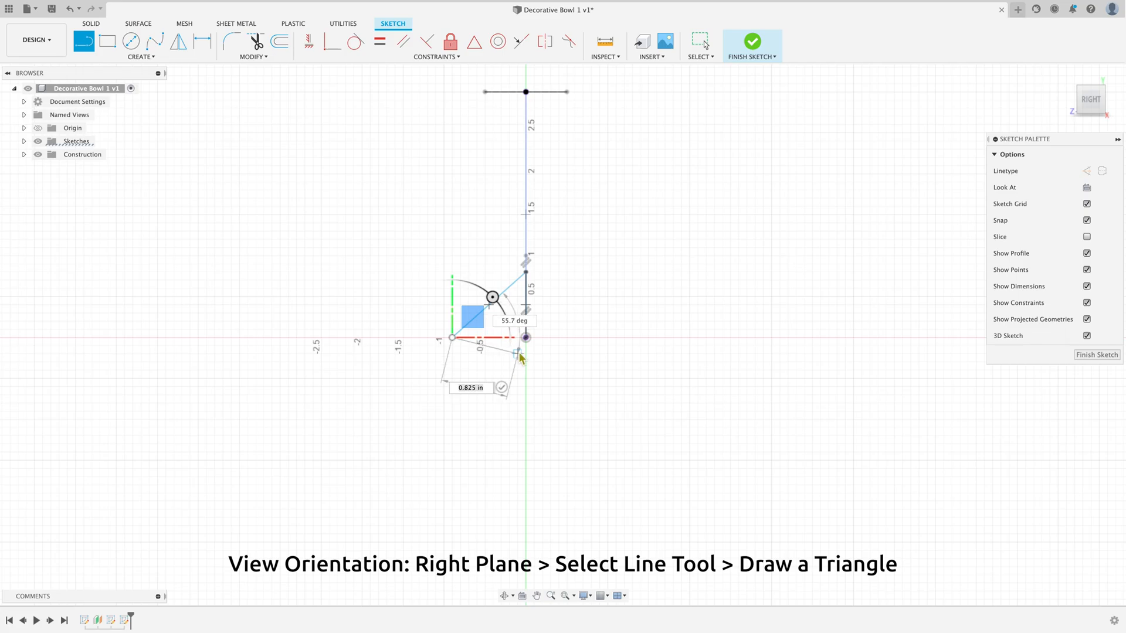
left_click(526, 338)
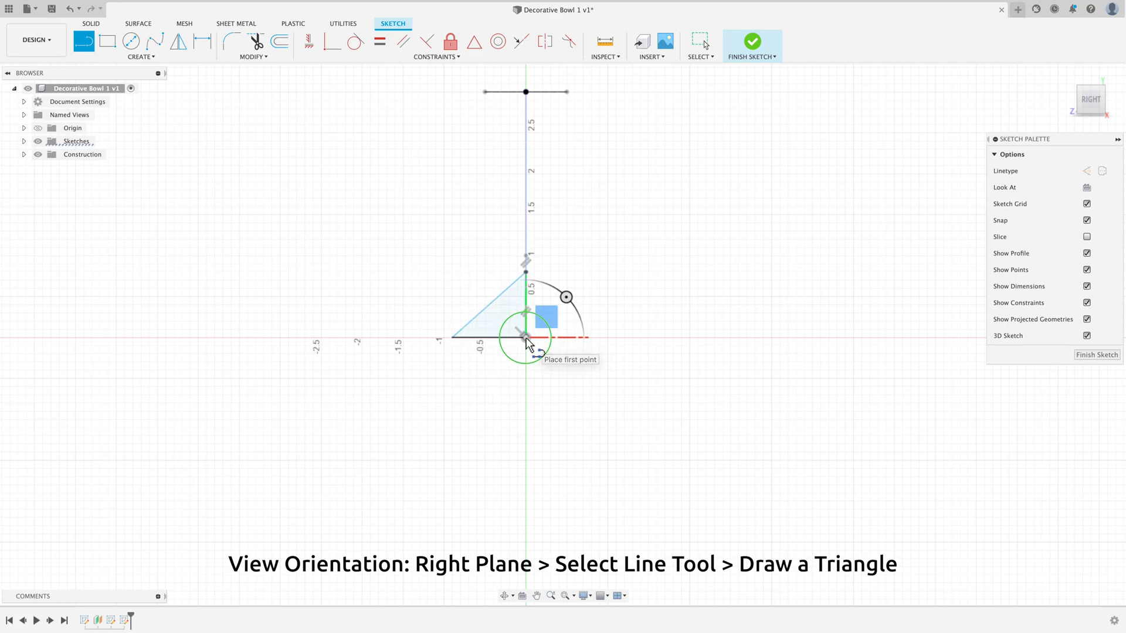
right_click(526, 338)
left_click(560, 338)
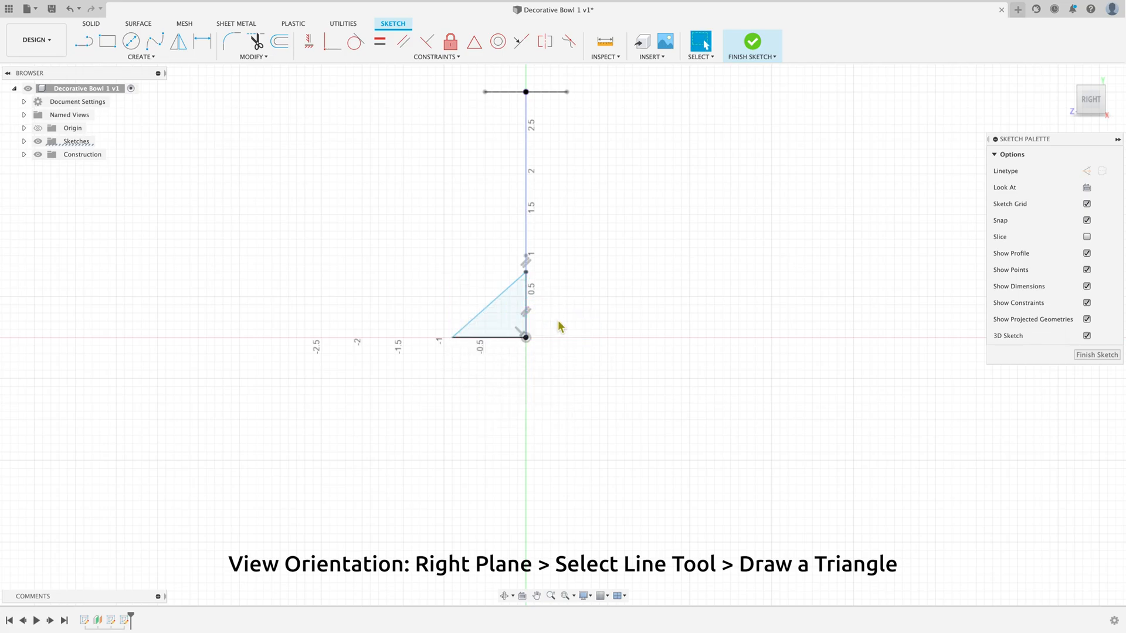
Step: Dimension the triangle's vertical side between its two endpoints at 0.5 in
scroll(555, 316, "up", 3)
scroll(545, 307, "up", 1)
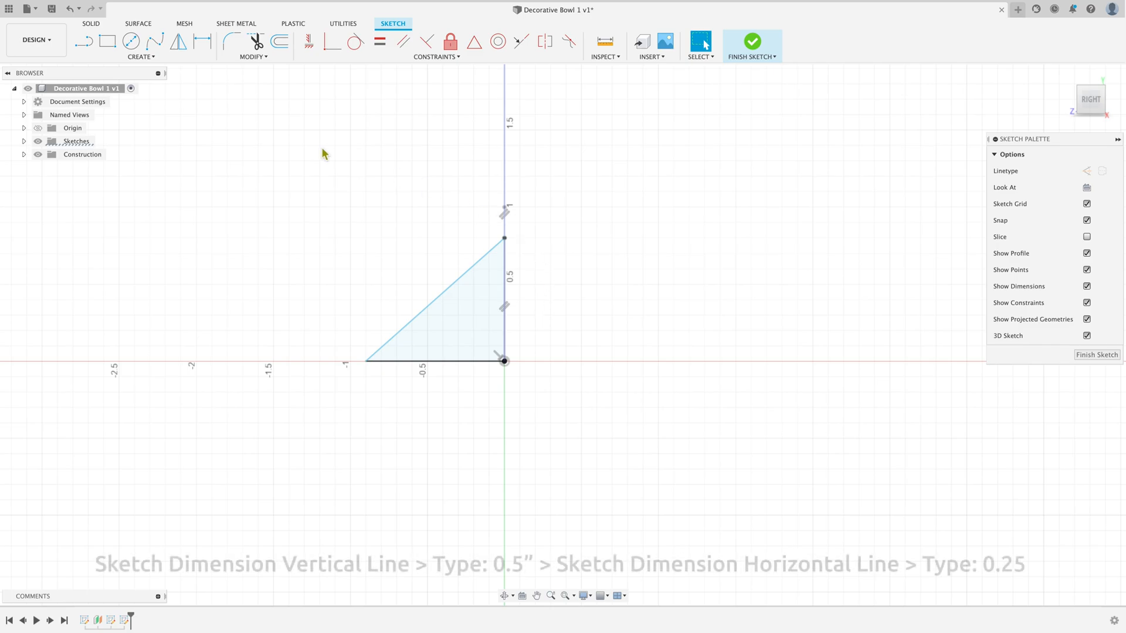
left_click(204, 41)
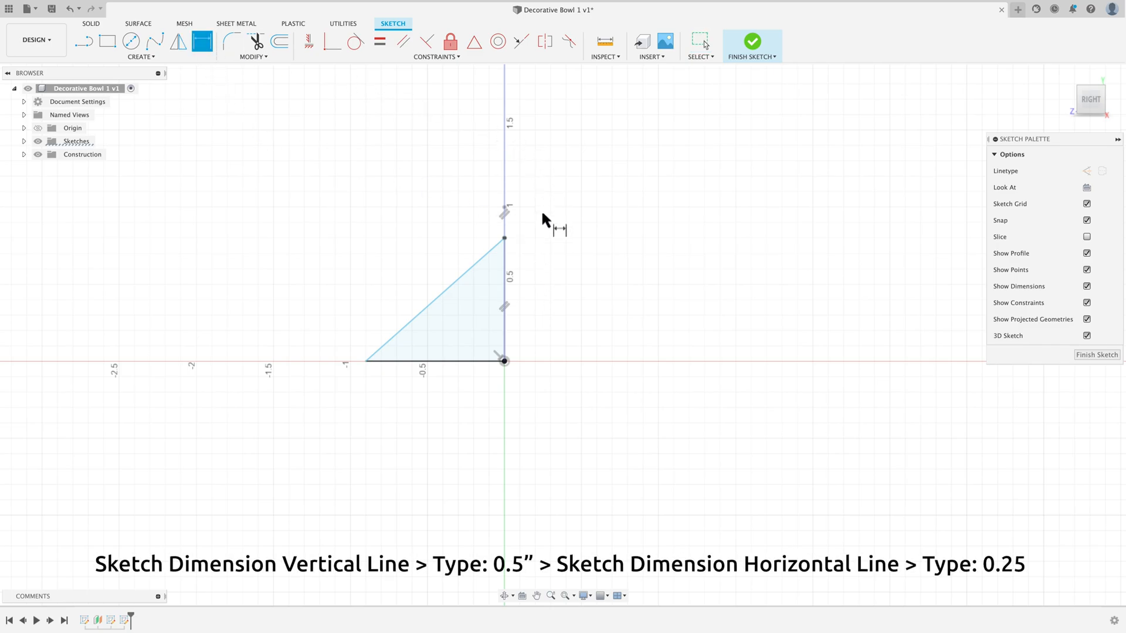
left_click(504, 239)
left_click(504, 361)
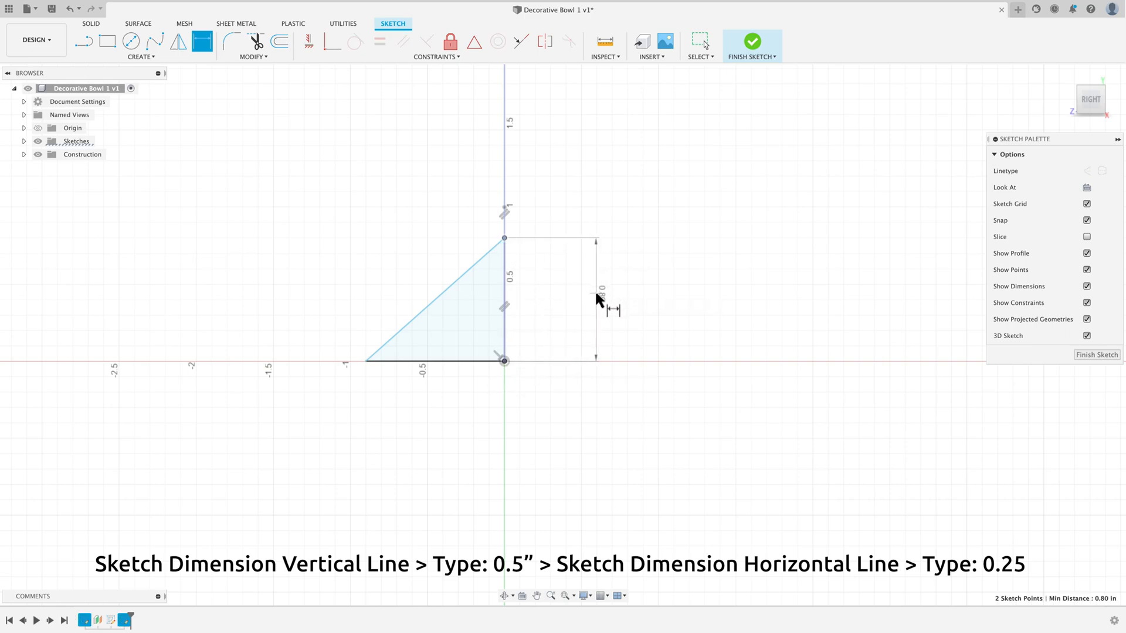
left_click(596, 299)
type(".5")
key("Return")
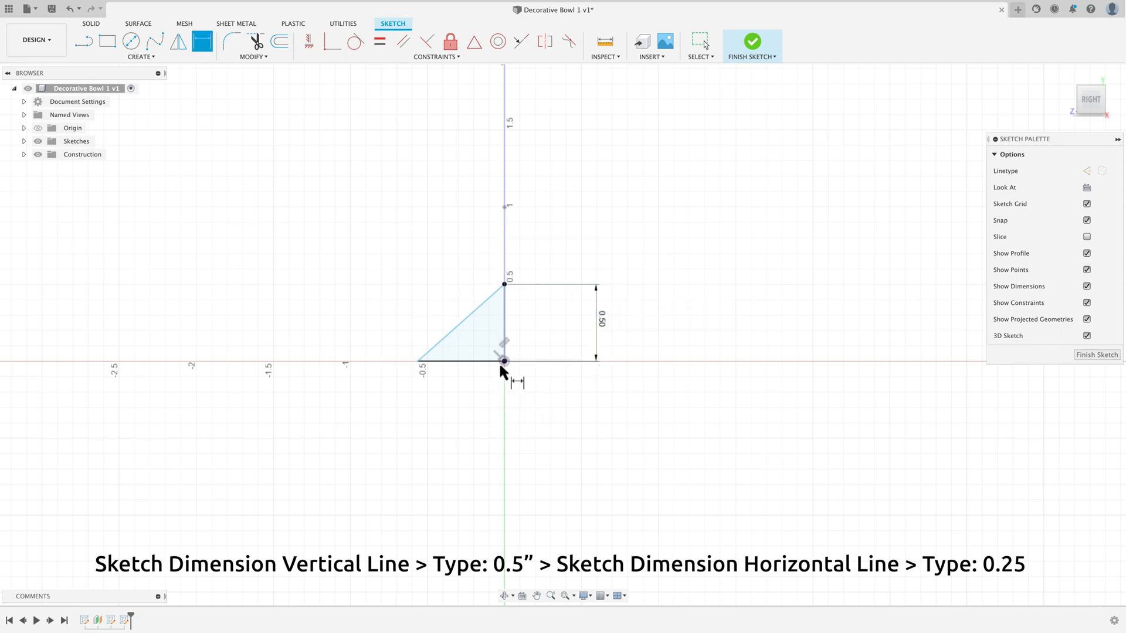
Step: Dimension the triangle's horizontal base at 0.25 in and leave the dimension tool
left_click(478, 362)
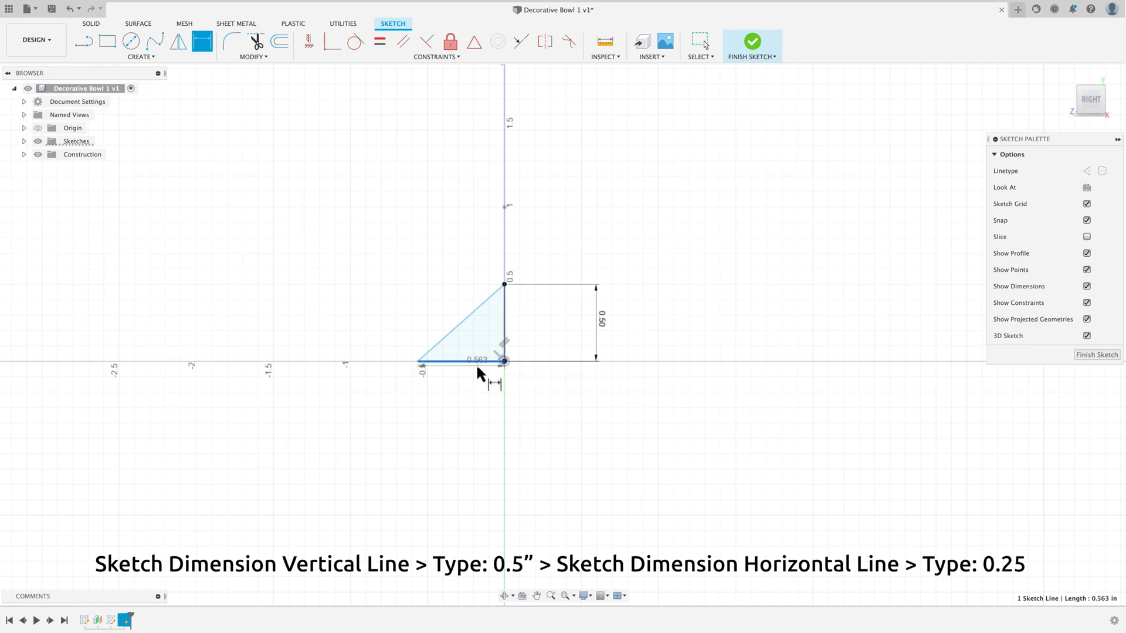
left_click(467, 402)
key("BackSpace")
key("Return")
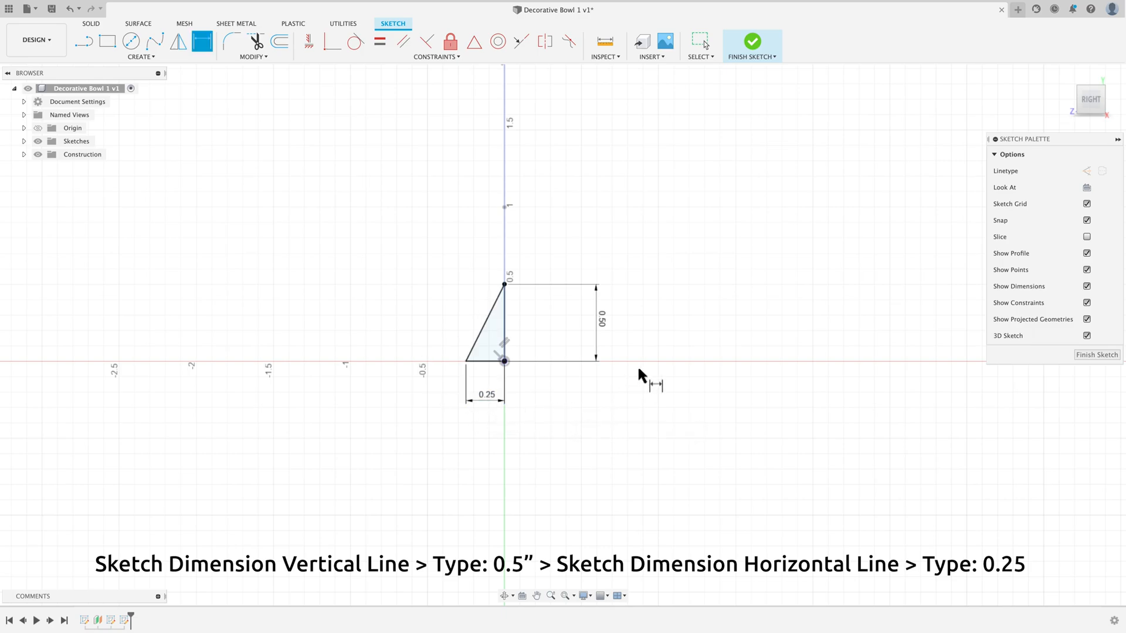
left_click(706, 248)
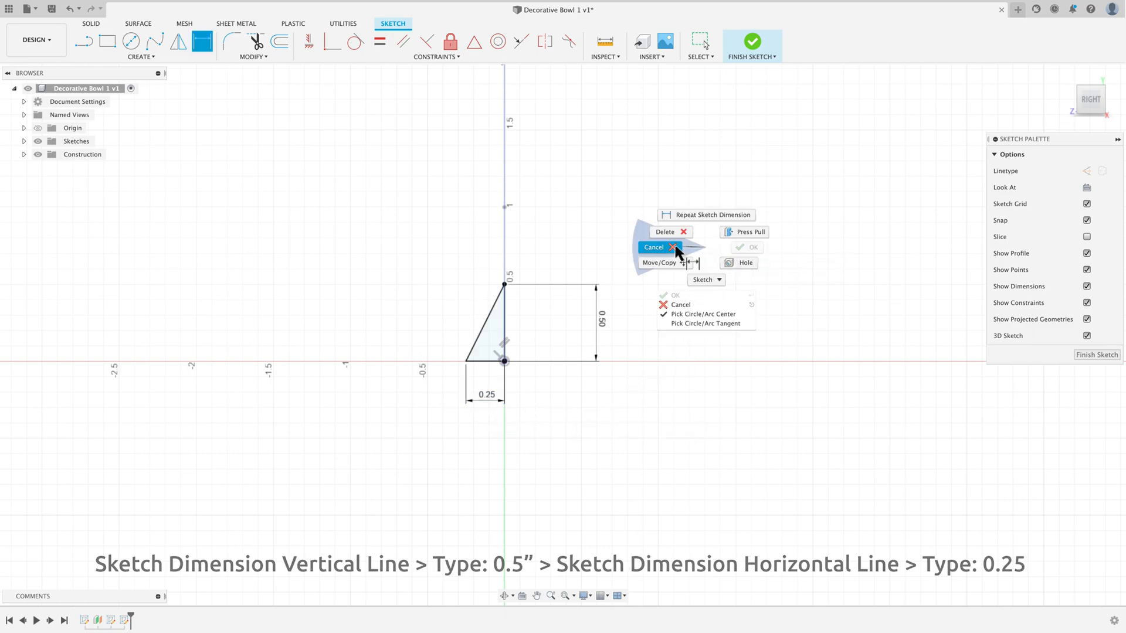
left_click(668, 249)
Step: Convert the triangle's vertical and horizontal sides to construction lines
left_click_drag(523, 324, 482, 380)
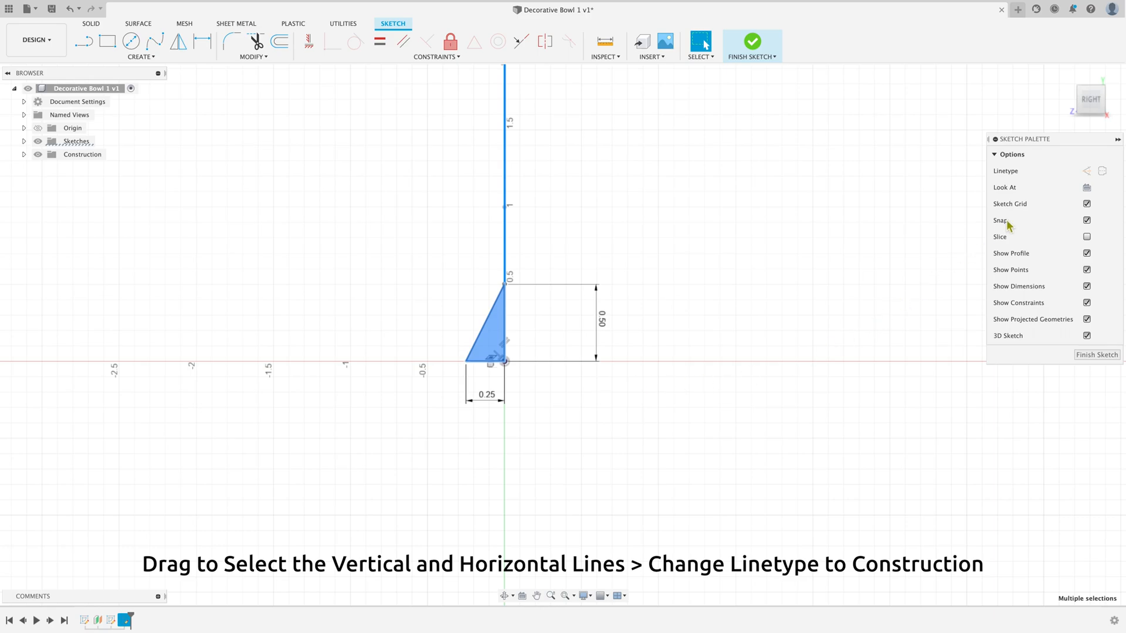
left_click(1087, 172)
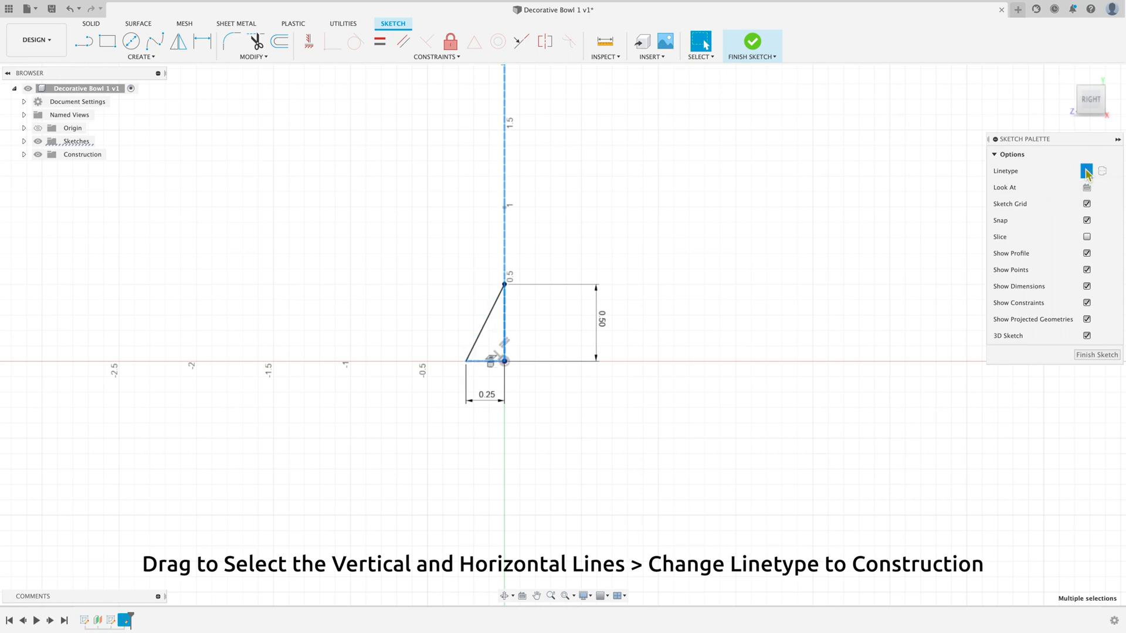
left_click(697, 295)
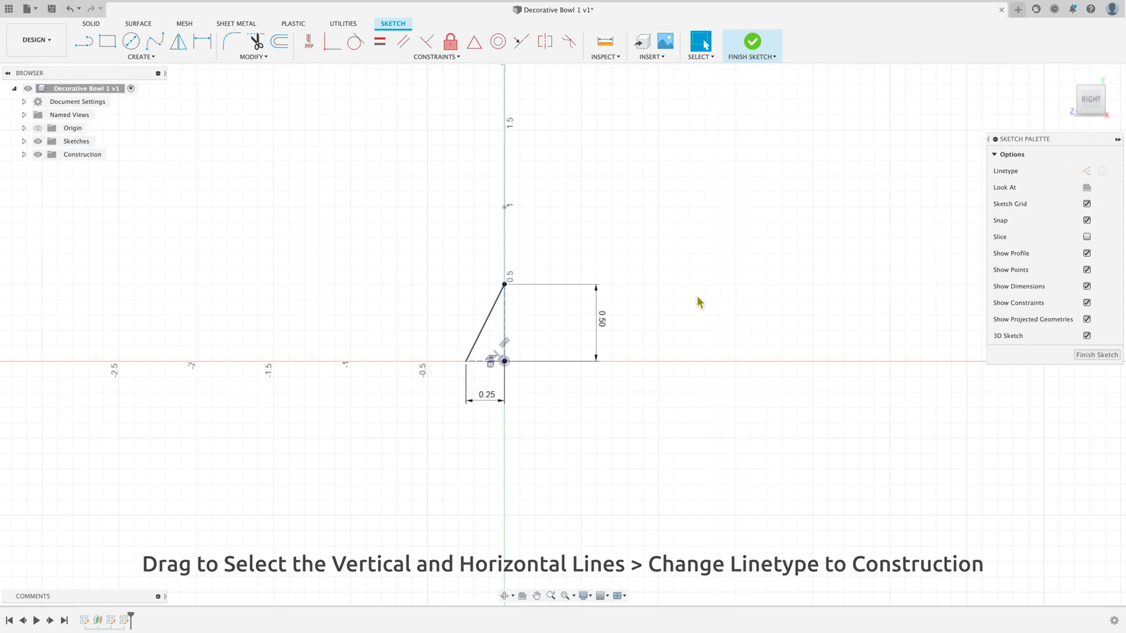
Step: Mirror the triangle's diagonal side and horizontal base about its vertical construction line
left_click(178, 41)
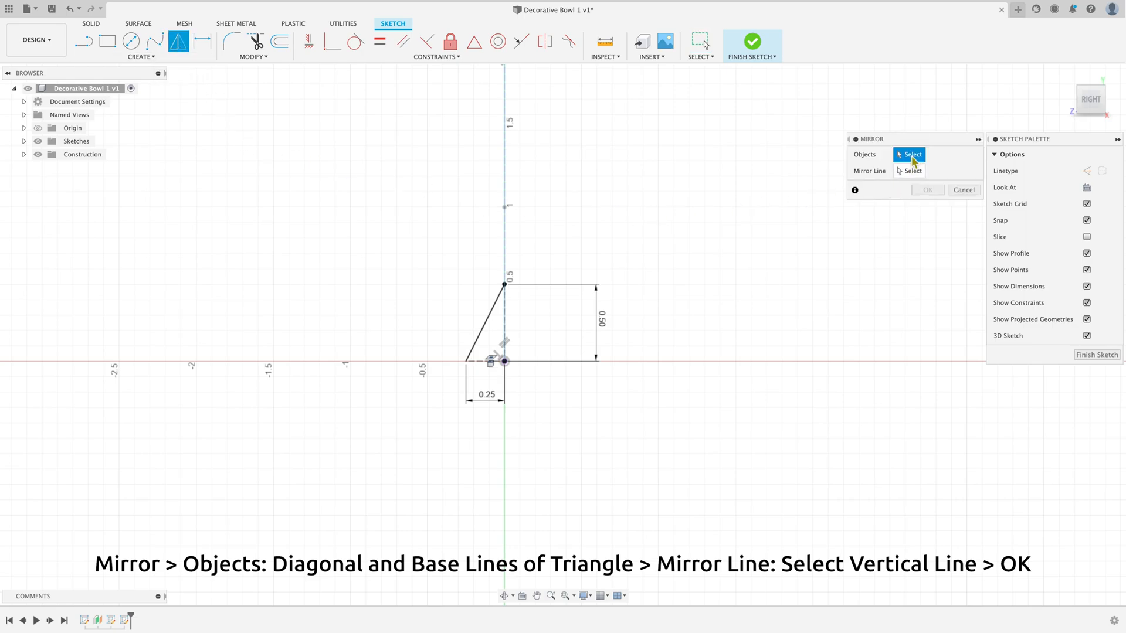
left_click(491, 330)
left_click(486, 361)
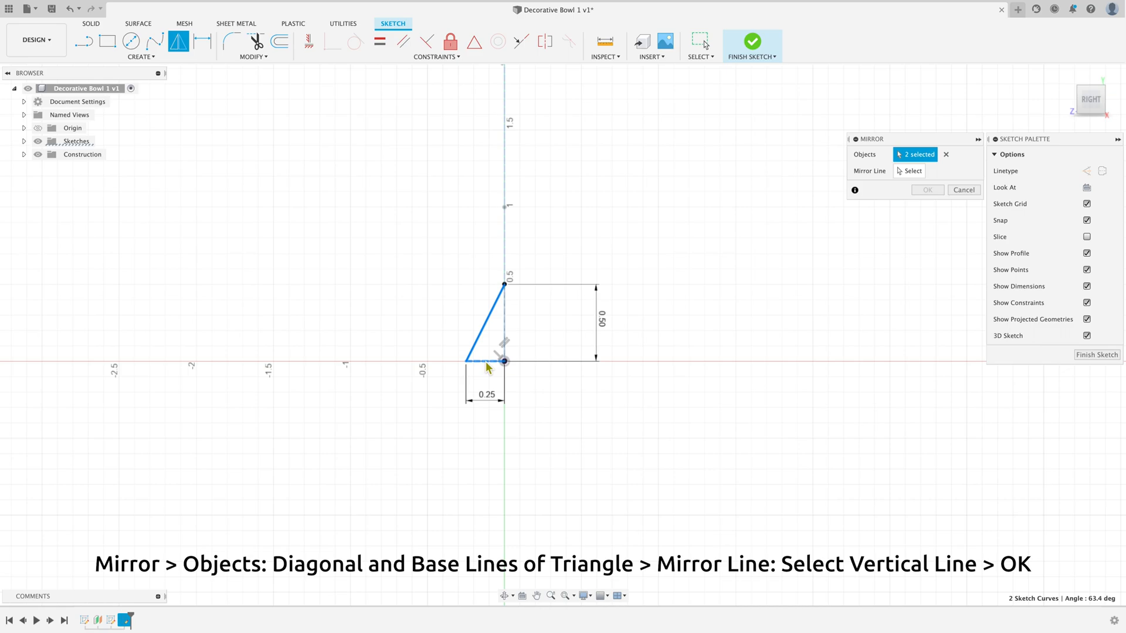
left_click(910, 171)
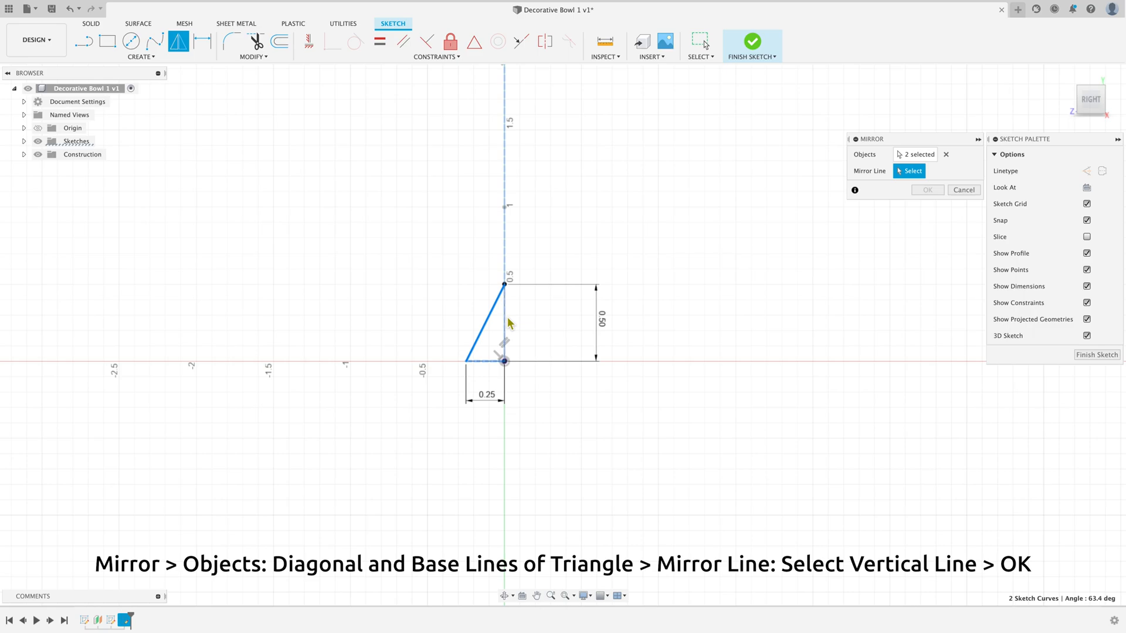
left_click(504, 321)
left_click(926, 189)
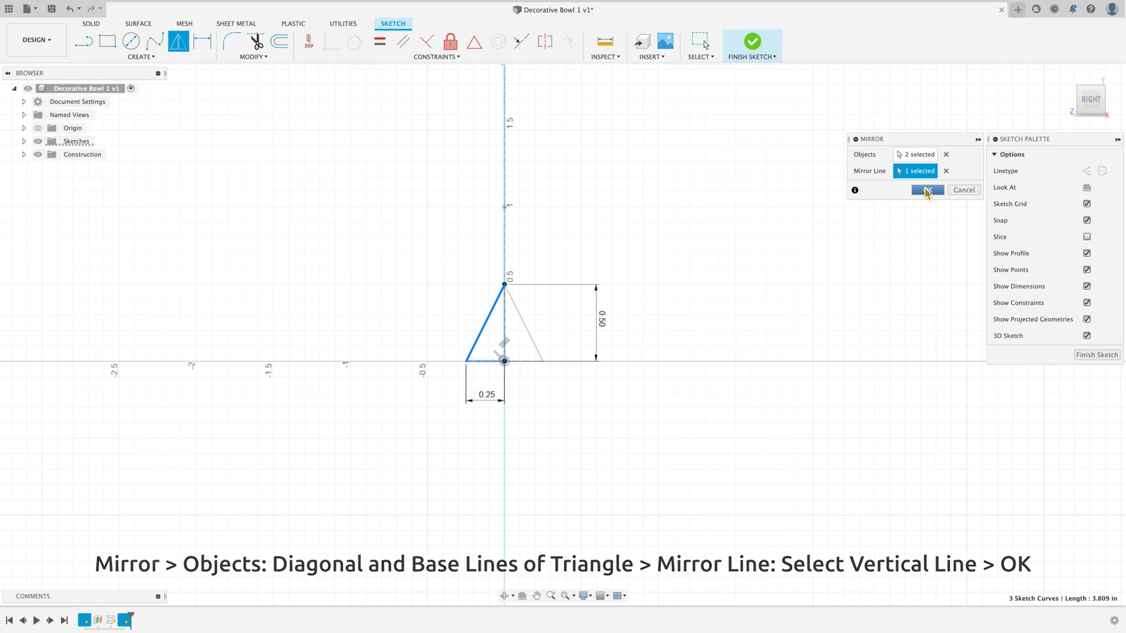
Step: Mirror both diagonal sides of the triangle about its horizontal base line to form a diamond, and finish the sketch
left_click(178, 43)
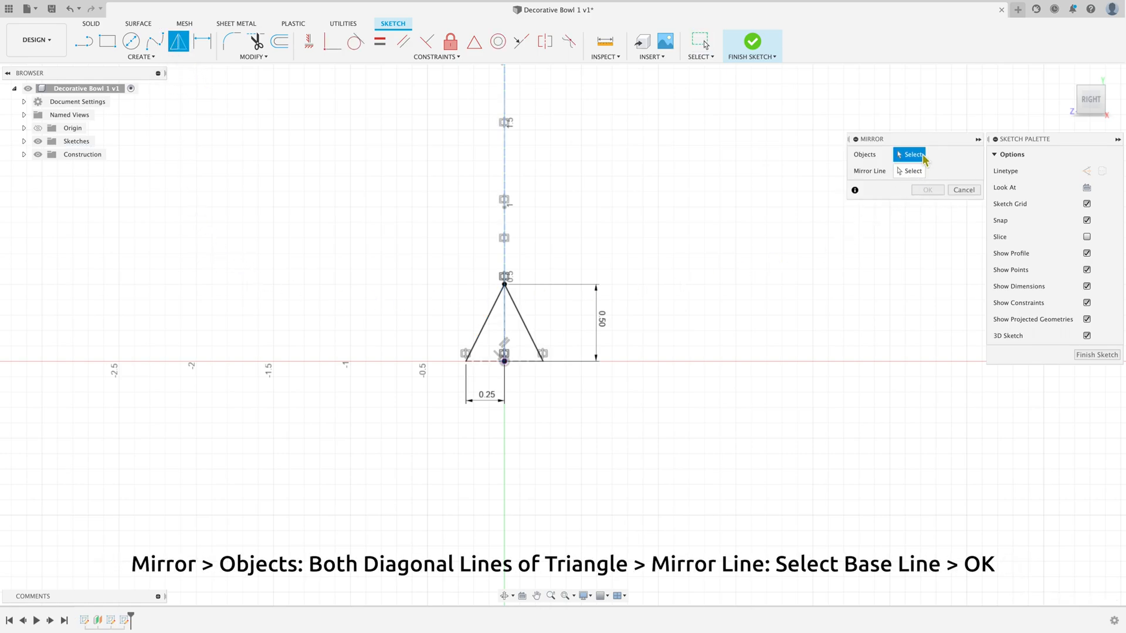
left_click(491, 310)
left_click(521, 318)
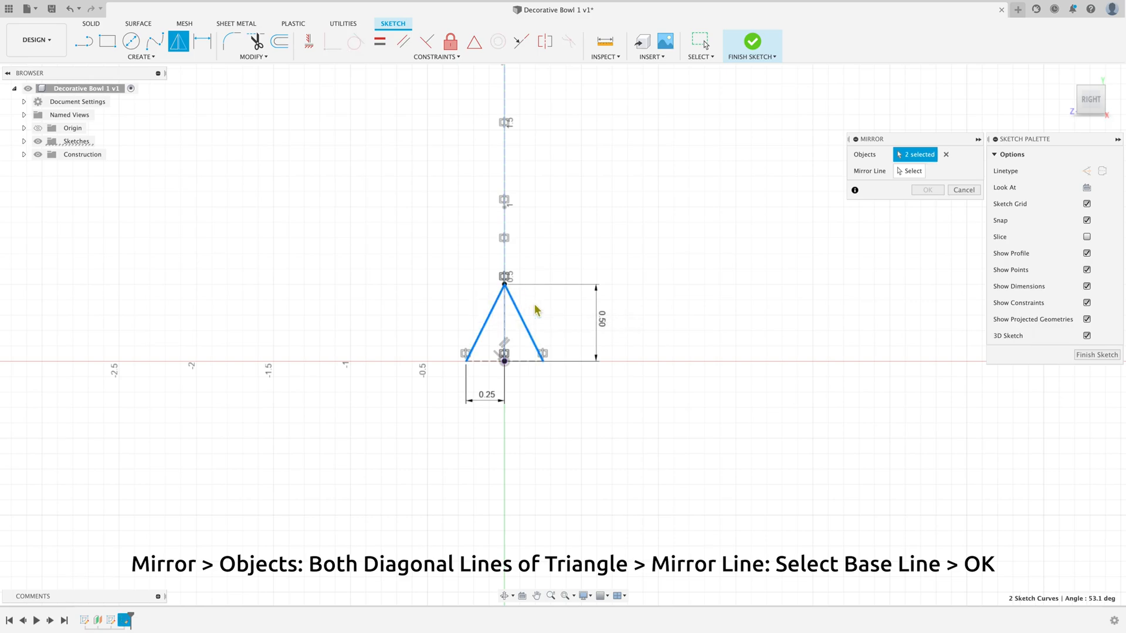
left_click(910, 171)
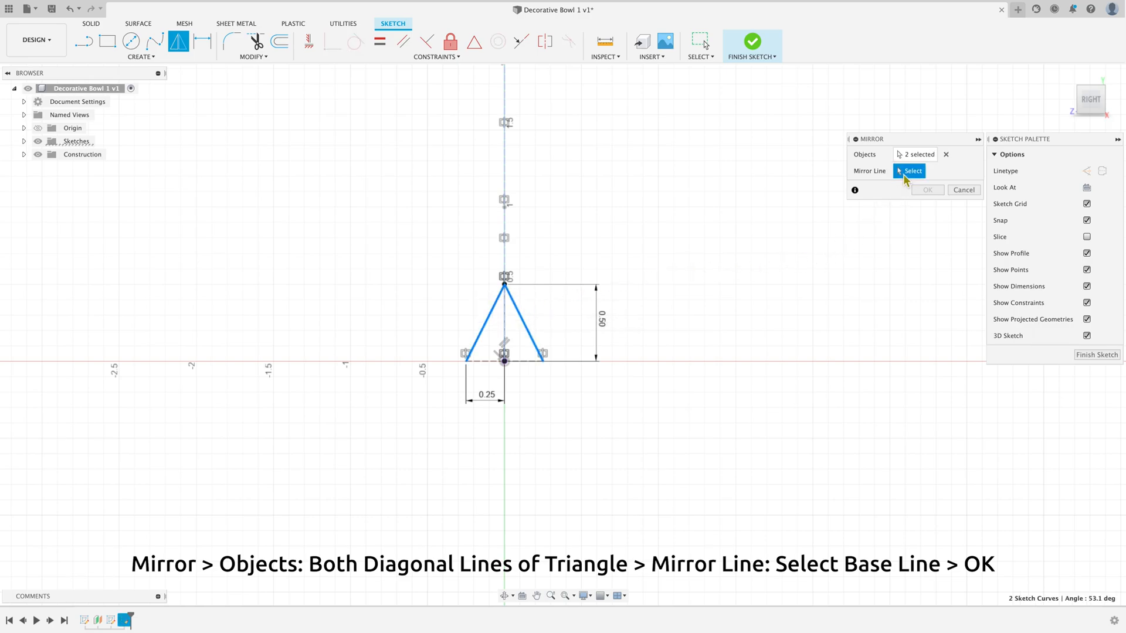
left_click(530, 366)
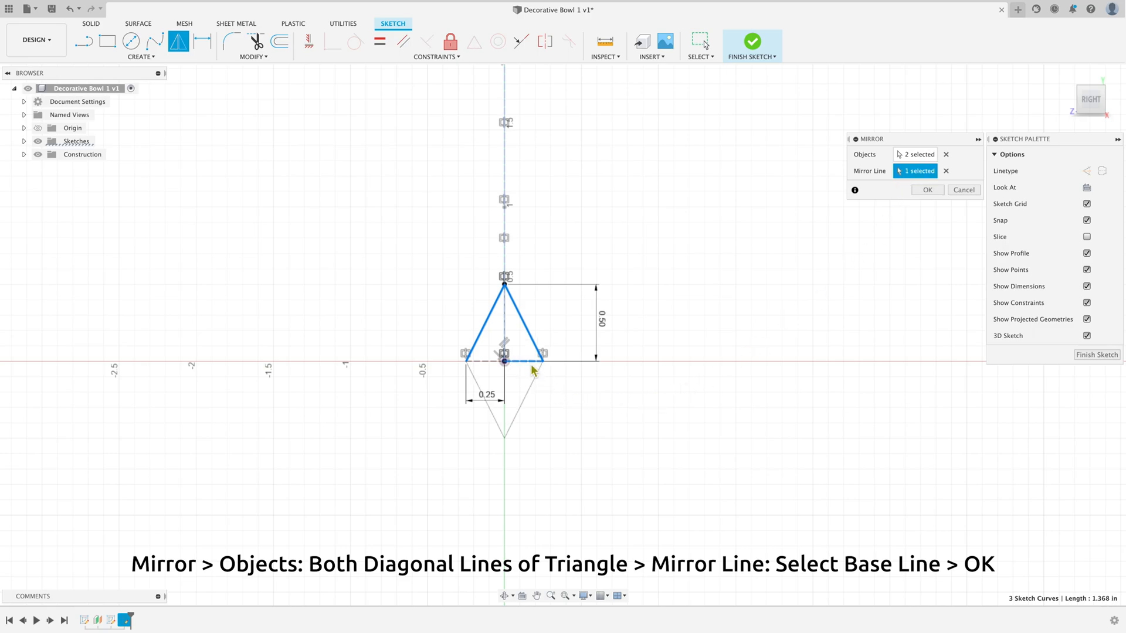
left_click(926, 191)
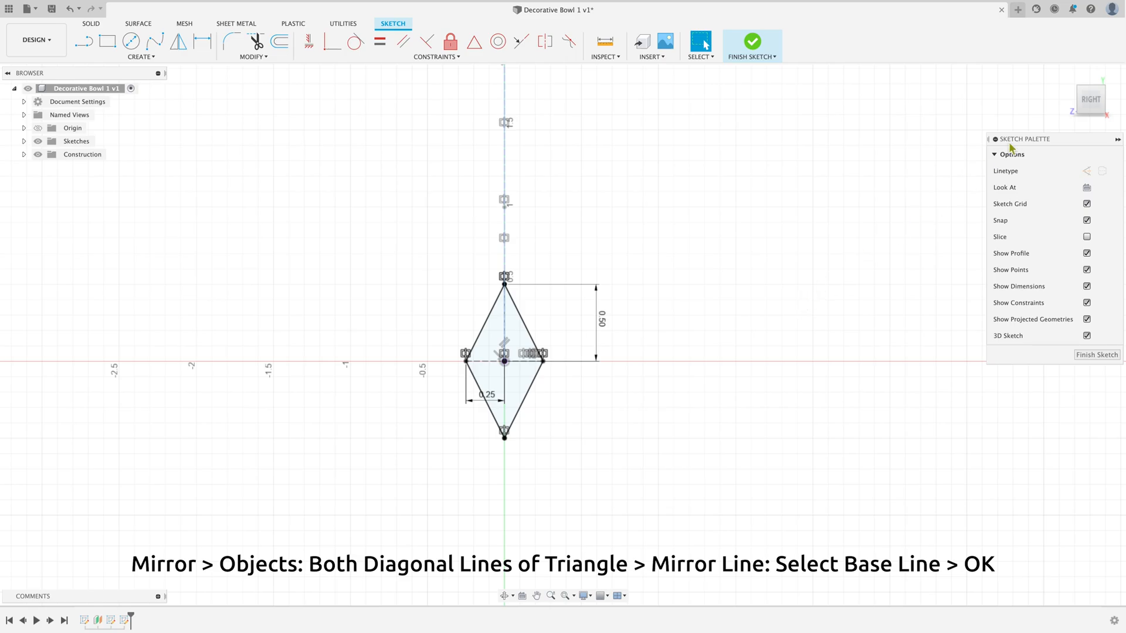
left_click(1066, 75)
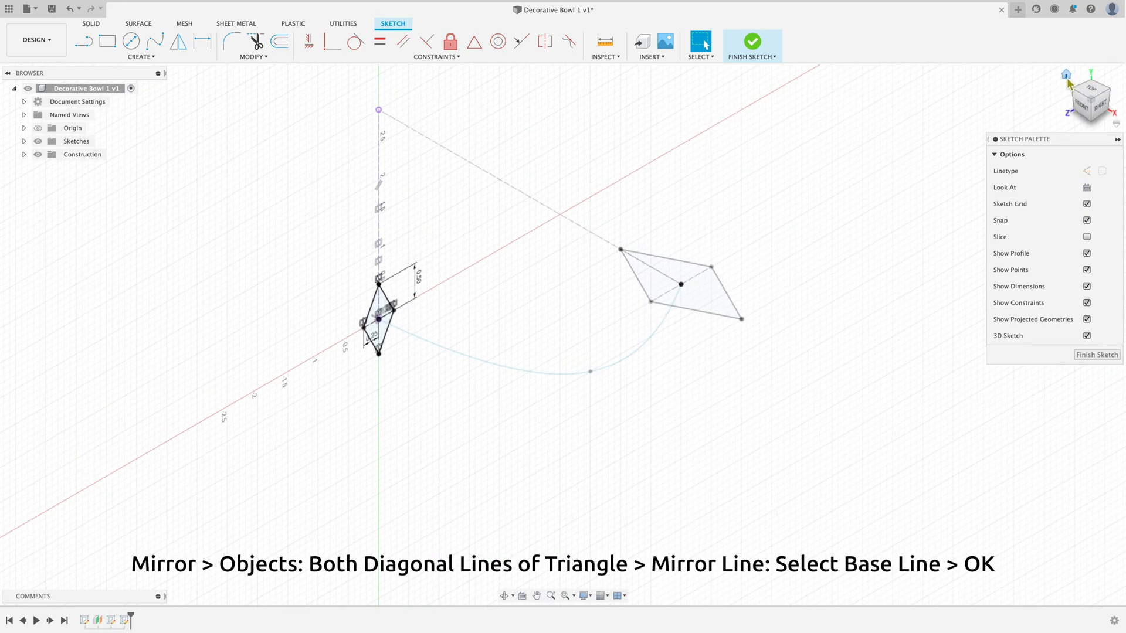
left_click(1085, 354)
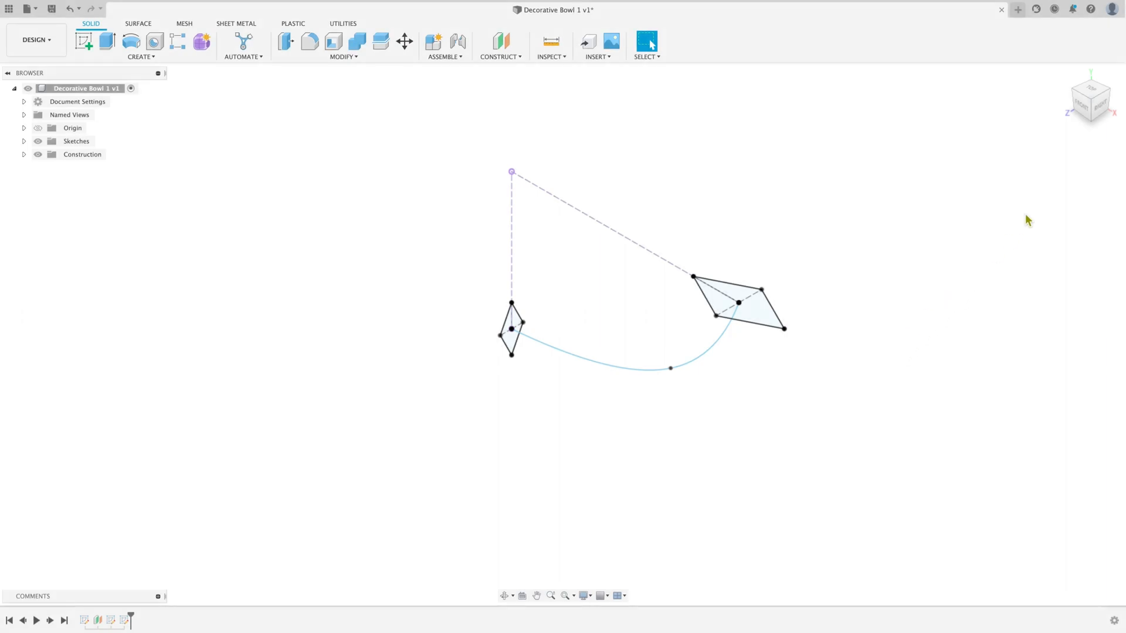
Step: Examine the two diamond sketches and the connecting spline from the top, front, right and home views
left_click(1091, 95)
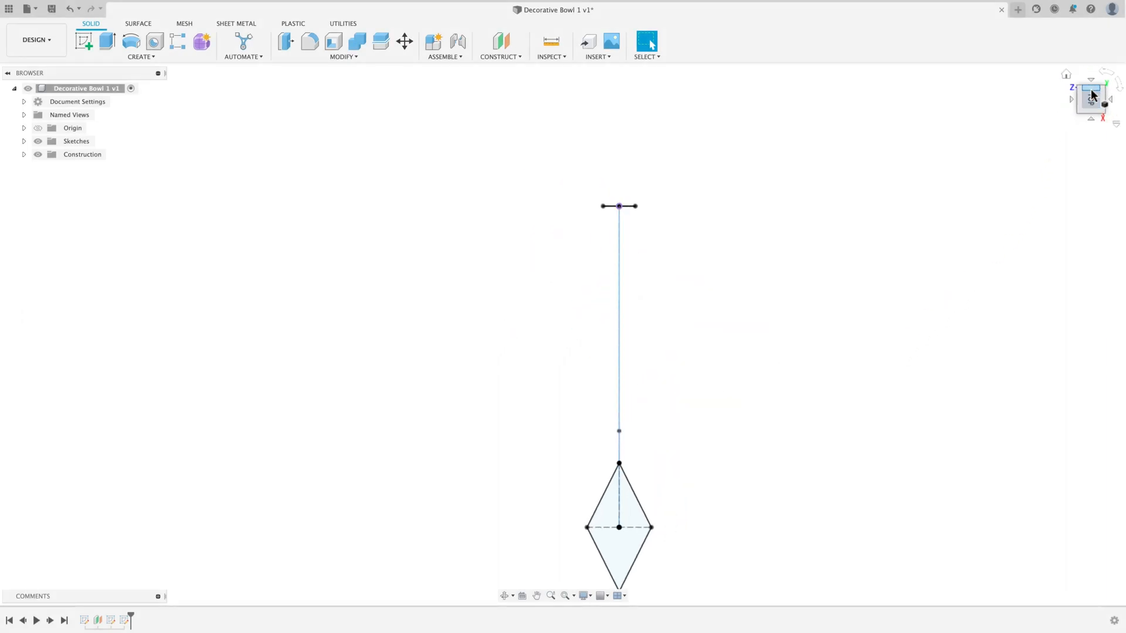
left_click(1092, 99)
left_click(1076, 87)
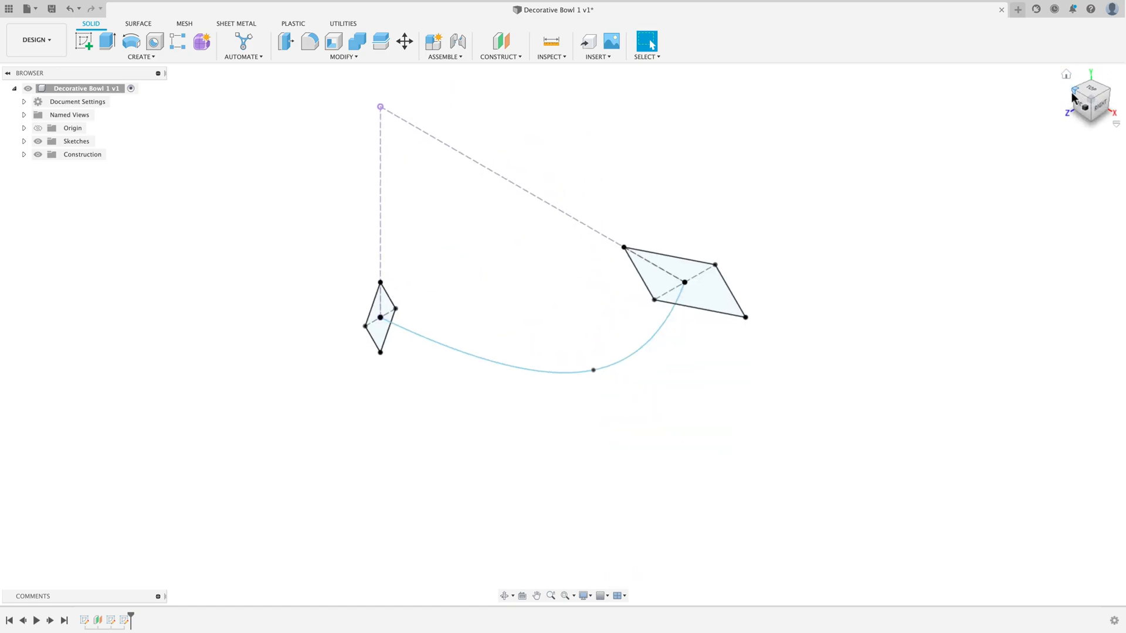
left_click(1082, 107)
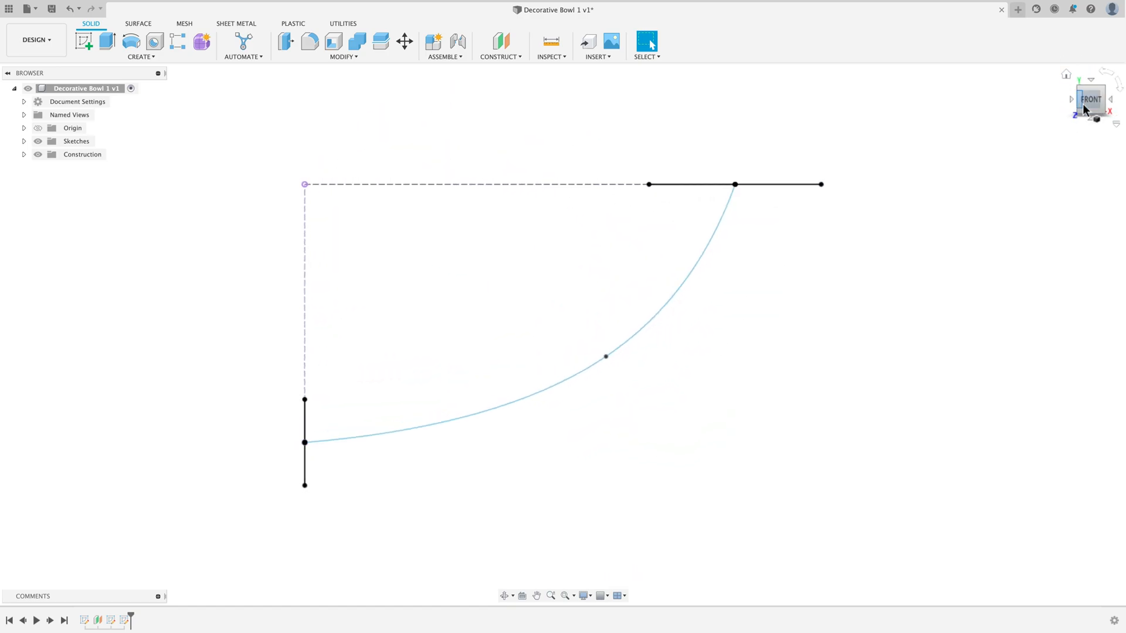
left_click(1067, 75)
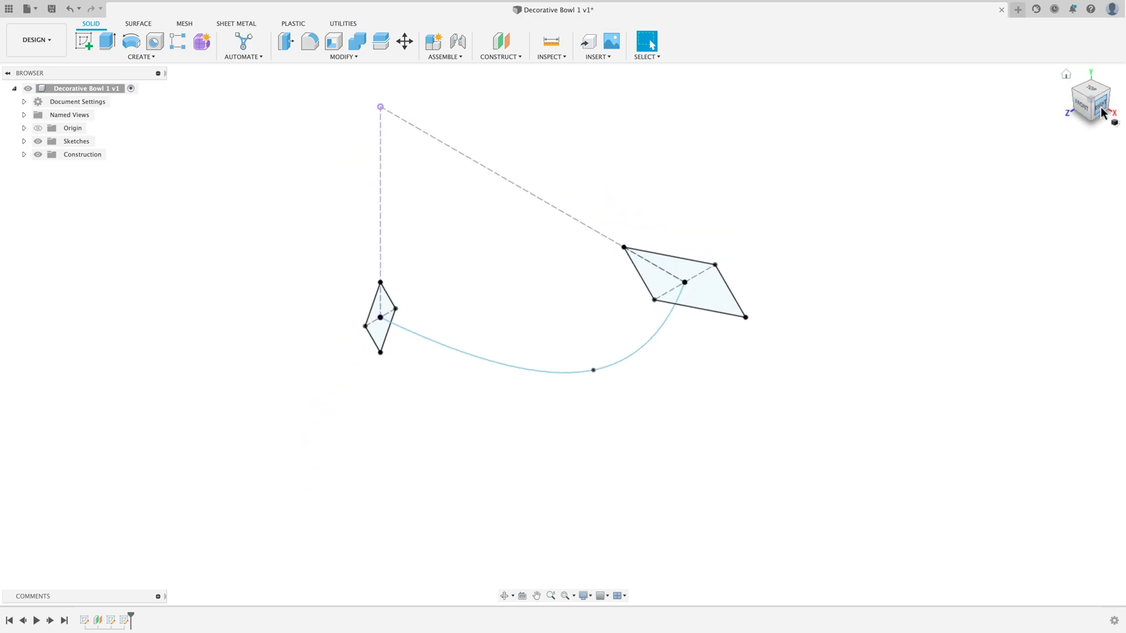
left_click(1101, 109)
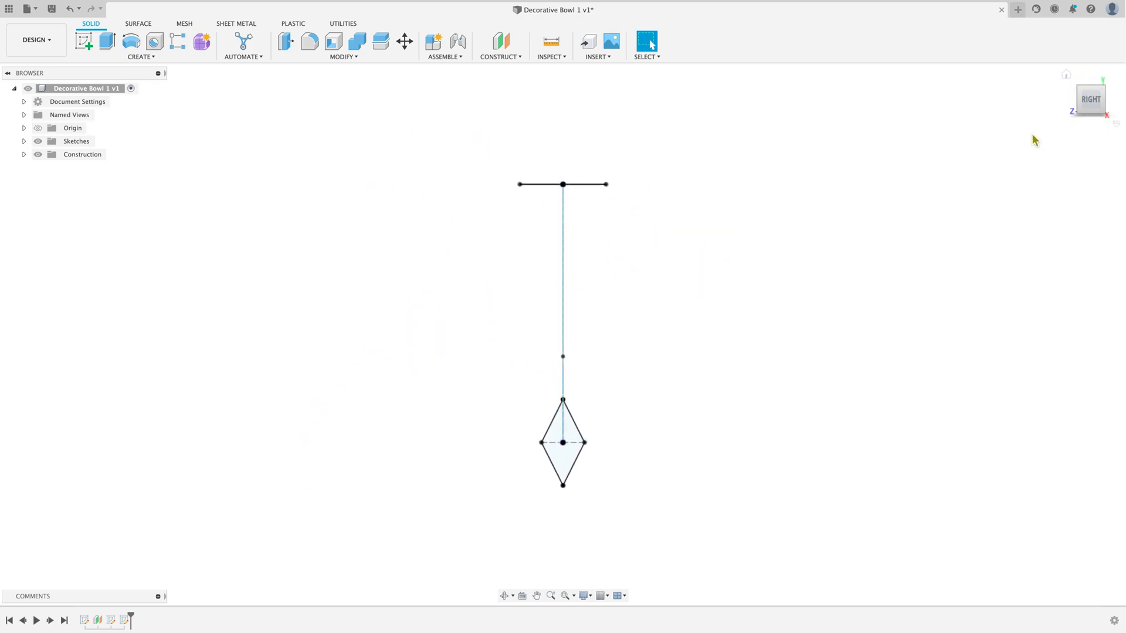
left_click(1067, 79)
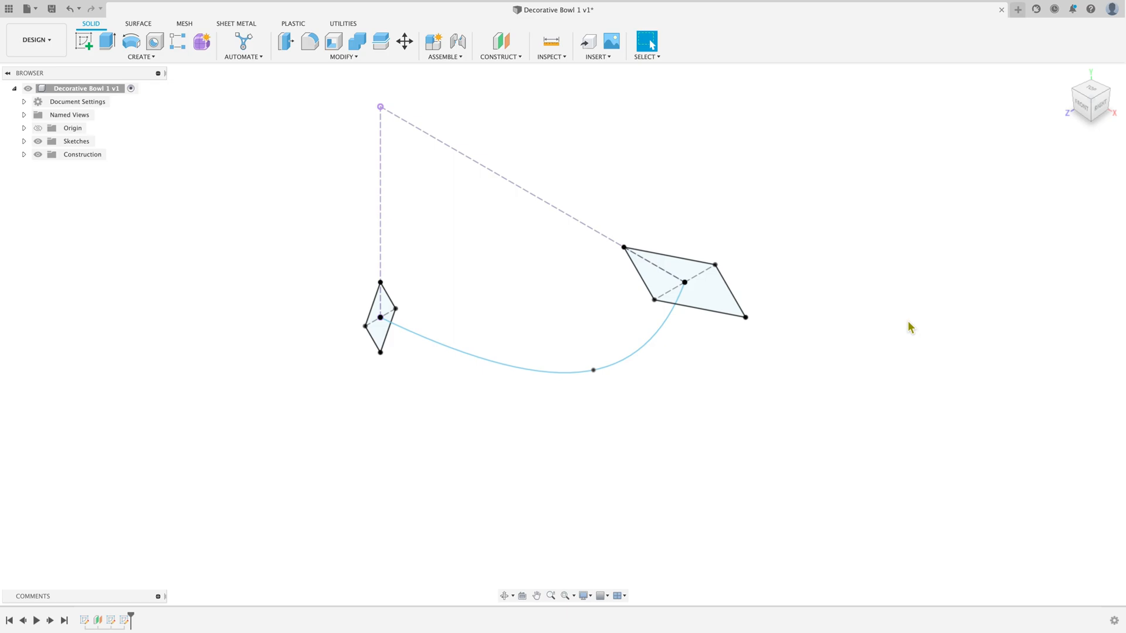
scroll(909, 365, "down", 3)
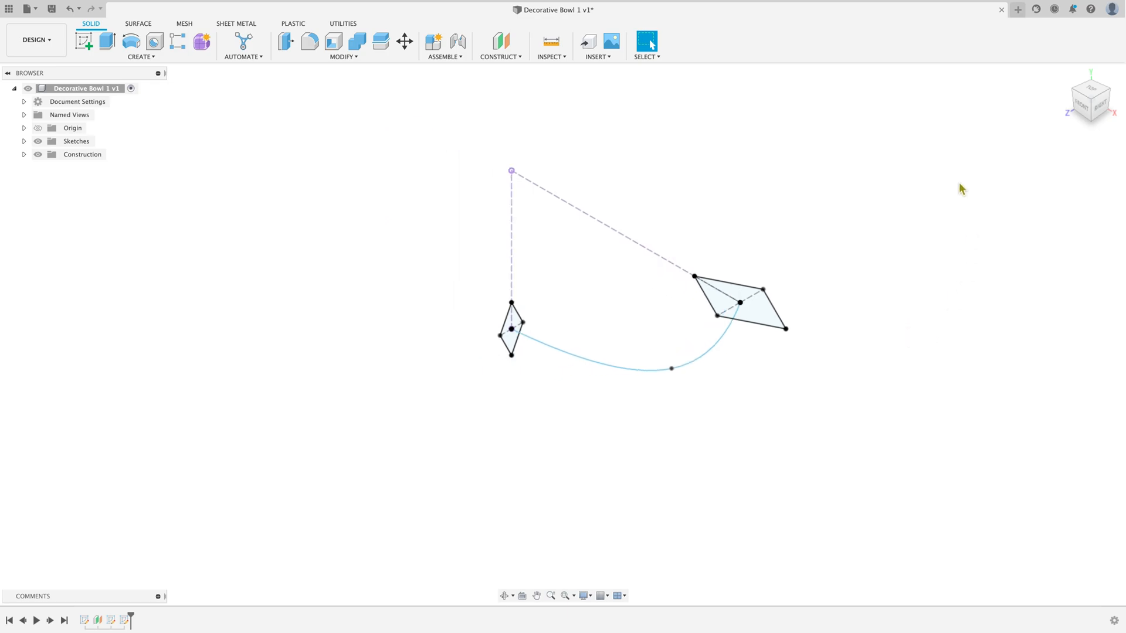
scroll(962, 191, "up", 1)
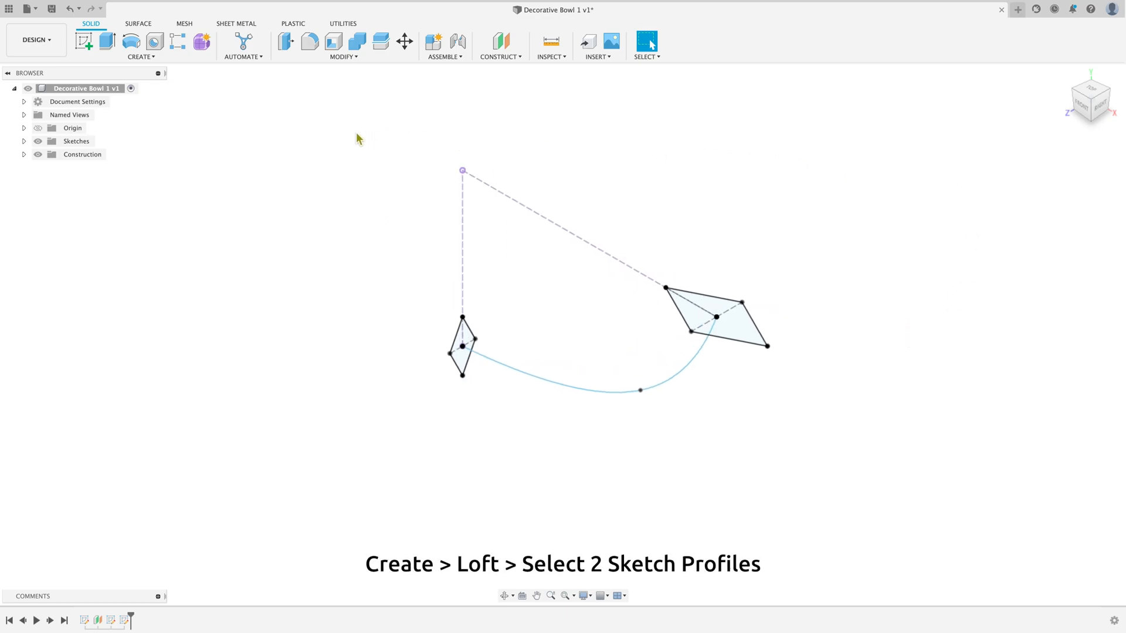
Step: Start a loft with the large offset-plane diamond as the first profile and the small right-plane diamond as the second
left_click(153, 58)
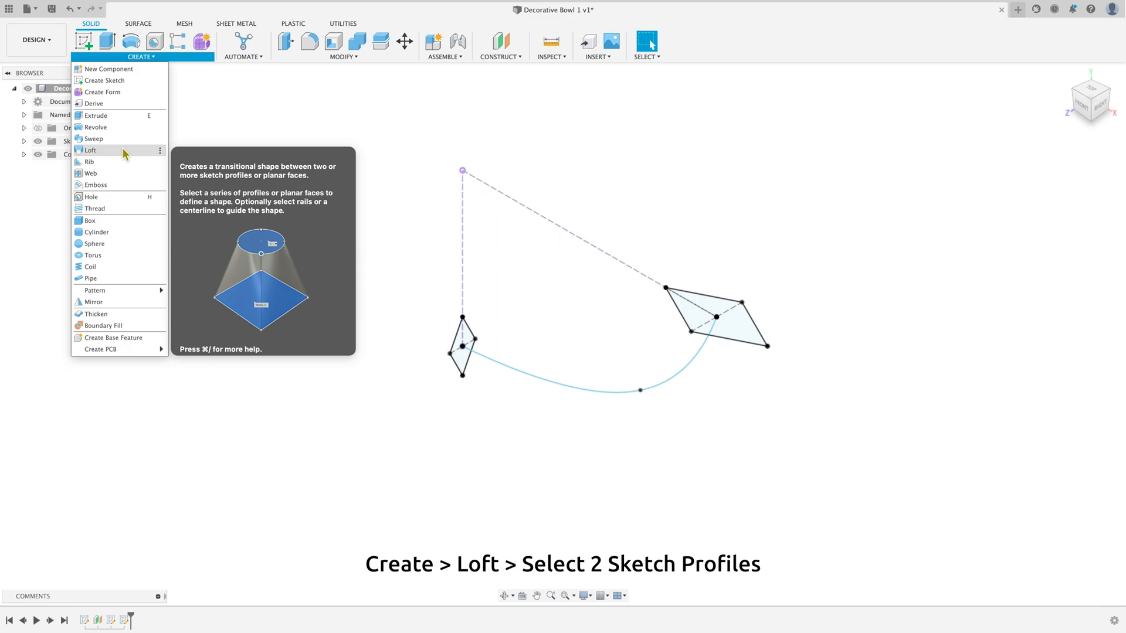
left_click(89, 150)
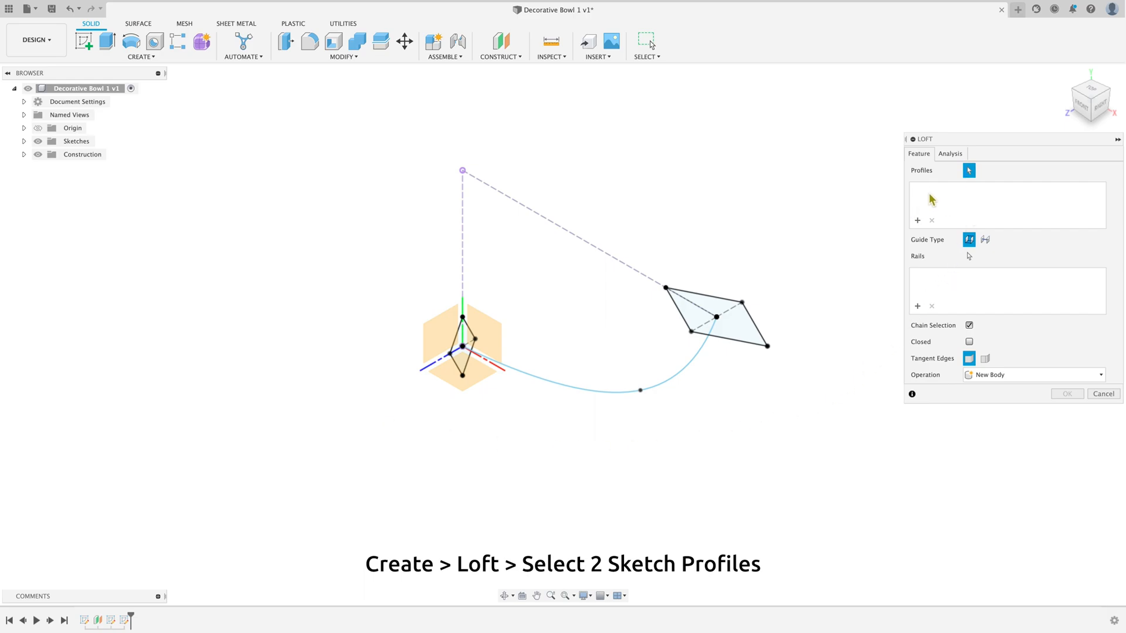
left_click(746, 338)
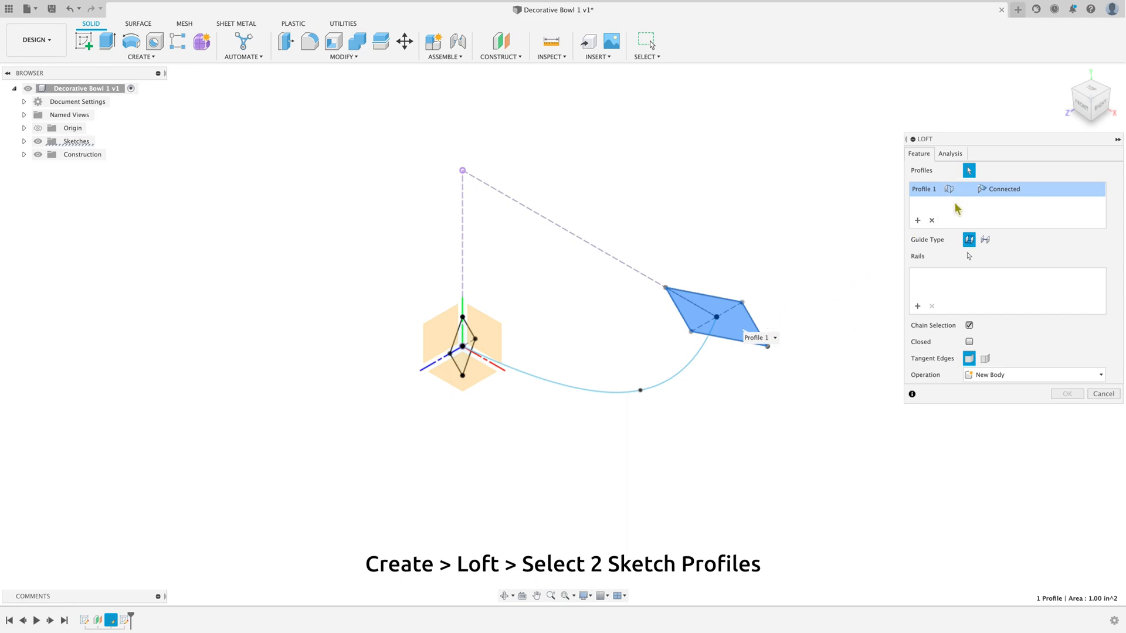
left_click(462, 360)
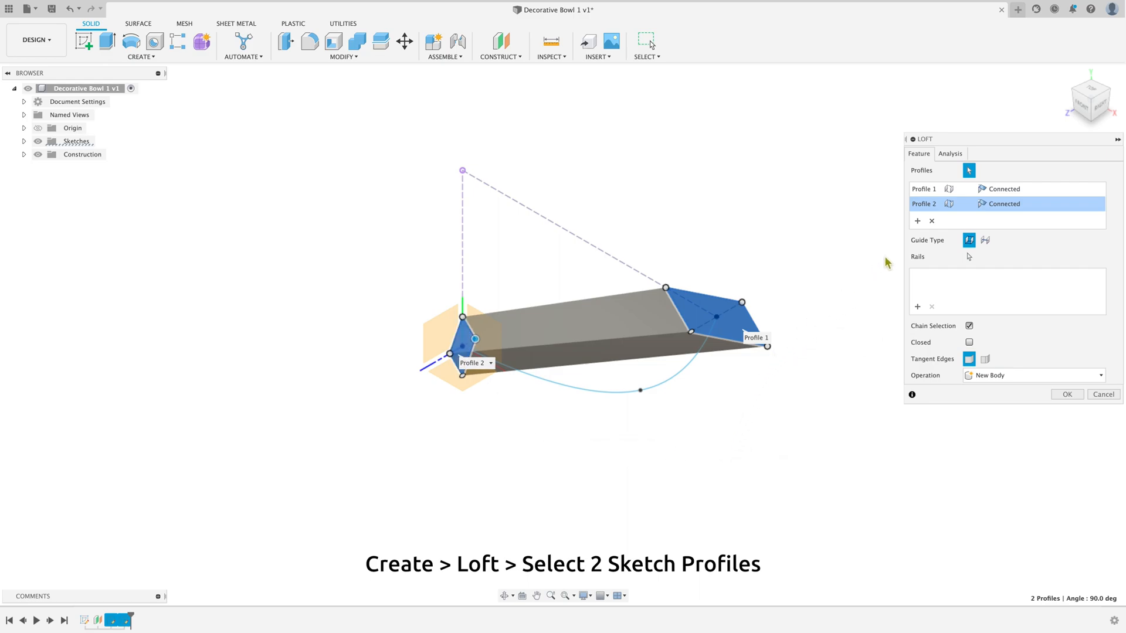
left_click(932, 221)
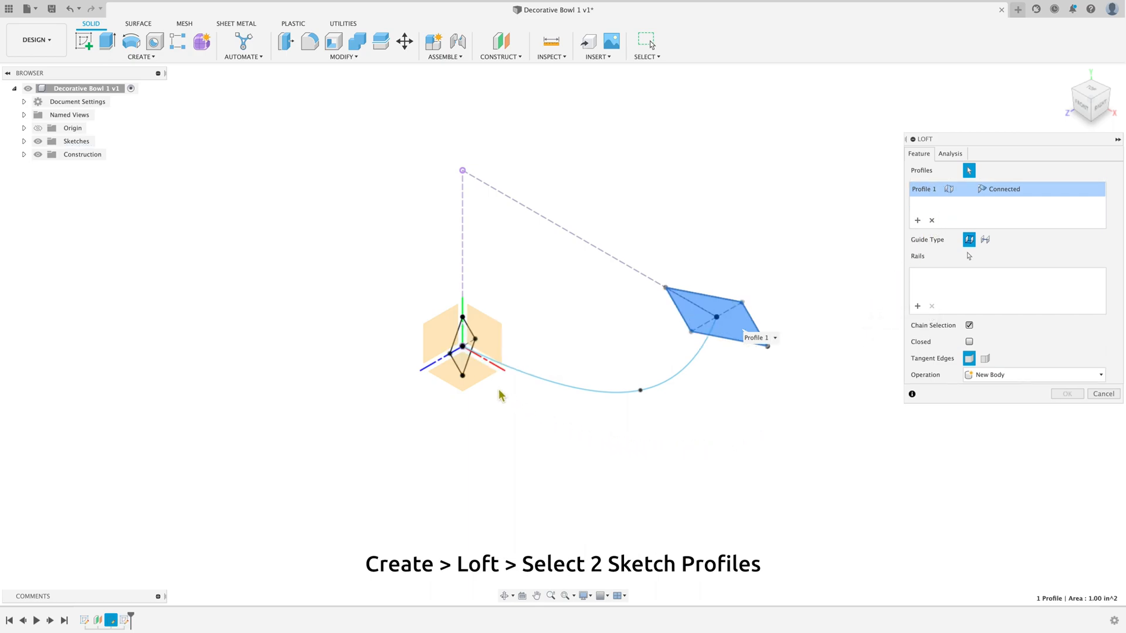
left_click(464, 355)
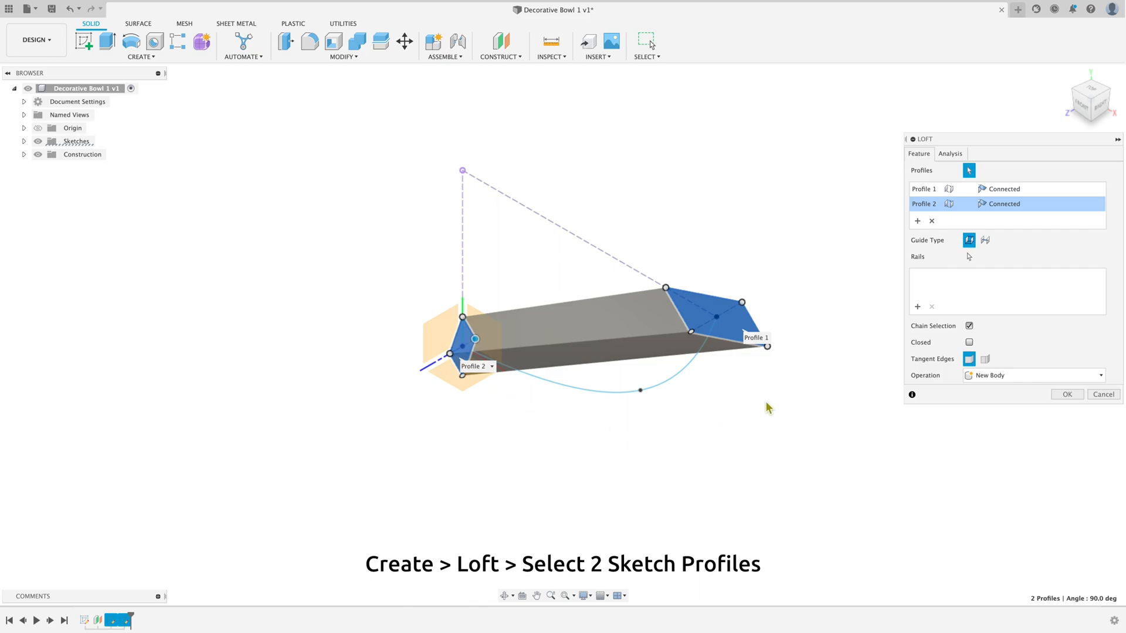
Step: Set the loft's guide type to Centerline, use the curved spline as the centerline, and create it as a new body
left_click(1081, 108)
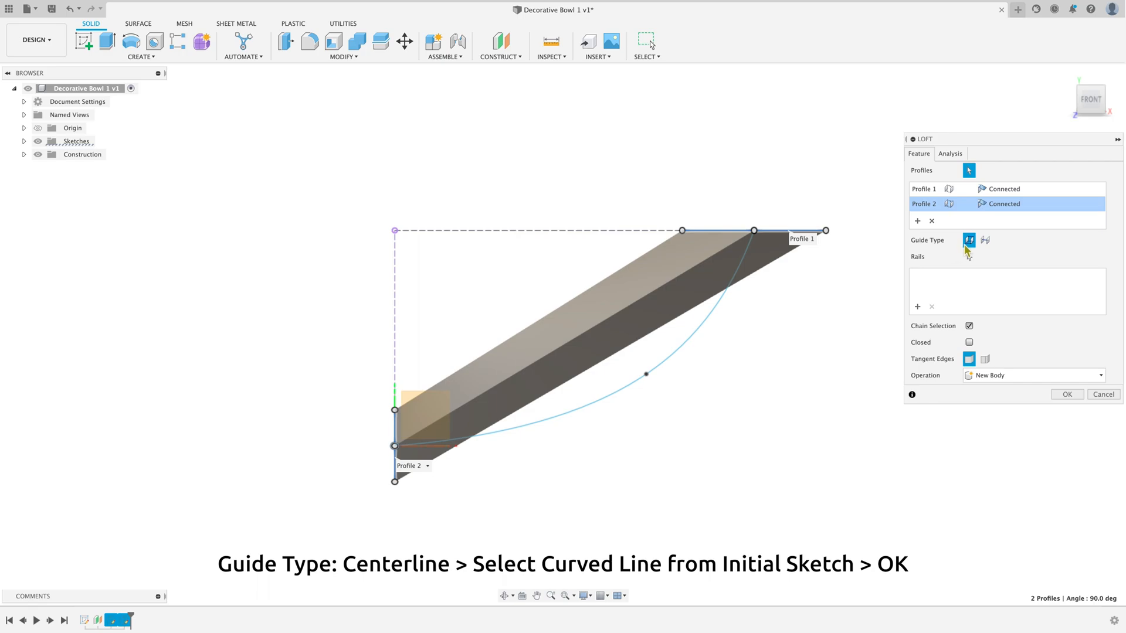
left_click(985, 240)
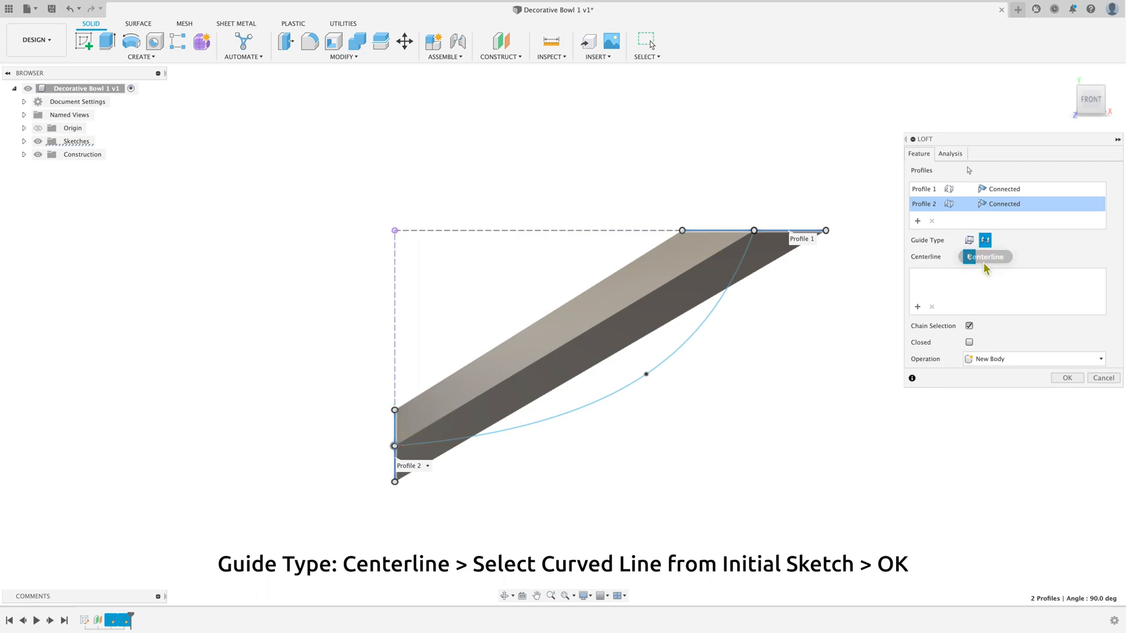
left_click(692, 344)
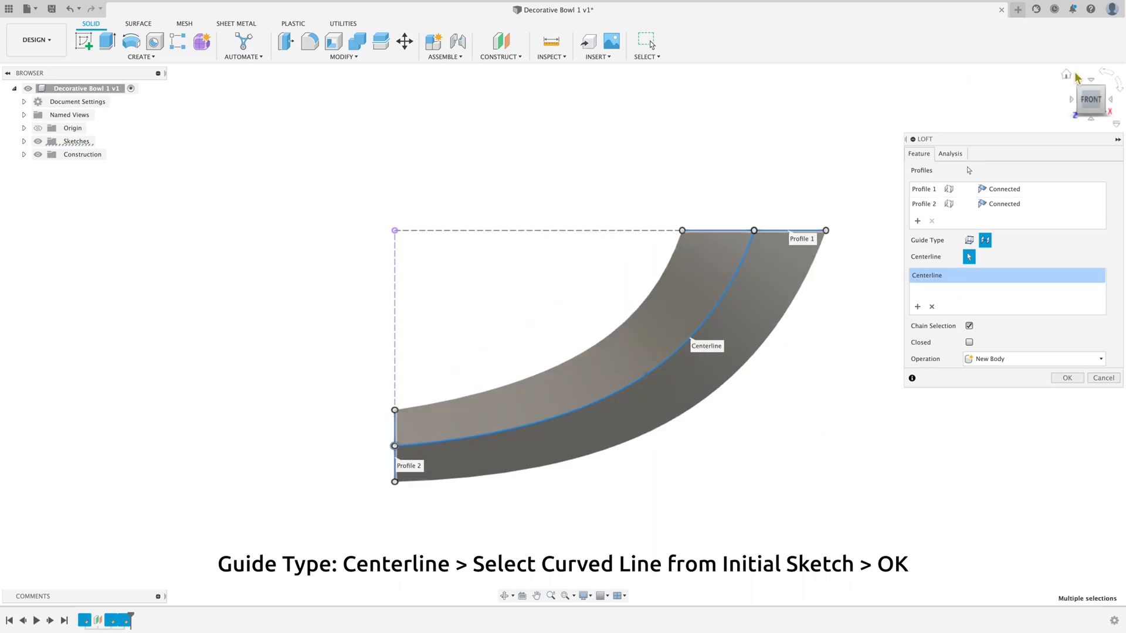
left_click(1066, 74)
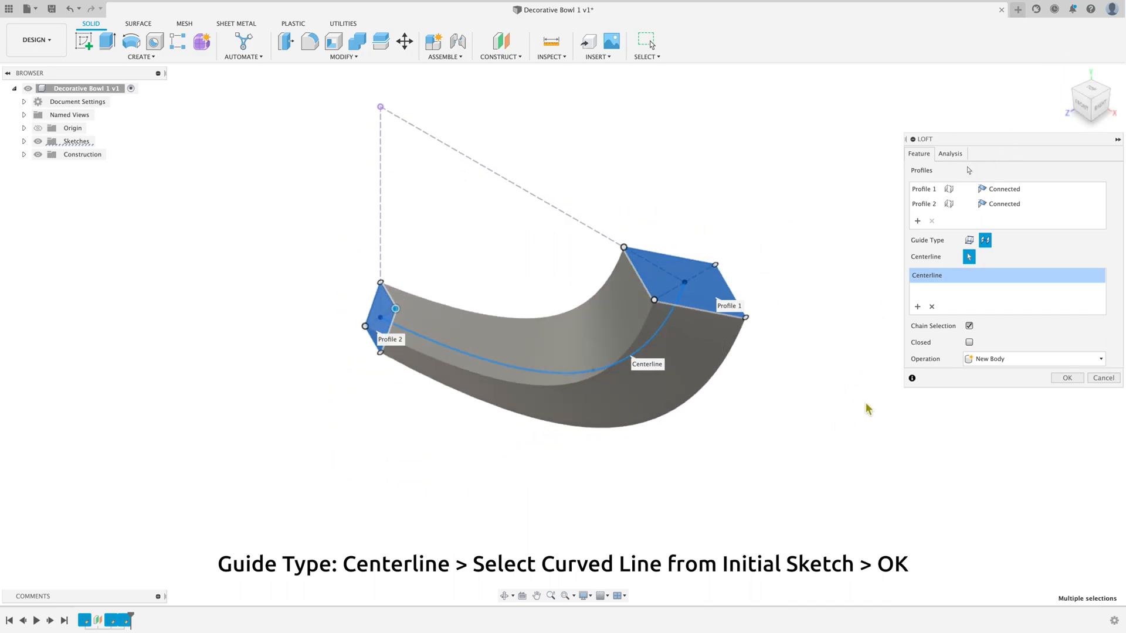
left_click(1030, 364)
left_click(1030, 364)
left_click(1066, 378)
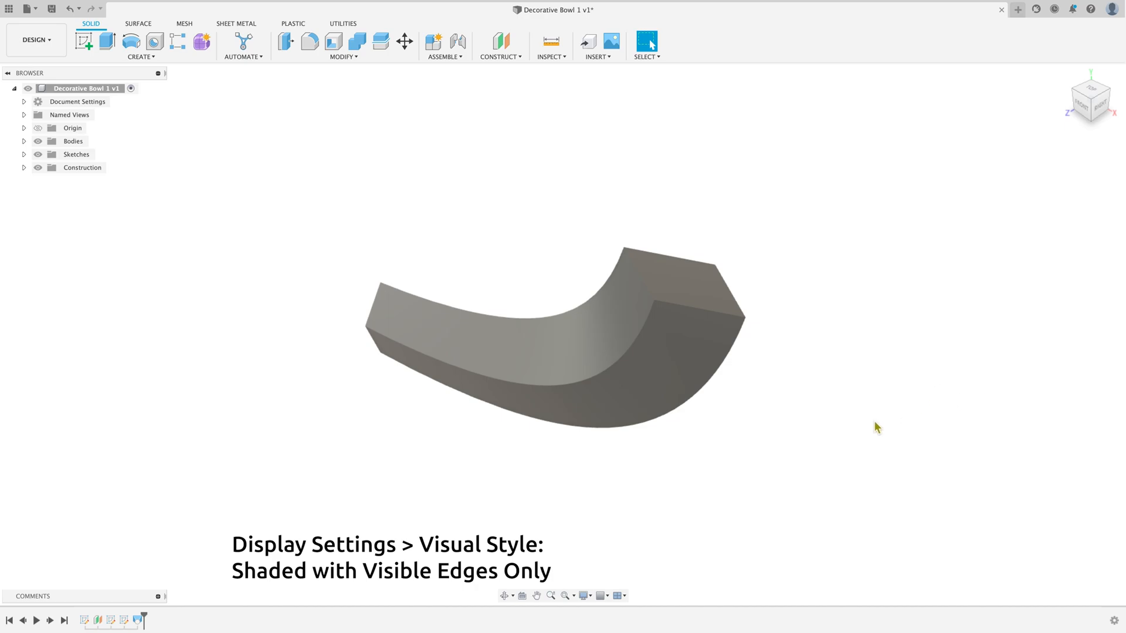
Step: Set the visual style to Shaded with Visible Edges Only
left_click(584, 596)
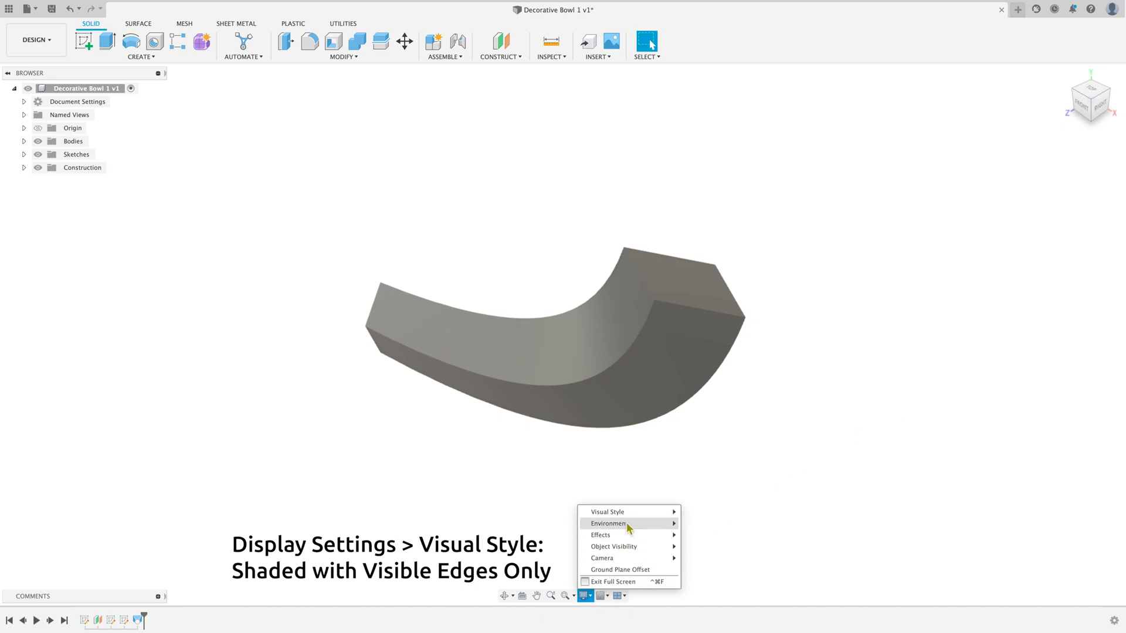
mouse_move(630, 514)
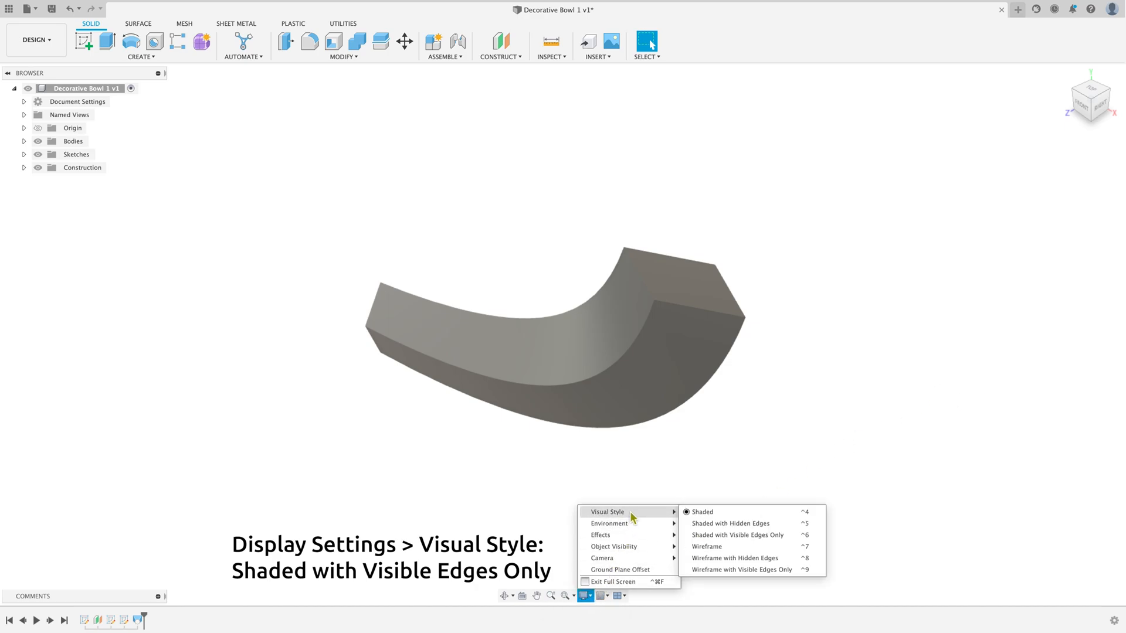
left_click(754, 535)
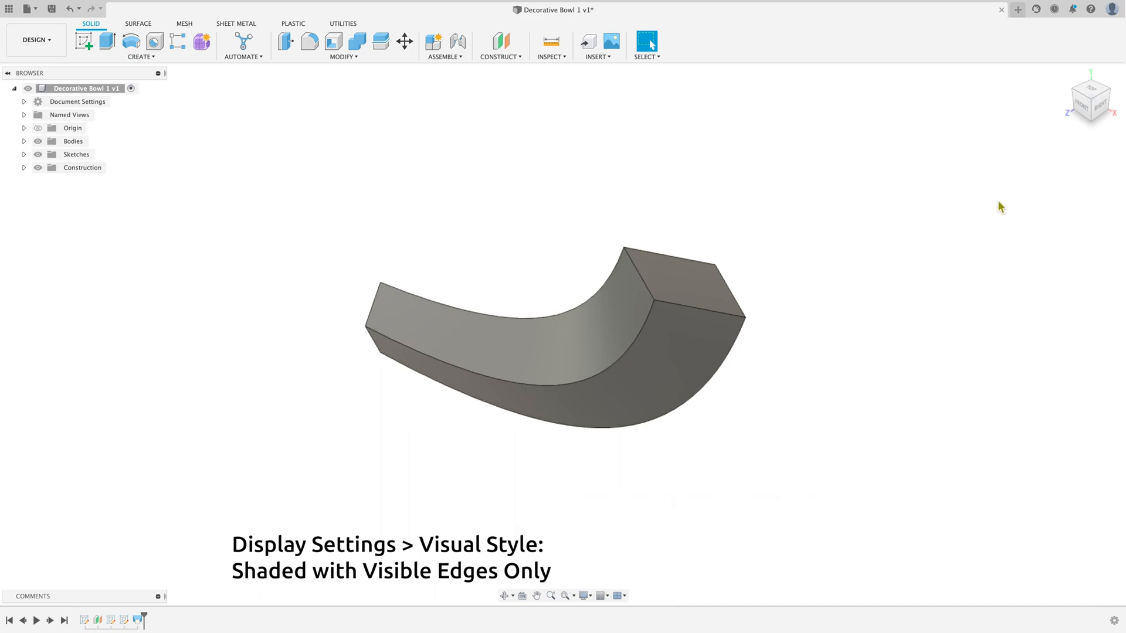
Step: Examine the lofted body's shape from the top, front, right and home views
mouse_move(1084, 92)
left_mouse_down()
mouse_move(1077, 64)
mouse_move(1090, 92)
left_mouse_up()
left_click(1092, 91)
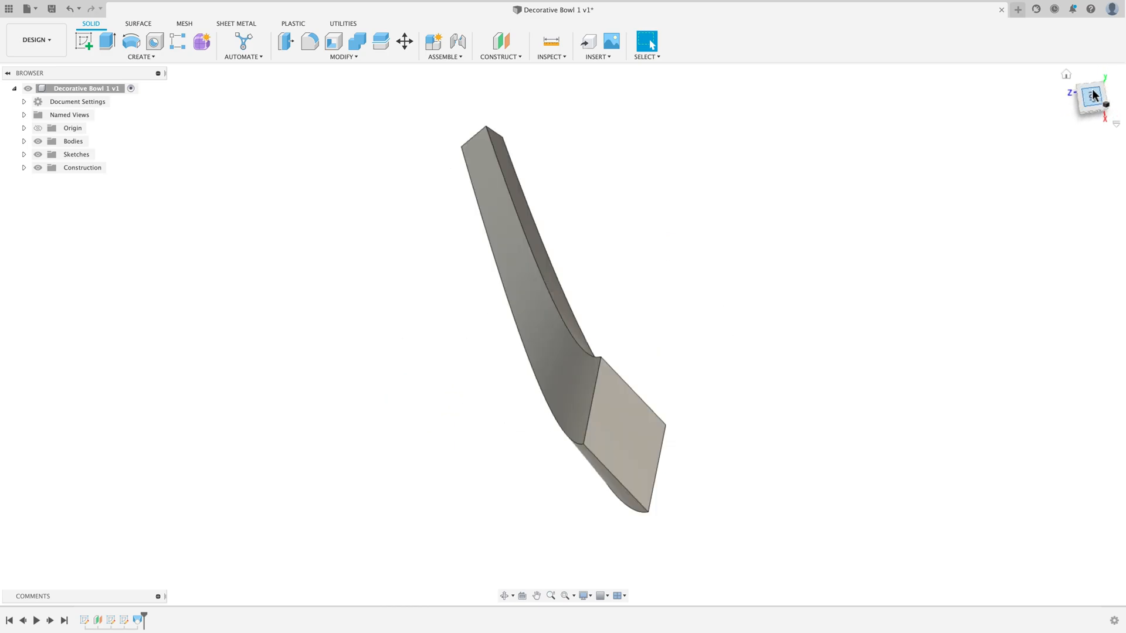
left_click(1066, 75)
left_click(1079, 107)
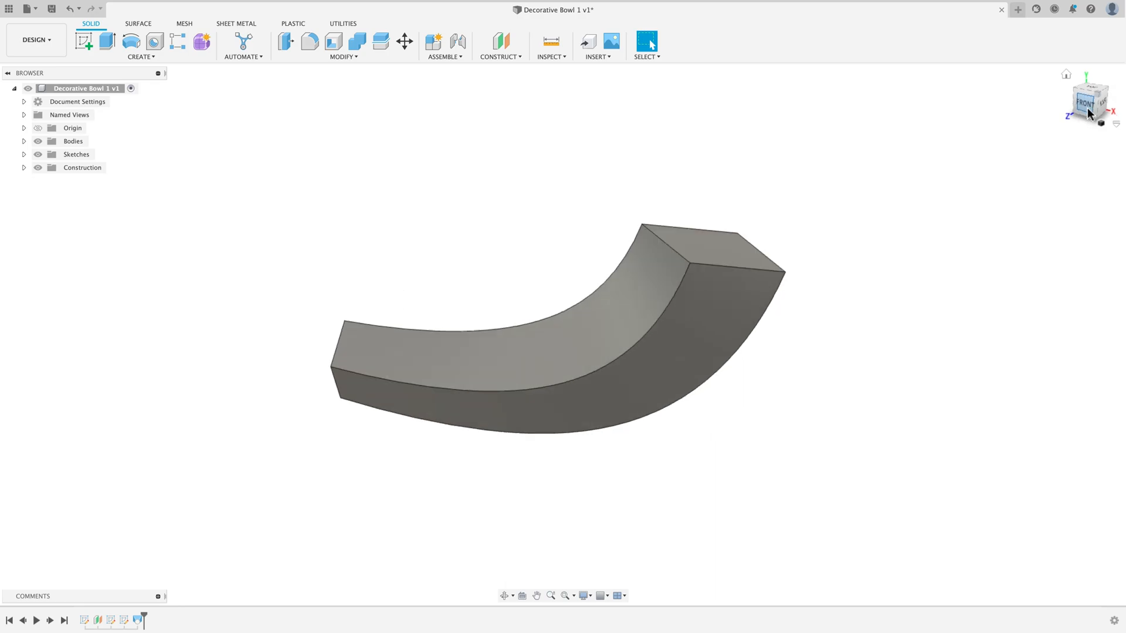
left_click(1066, 74)
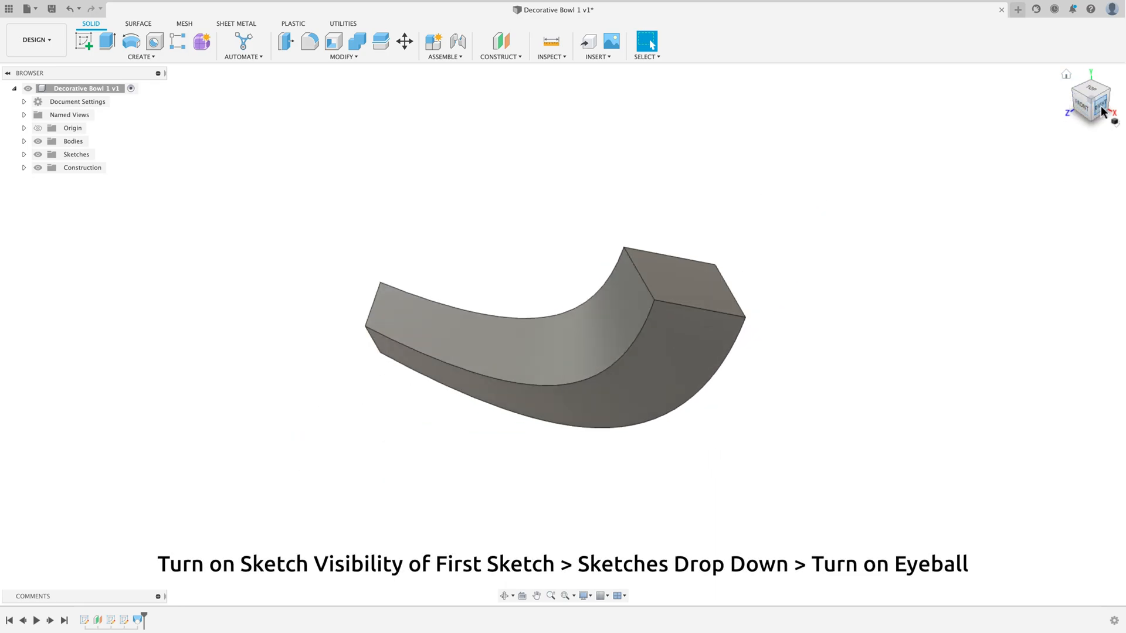
left_click(1101, 109)
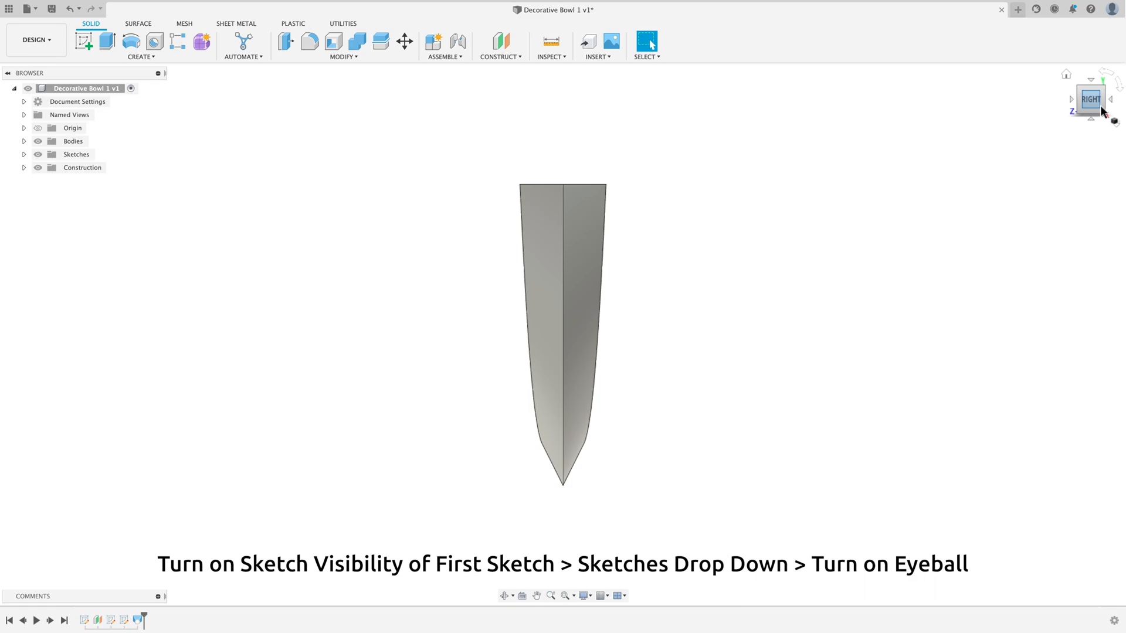
left_click(1066, 73)
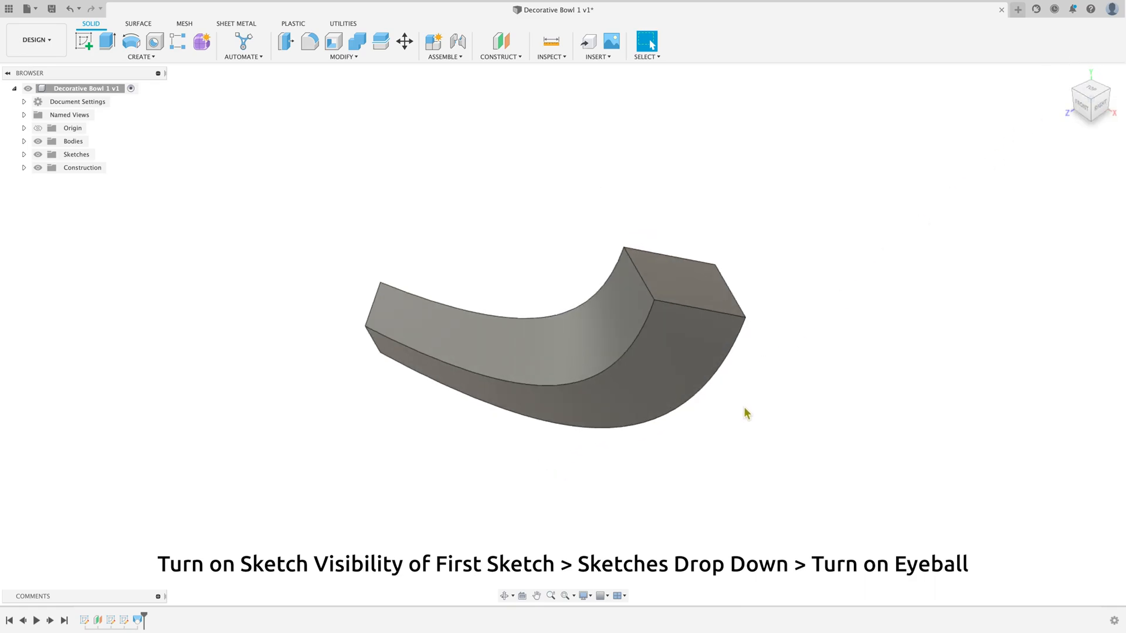
scroll(745, 409, "down", 3)
scroll(654, 491, "up", 1)
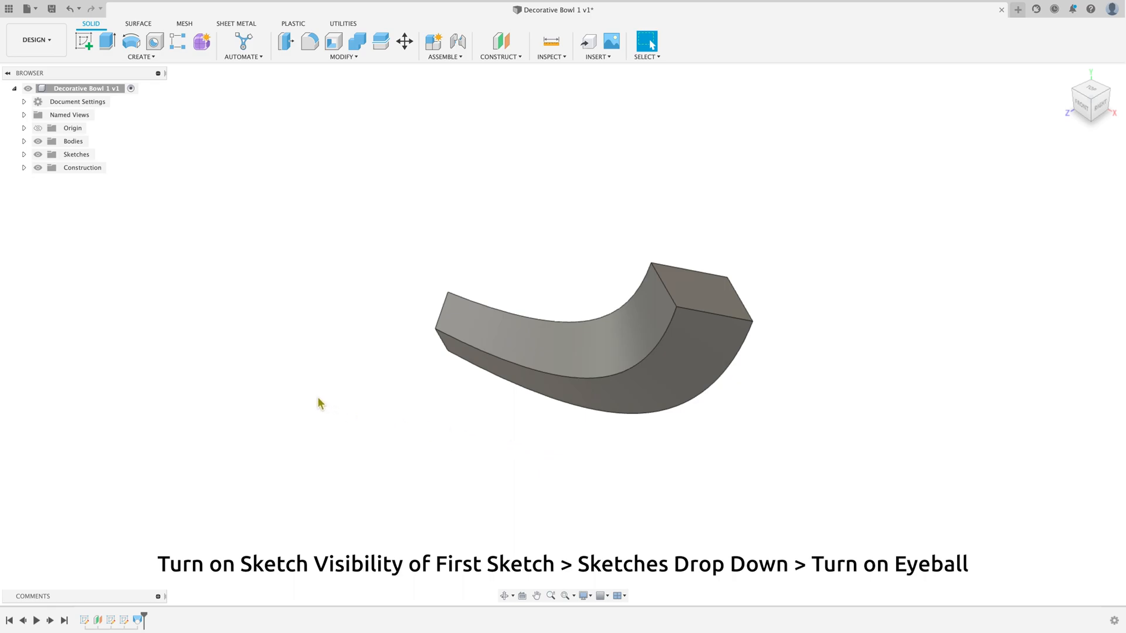
Step: Show Sketch2 and set up a circular pattern of the lofted body around the sketch's vertical construction line
left_click(24, 154)
left_click(48, 168)
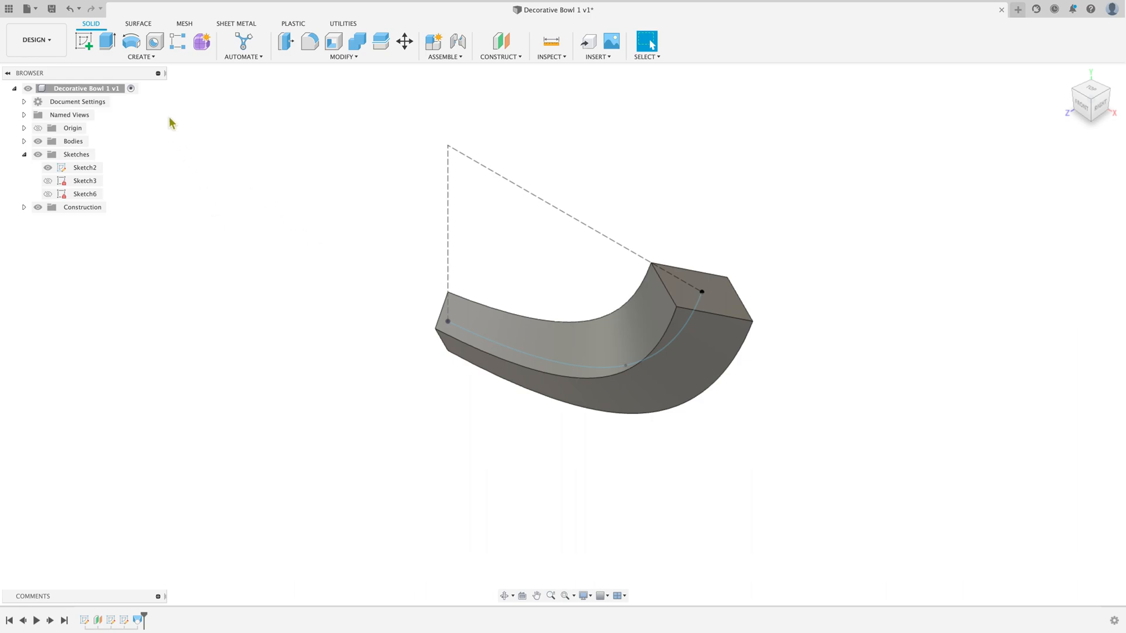
left_click(145, 57)
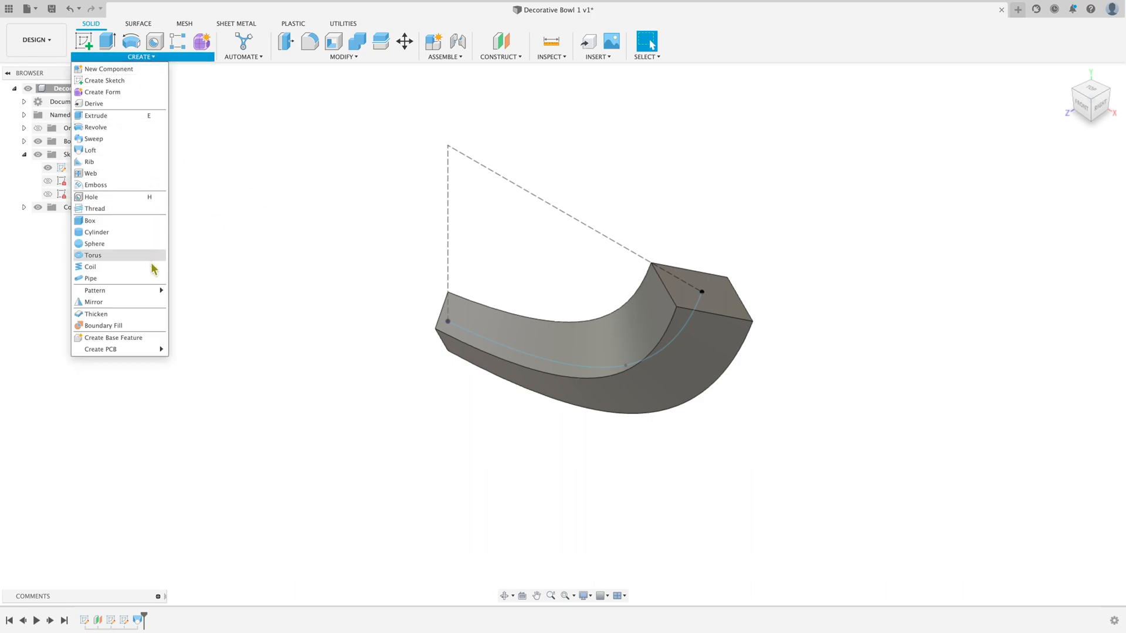
mouse_move(150, 291)
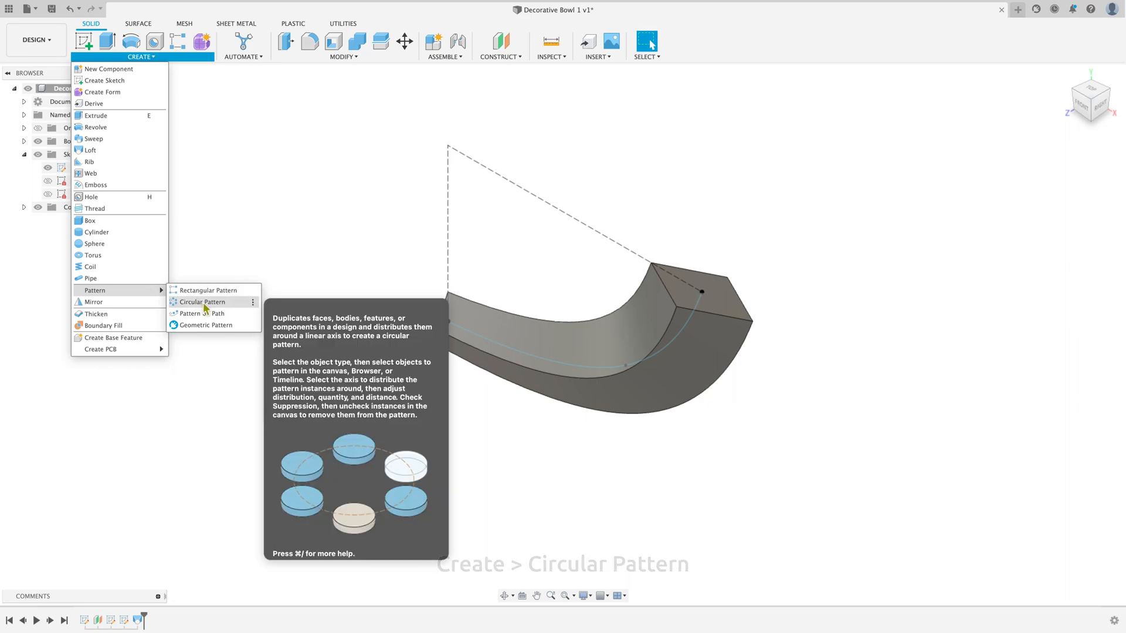
left_click(242, 303)
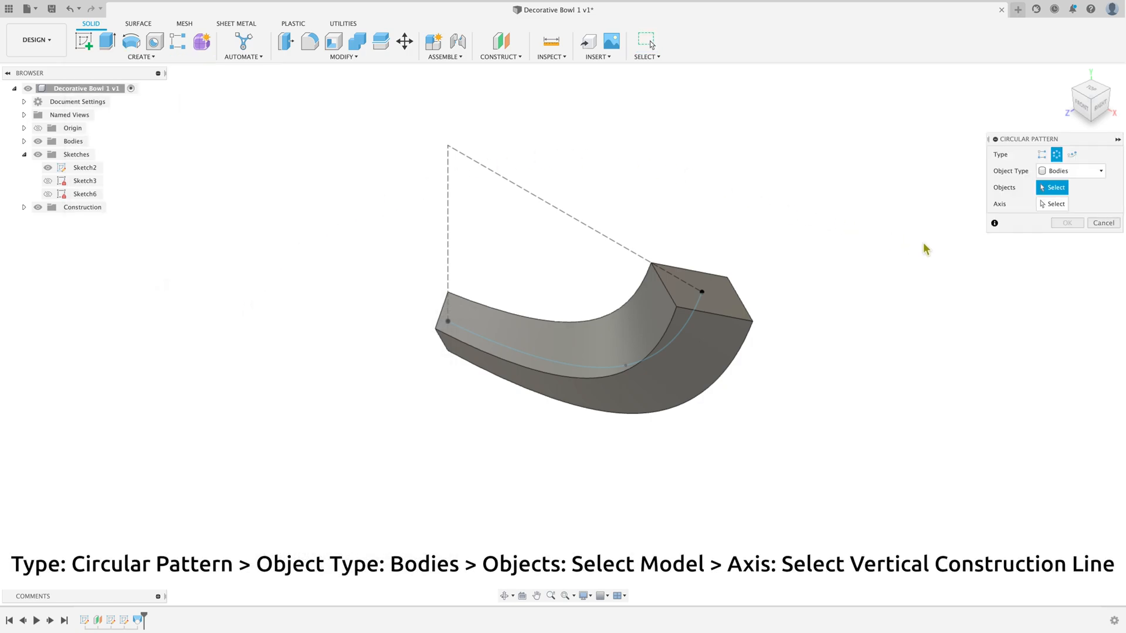
left_click(1100, 171)
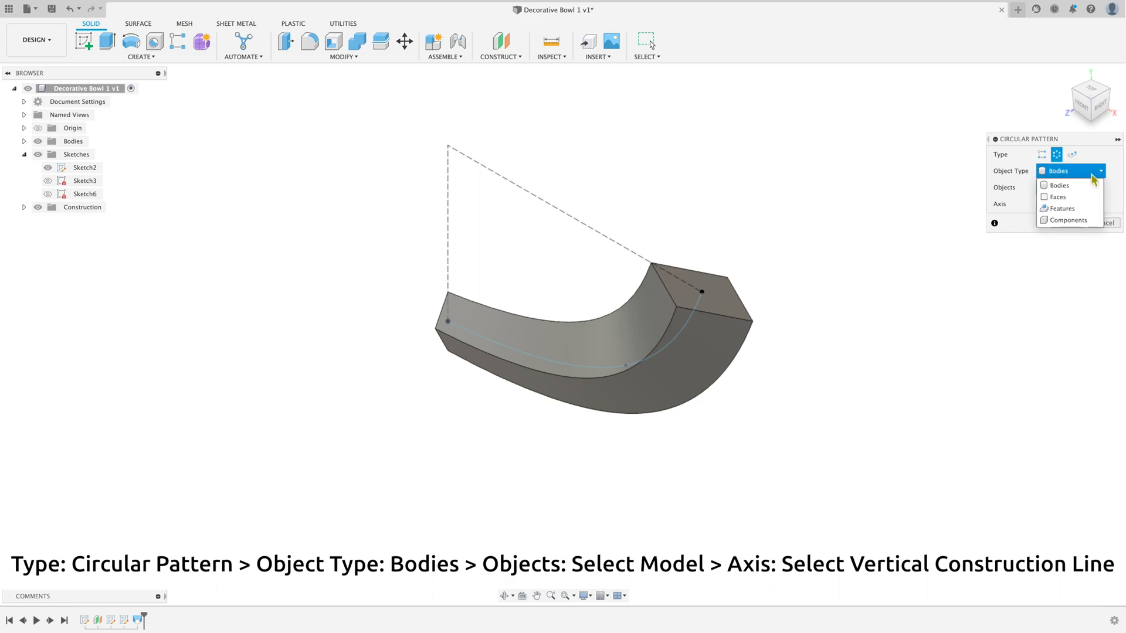
left_click(1115, 180)
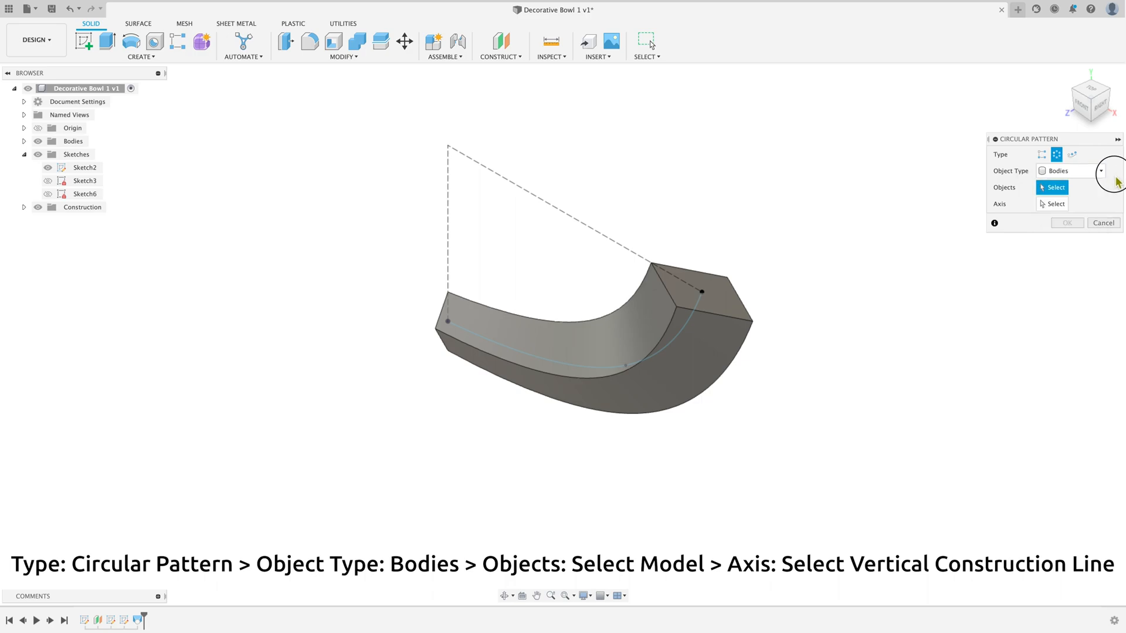
left_click(1065, 188)
left_click(696, 371)
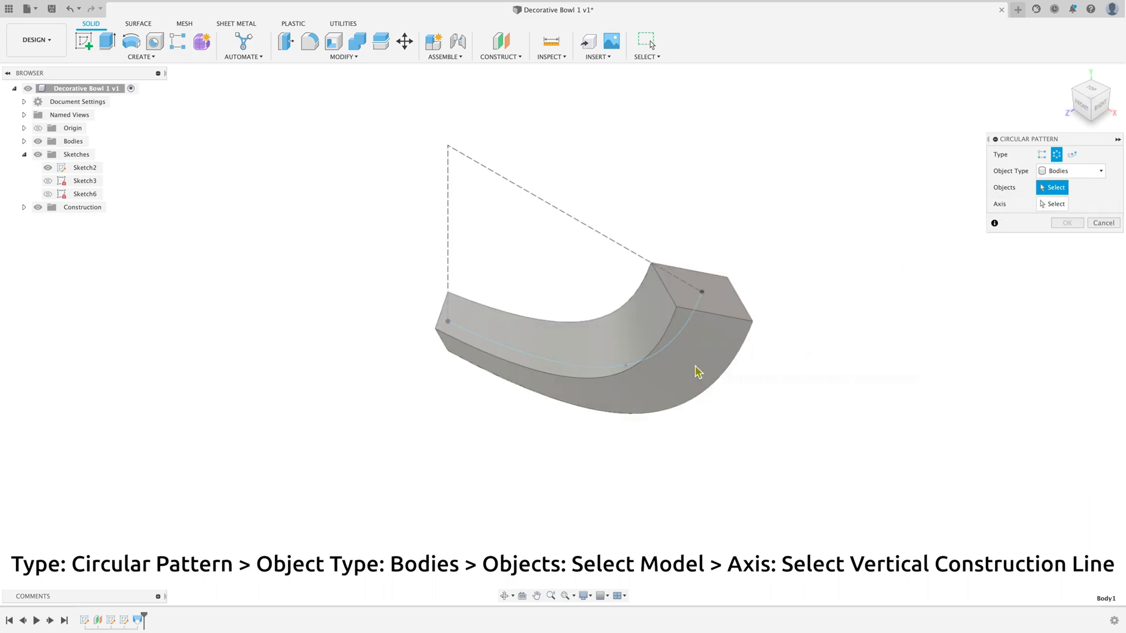
left_click(1054, 204)
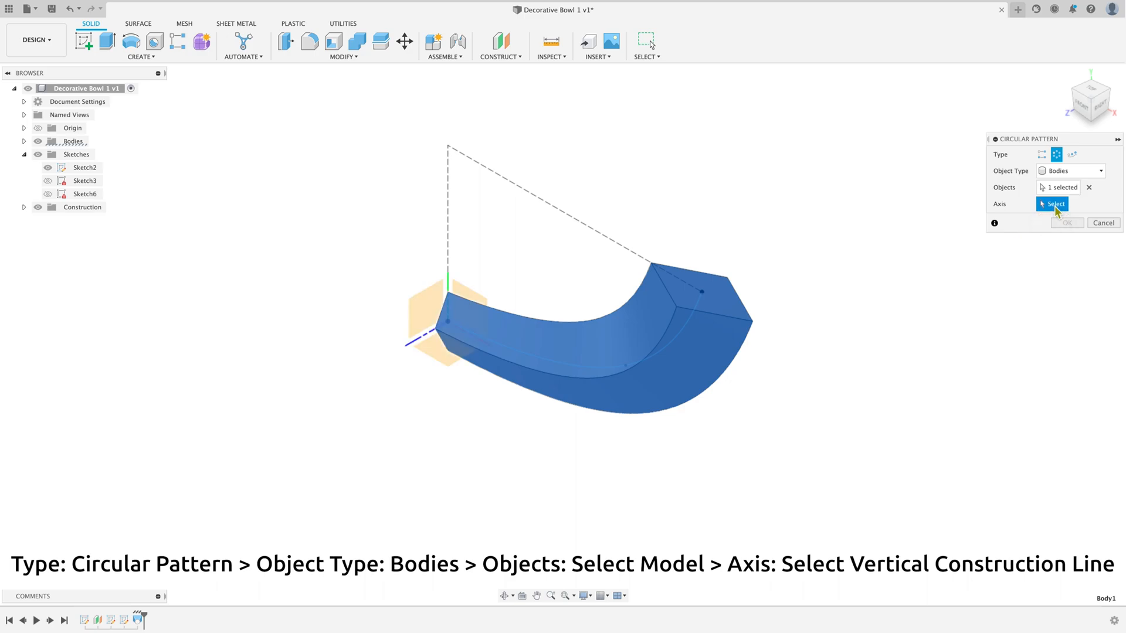
left_click(449, 191)
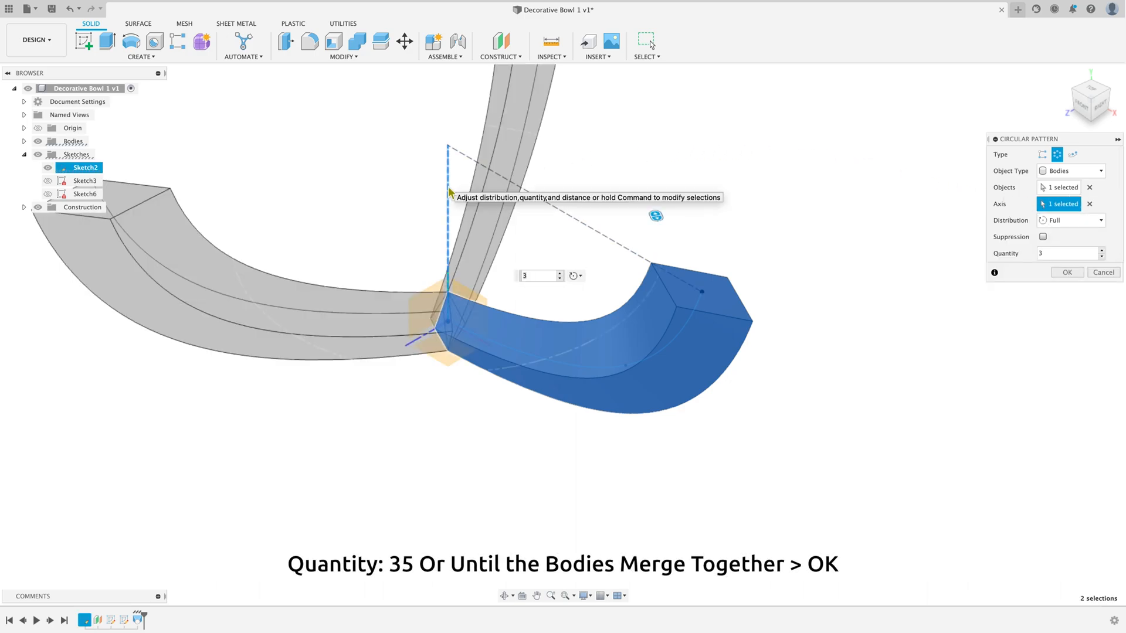
Step: Create the circular pattern with full distribution and a quantity of 35 to form the bowl
left_click(1088, 94)
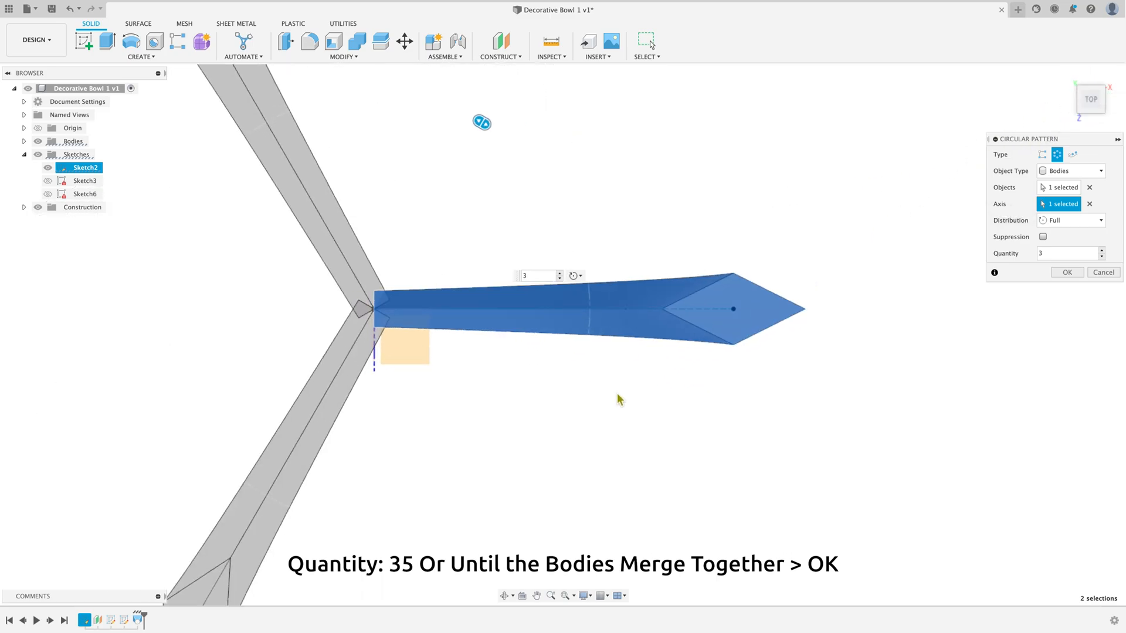
scroll(613, 394, "down", 5)
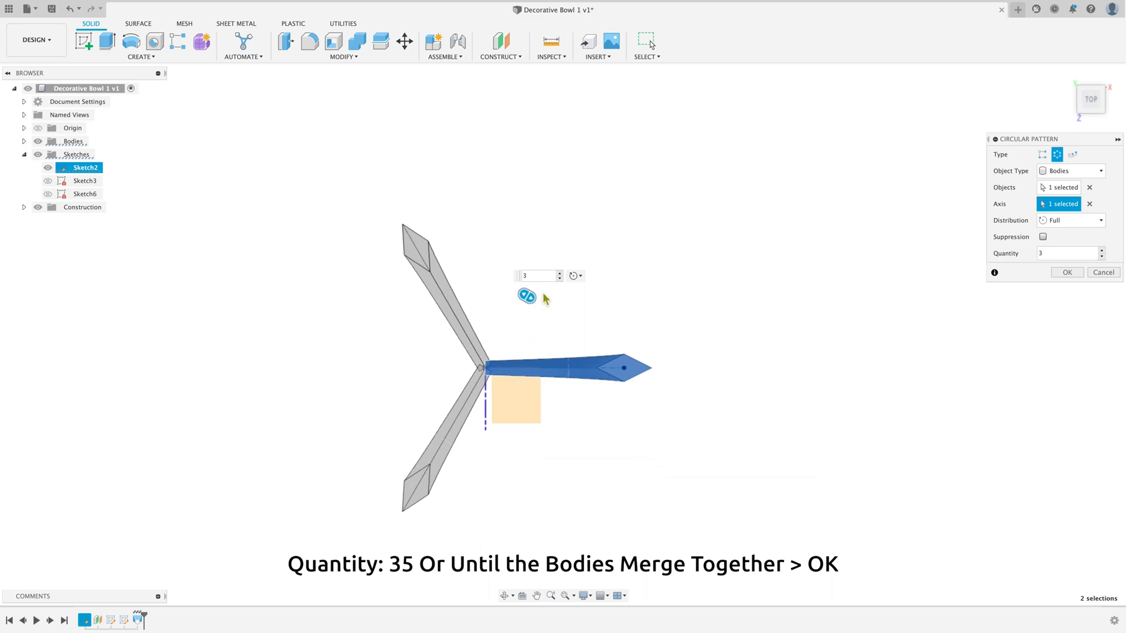
scroll(486, 482, "up", 2)
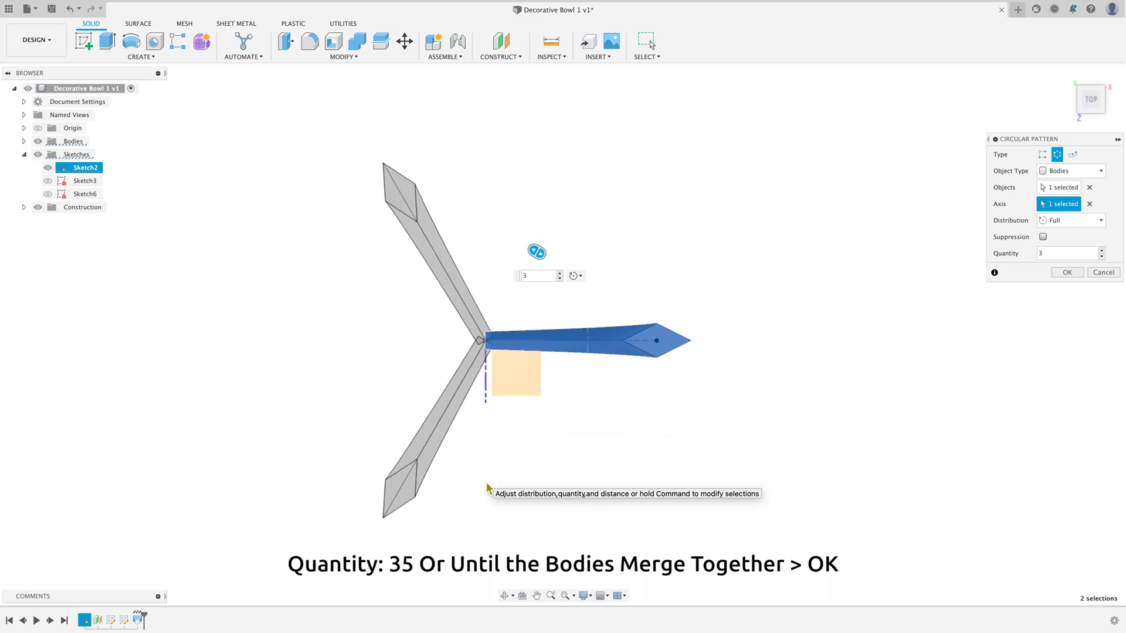
left_click(1100, 222)
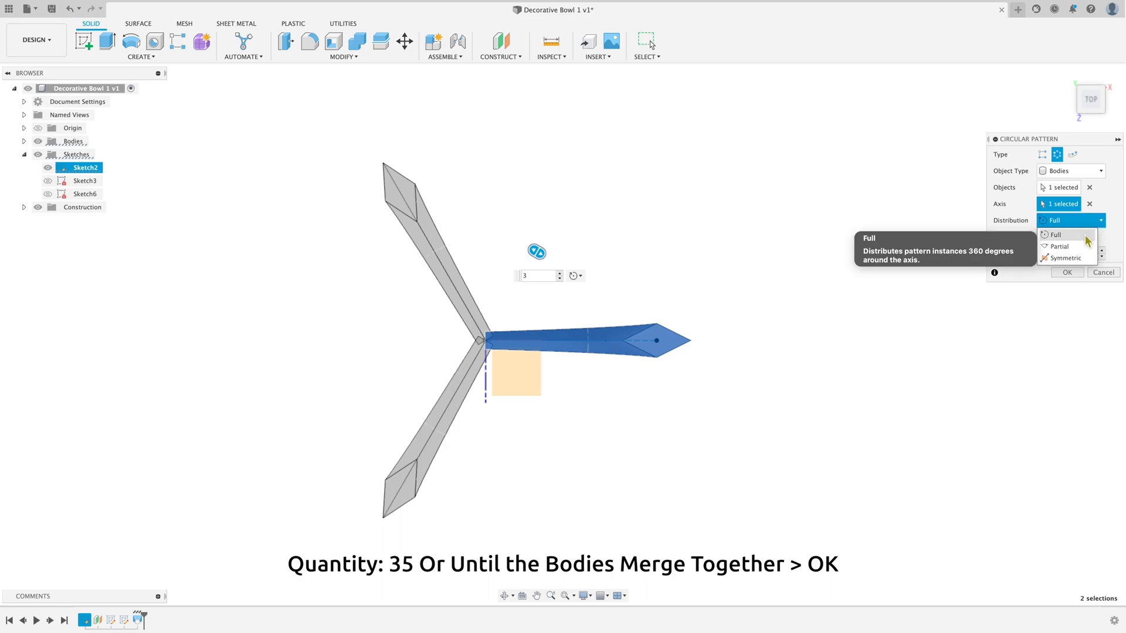
left_click(1087, 237)
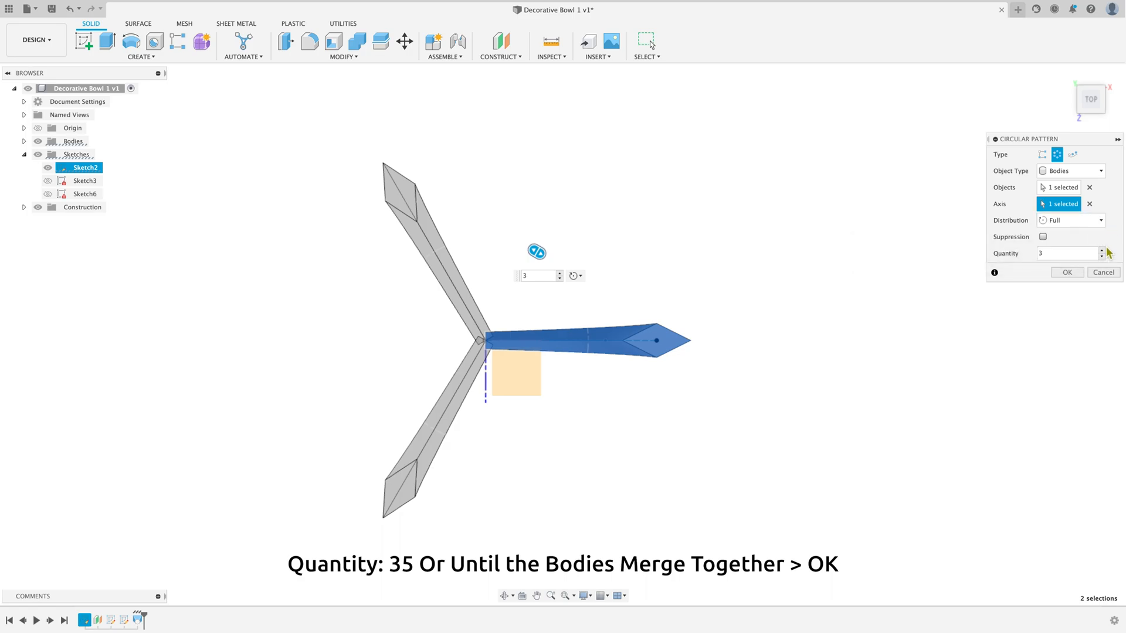
left_click(1101, 251)
left_click(1102, 250)
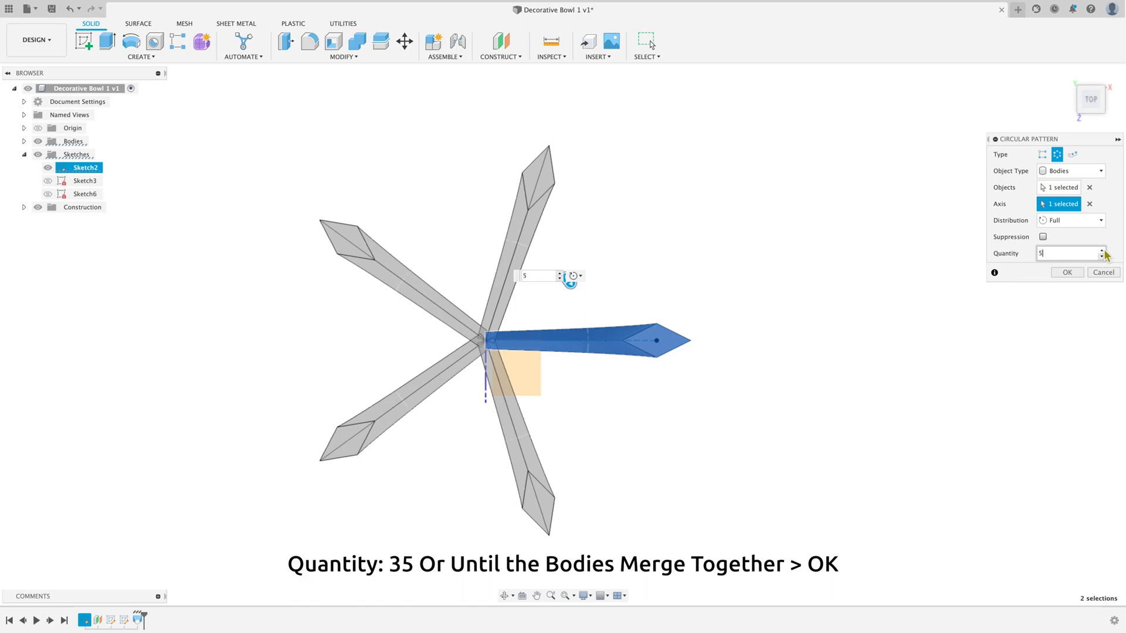
left_click(1102, 251)
left_click(1102, 251)
left_click(1101, 250)
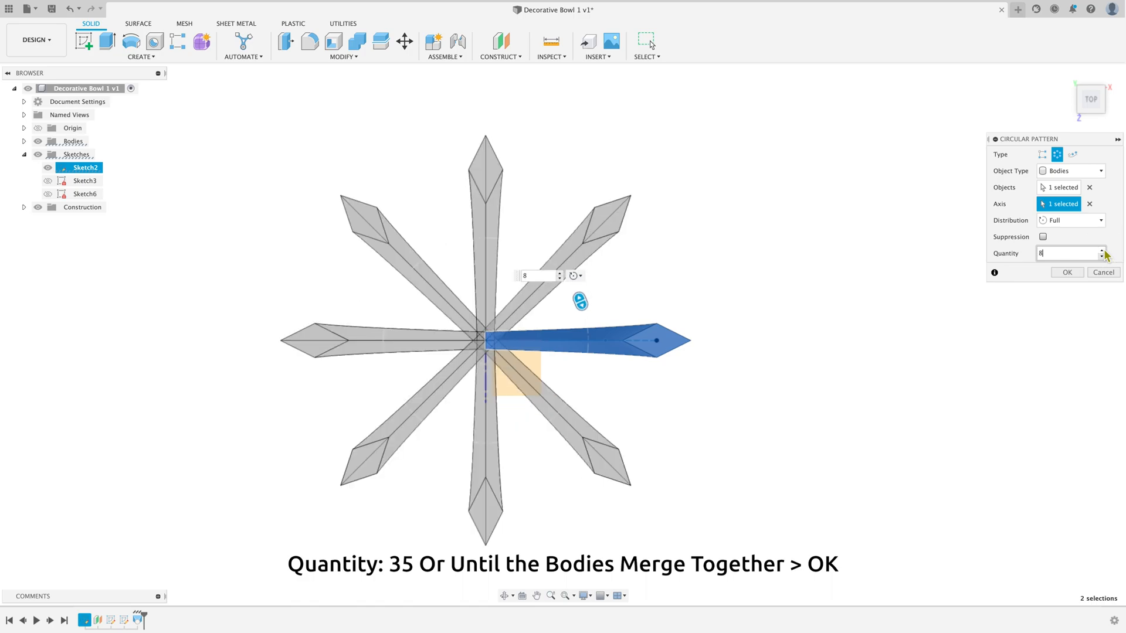
left_click(1102, 250)
left_click(1101, 251)
left_click(1102, 251)
left_click(1102, 251)
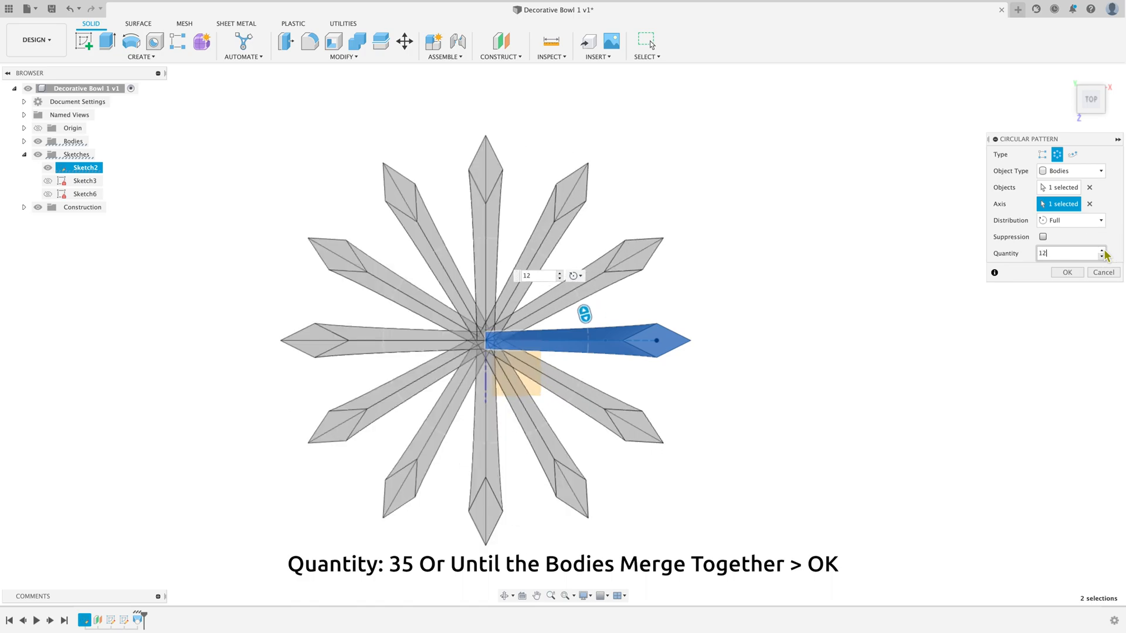
left_click(1102, 250)
left_click(1102, 250)
left_click(1101, 250)
left_click(1102, 250)
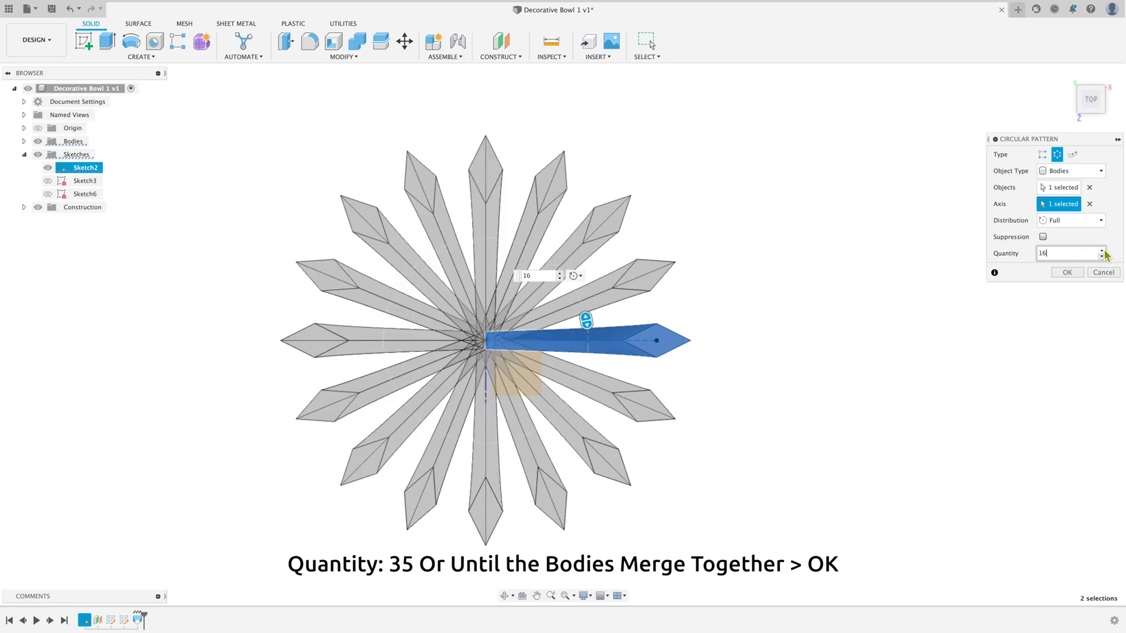
left_click(1102, 251)
left_click(1102, 250)
left_click(1102, 251)
left_click(1101, 250)
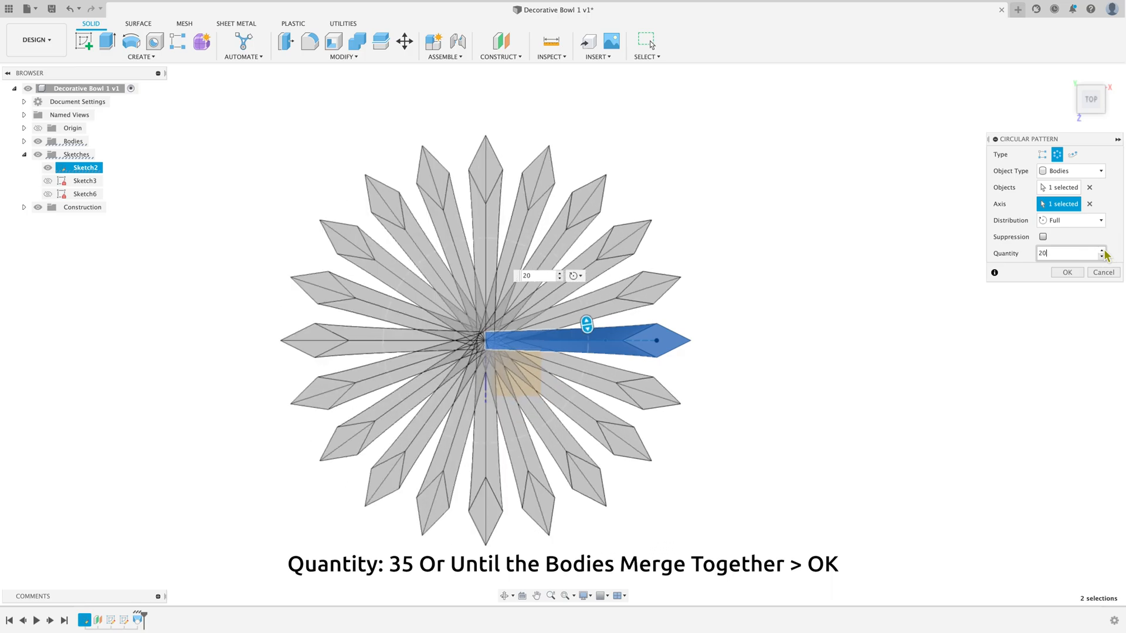
left_click(1101, 250)
left_click(1102, 251)
left_click(1102, 250)
left_click(1102, 251)
left_click(1102, 251)
left_click(1102, 251)
left_click(1102, 251)
left_click(1103, 251)
left_click(1103, 250)
left_click(1103, 251)
left_click(1102, 251)
left_click(1102, 250)
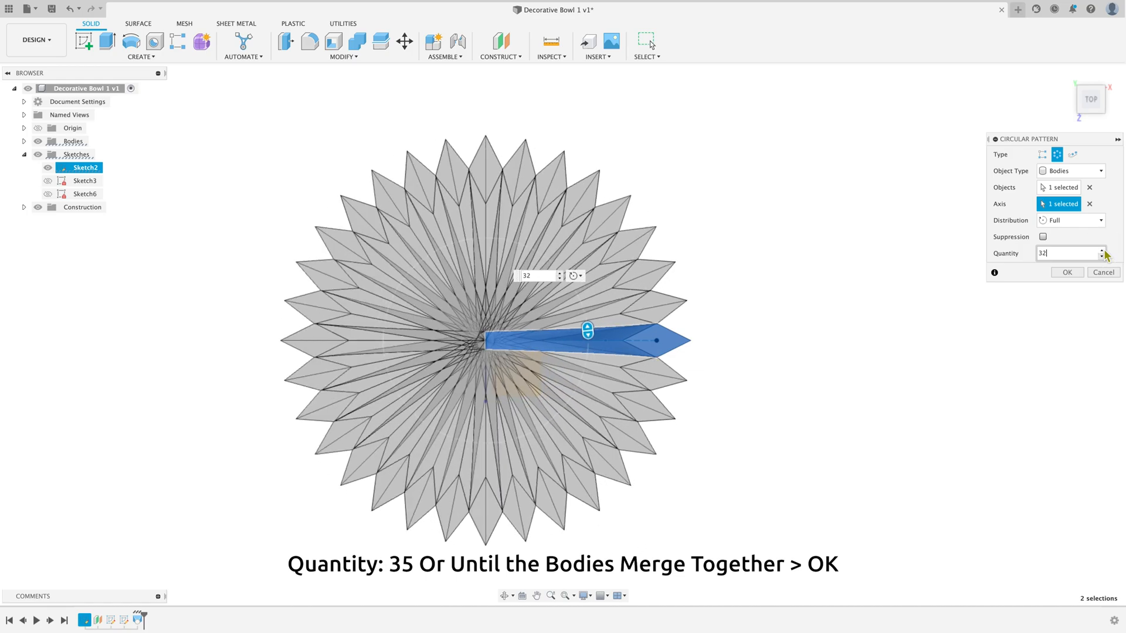
left_click(1102, 250)
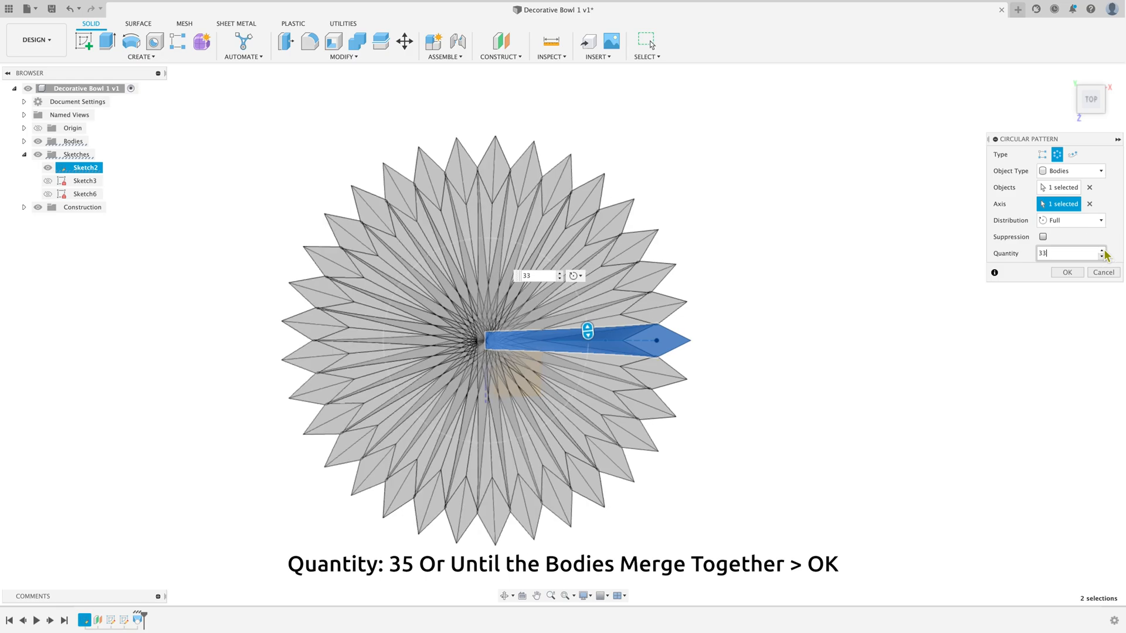
left_click(1102, 251)
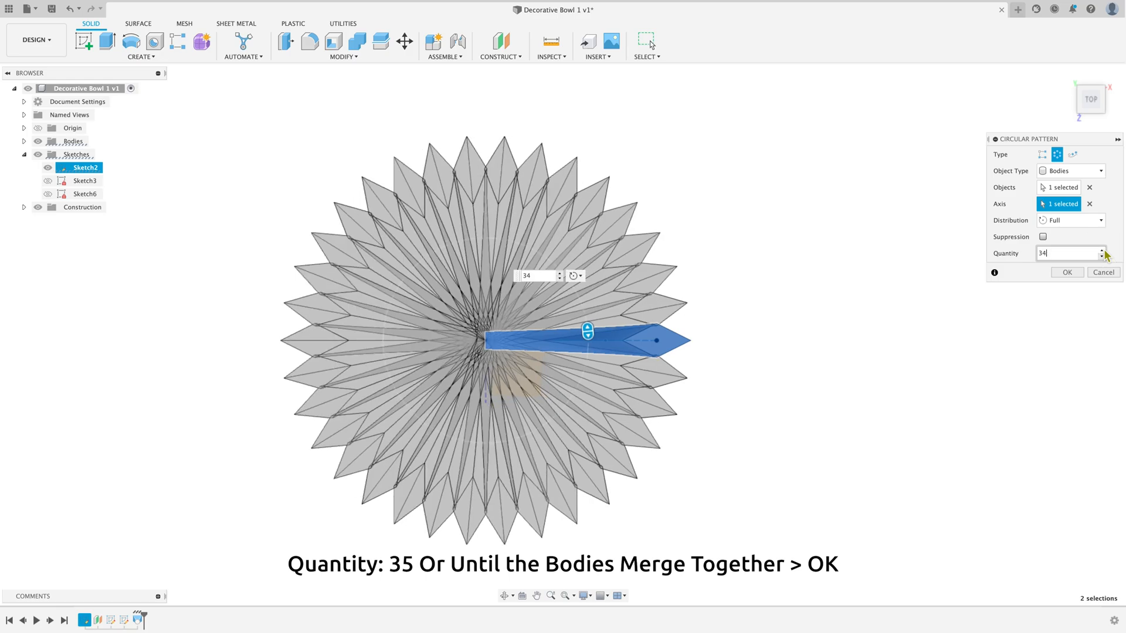
left_click(1102, 251)
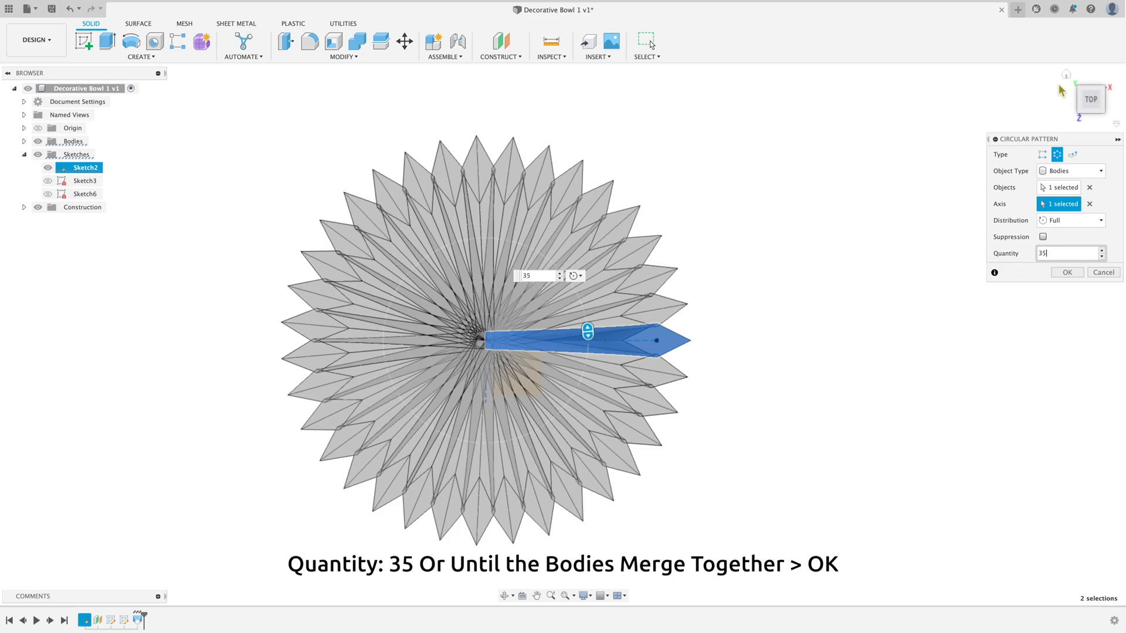
left_click(1066, 75)
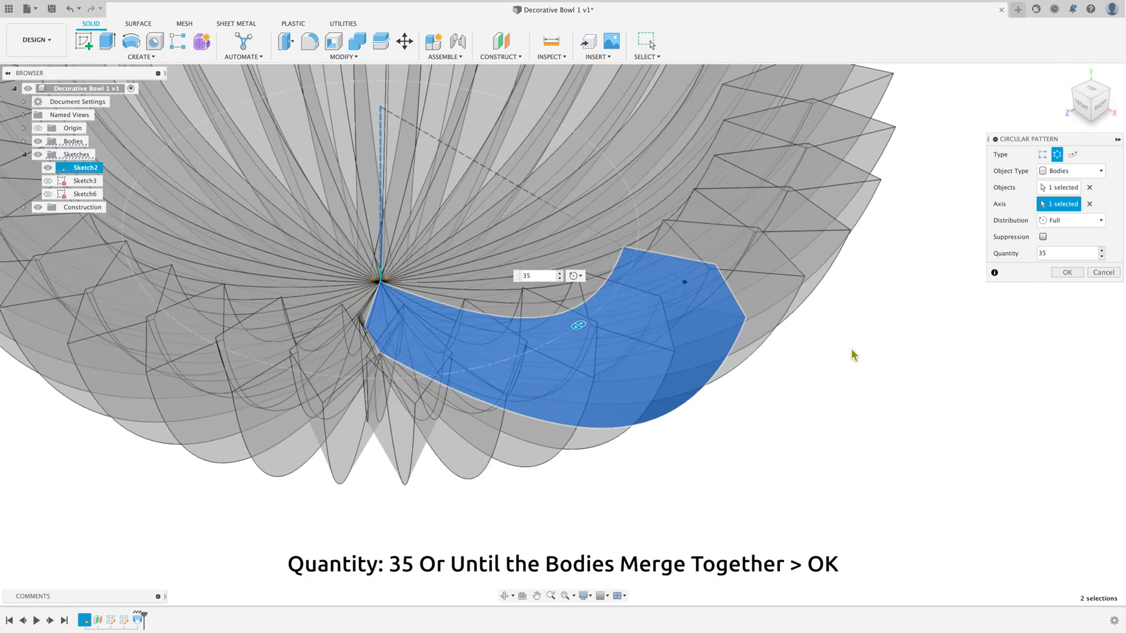
scroll(857, 357, "down", 5)
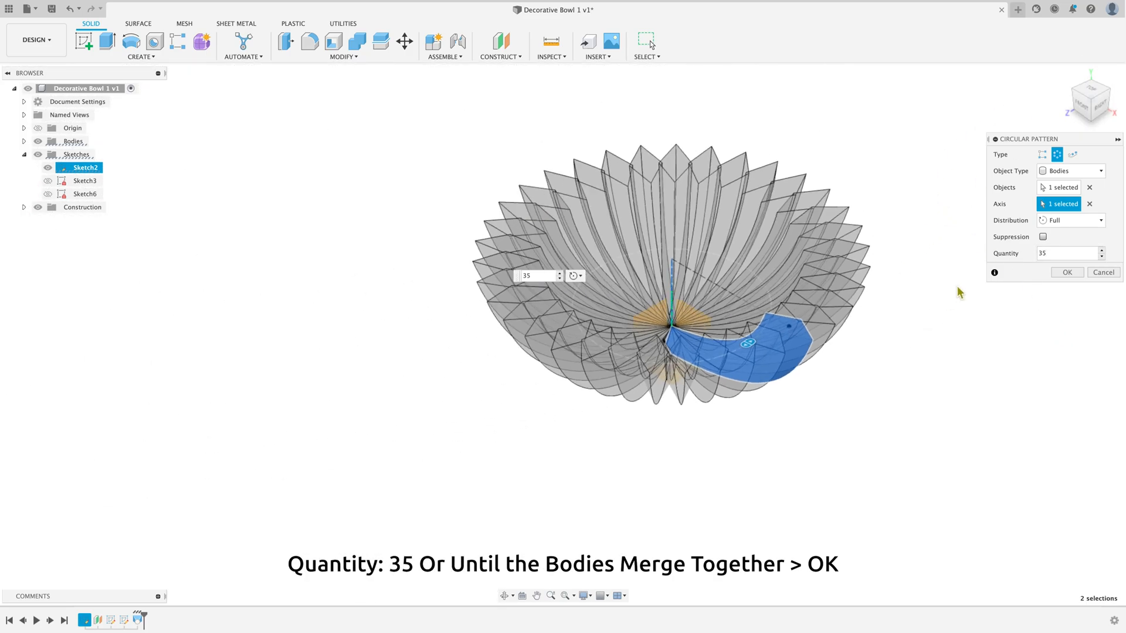
scroll(956, 288, "up", 2)
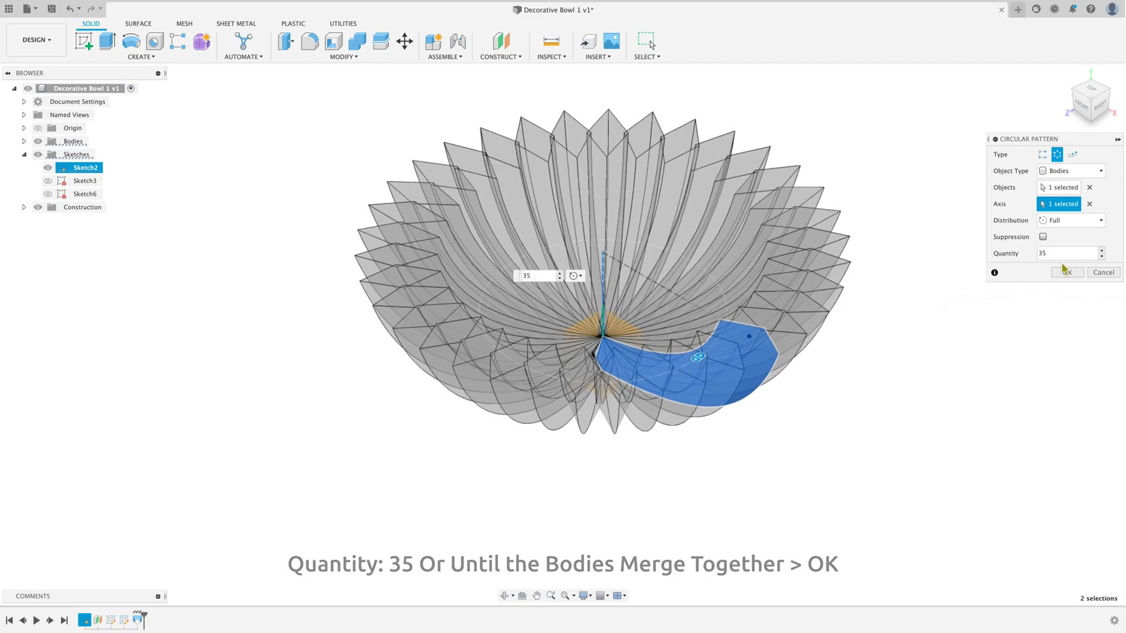
left_click(1067, 273)
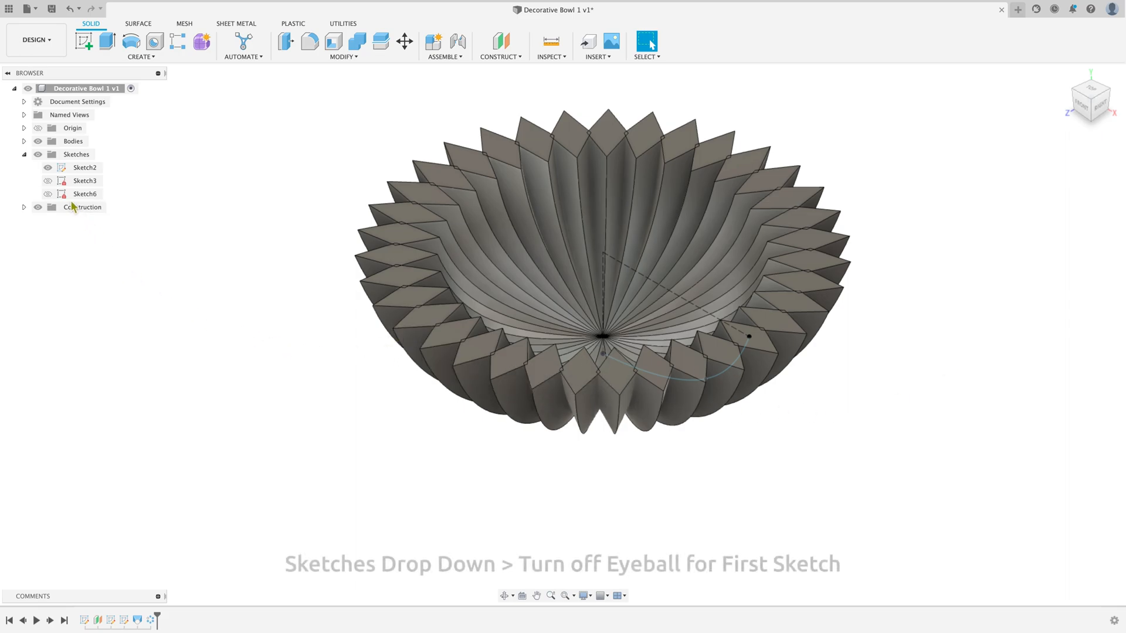
Step: Hide Sketch2 and collapse the sketch list
left_click(49, 169)
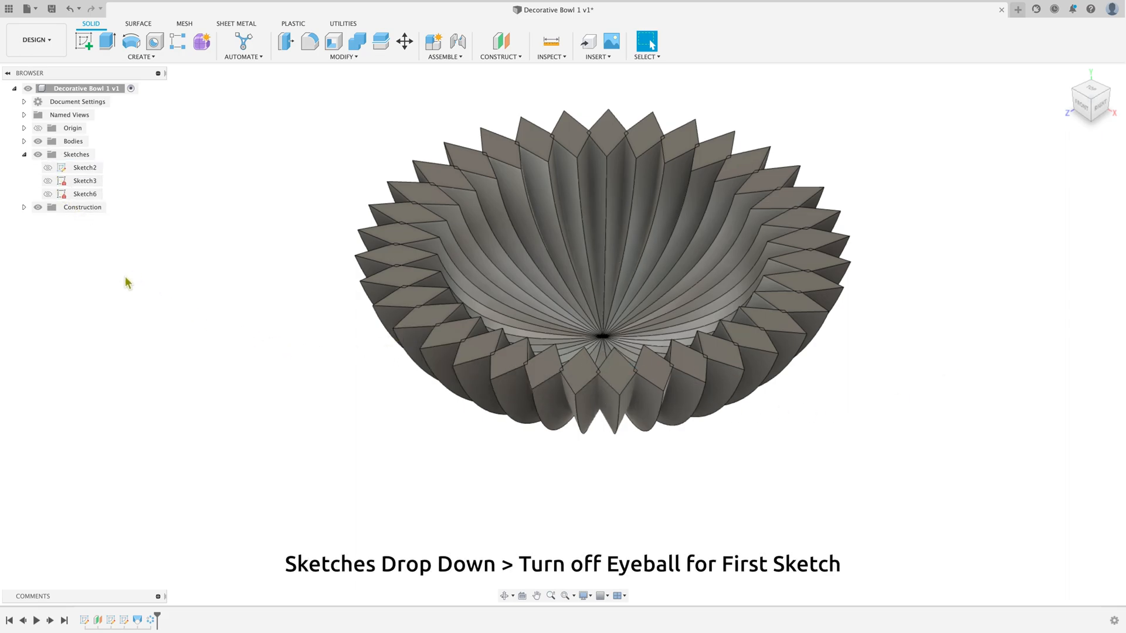
left_click(24, 155)
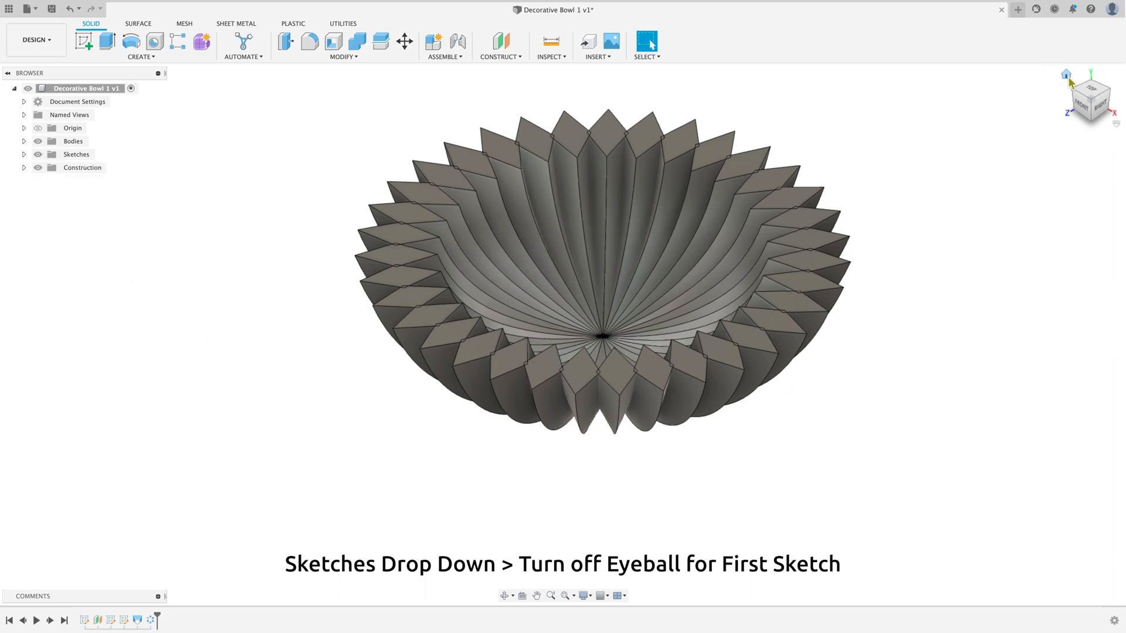
Step: Examine the patterned bowl from the home view, while orbiting around its side, and from the front
left_click(1067, 76)
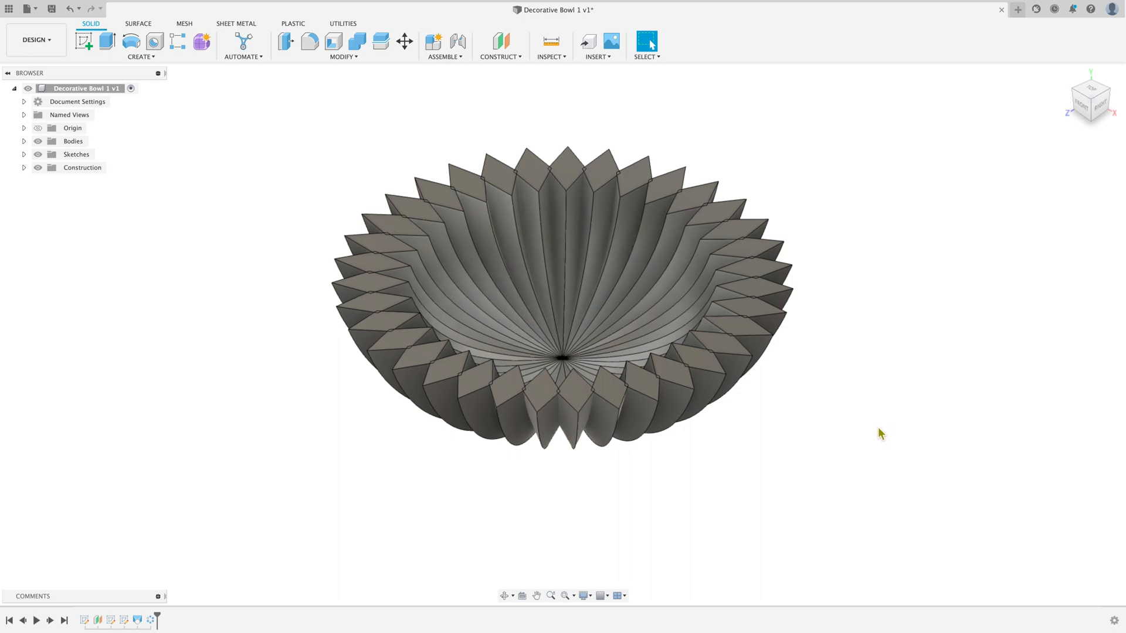
left_click(510, 595)
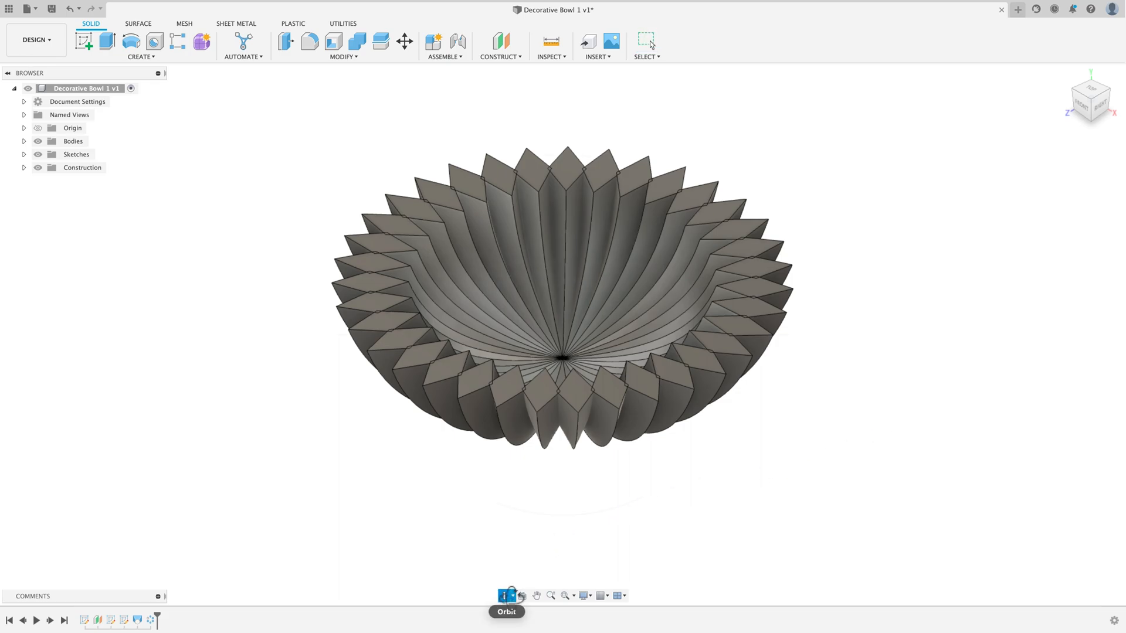
left_click_drag(686, 530, 671, 499)
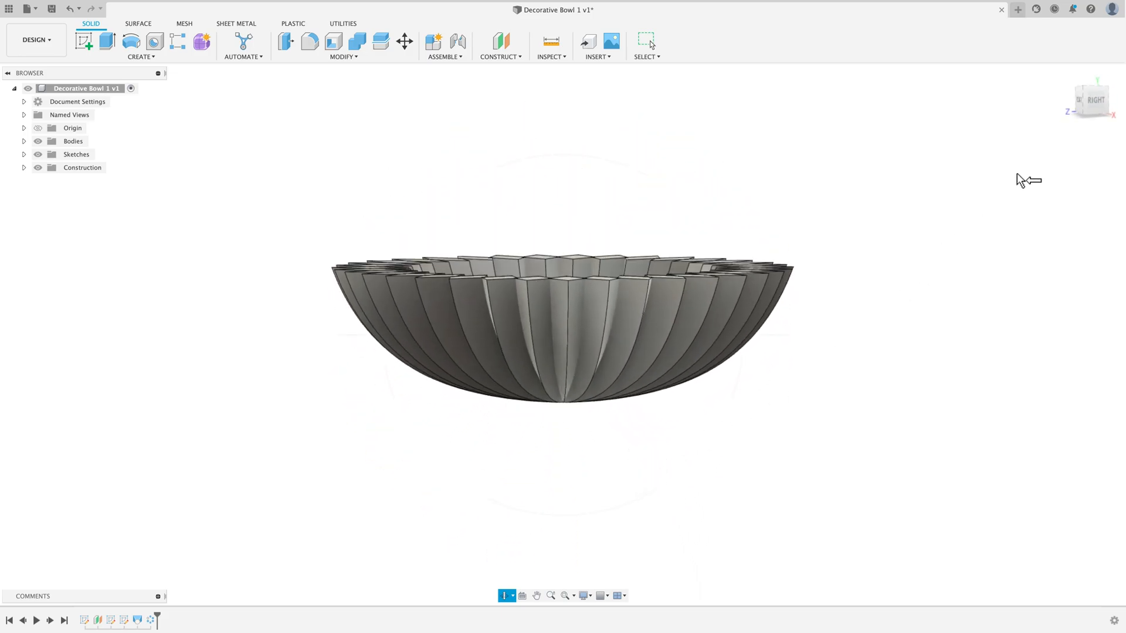
mouse_move(1092, 119)
left_click(1078, 104)
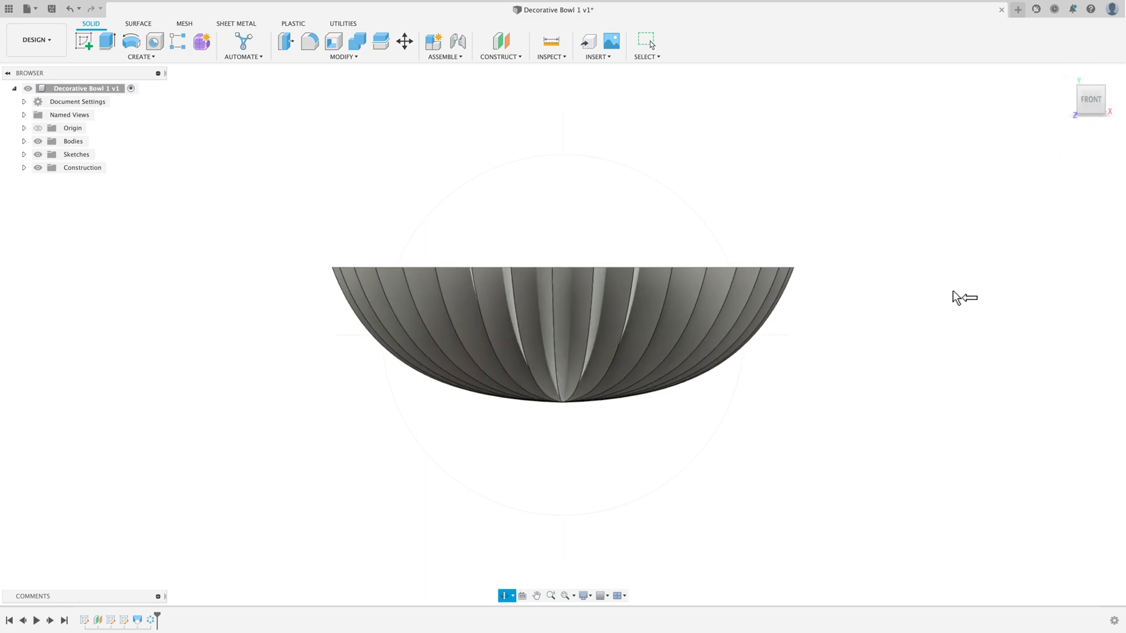
right_click(583, 438)
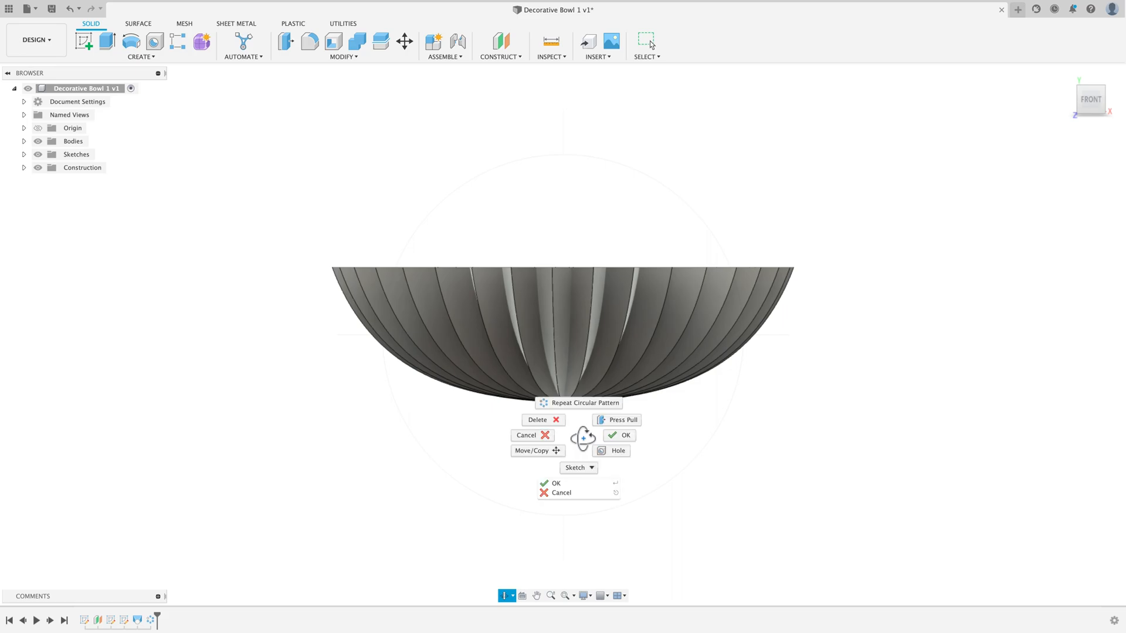
left_click(630, 445)
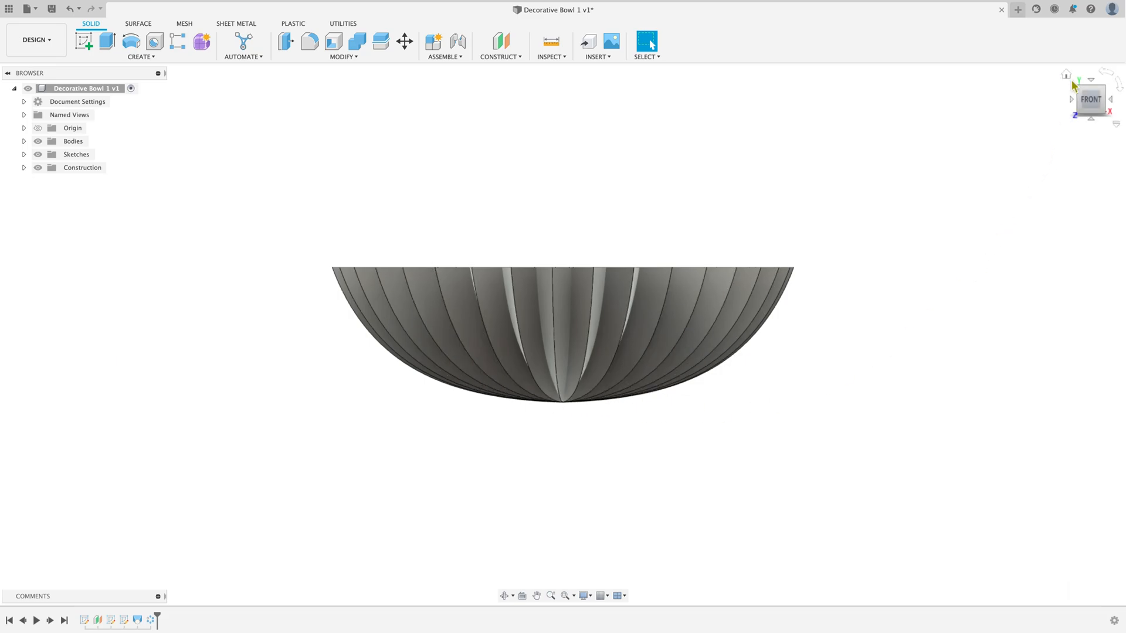
Step: Switch the visual style to shaded without visible edges and check the bowl from the front and home views
left_click(1065, 74)
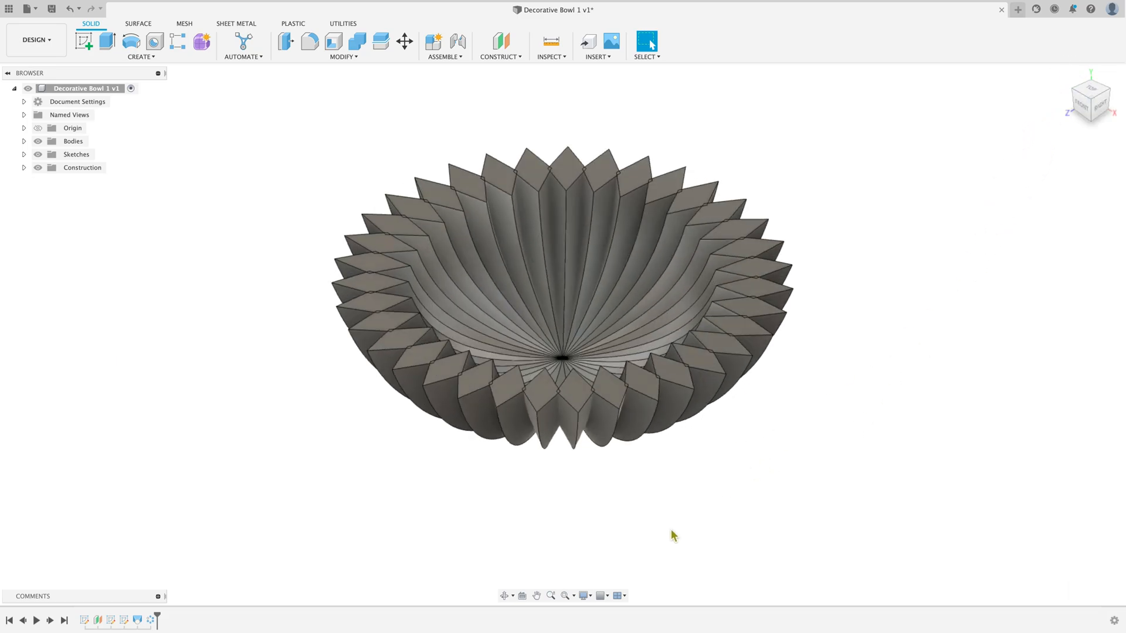
left_click(584, 596)
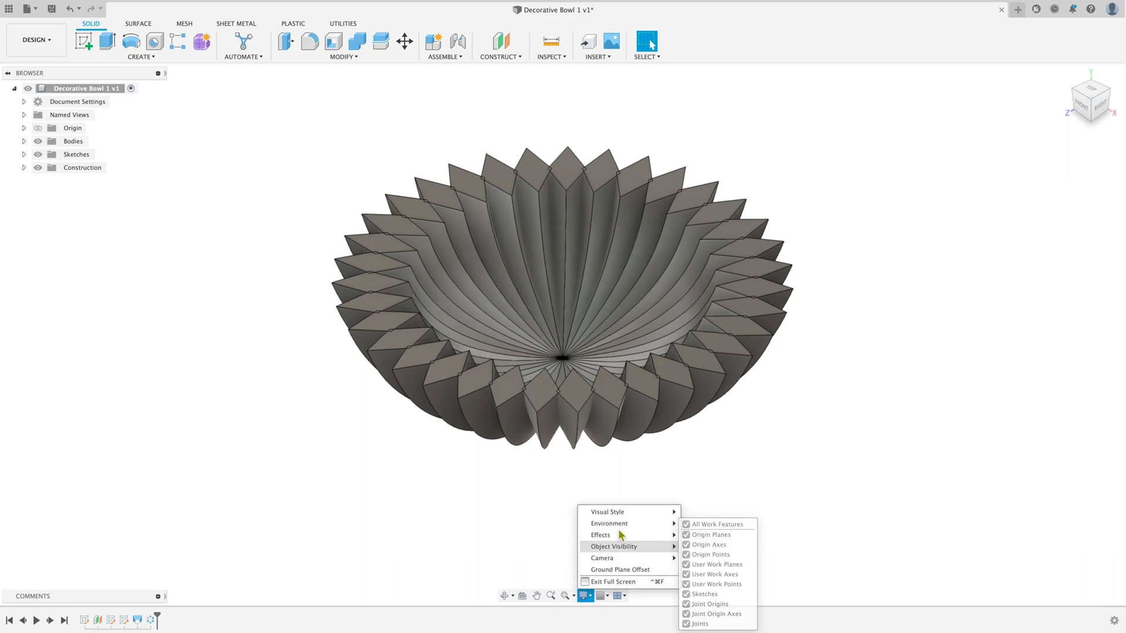
mouse_move(666, 514)
left_click(703, 512)
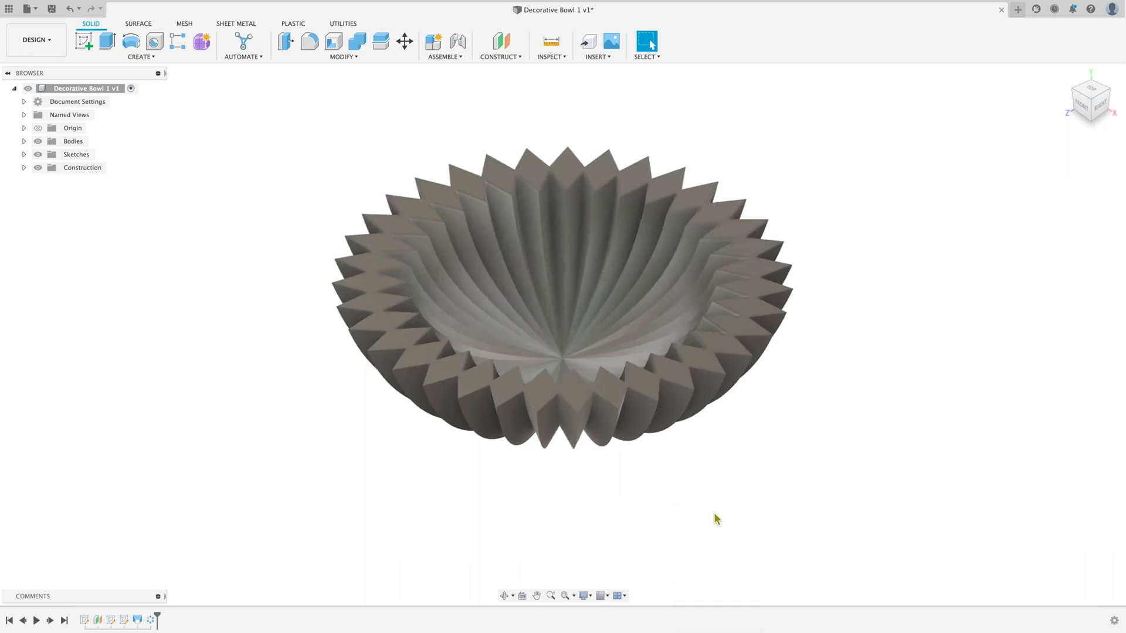
mouse_move(1100, 109)
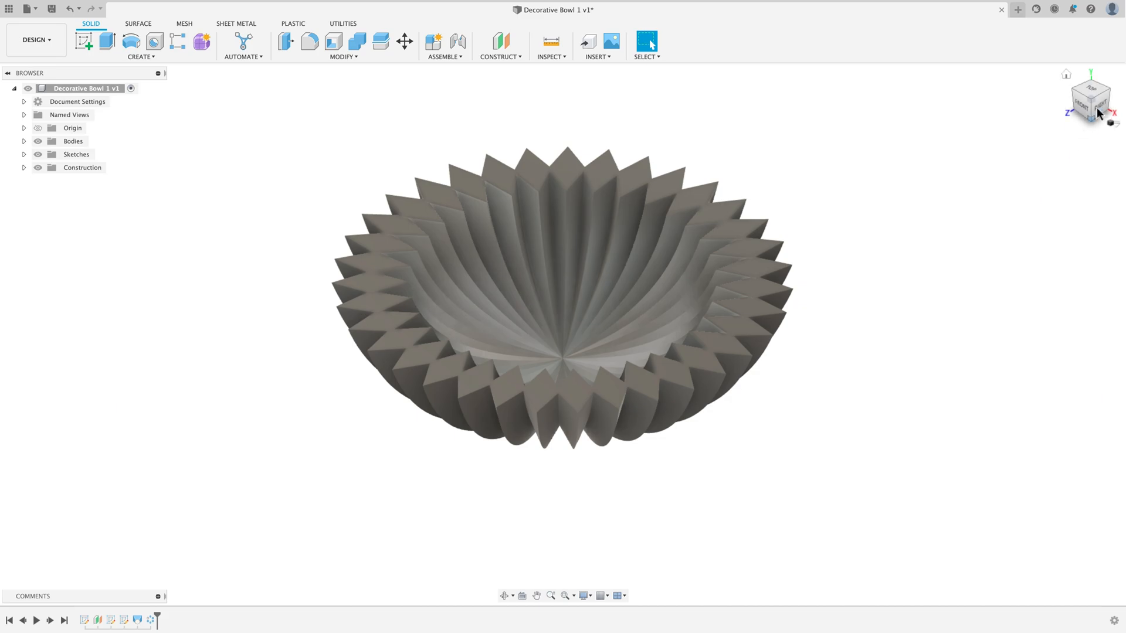
mouse_move(1100, 108)
left_mouse_down()
mouse_move(1098, 68)
mouse_move(1057, 88)
left_mouse_up()
left_click(1085, 111)
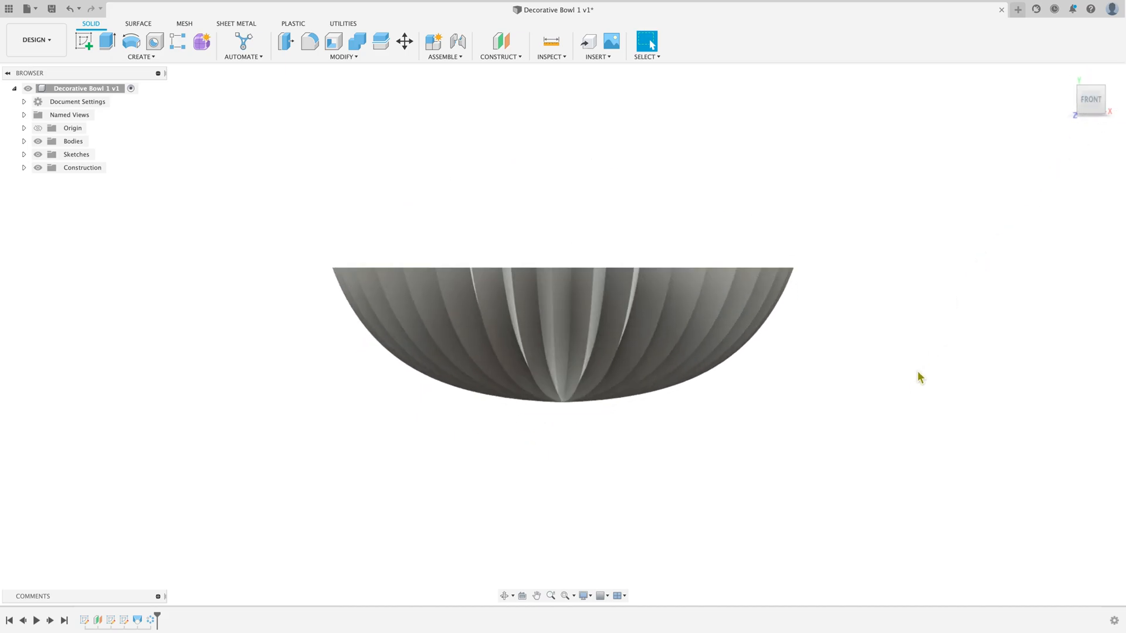
left_click(1066, 77)
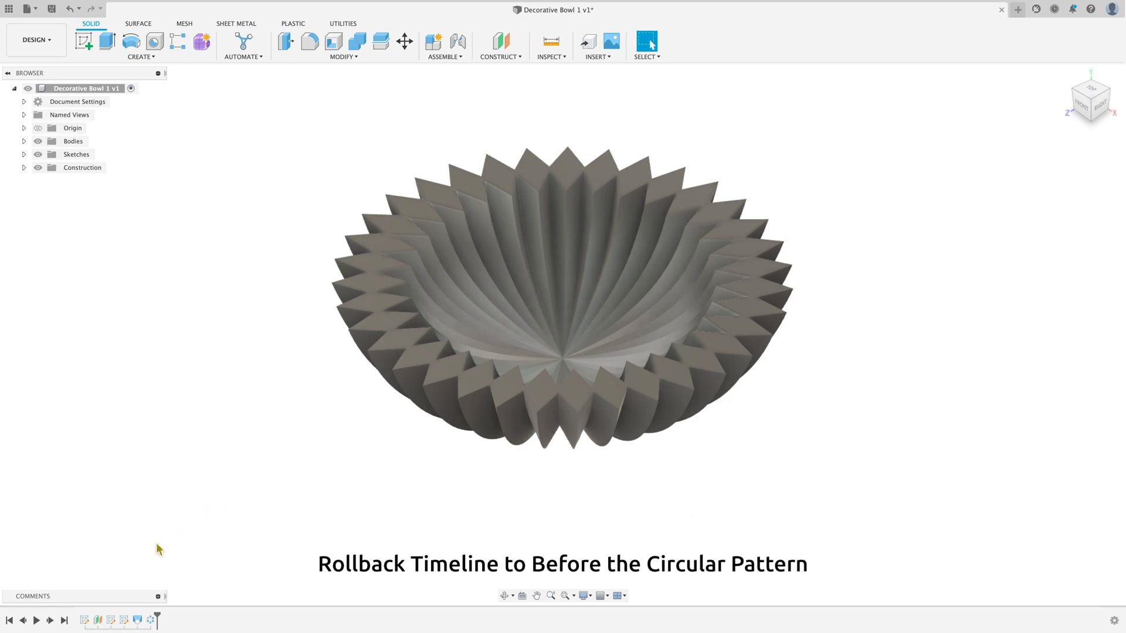
Step: Roll the timeline back to before the circular pattern, leaving the single curved segment in view
left_click_drag(160, 619, 144, 618)
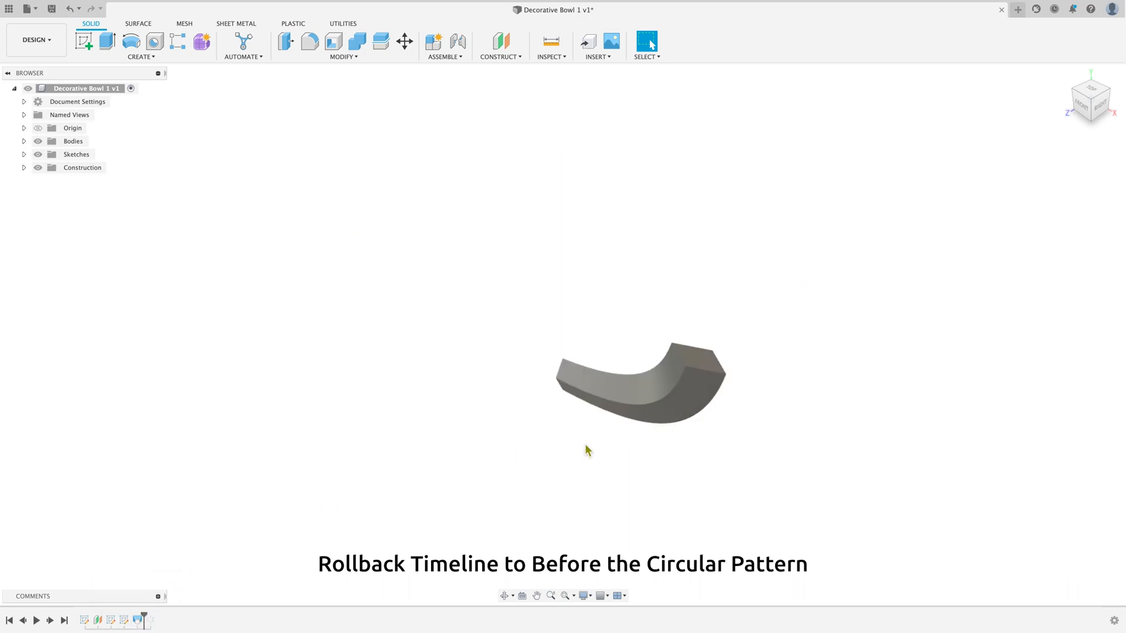
left_click(1082, 107)
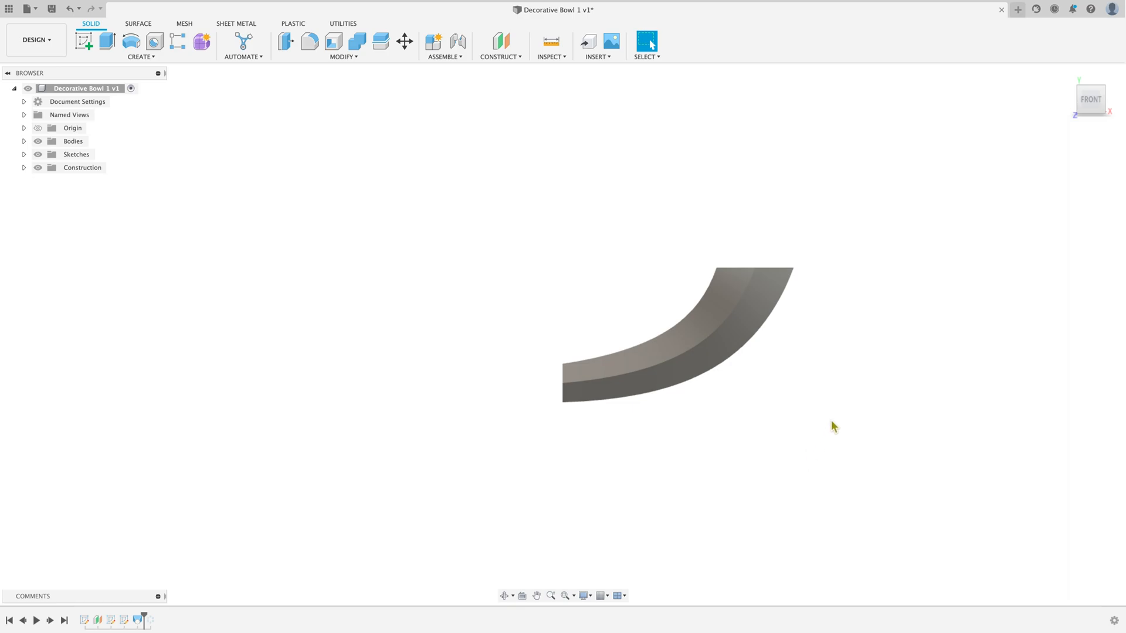
left_click_drag(1084, 100, 1029, 140)
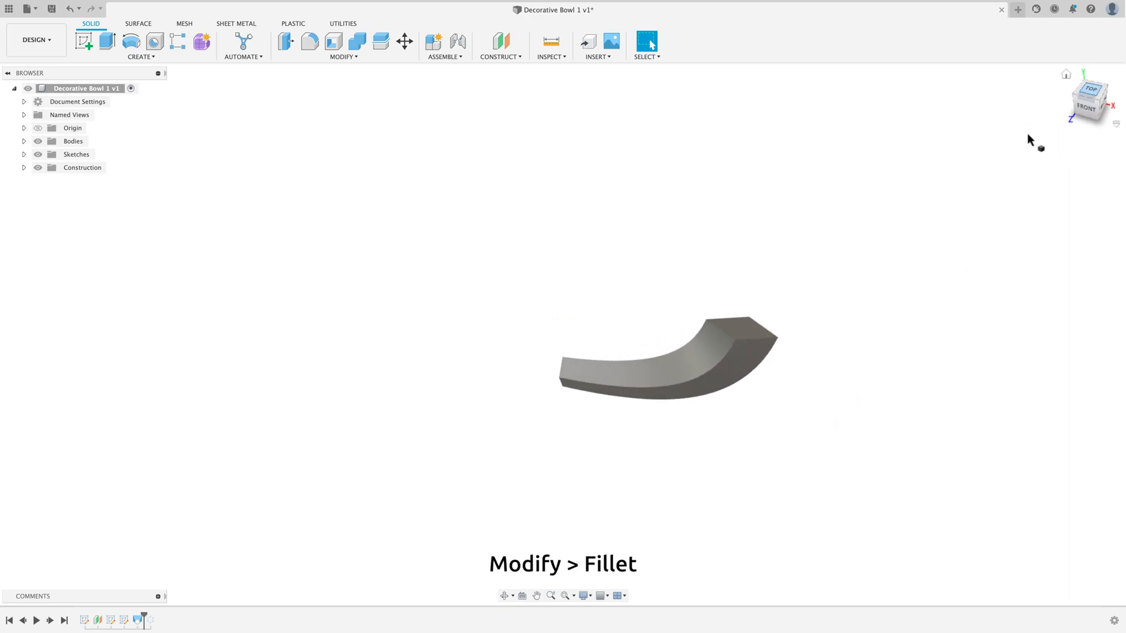
Step: Fillet the four lengthwise edges of the curved segment with a 0.125 in radius
left_click(344, 57)
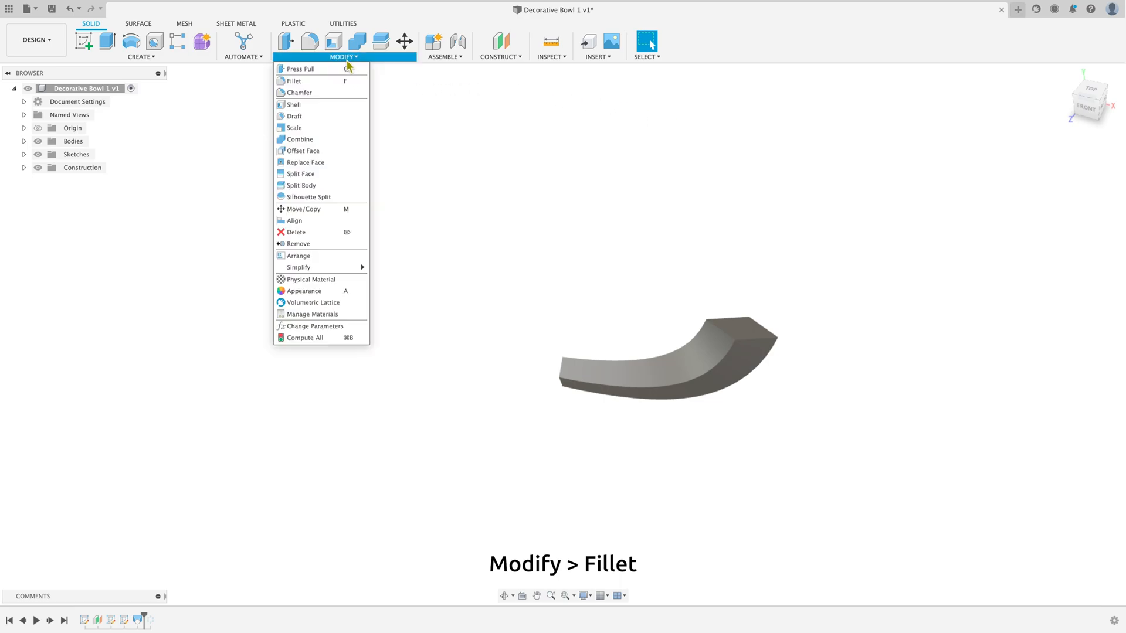
left_click(339, 84)
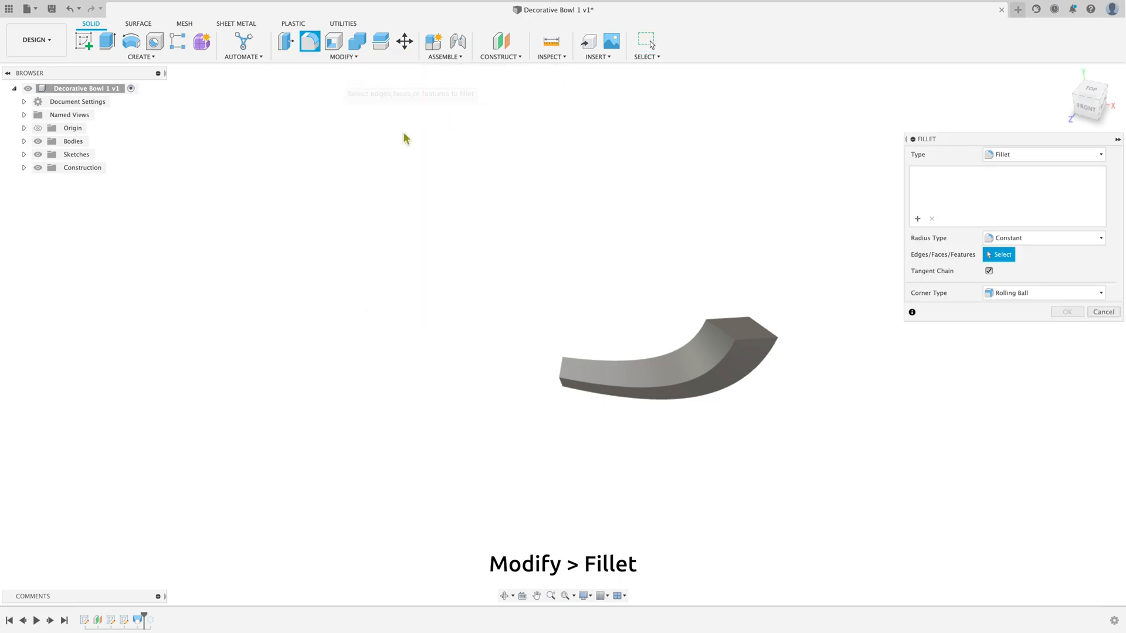
left_click(775, 352)
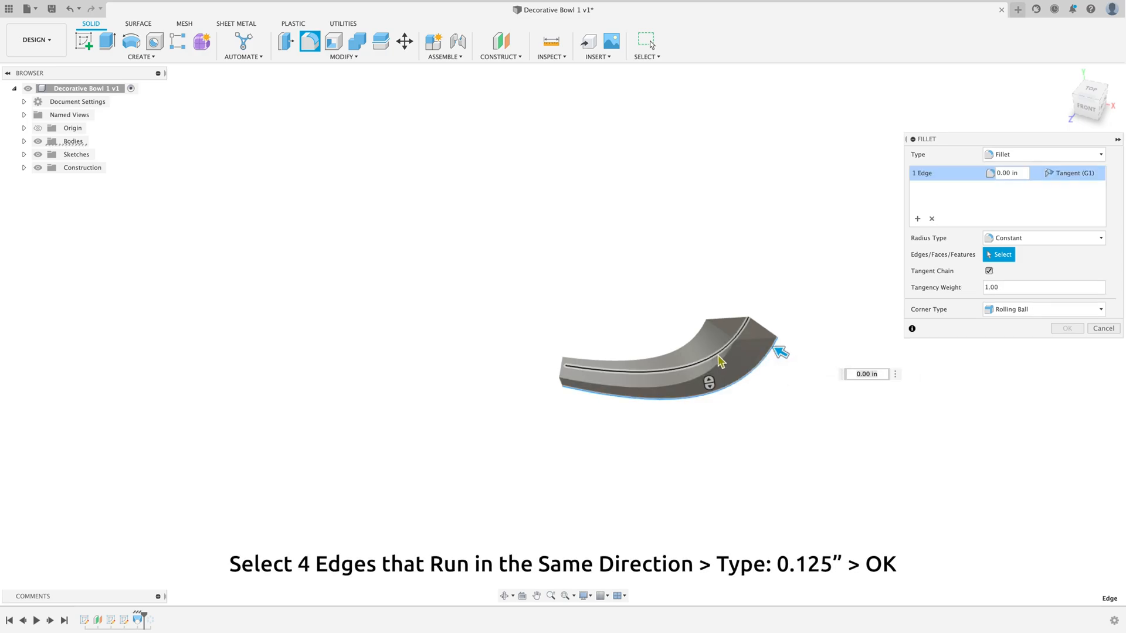
left_click(724, 364)
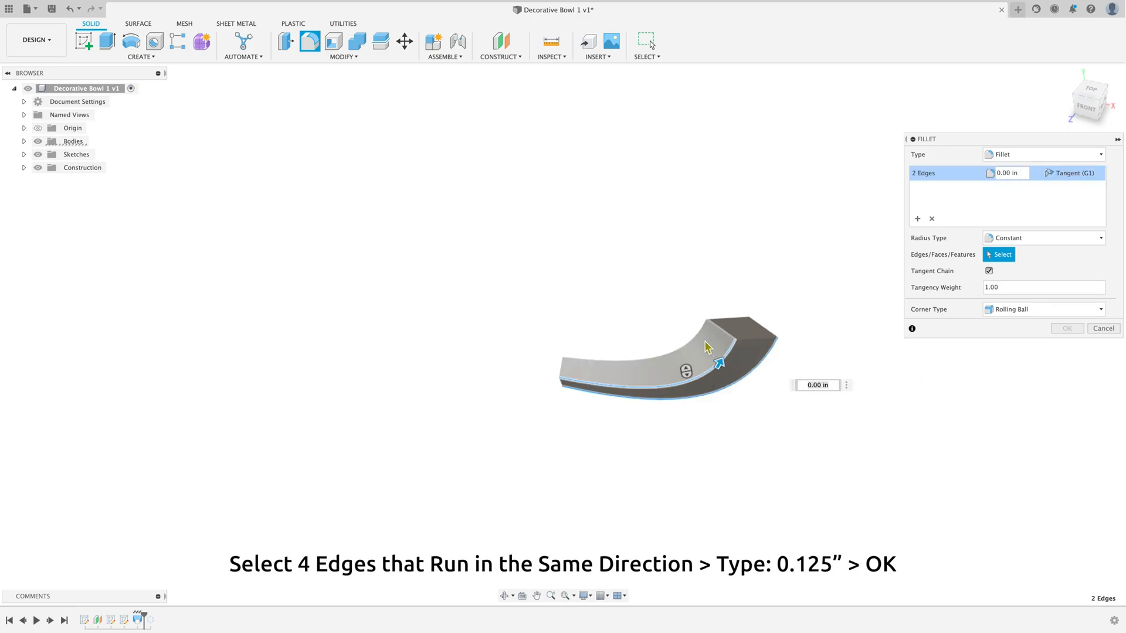
left_click(723, 342)
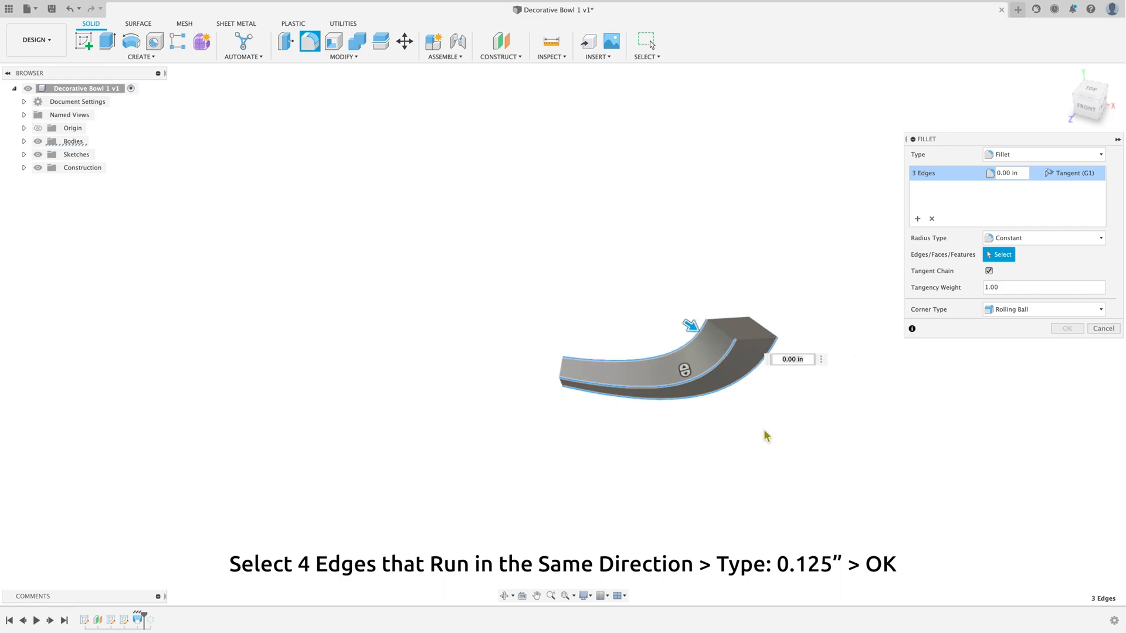
left_click(504, 596)
left_click_drag(756, 455, 614, 449)
right_click(631, 423)
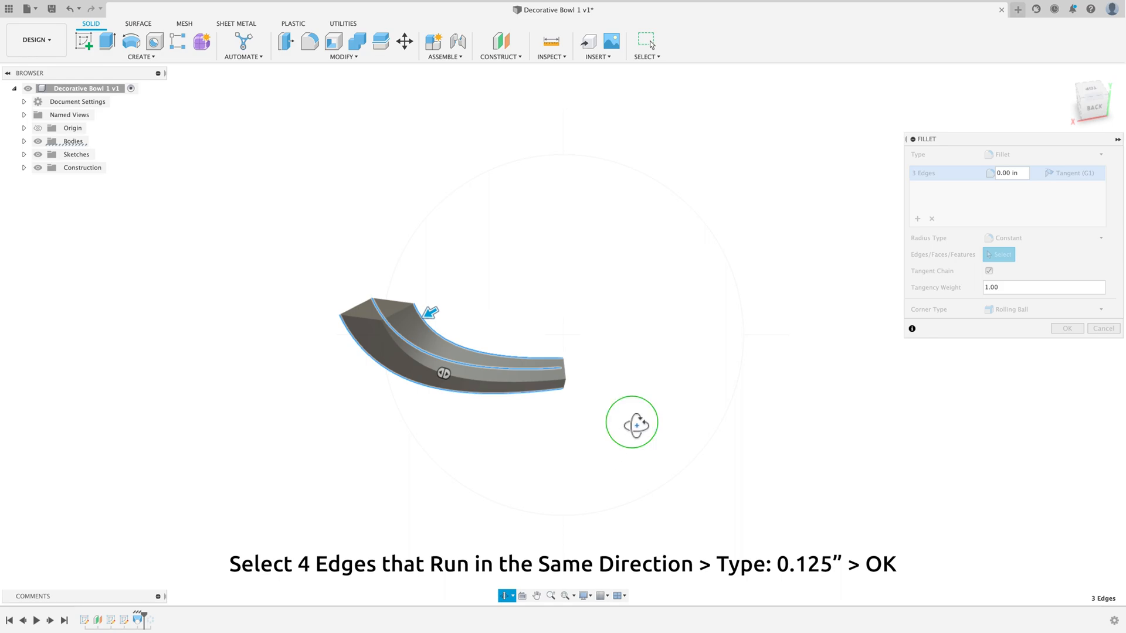
left_click(669, 423)
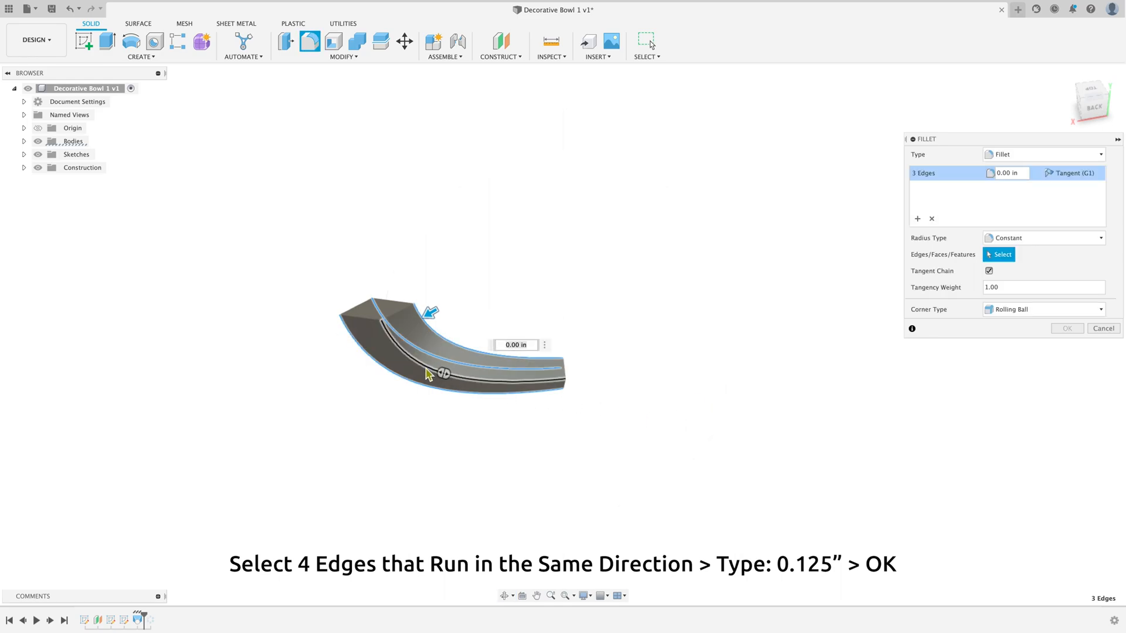
left_click(527, 371)
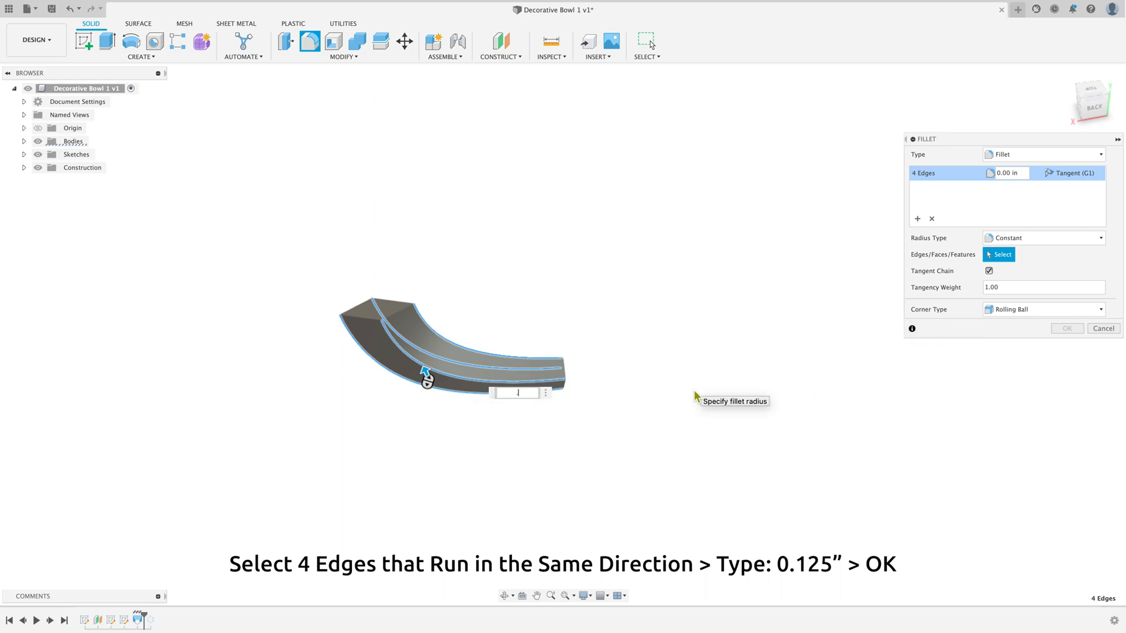
key("Return")
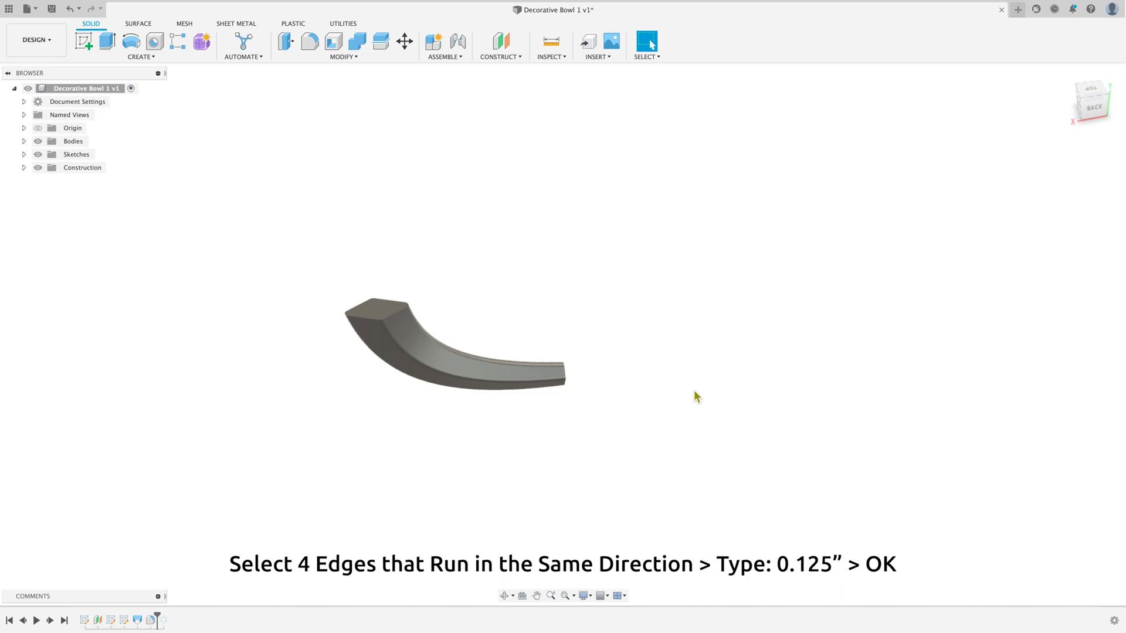
Step: Fillet the edge loop around the segment's top face with a 0.125 in radius
left_click(504, 596)
left_click_drag(584, 484, 422, 448)
left_click_drag(346, 427, 342, 445)
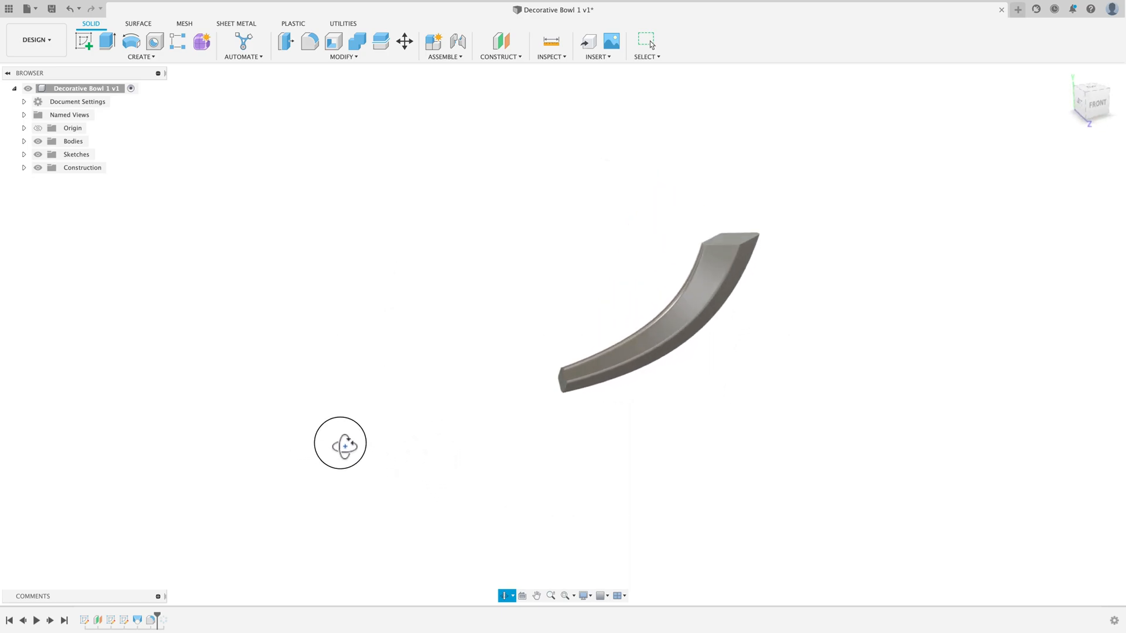
right_click(296, 378)
left_click(328, 372)
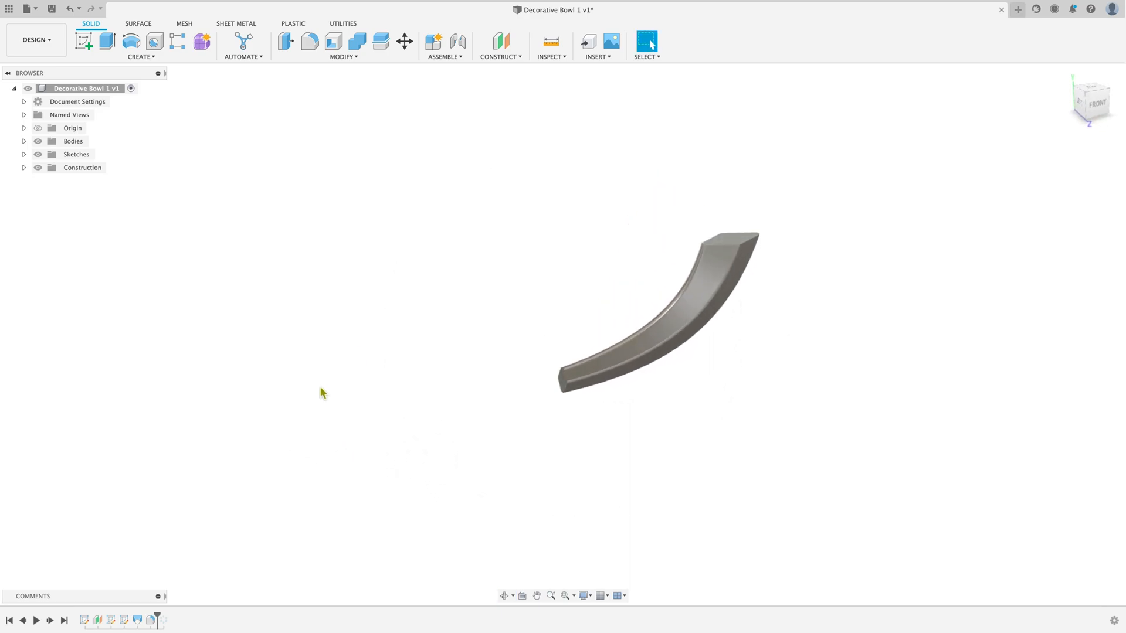
left_click(356, 57)
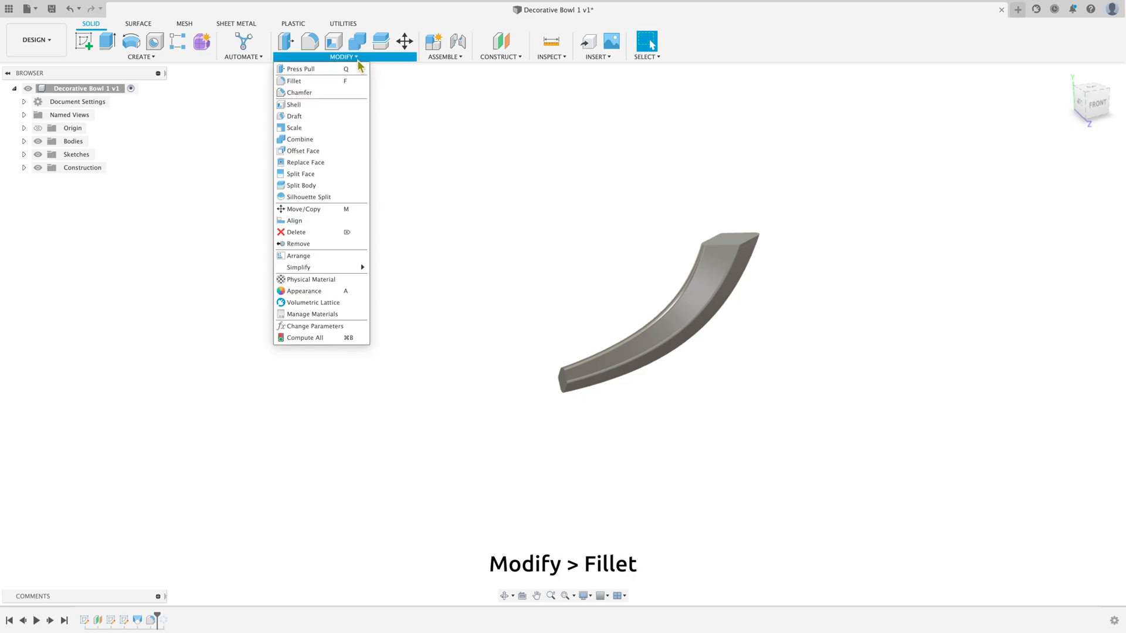
left_click(353, 81)
scroll(806, 237, "up", 3)
scroll(708, 198, "up", 3)
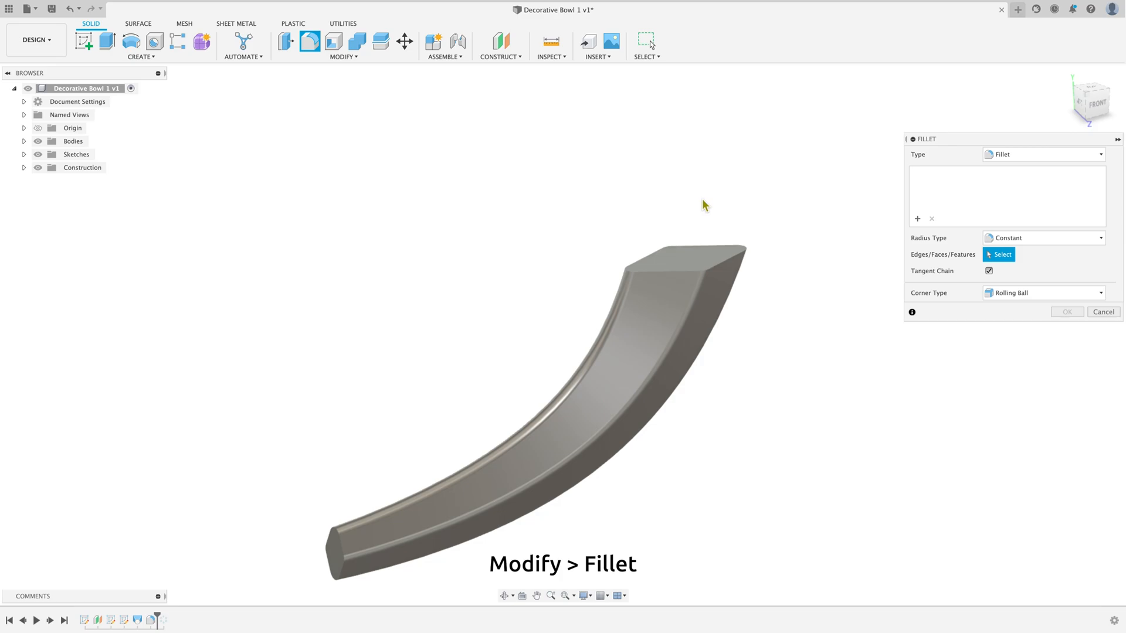
left_click(665, 273)
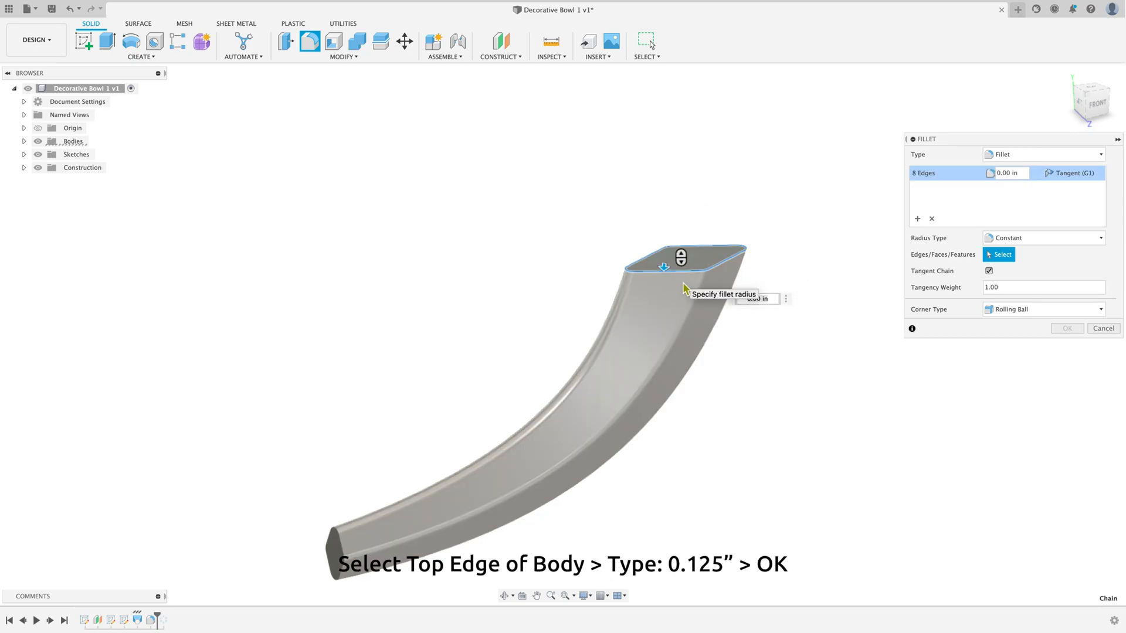
middle_click_drag(886, 513, 1020, 490)
scroll(1020, 490, "up", 3)
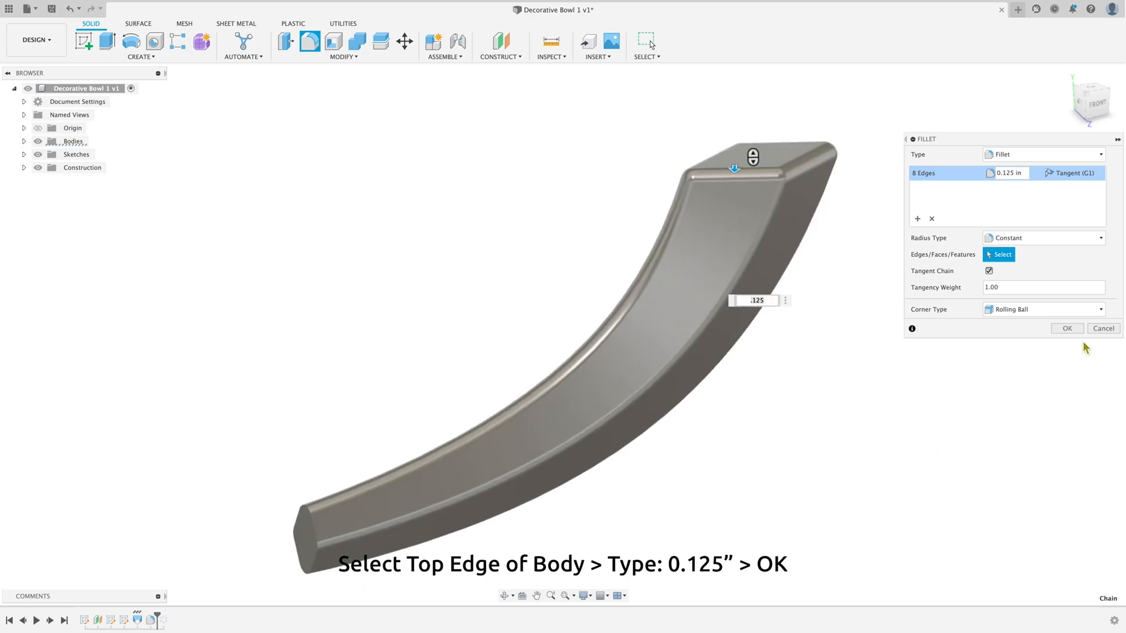
left_click(1064, 330)
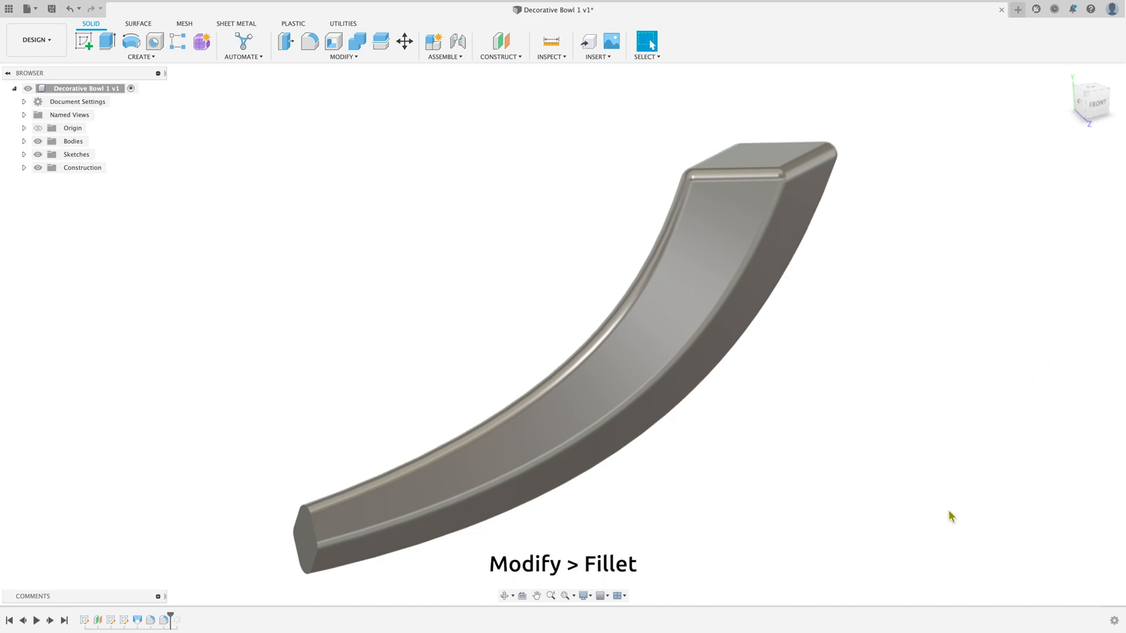
Step: Fillet the edges of the segment's bottom end face with a 0.125 in radius
scroll(951, 516, "down", 1)
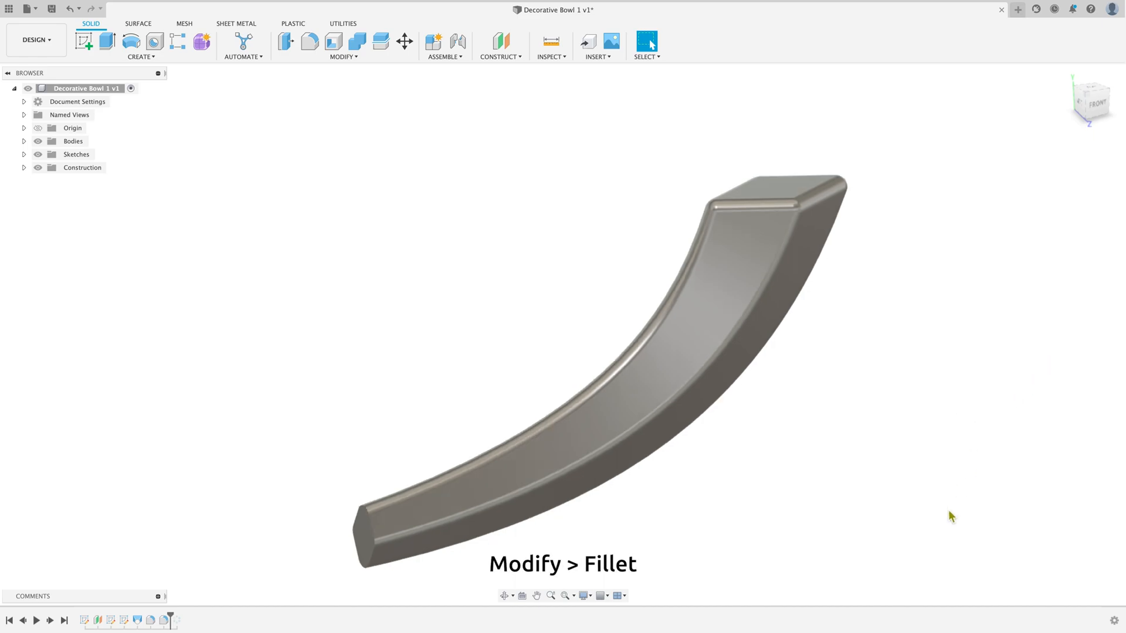
left_click(343, 56)
left_click(340, 81)
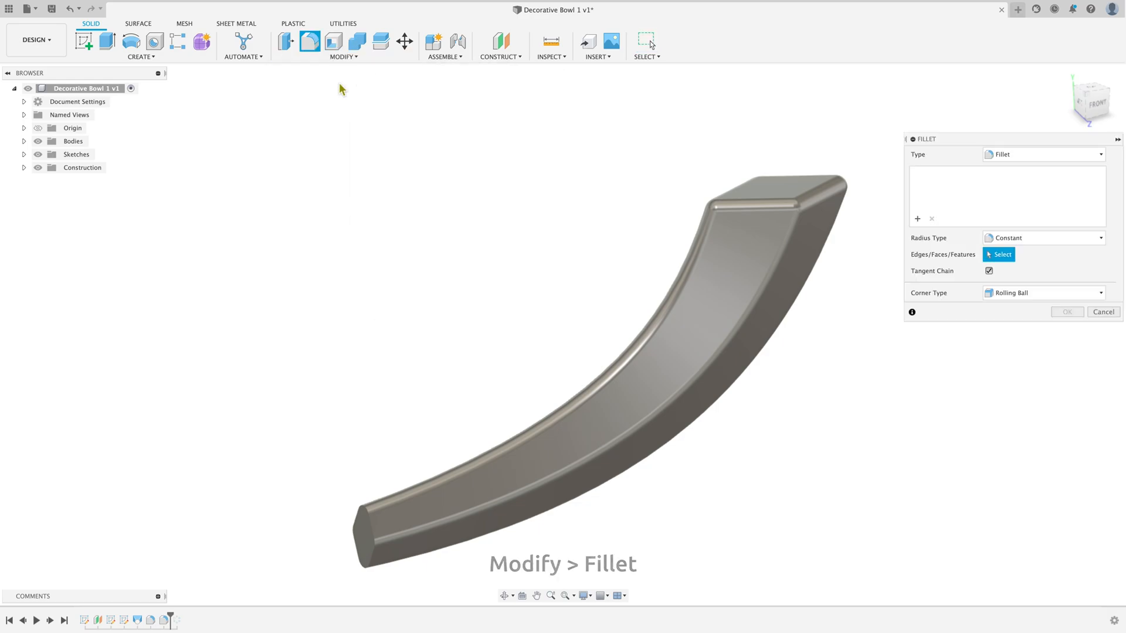
left_click(363, 546)
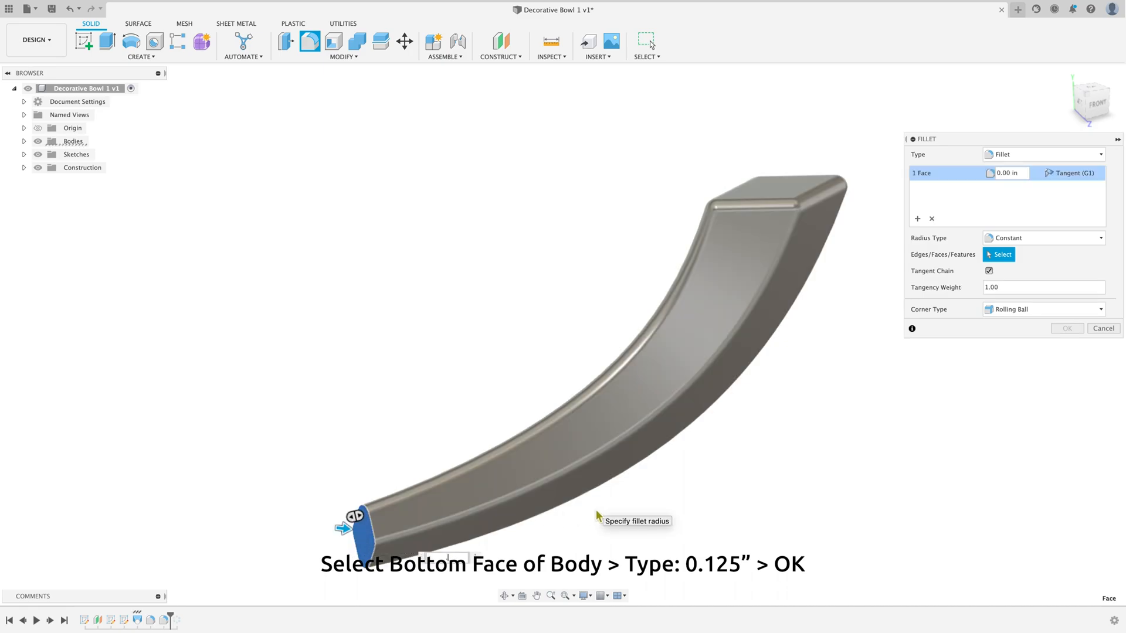
key("Return")
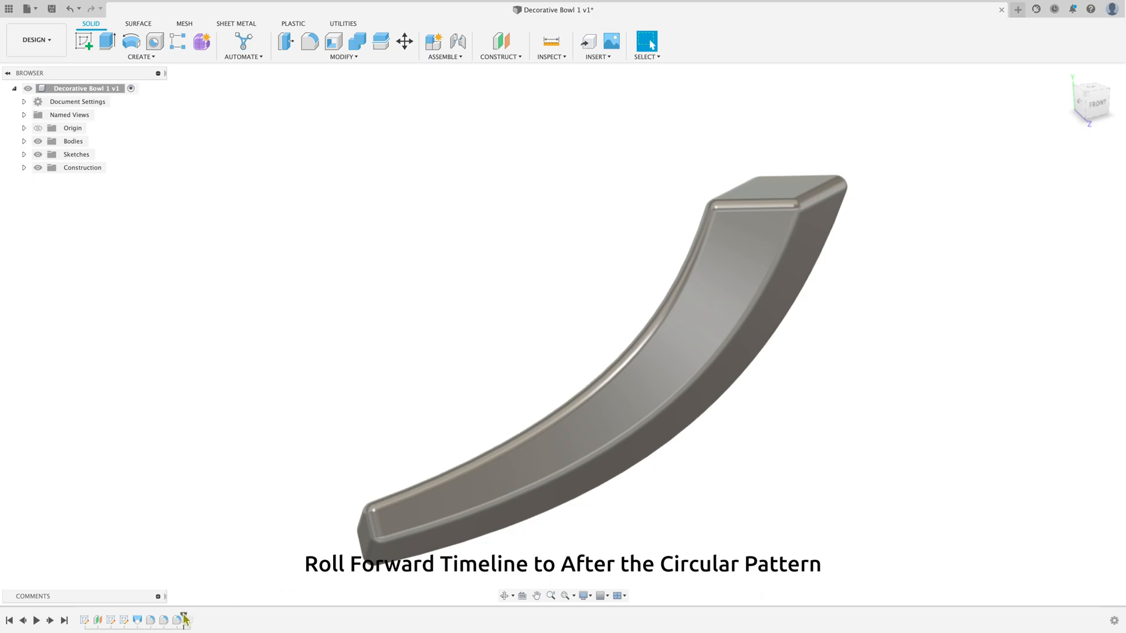
Step: Roll the timeline forward past the circular pattern and examine the filleted bowl from the home view and other angles
left_click_drag(184, 619, 197, 619)
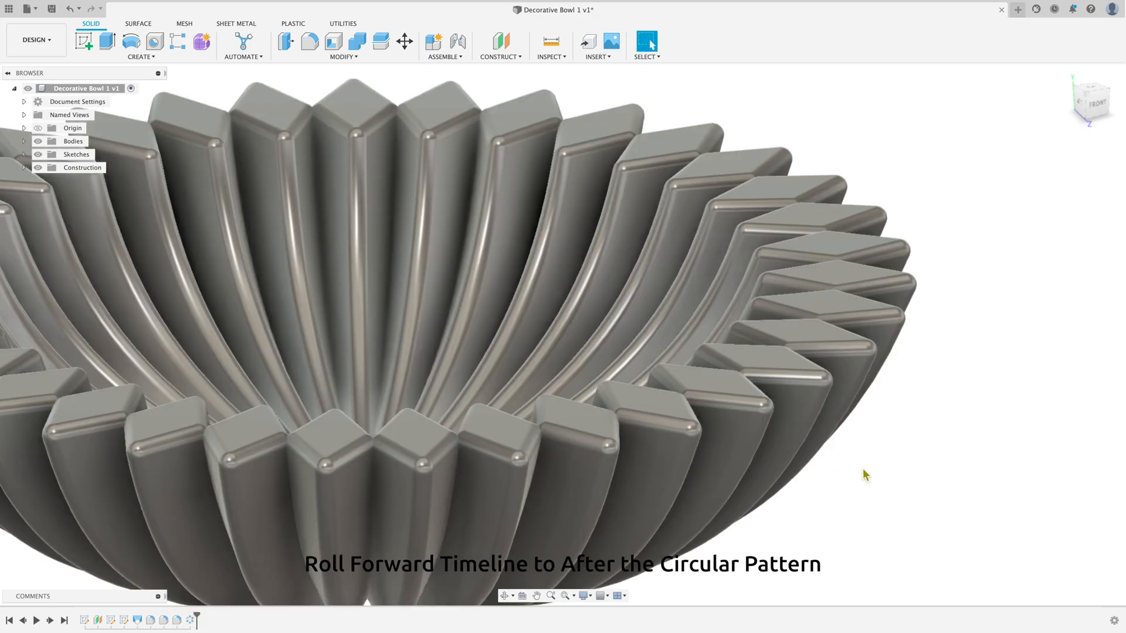
scroll(904, 484, "down", 10)
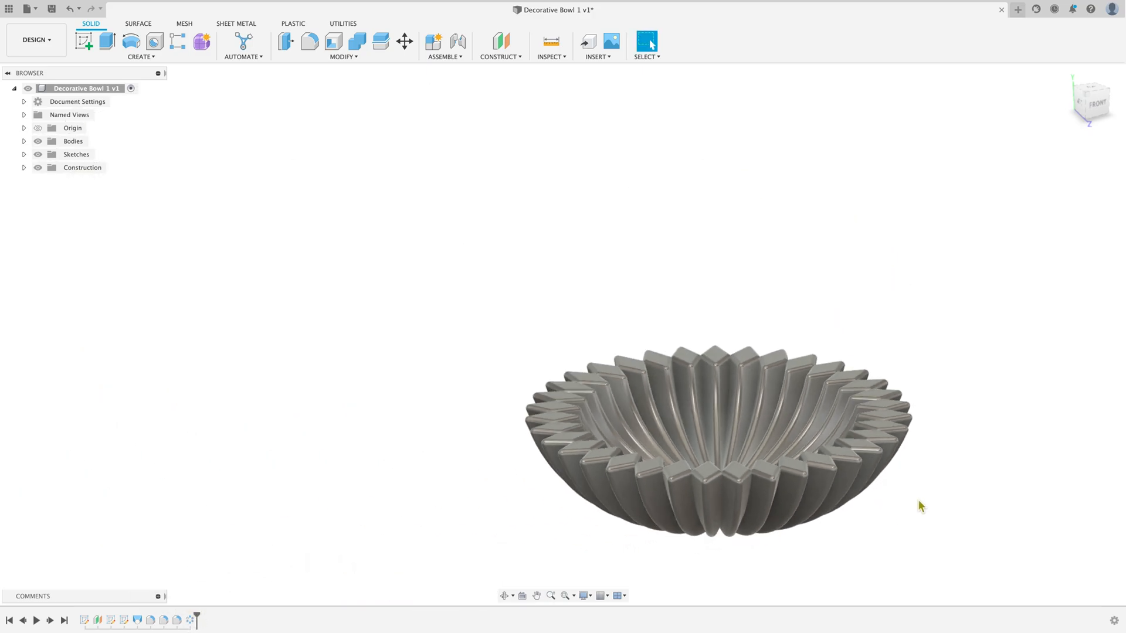
scroll(921, 507, "up", 2)
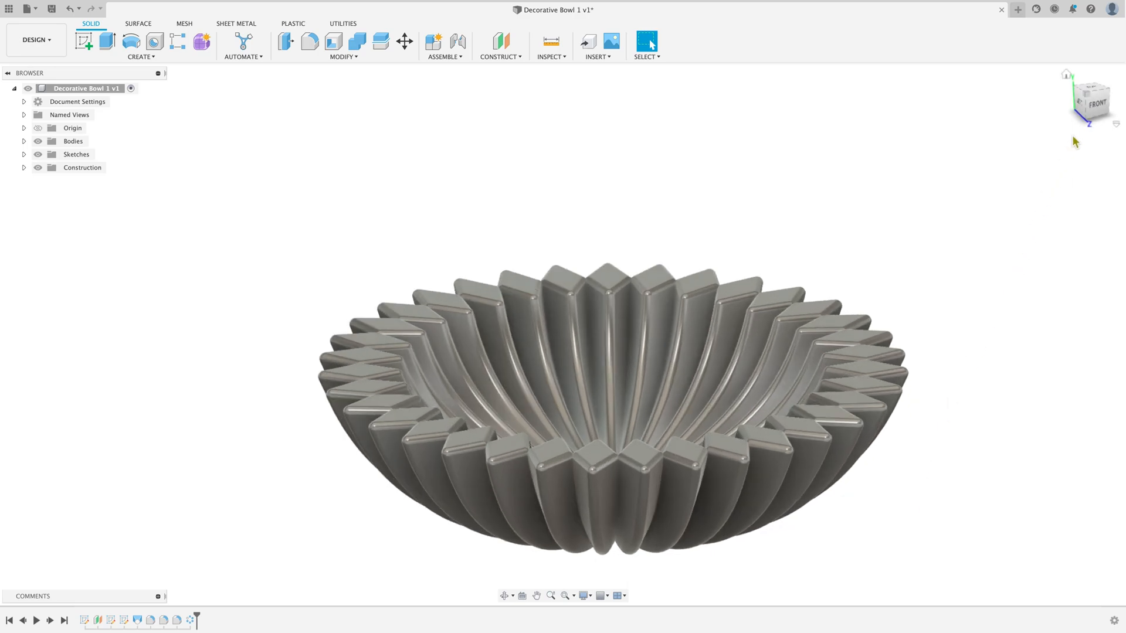
left_click(1066, 74)
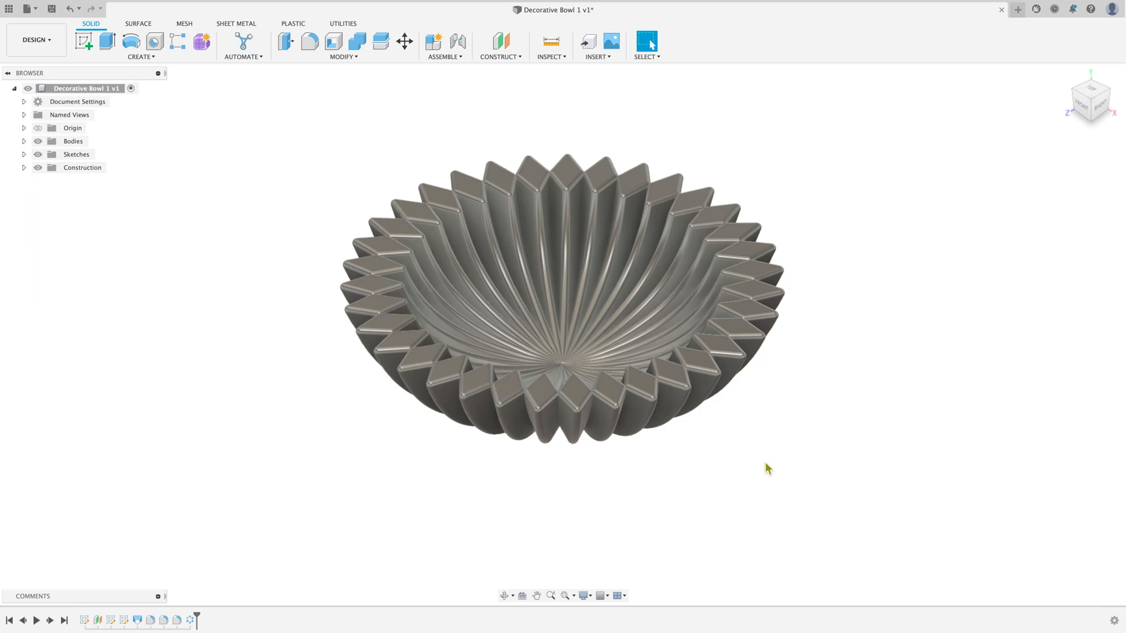
left_click(503, 596)
left_click_drag(713, 445, 575, 472)
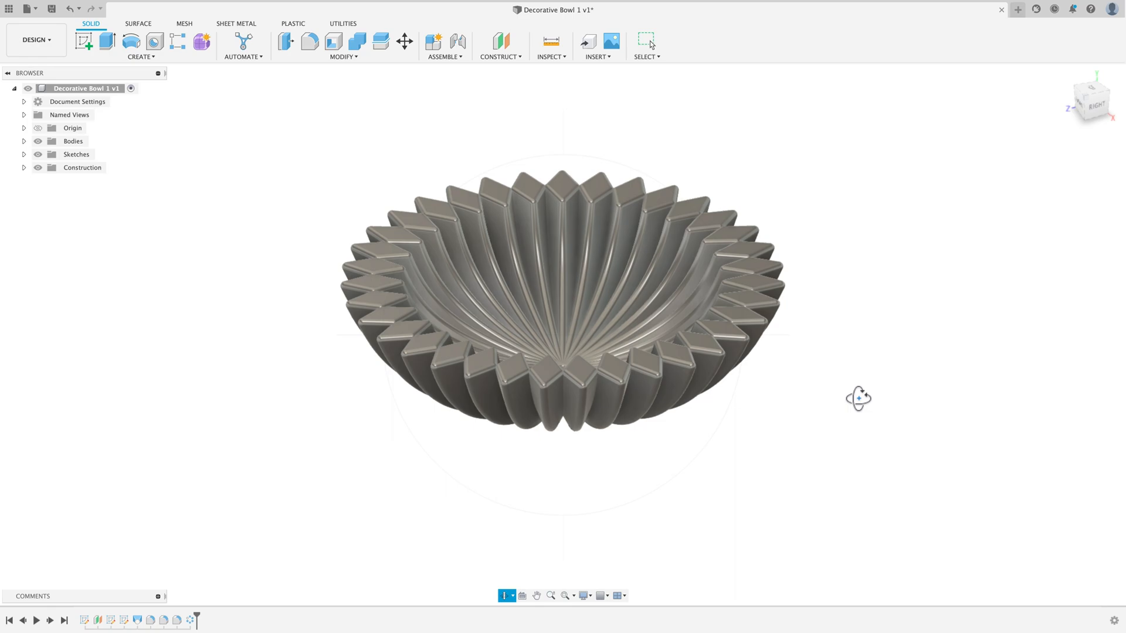
key("Escape")
scroll(624, 420, "down", 8)
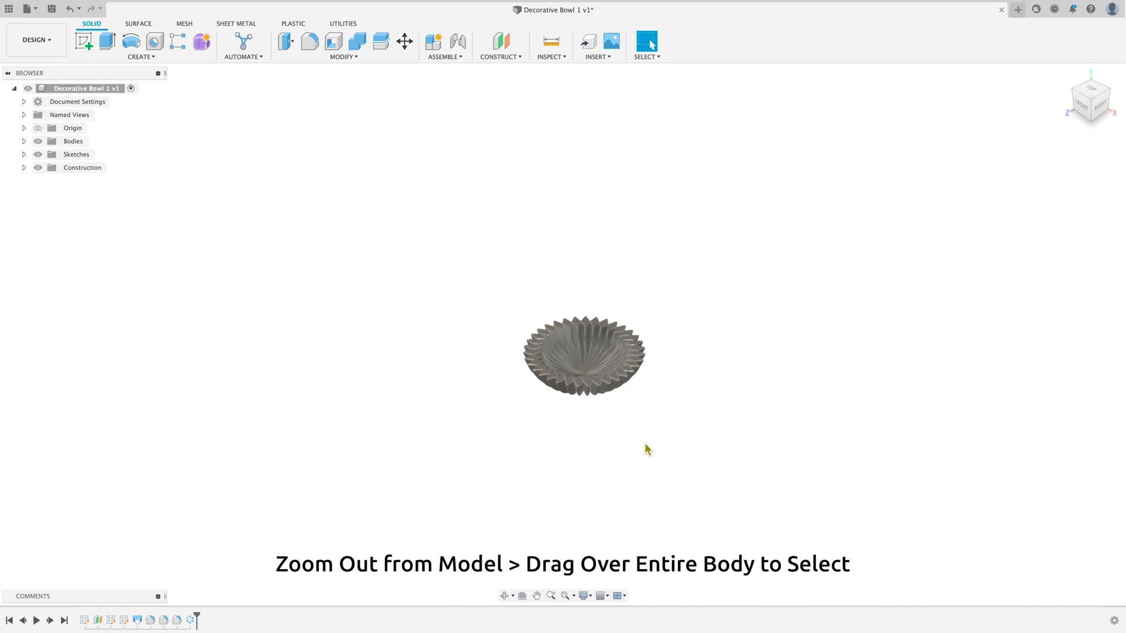
Step: Combine all the patterned segment bodies of the bowl into a single body with the Join operation
scroll(648, 450, "down", 3)
left_click_drag(721, 472, 485, 290)
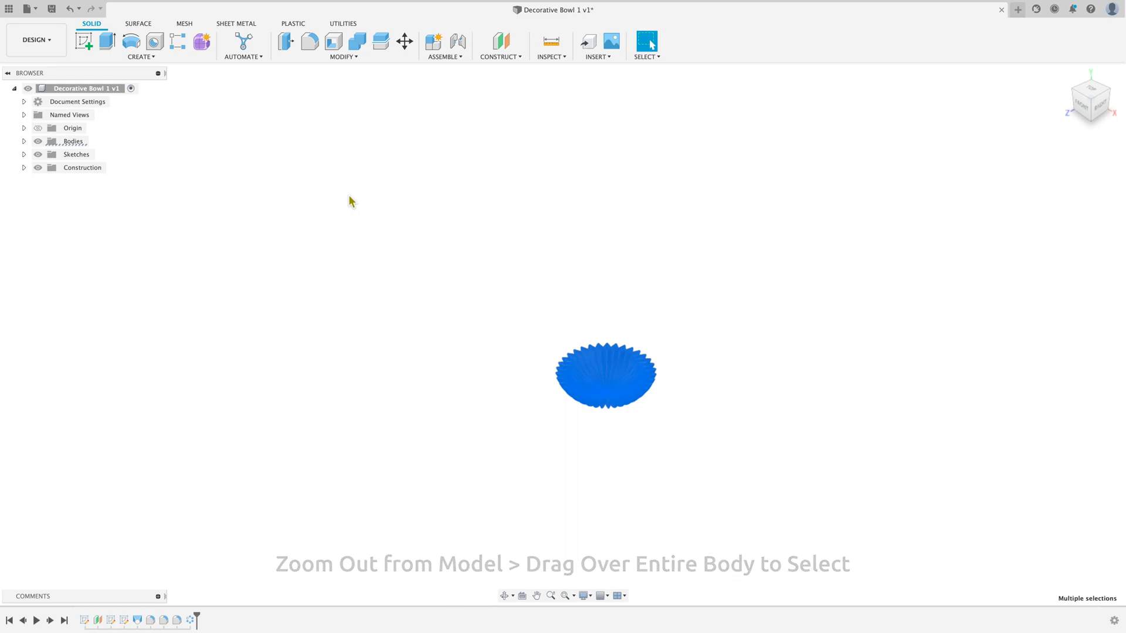
left_click(340, 57)
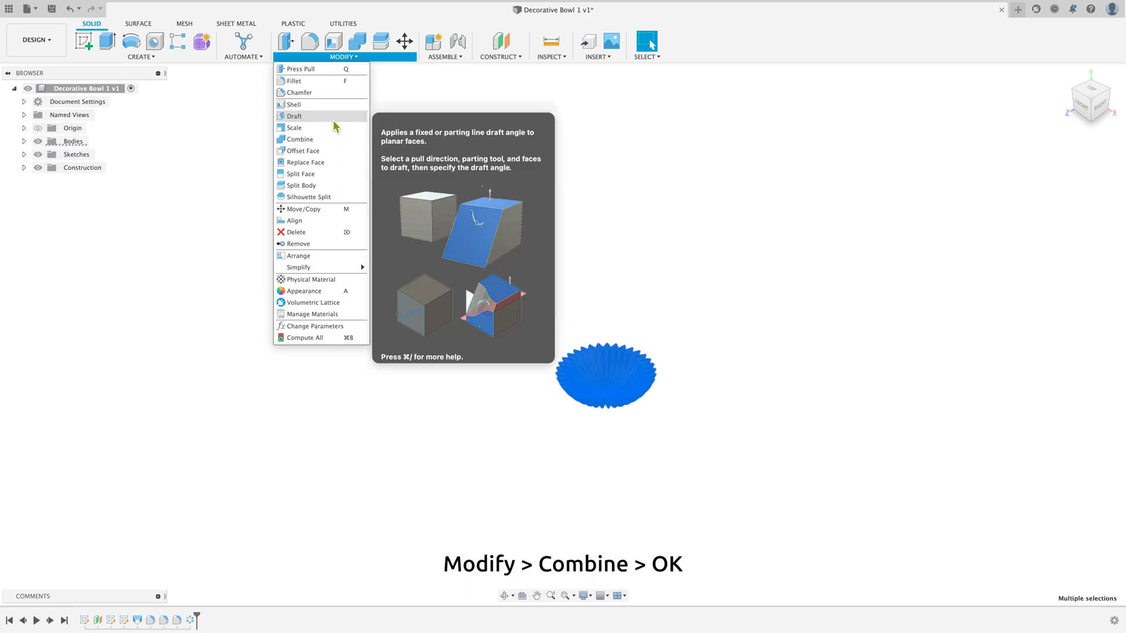
left_click(300, 139)
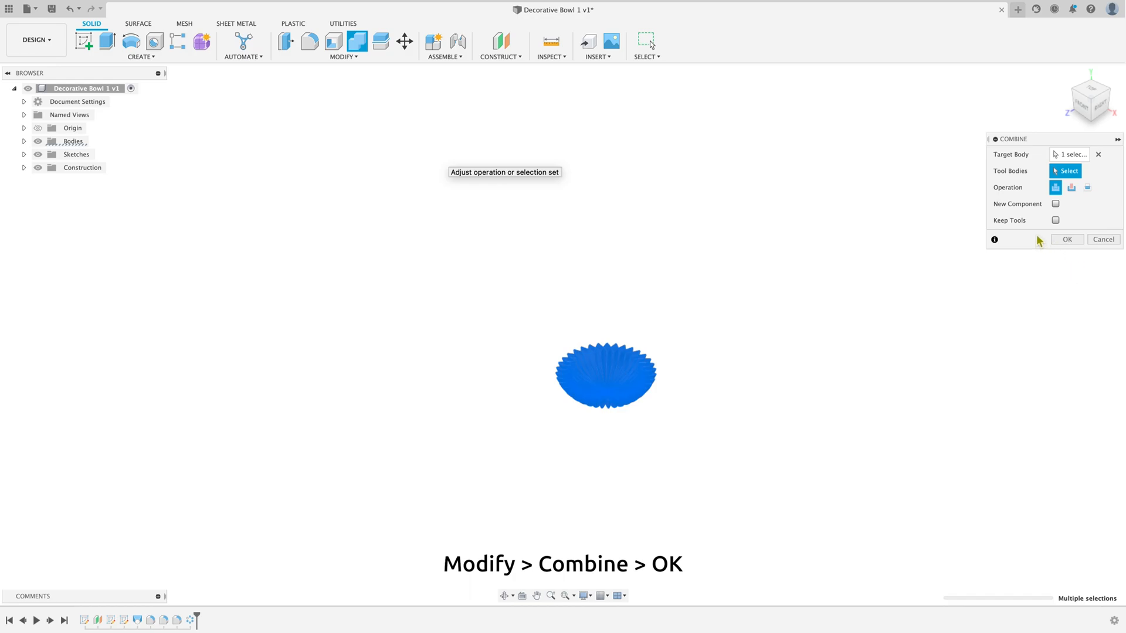
left_click(1080, 240)
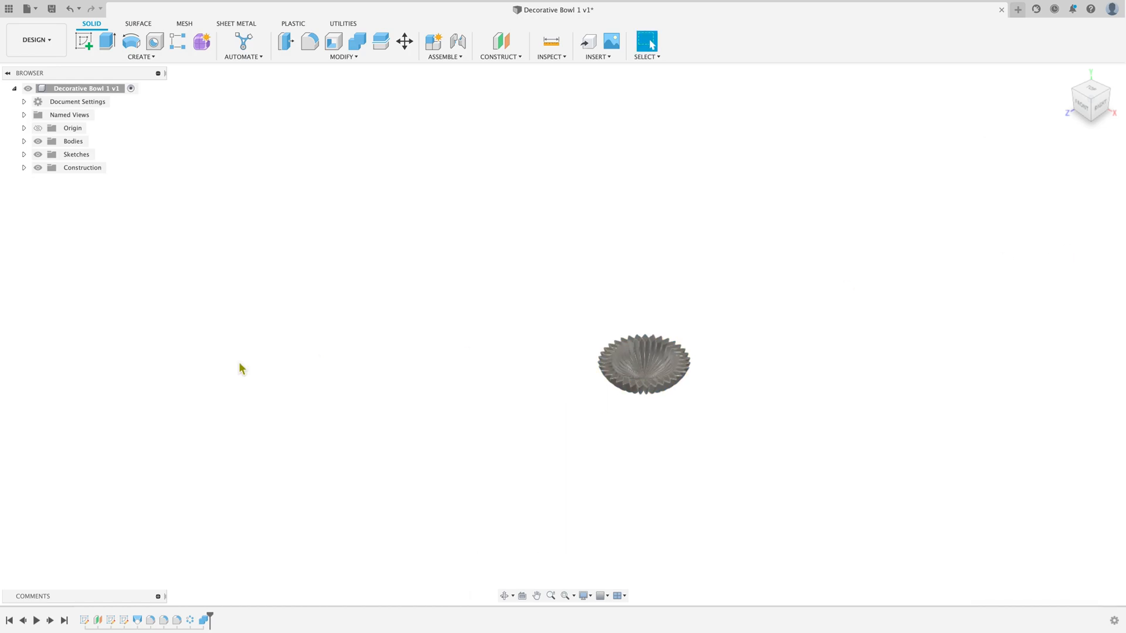
Step: Check the design's list of bodies, collapse it again, and inspect the combined bowl up close
left_click(23, 143)
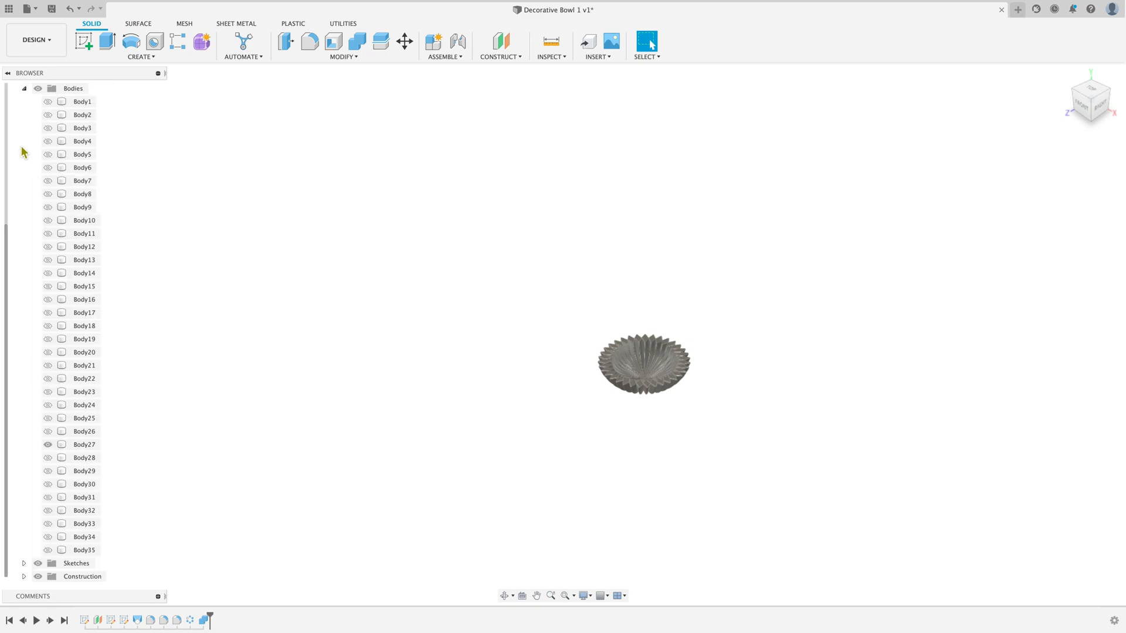
left_click(24, 88)
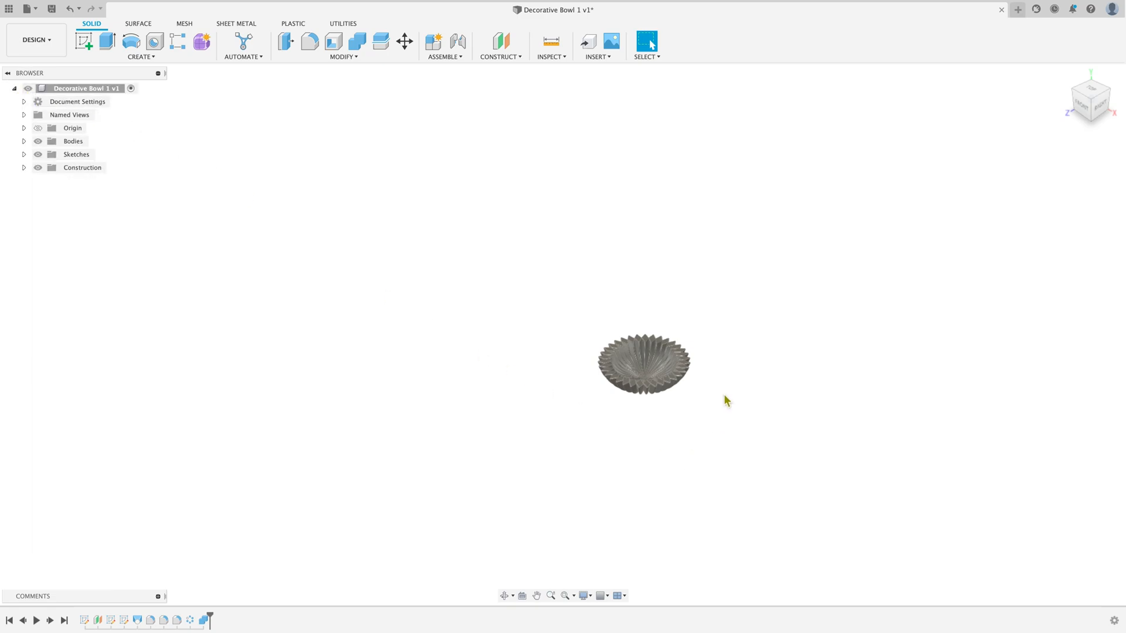
scroll(724, 394, "up", 5)
scroll(572, 451, "up", 3)
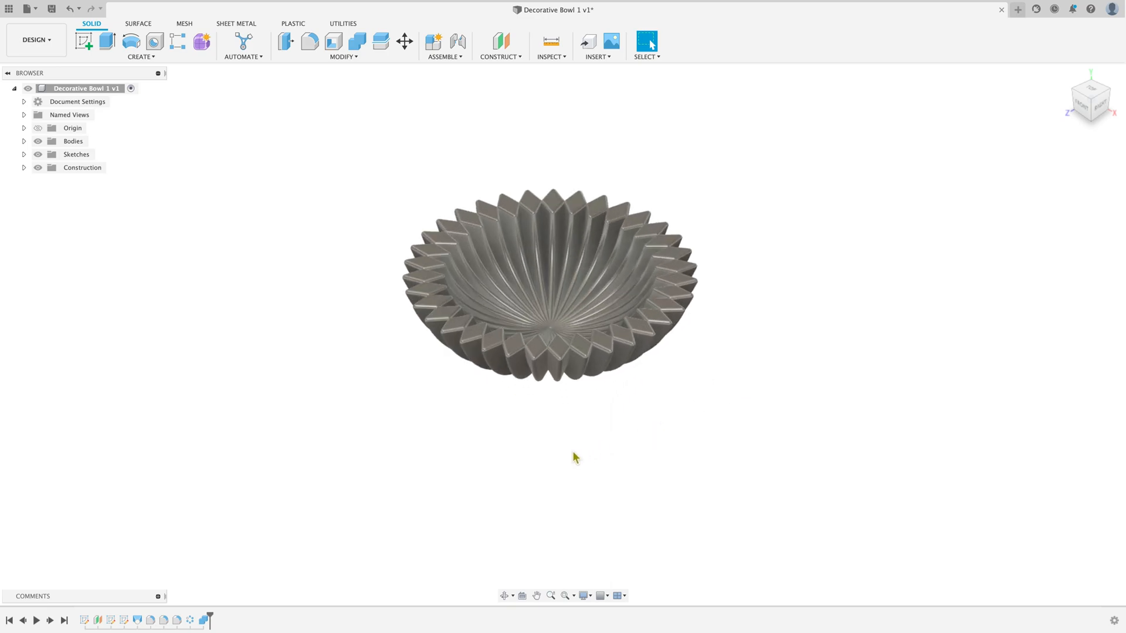
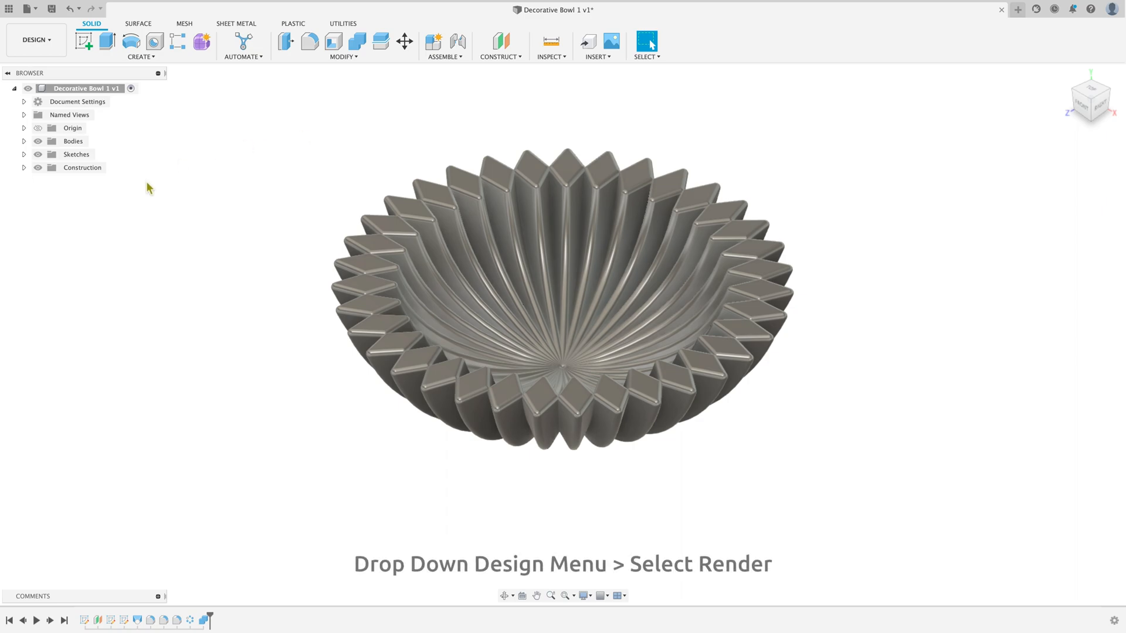
Step: Switch to the Render workspace and show the whole bowl from the home view
left_click(59, 53)
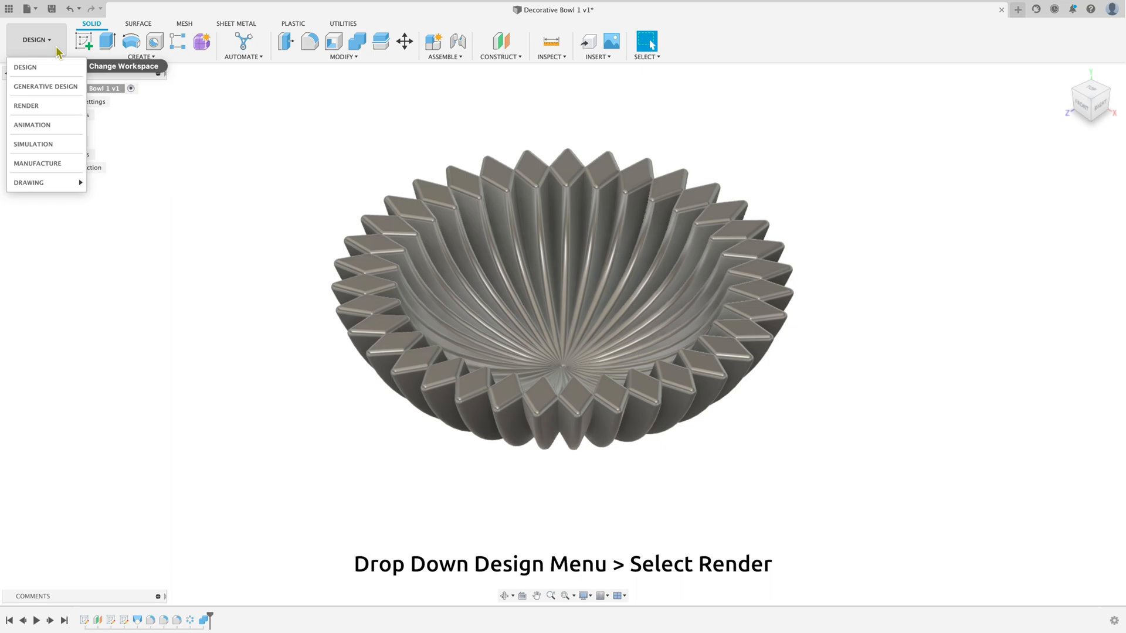
left_click(62, 107)
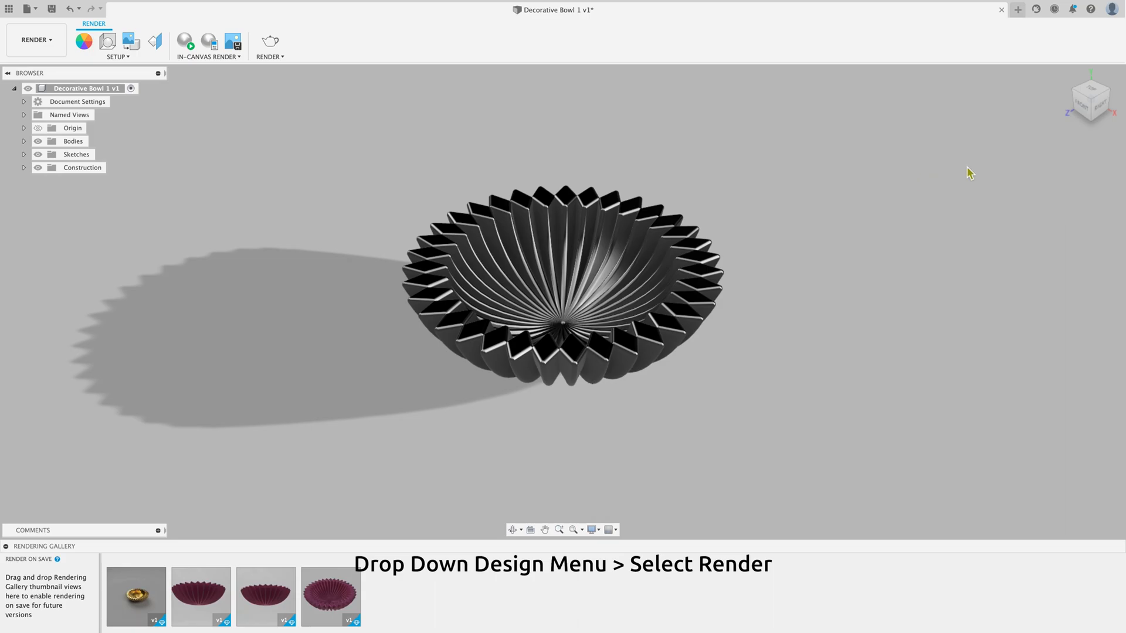
mouse_move(1085, 113)
left_mouse_down()
mouse_move(1097, 99)
mouse_move(1060, 41)
mouse_move(1094, 134)
mouse_move(1088, 117)
mouse_move(1041, 97)
mouse_move(1066, 88)
left_mouse_up()
left_click(1066, 75)
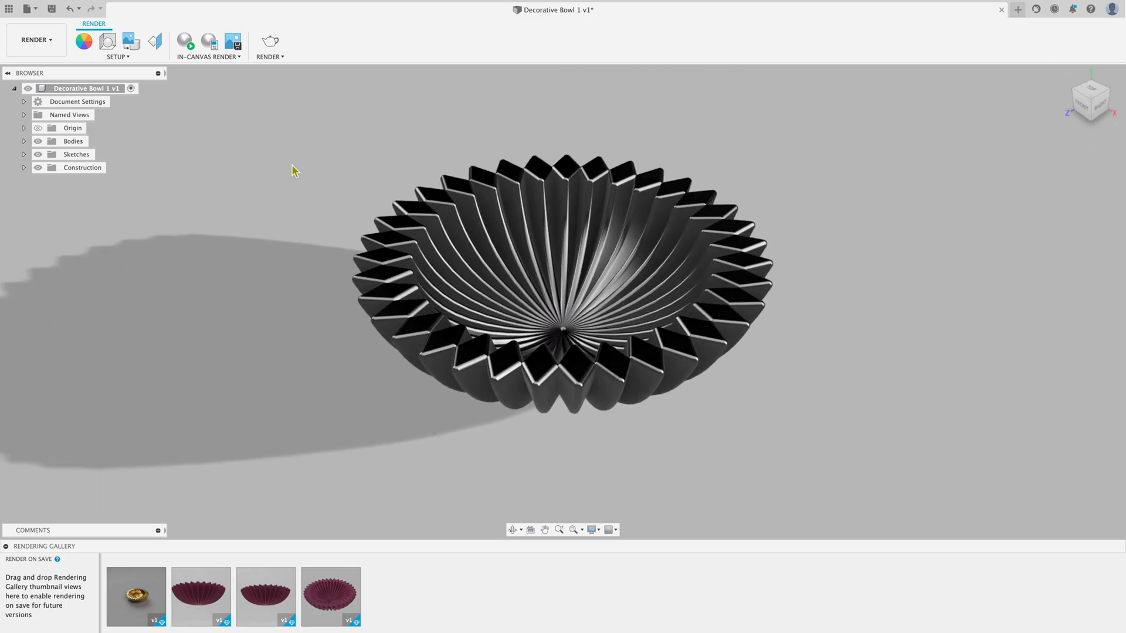
scroll(610, 370, "down", 5)
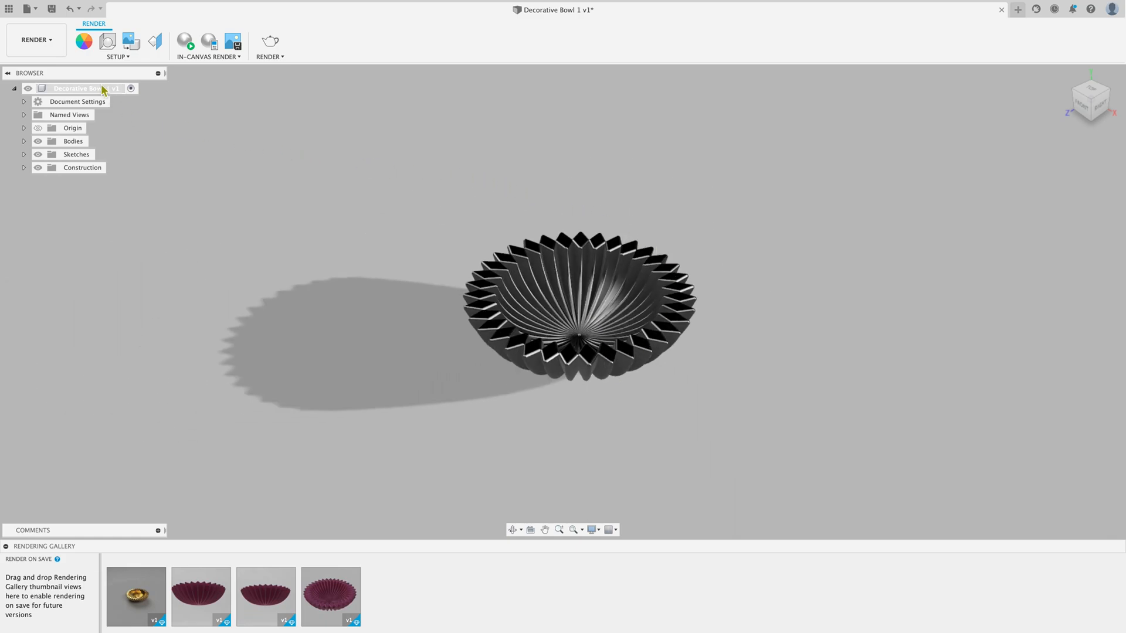
Step: Apply the Brass - Polished appearance from the Metal library to the bowl, with Bodies/Components as the target
left_click(84, 44)
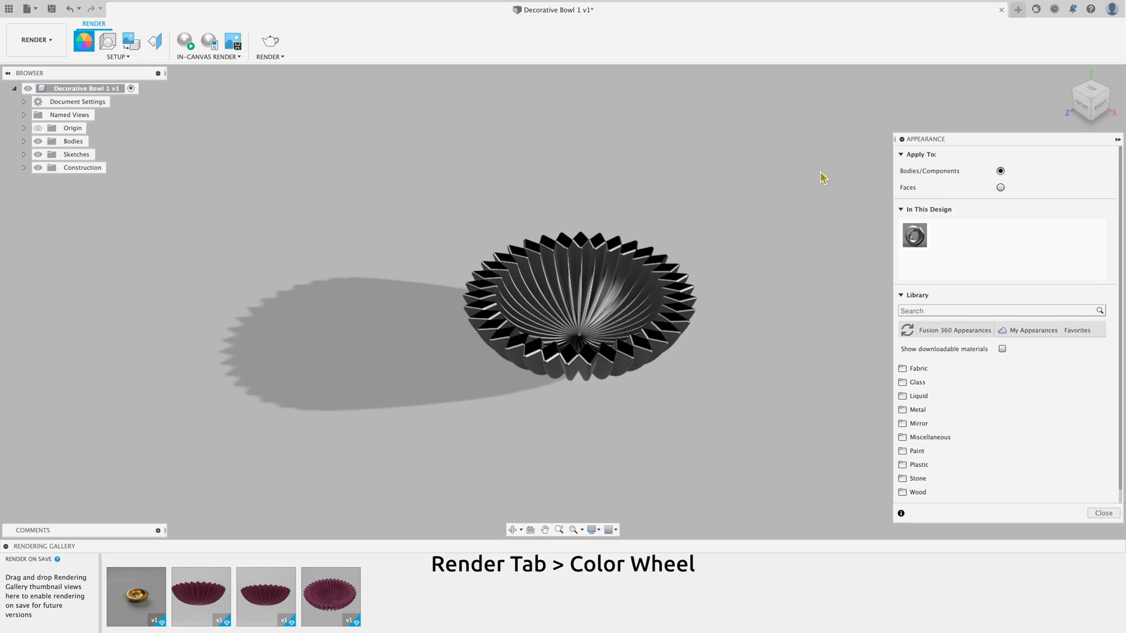
left_click(647, 301)
left_click(966, 183)
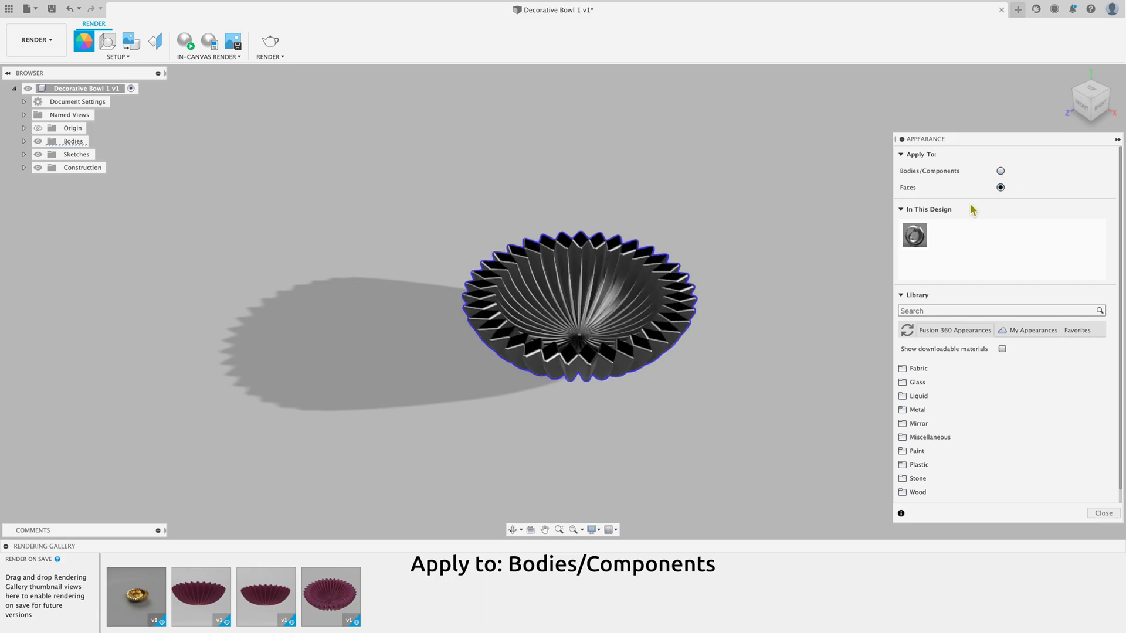
left_click(679, 294)
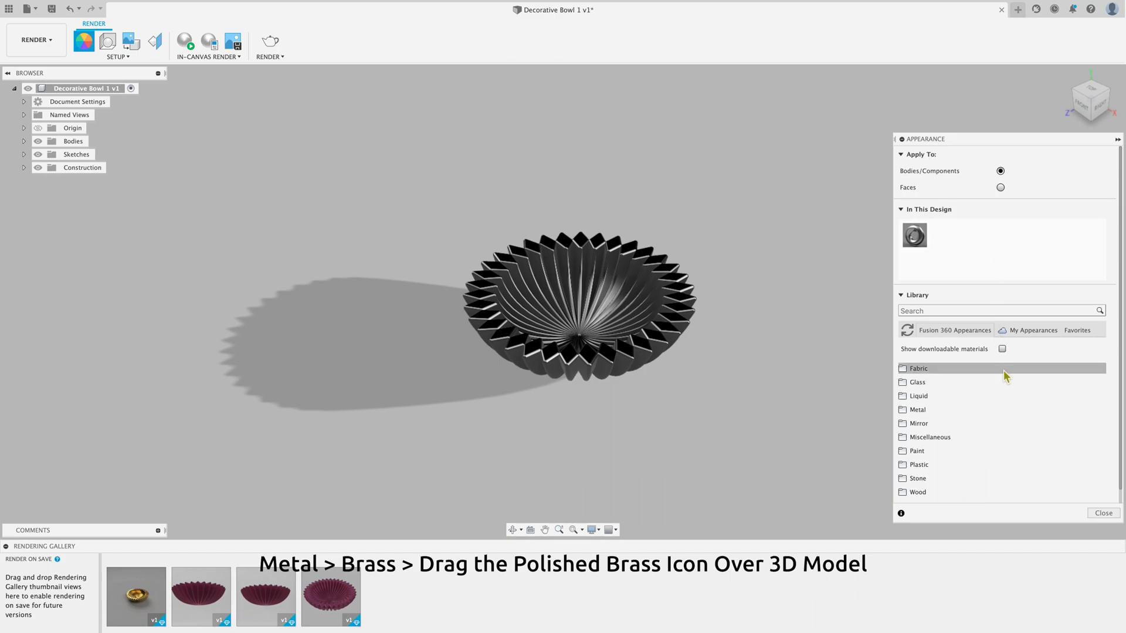
scroll(1018, 409, "down", 1)
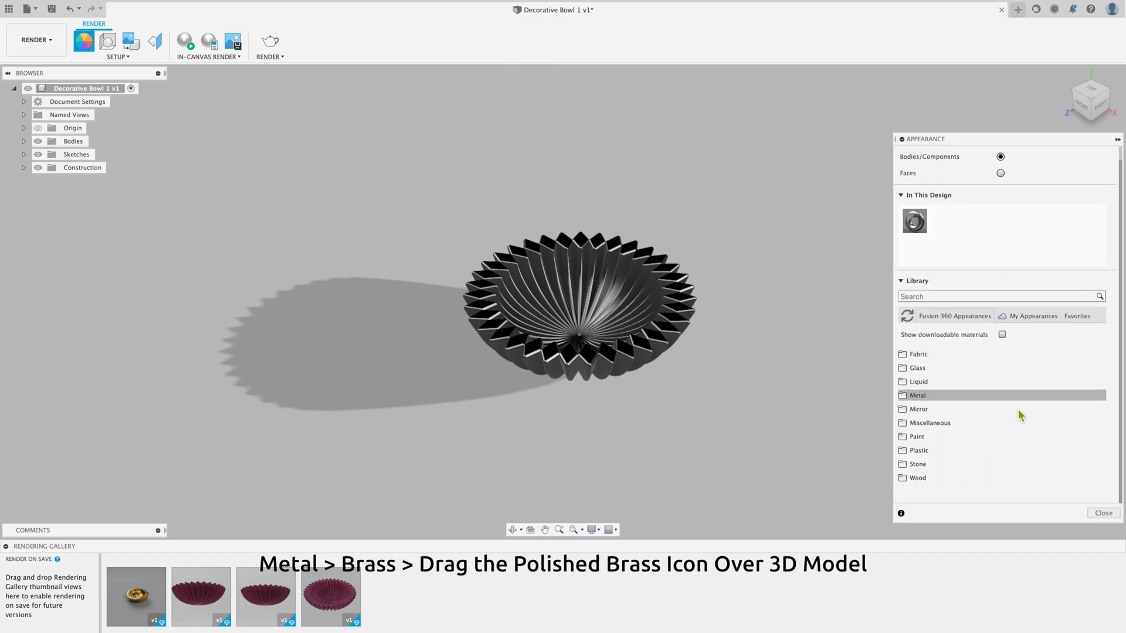
left_click(1018, 399)
left_click(1019, 422)
scroll(1023, 432, "down", 3)
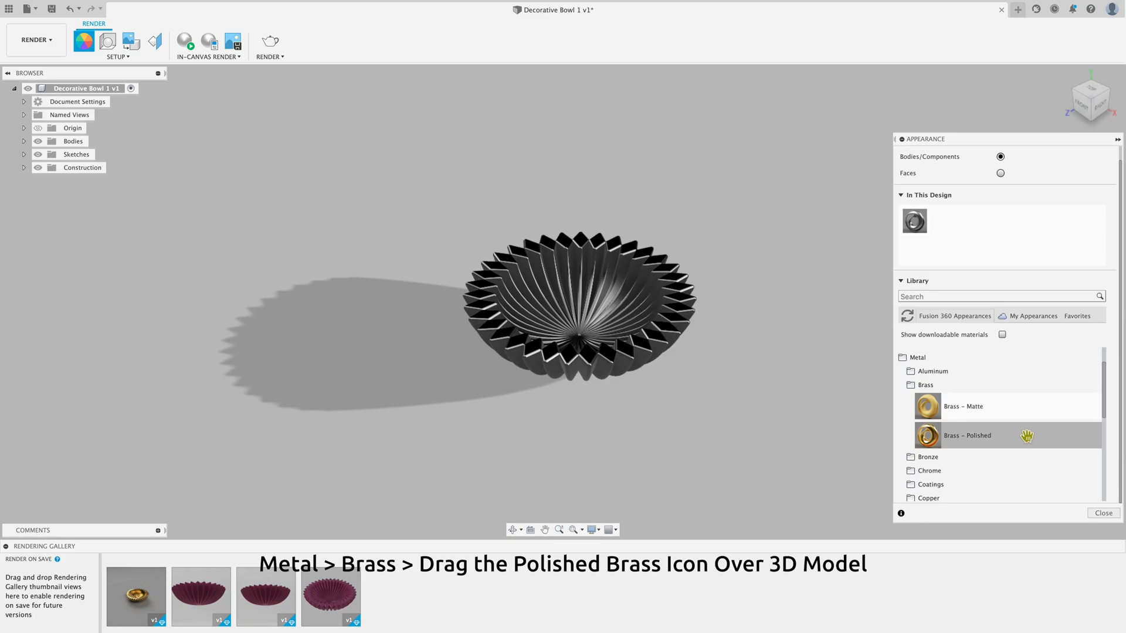
left_click_drag(962, 433, 637, 307)
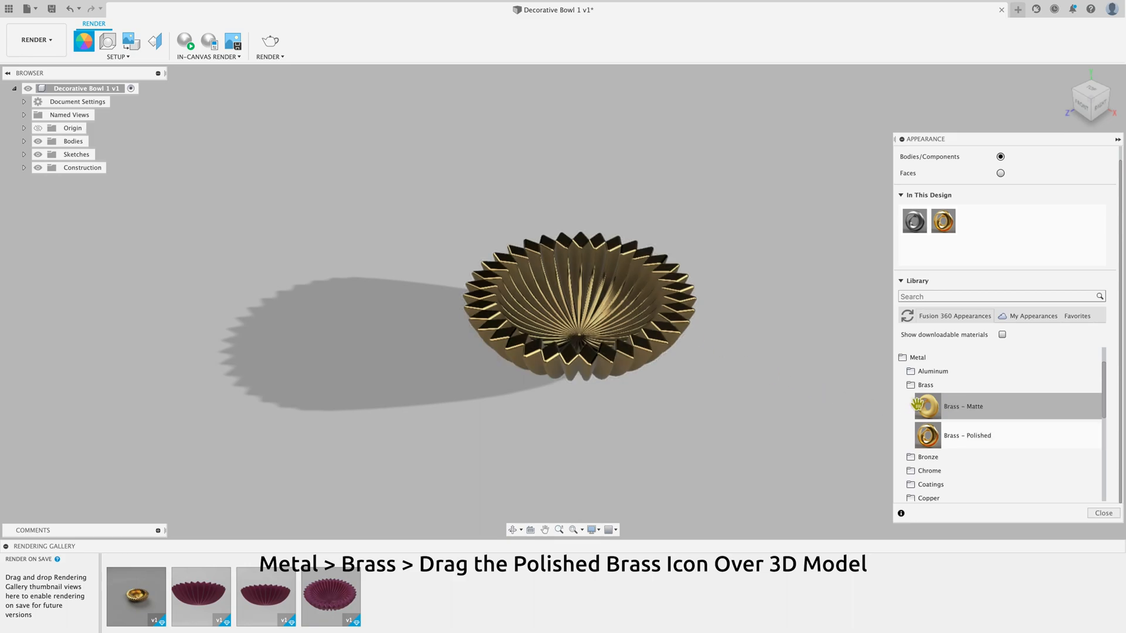
Step: Show downloadable materials in the appearance library and browse the additional brass variants
left_click(1002, 335)
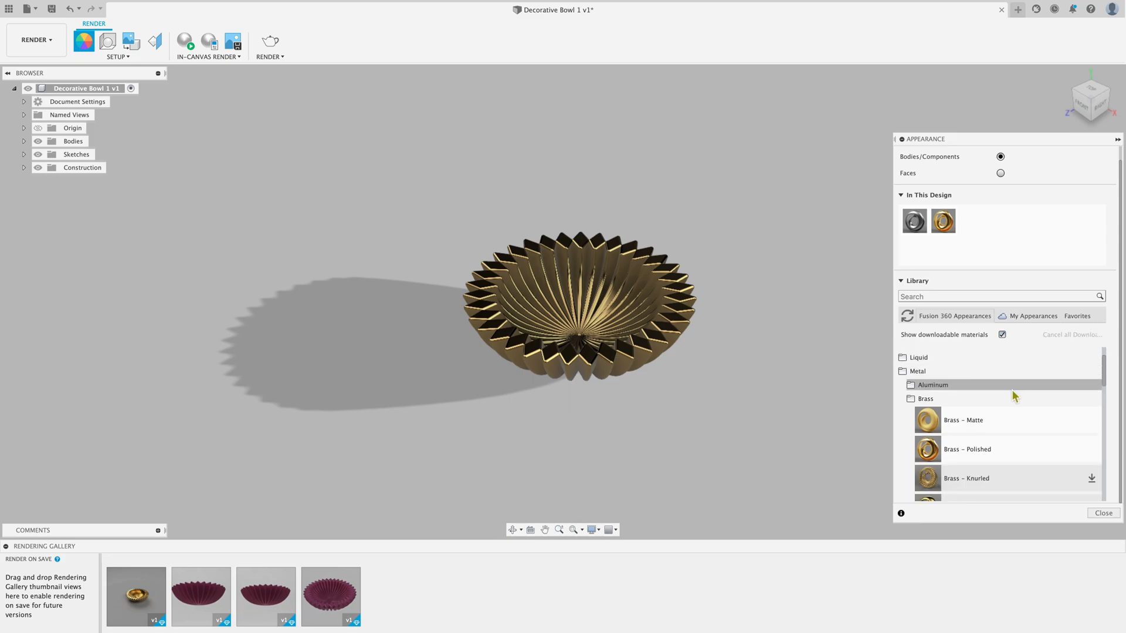
scroll(1012, 389, "down", 2)
scroll(1032, 456, "down", 5)
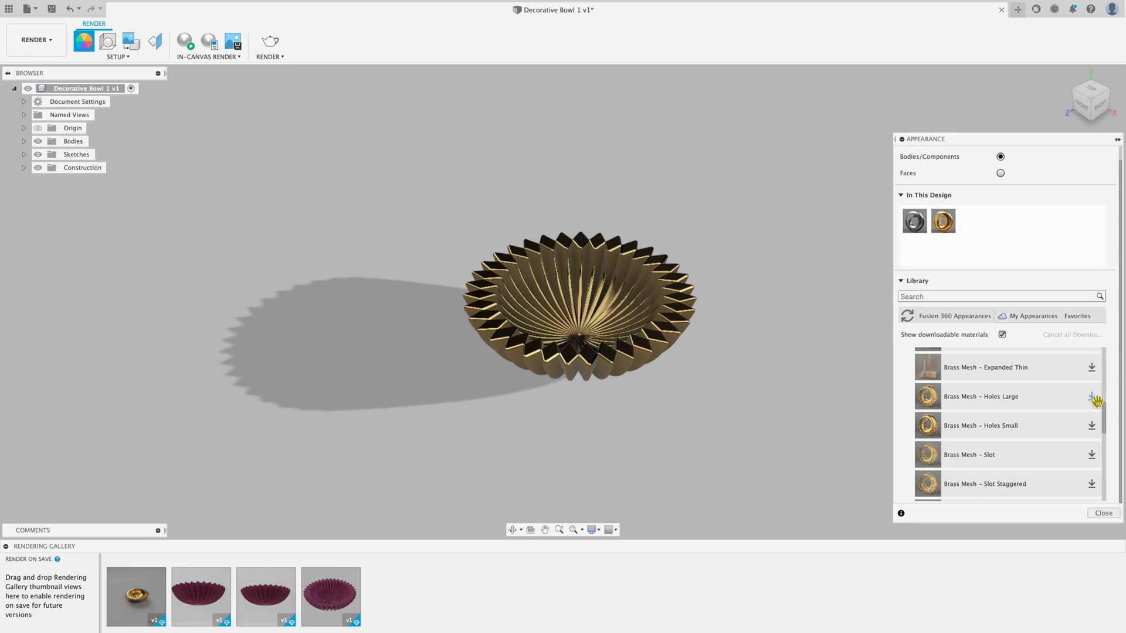
scroll(1017, 434, "up", 1)
scroll(1016, 433, "up", 5)
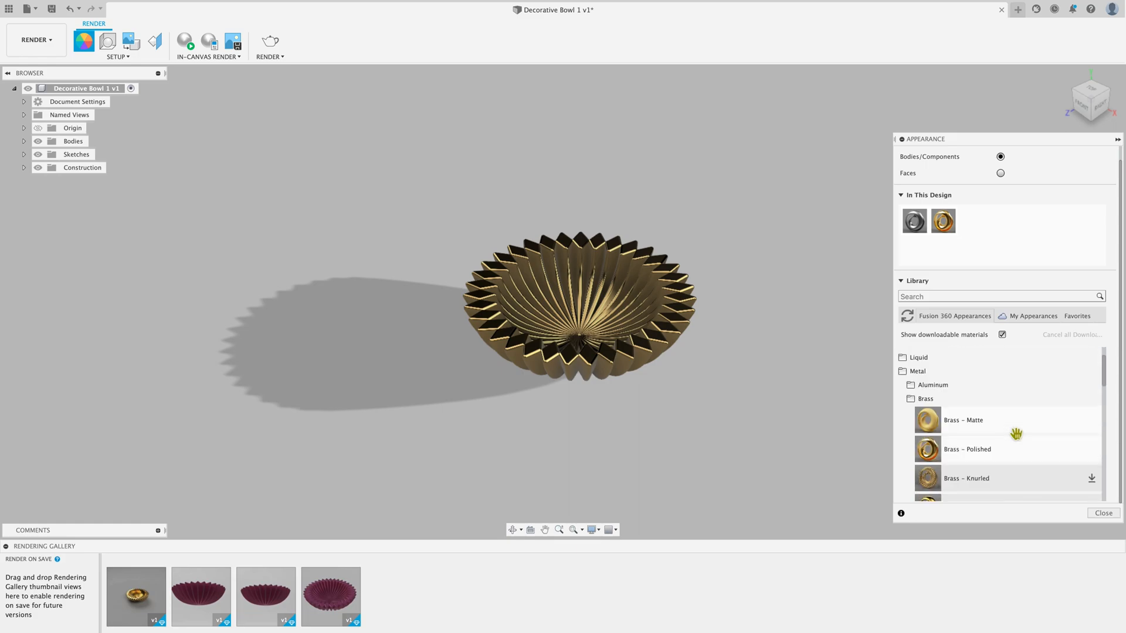
scroll(1017, 433, "up", 2)
scroll(1016, 434, "up", 1)
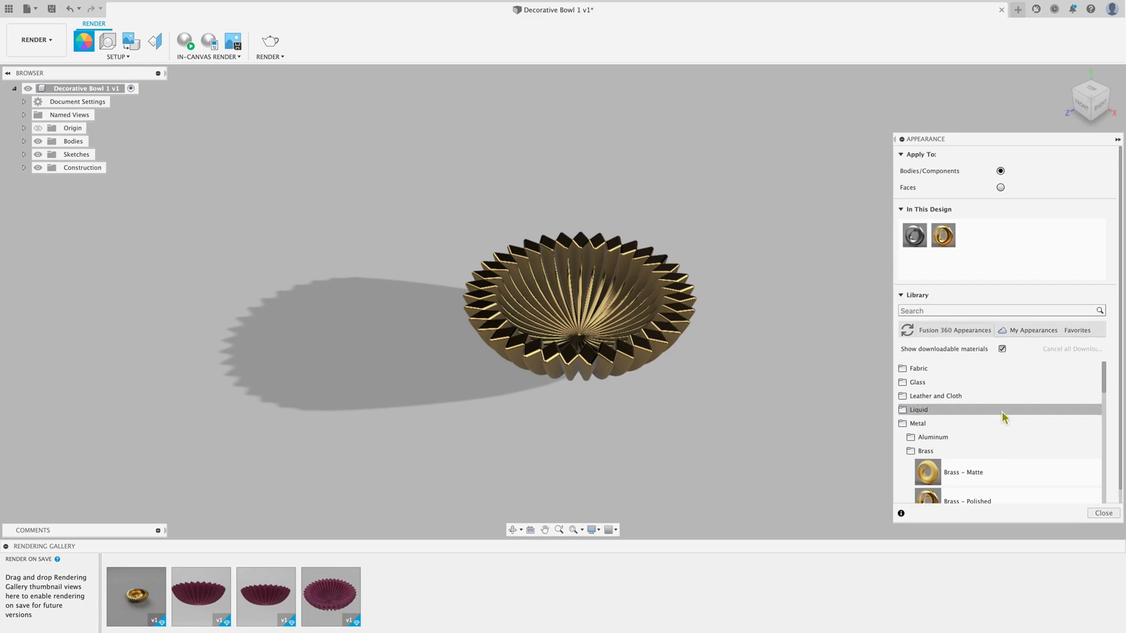
Step: Unassign and delete the design's Brass - Polished appearance and reapply it to the bowl from the library
right_click(949, 236)
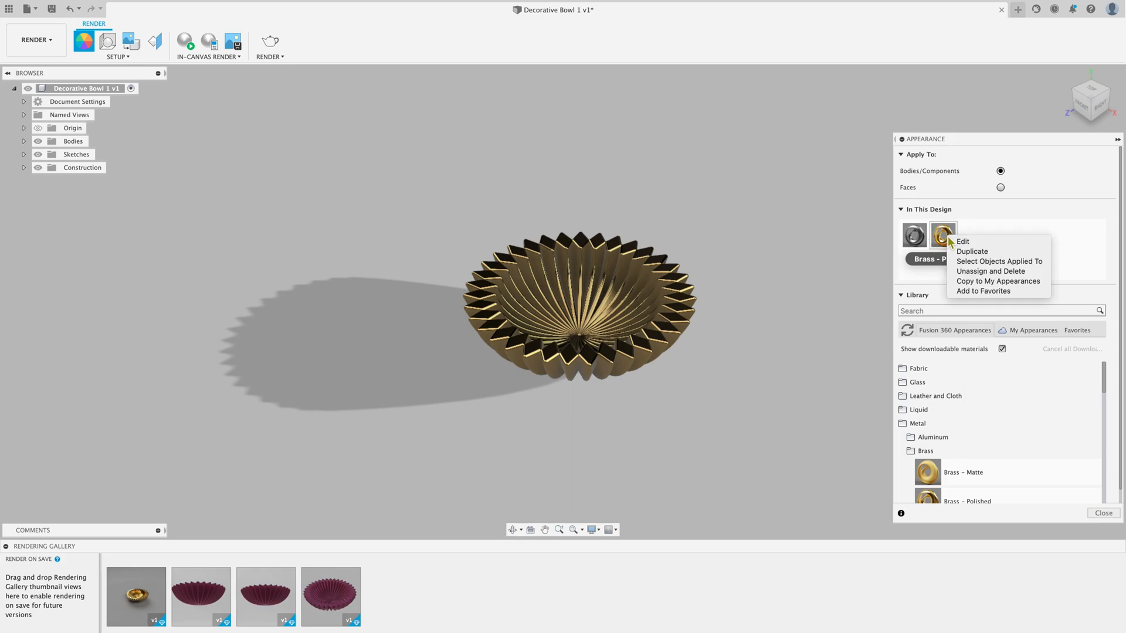
left_click(987, 271)
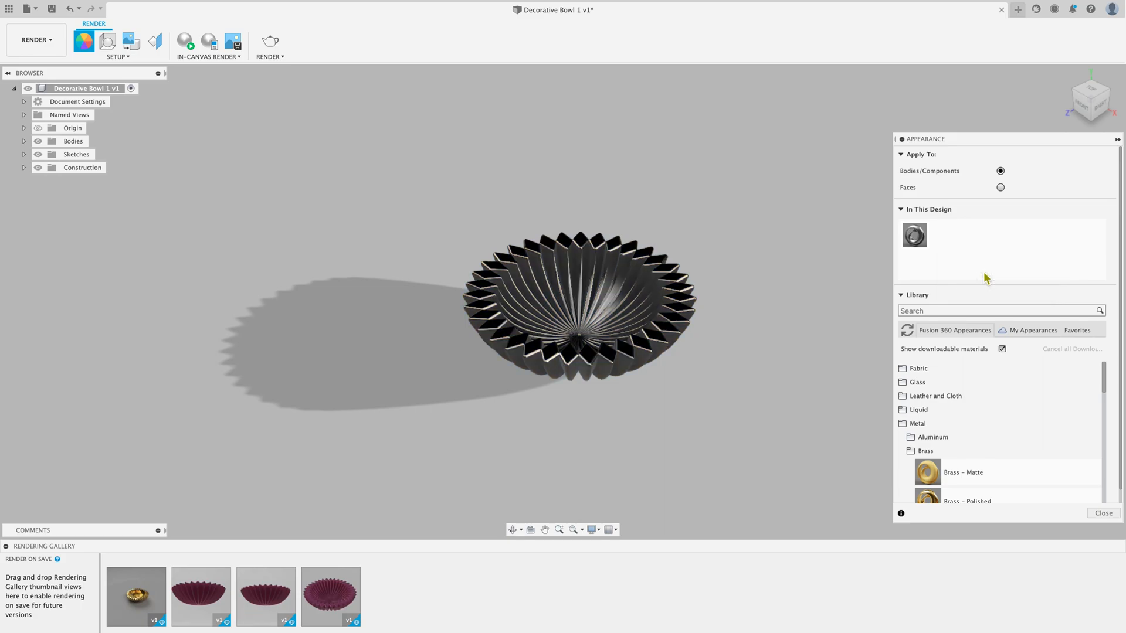
left_click_drag(968, 497, 613, 280)
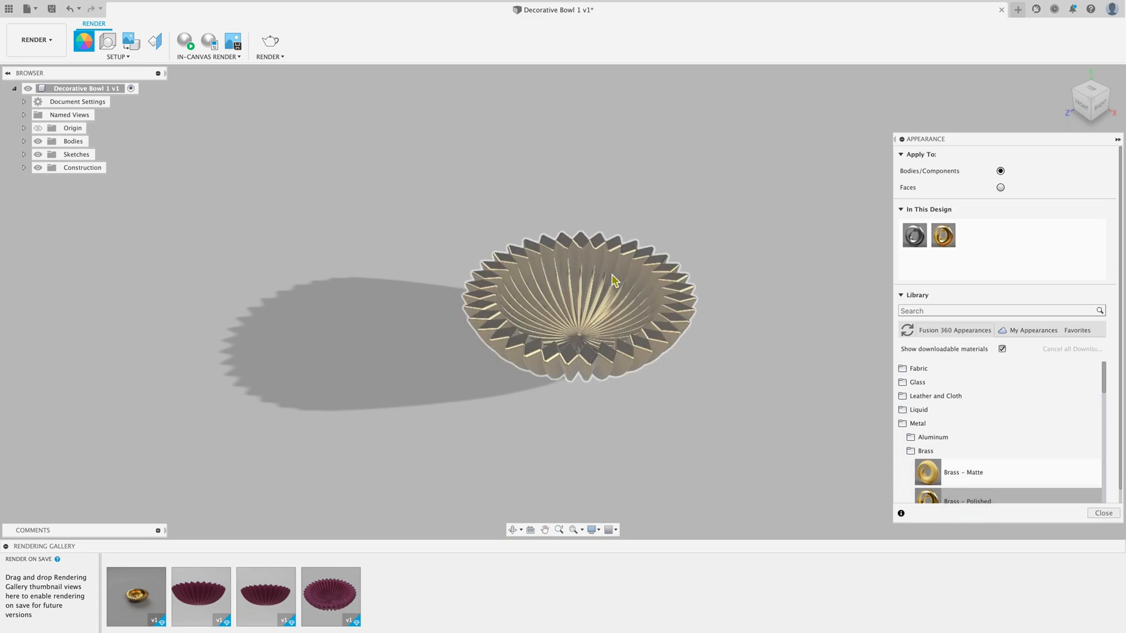
Step: Set the roughness of the design's Brass - Polished appearance to 0.14
double_click(944, 237)
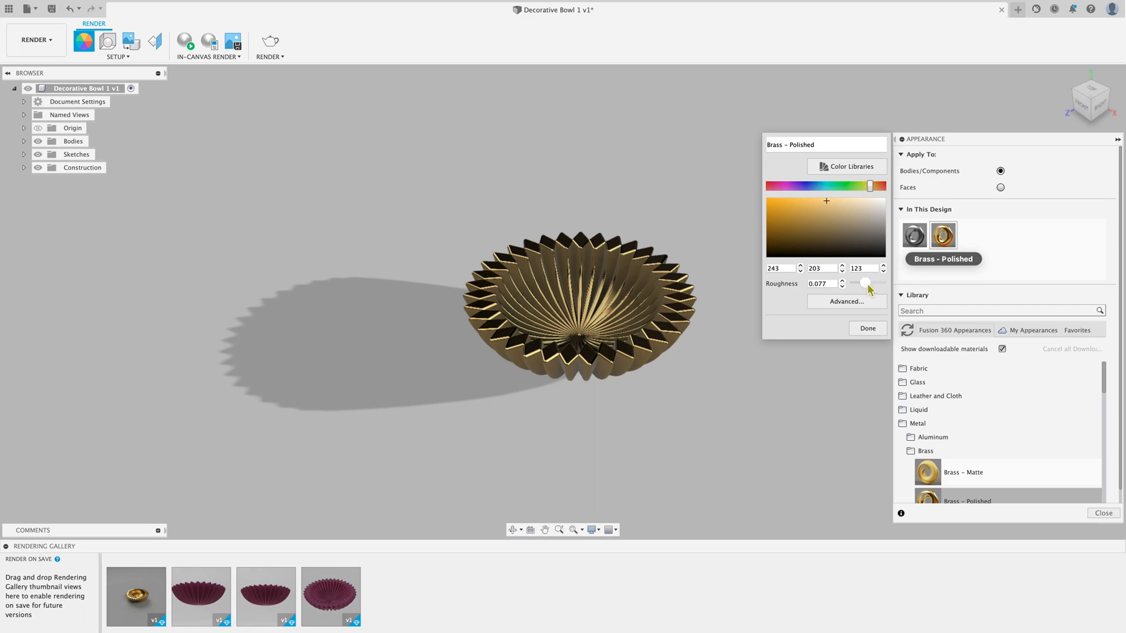
left_click(868, 285)
mouse_move(868, 288)
left_mouse_down()
mouse_move(853, 291)
mouse_move(863, 293)
left_mouse_up()
Step: Examine the advanced highlight controls of the Brass - Polished material, cancel the material editor, and close the appearance settings
left_click(856, 303)
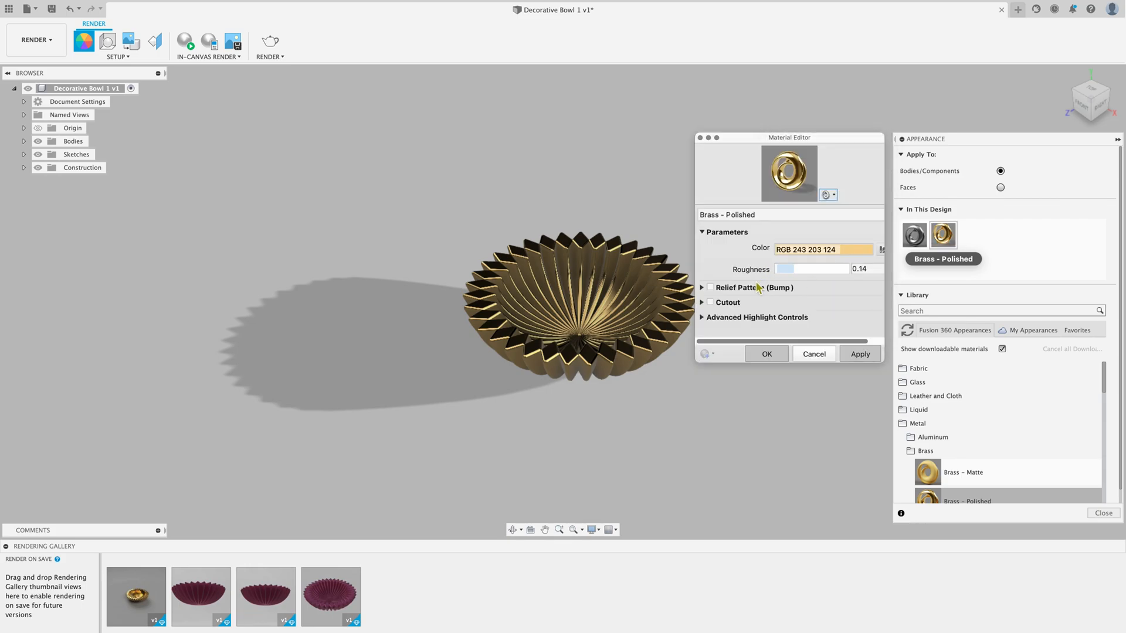
left_click(748, 318)
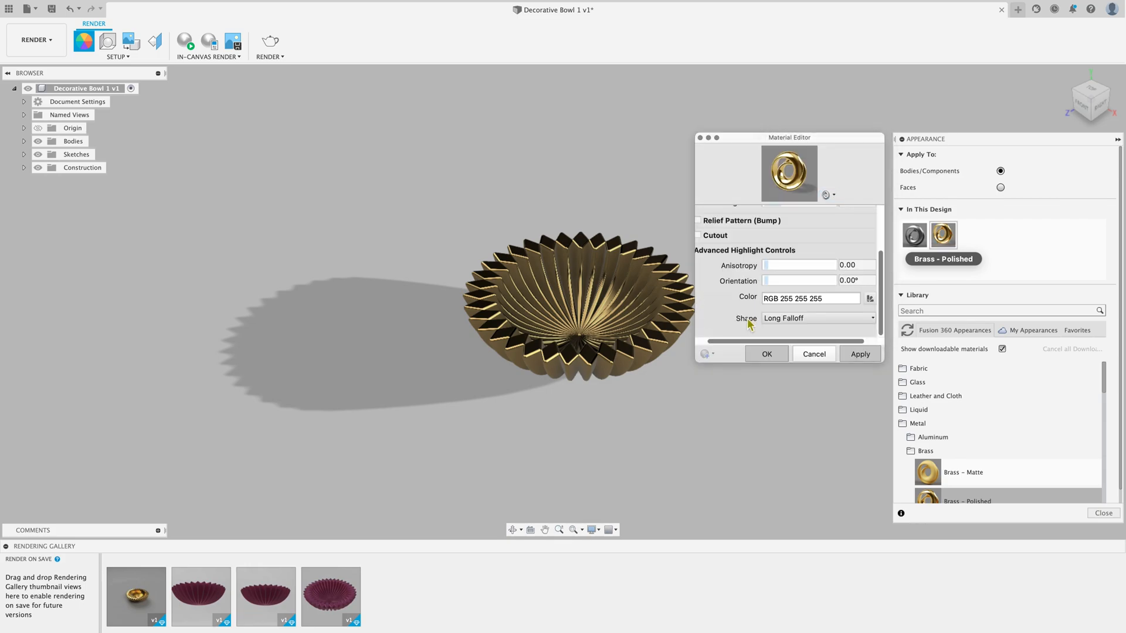
left_click(723, 251)
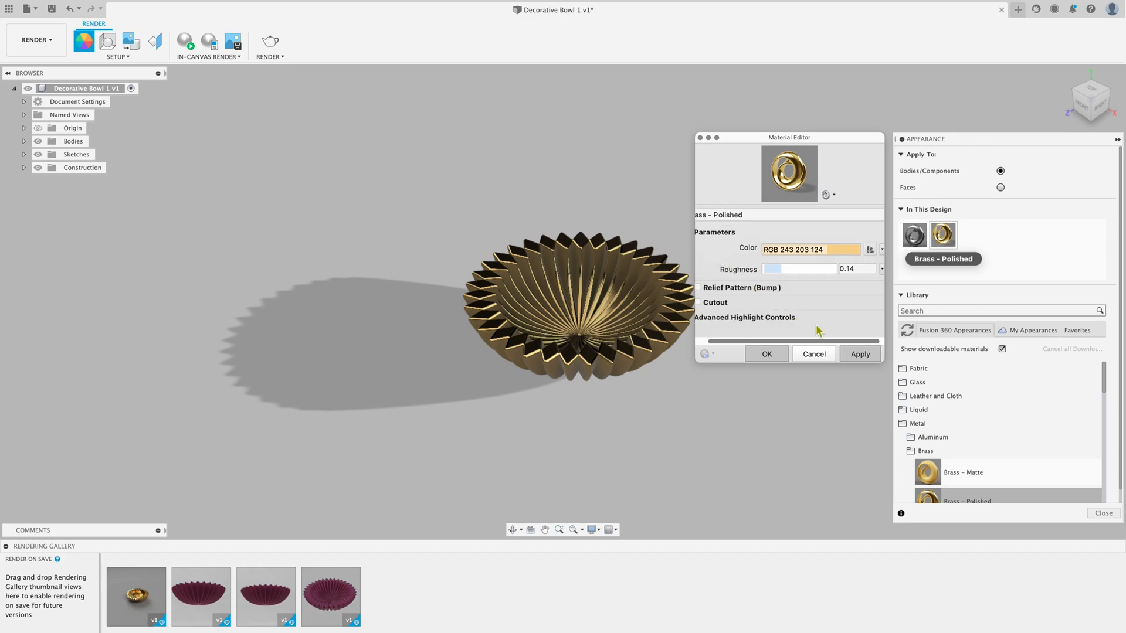
left_click(814, 355)
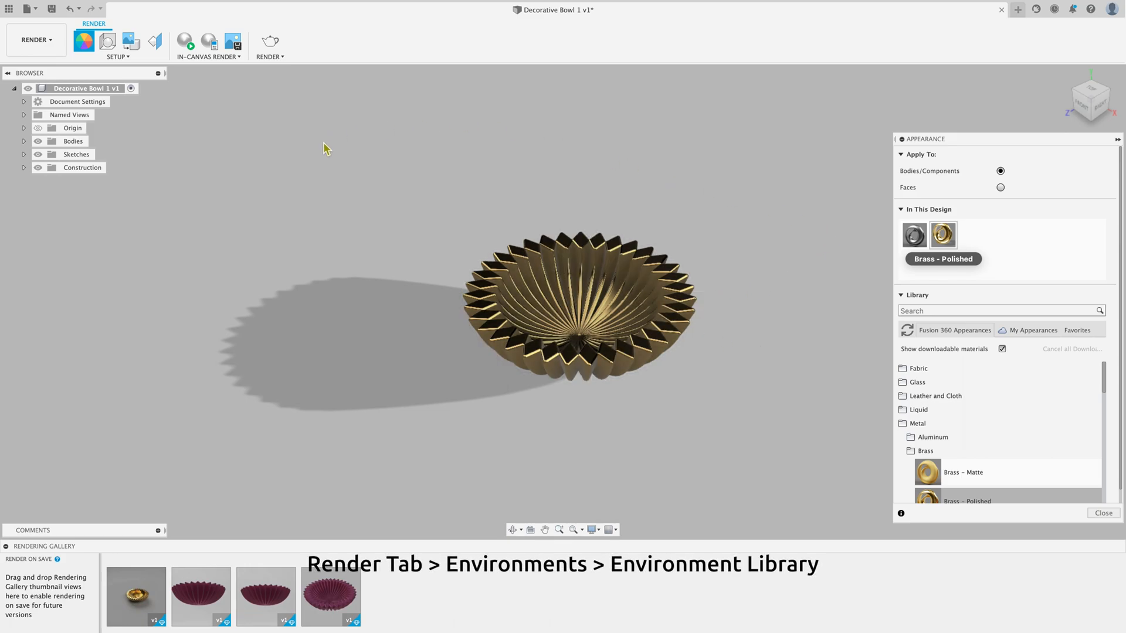
left_click(1102, 513)
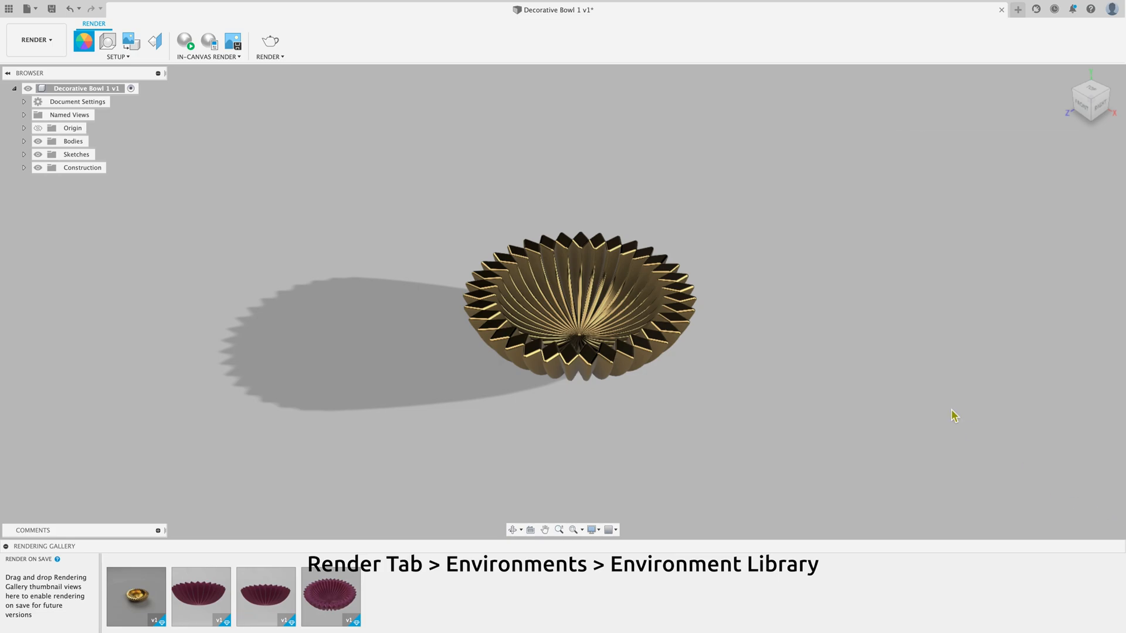
Step: Open the environment library in the scene settings and check the current environment
left_click(108, 42)
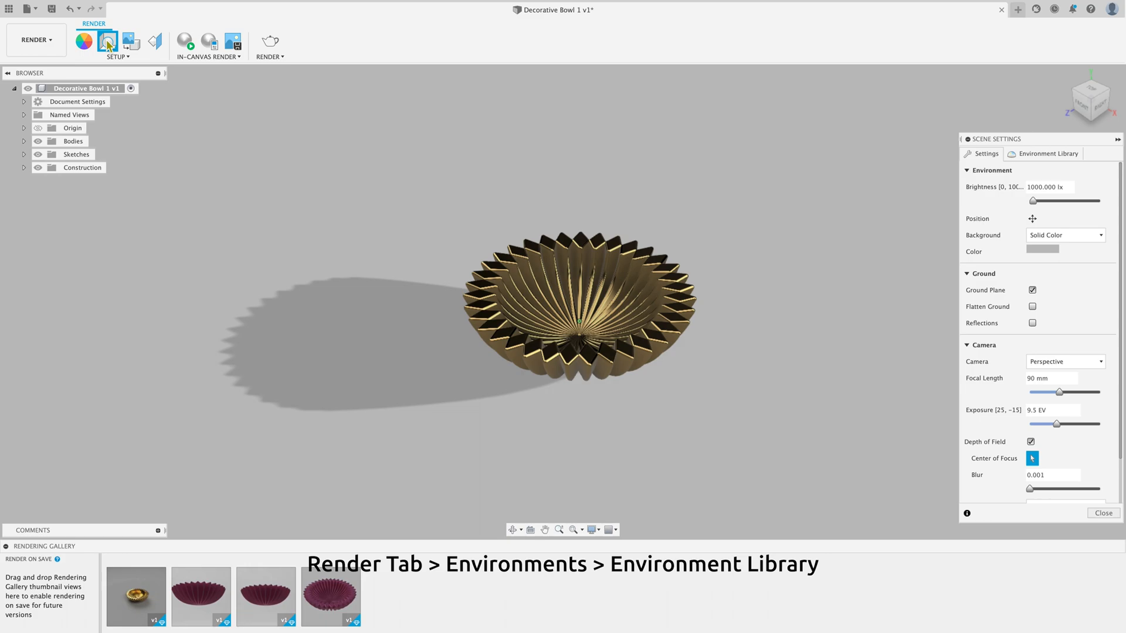
left_click(1039, 156)
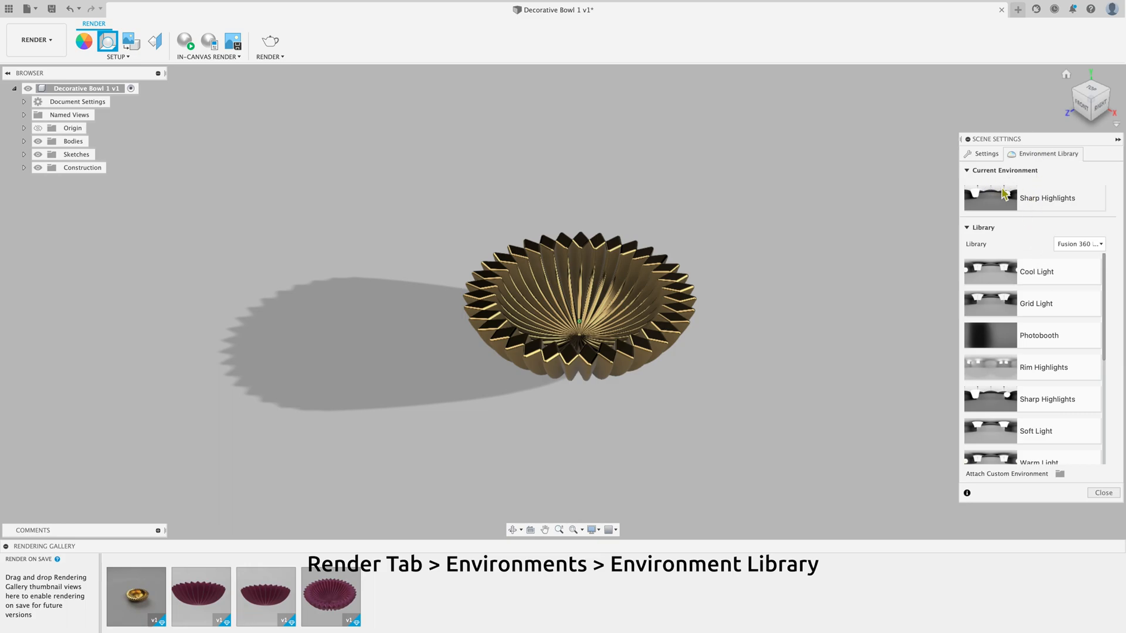
left_click(966, 173)
left_click(966, 172)
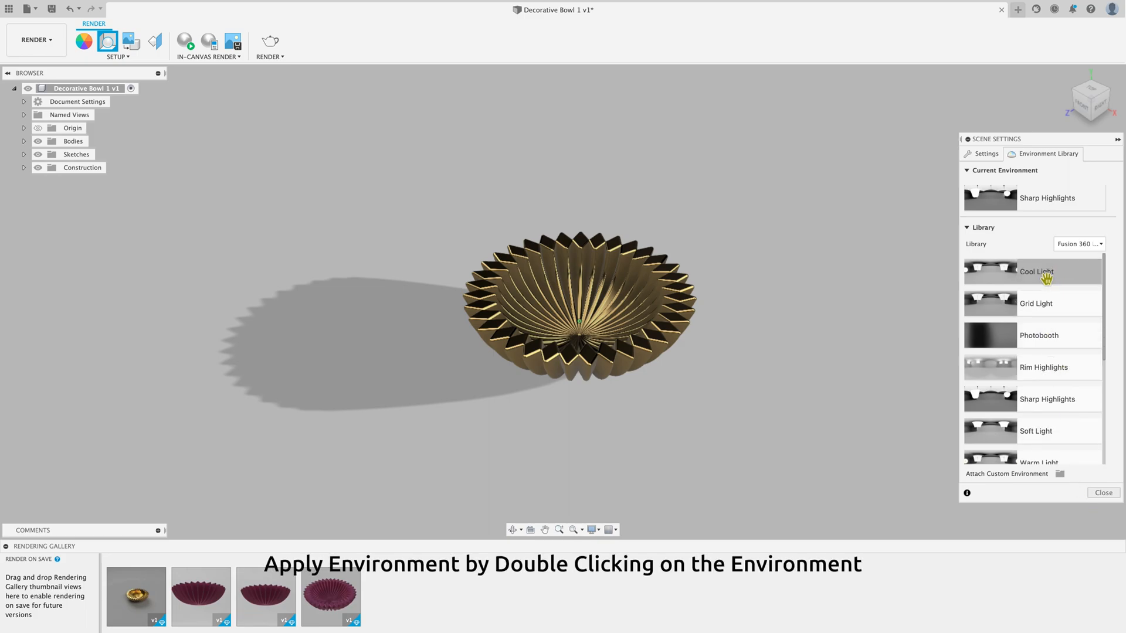
Step: Try the Grid Light, Cool Light, Photobooth, Rim Highlights, Sharp Highlights, Soft Light and Warm Light environments on the bowl
double_click(1067, 317)
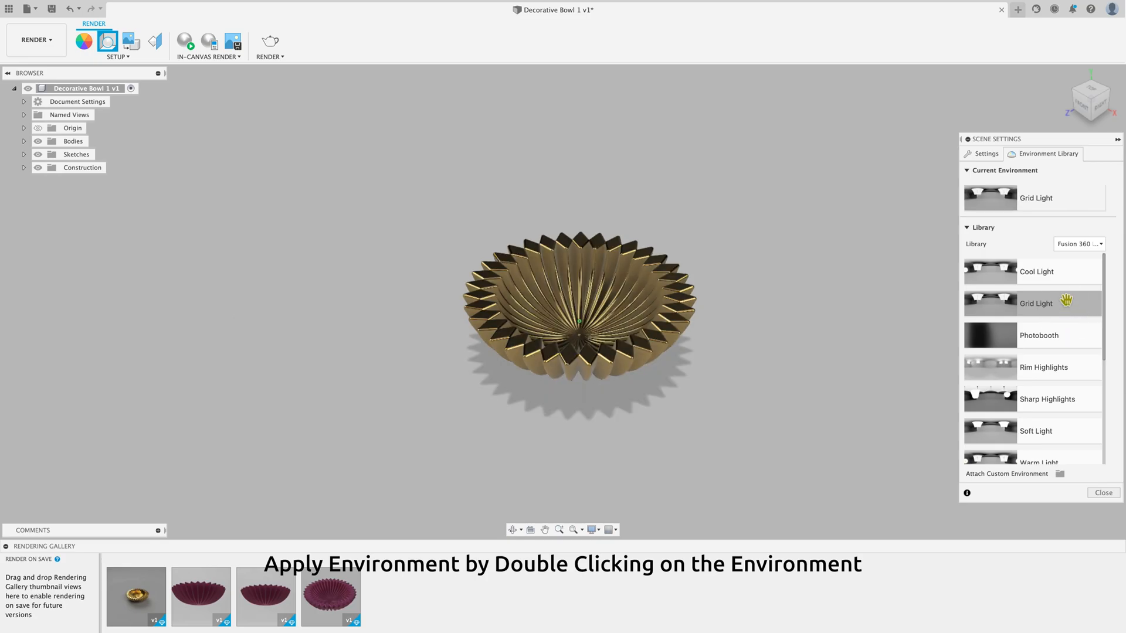
double_click(1069, 289)
double_click(1070, 340)
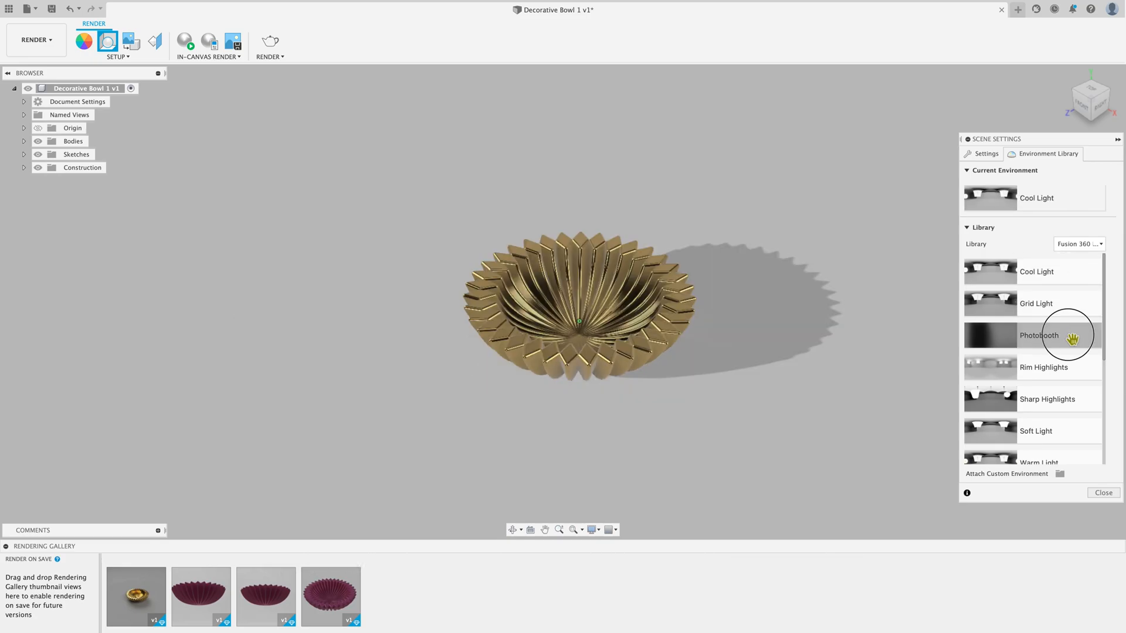
double_click(1069, 369)
scroll(1065, 375, "down", 1)
left_click(1064, 374)
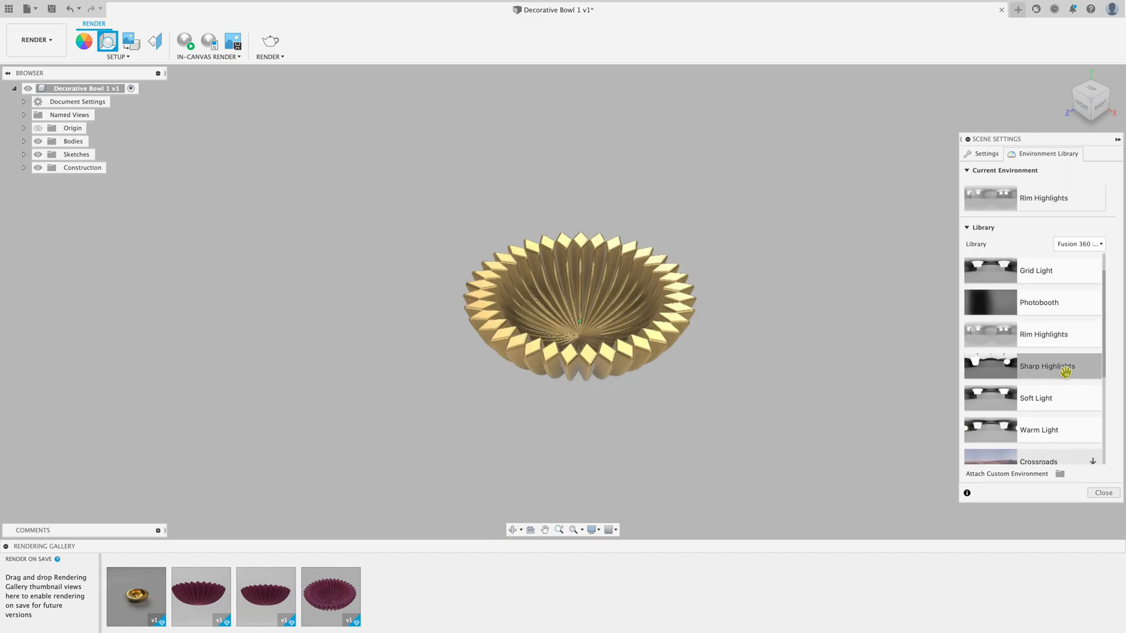
double_click(1060, 401)
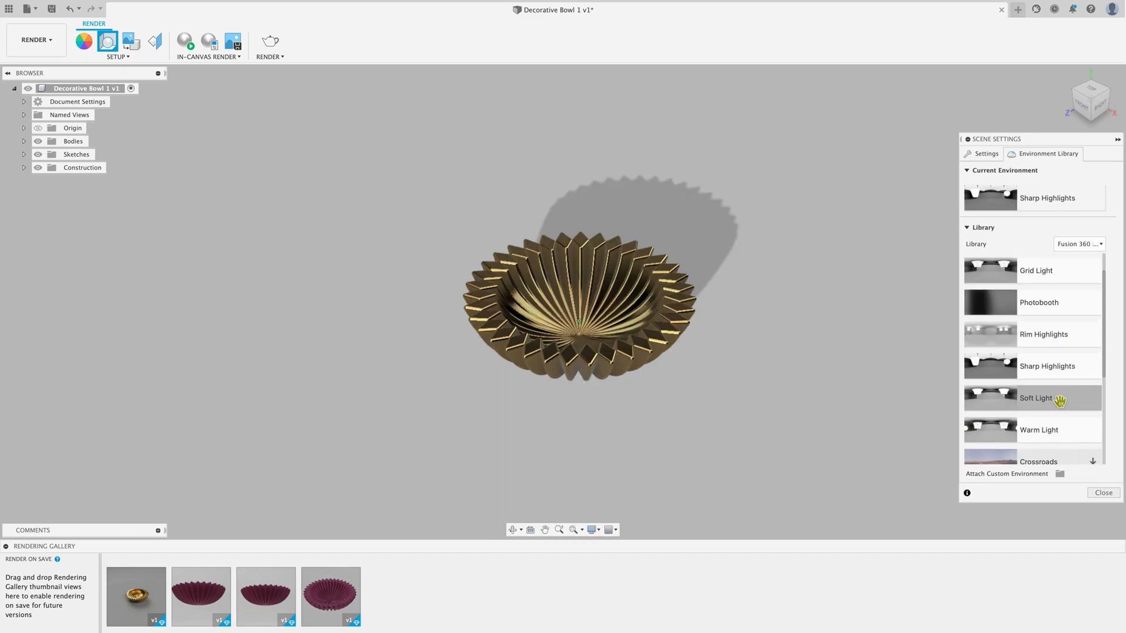
scroll(1060, 401, "down", 1)
double_click(1061, 396)
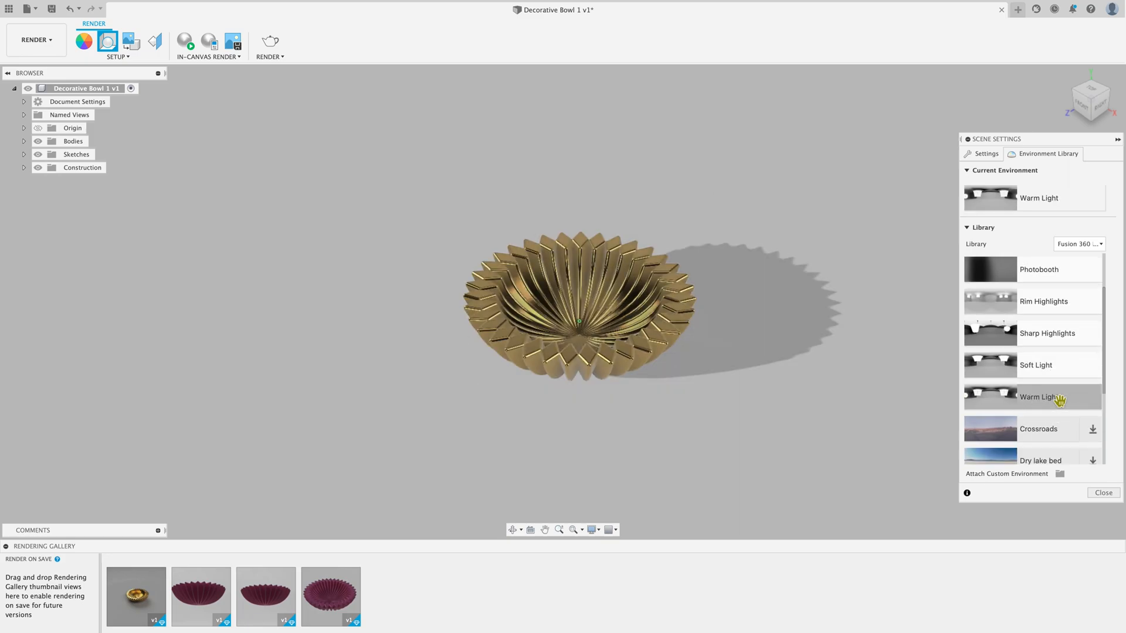
Step: Download the Dry lake bed environment from the library and apply it to the scene
scroll(1063, 392, "down", 2)
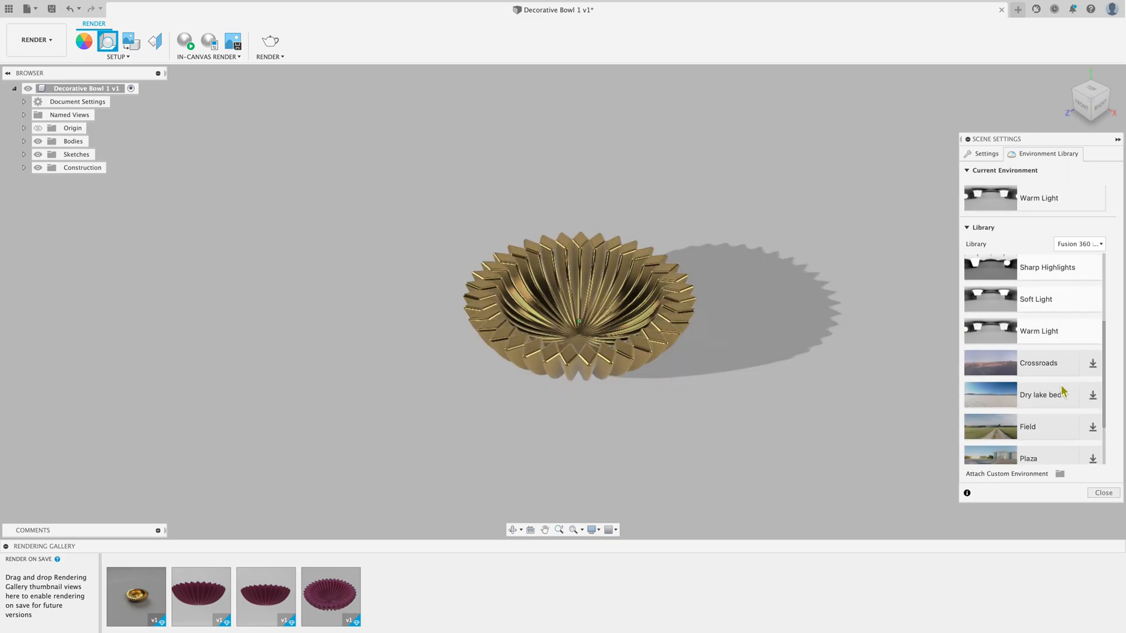
scroll(1062, 392, "down", 1)
left_click(1092, 364)
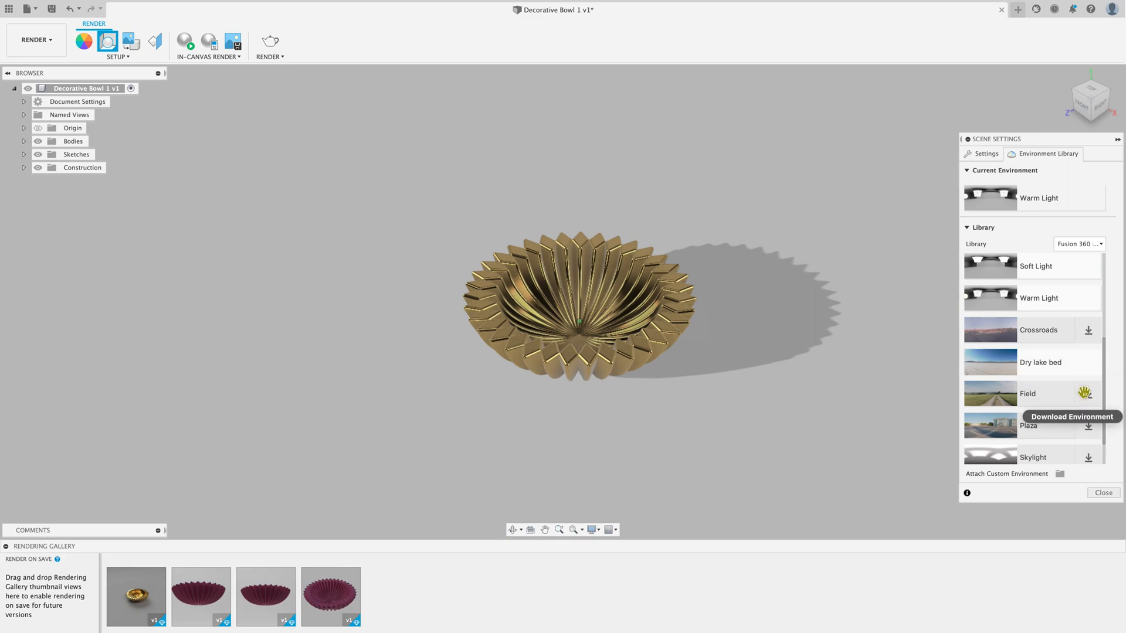
double_click(1030, 370)
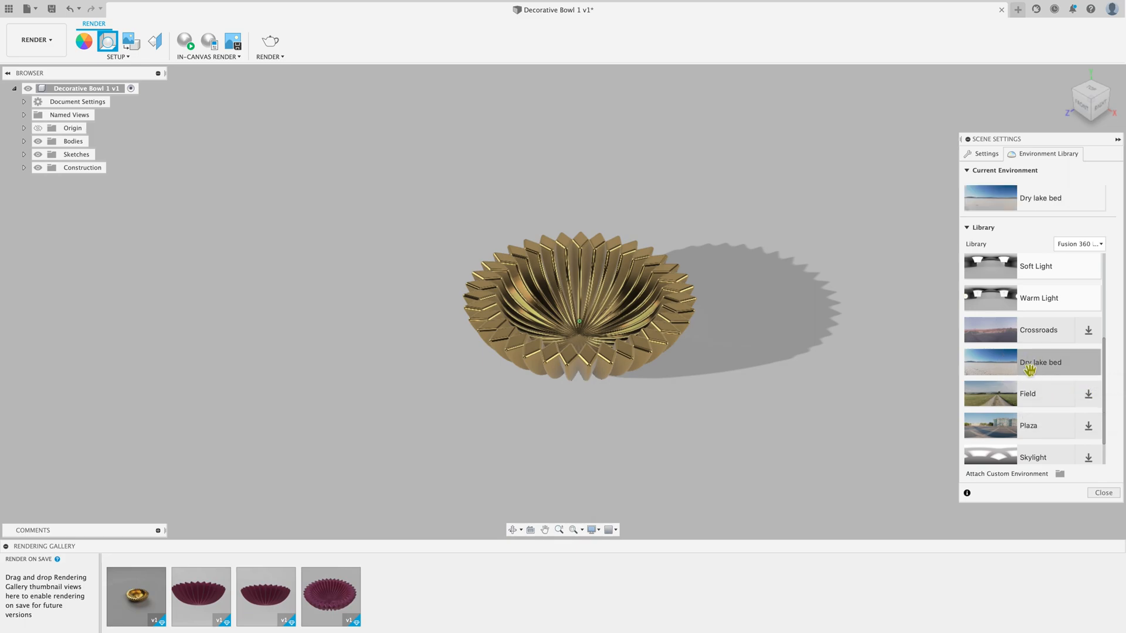
scroll(1030, 371, "up", 2)
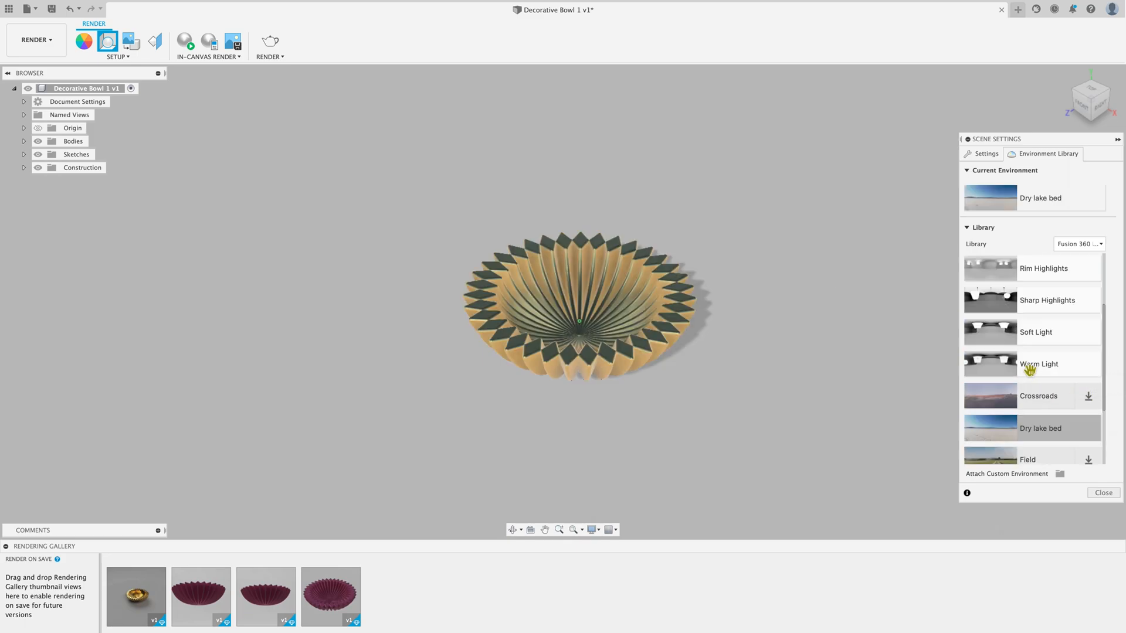
Step: Set the scene background to Environment and look at the bowl on the Dry lake bed surroundings
scroll(1030, 371, "down", 1)
left_click(1045, 394)
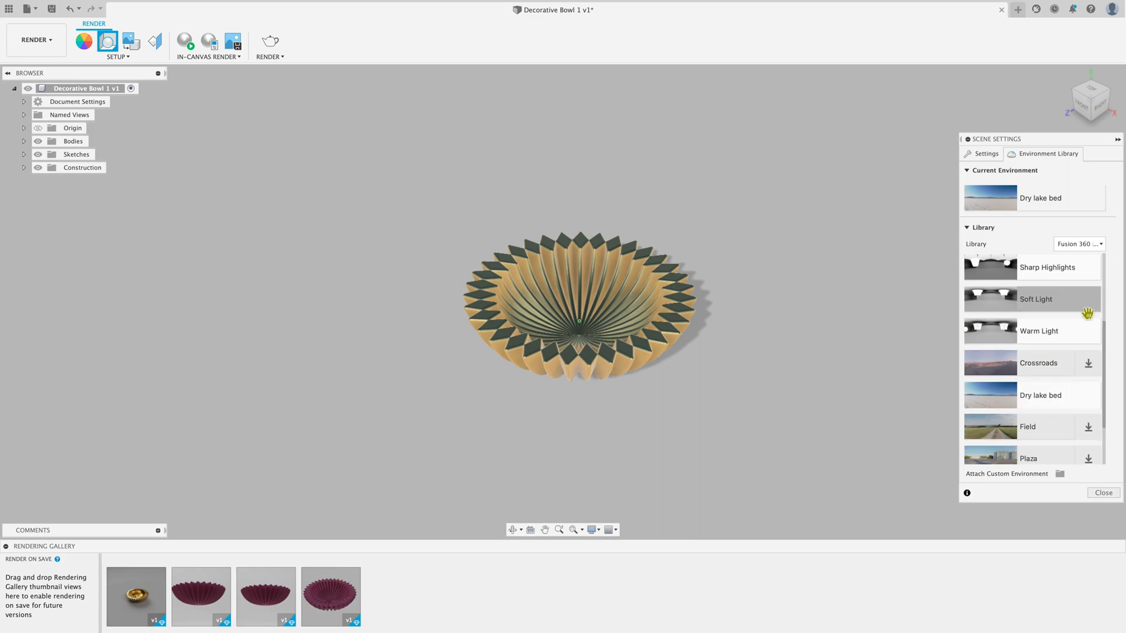
left_click(995, 155)
left_click(1052, 235)
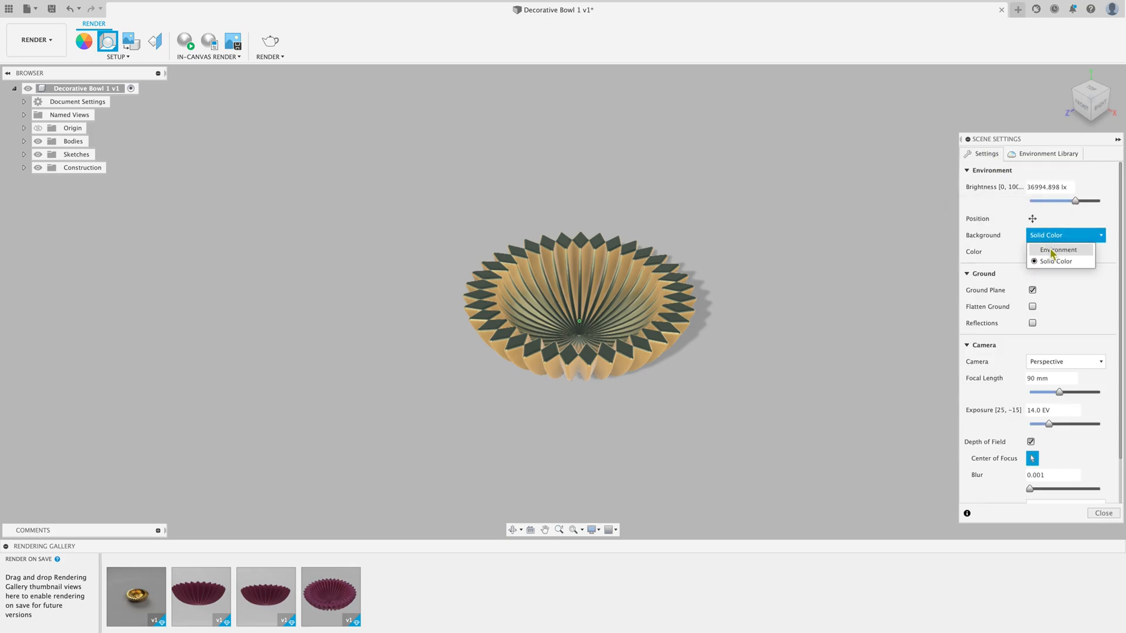
left_click(1053, 251)
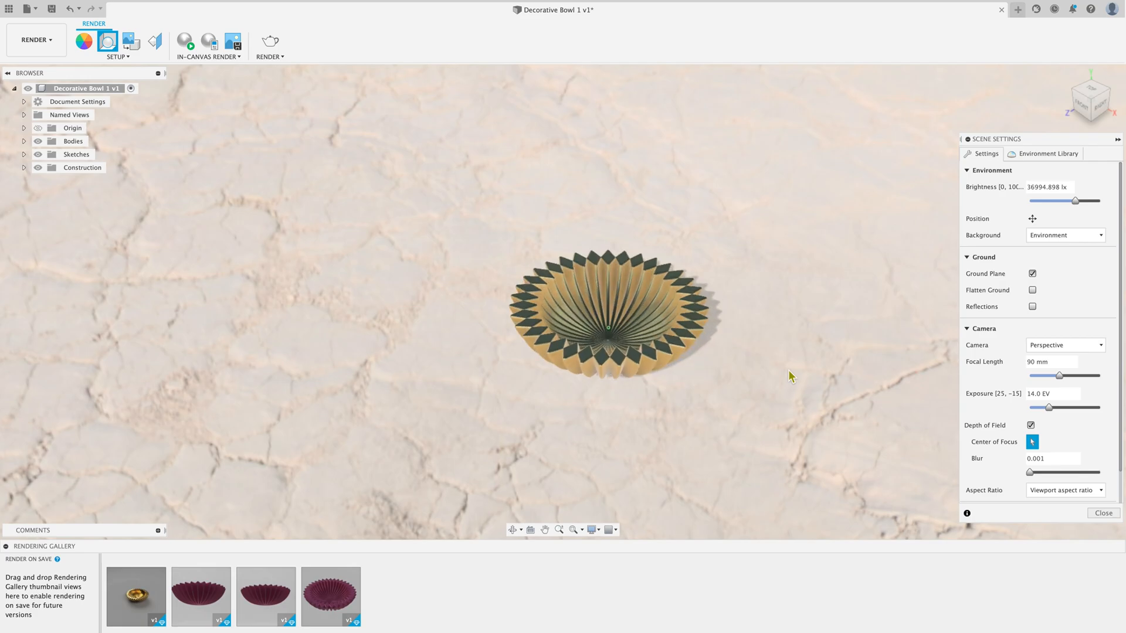
left_click(512, 530)
left_click_drag(669, 442, 375, 432)
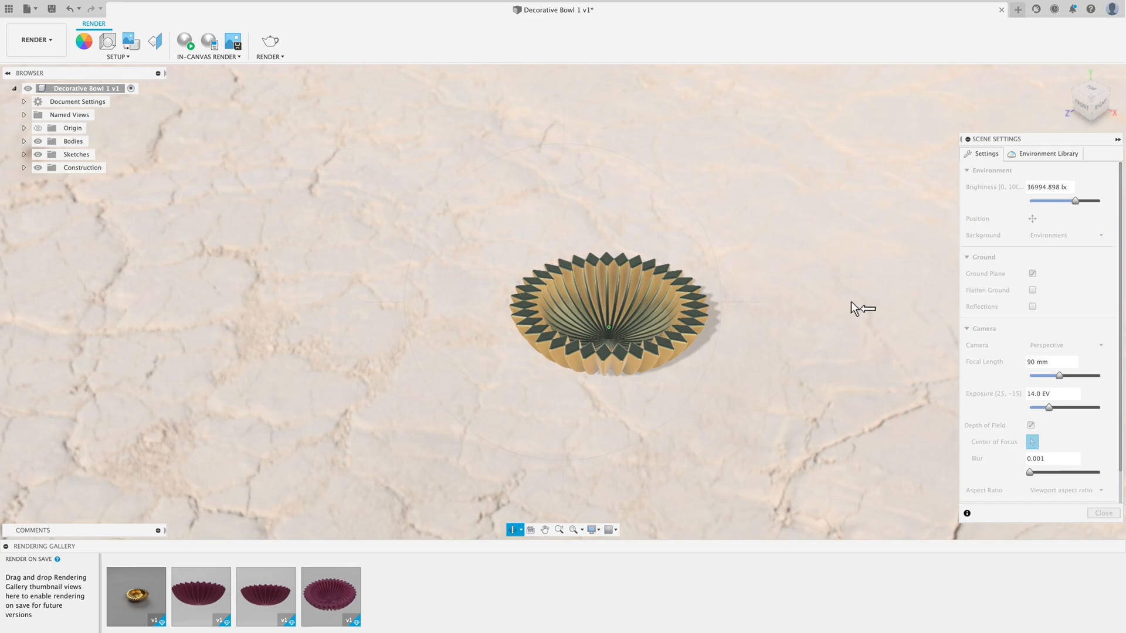
right_click(812, 286)
left_click(837, 289)
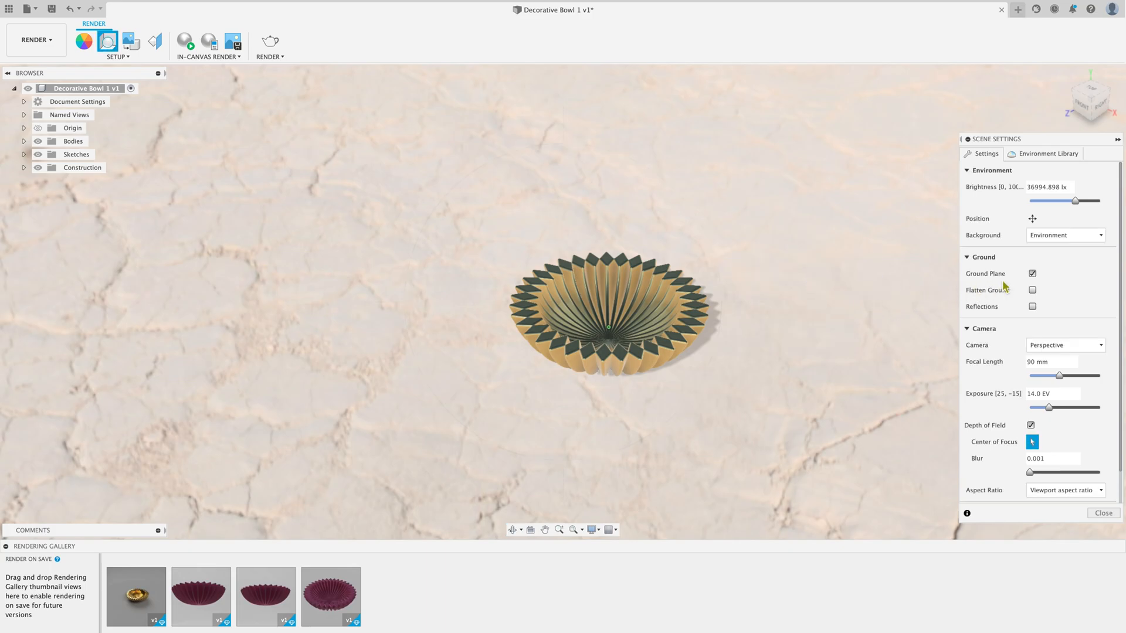
Step: Replace the scene's Dry lake bed environment with Grid Light from the environment library
left_click(1048, 153)
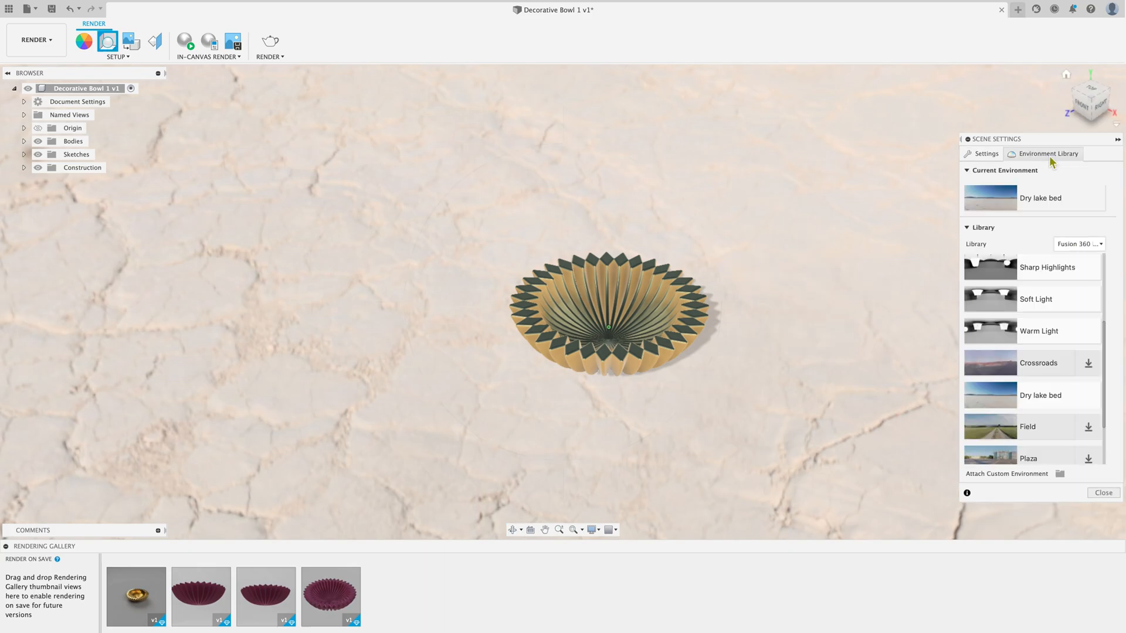
scroll(1090, 346, "up", 5)
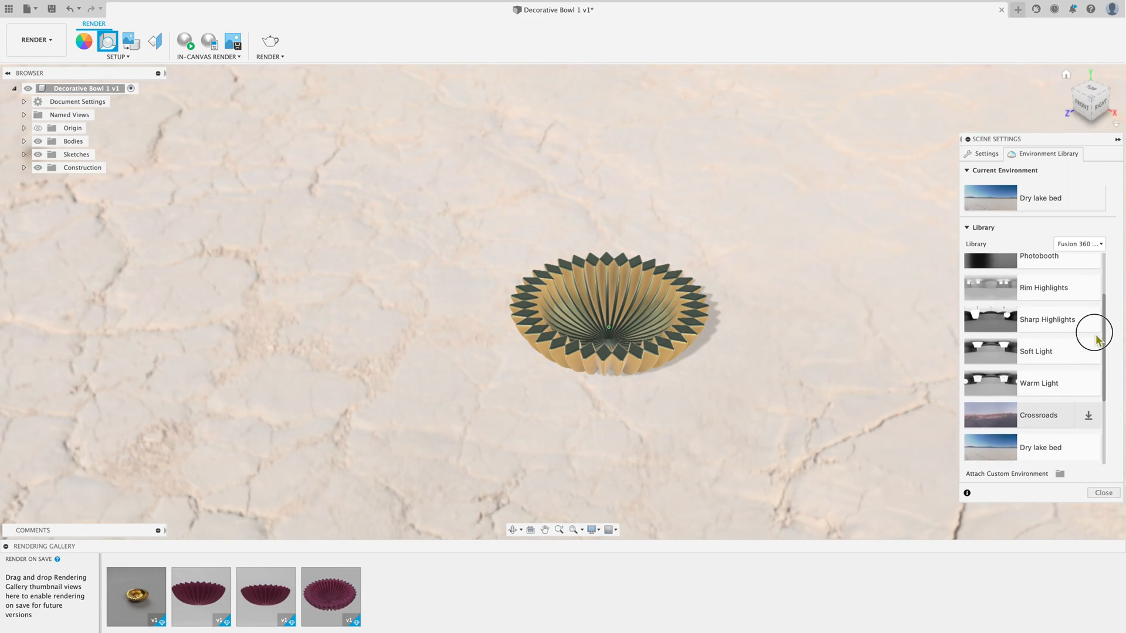
double_click(1029, 310)
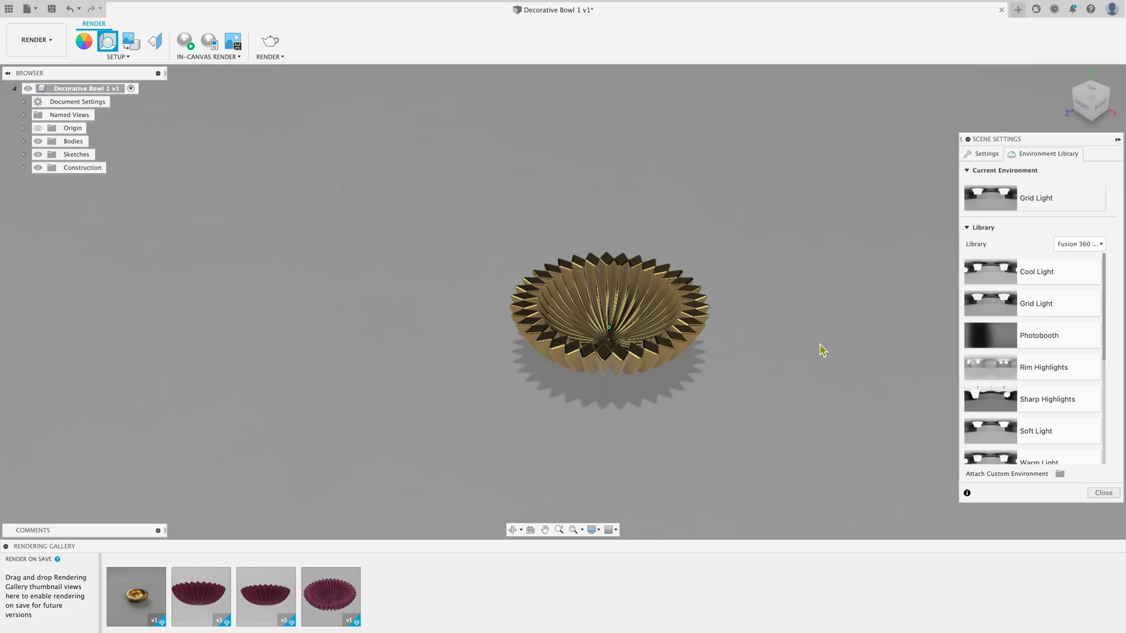
scroll(759, 384, "up", 1)
scroll(813, 390, "up", 1)
scroll(814, 390, "down", 1)
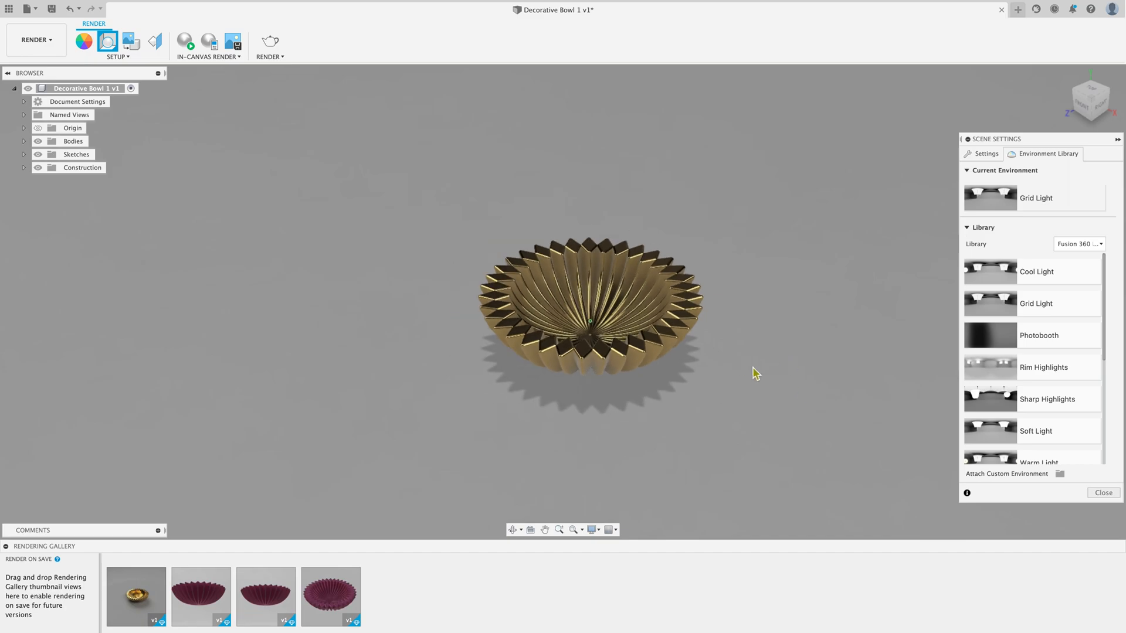
Step: Review the scene's background options and examine the bowl under Grid Light from its left side
left_click(985, 154)
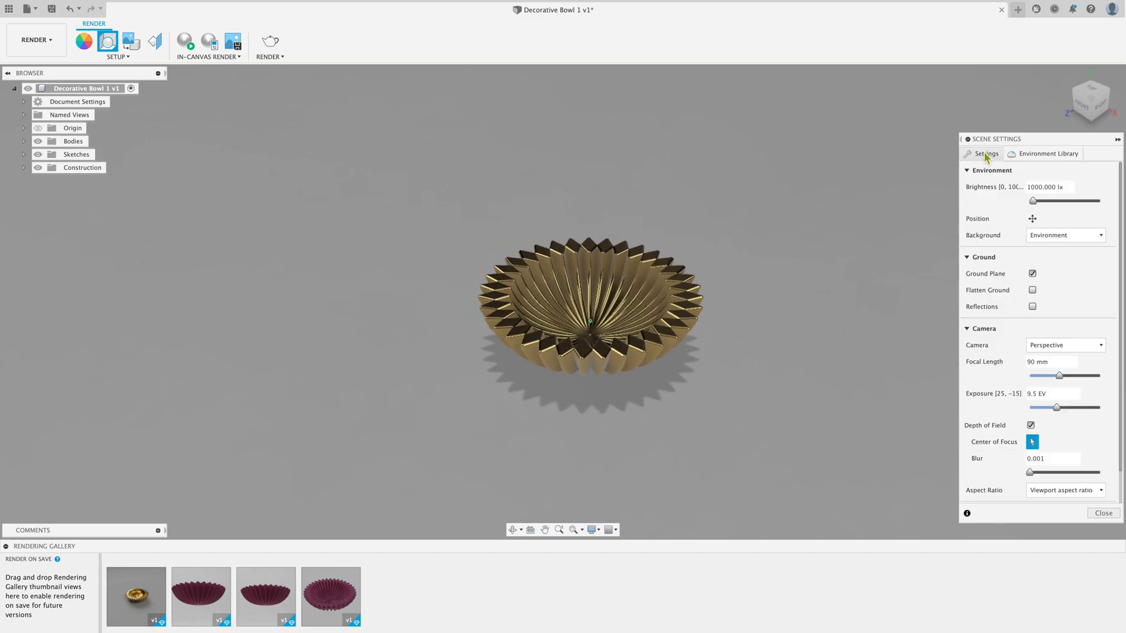
left_click(1035, 236)
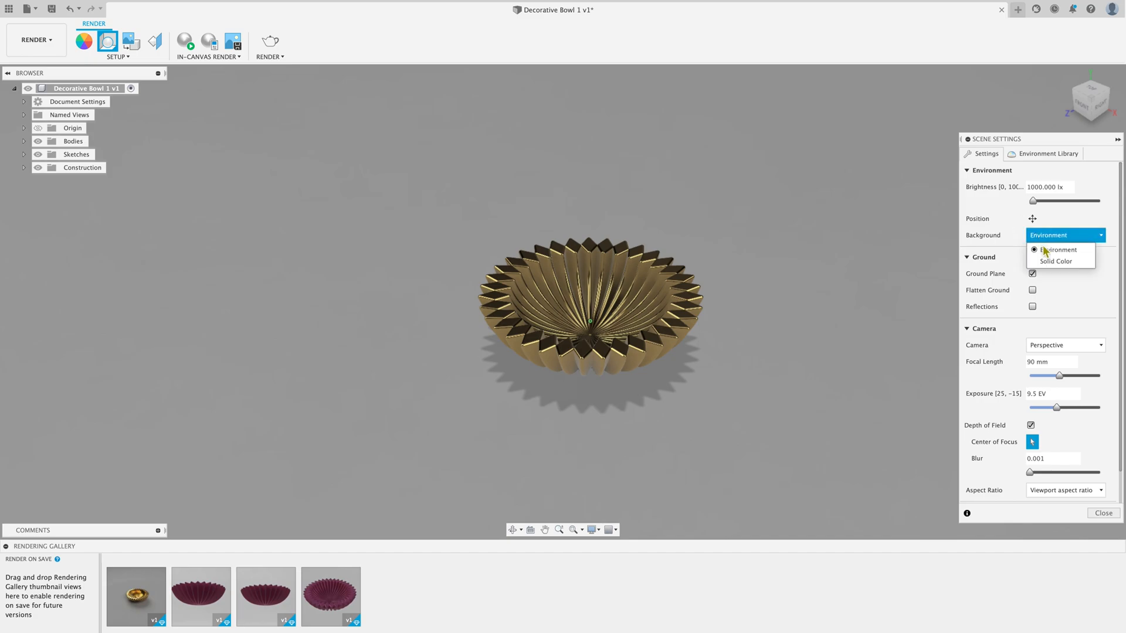
left_click(864, 226)
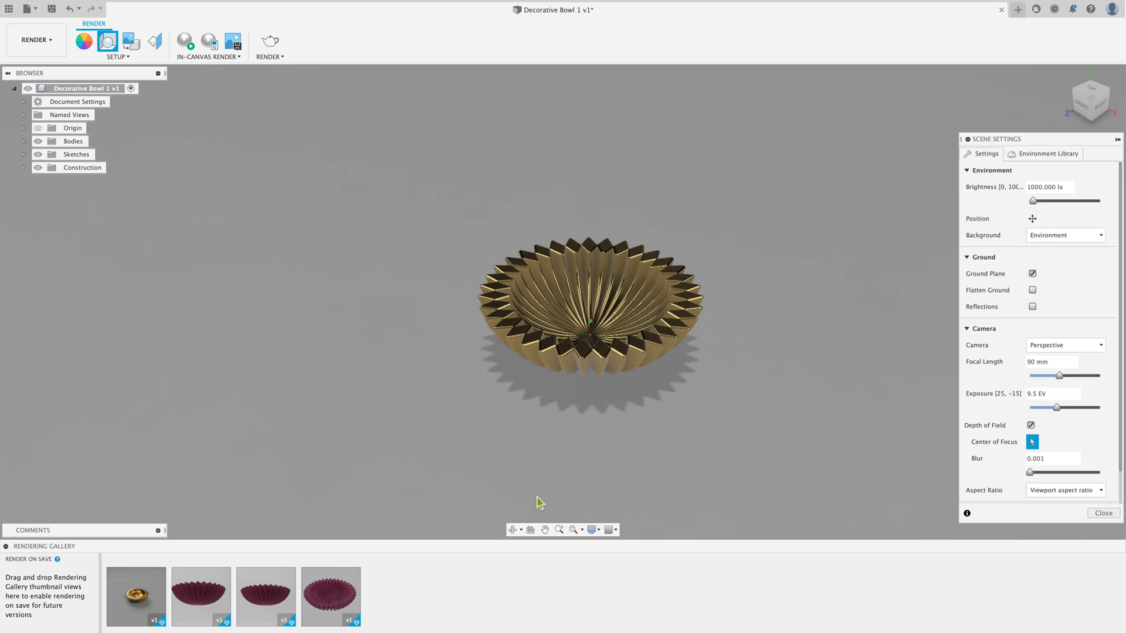
left_click(514, 530)
left_click_drag(674, 459, 547, 437)
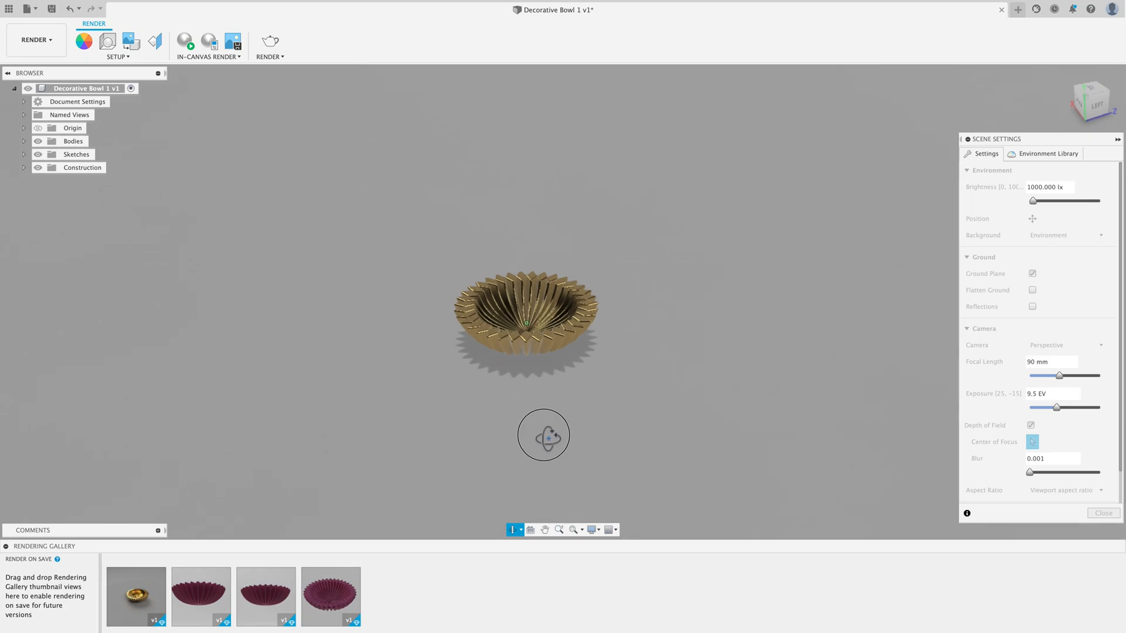
scroll(551, 322, "up", 2)
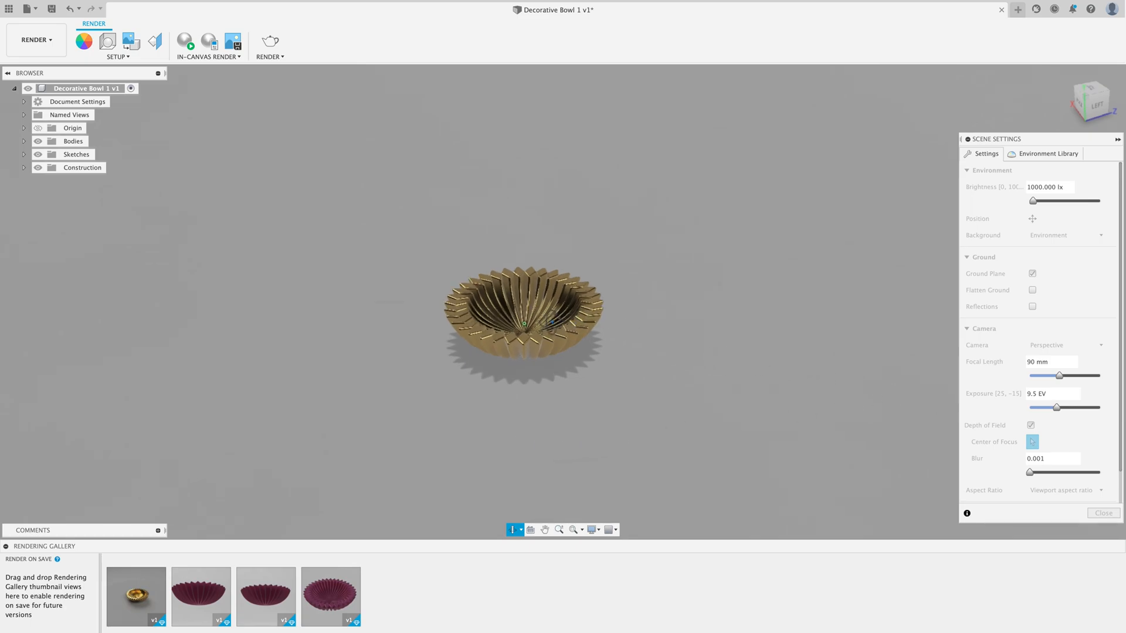
scroll(552, 322, "up", 3)
mouse_move(699, 389)
left_mouse_down()
mouse_move(643, 395)
mouse_move(677, 388)
left_mouse_up()
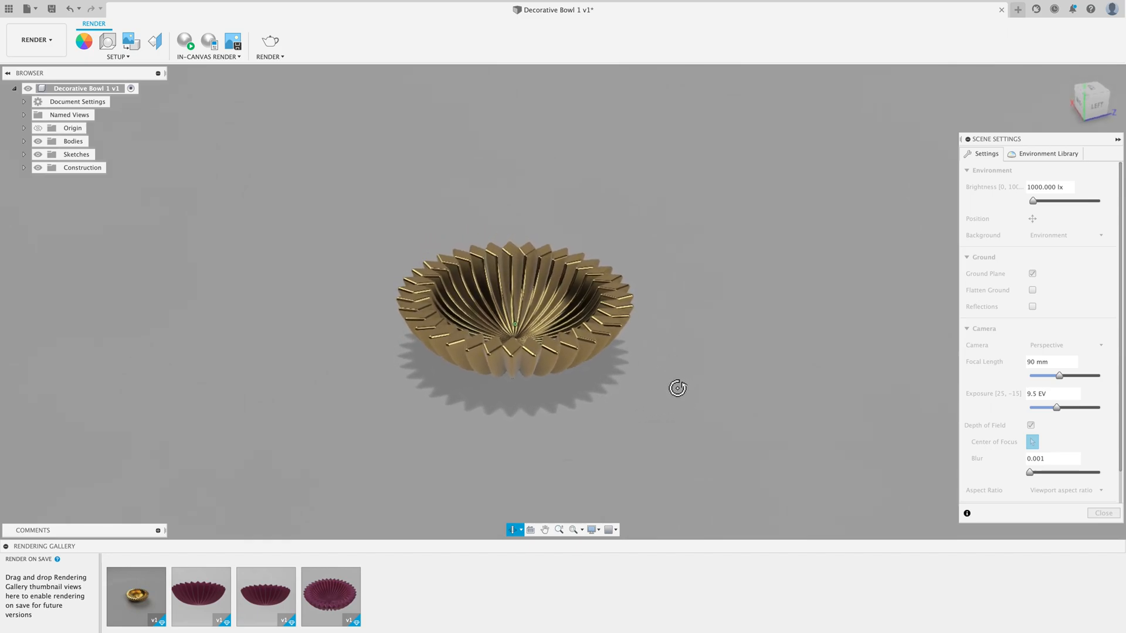
right_click(677, 389)
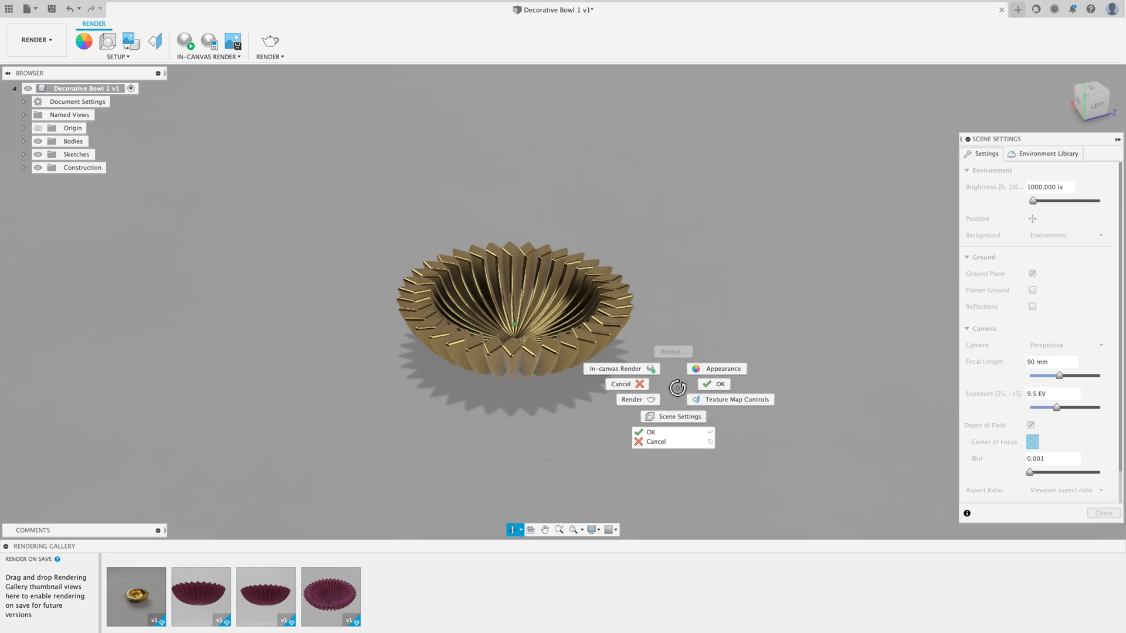
left_click(717, 390)
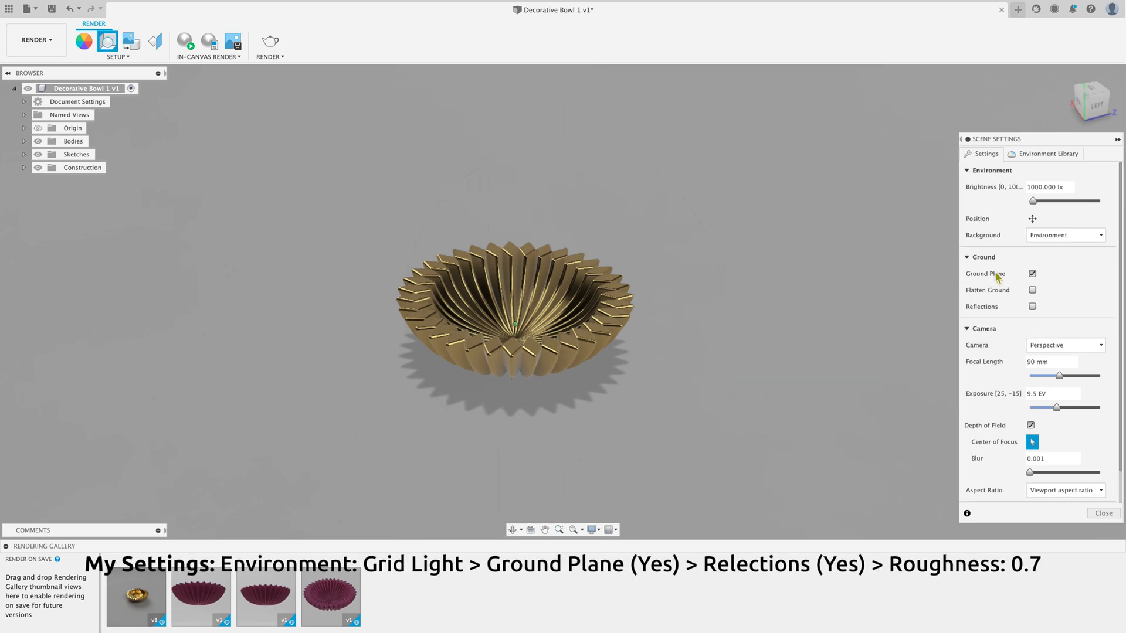
Step: Keep the ground plane enabled, turn on ground reflections and set their roughness to 0.7
left_click(1032, 274)
left_click(1032, 274)
left_click(1033, 306)
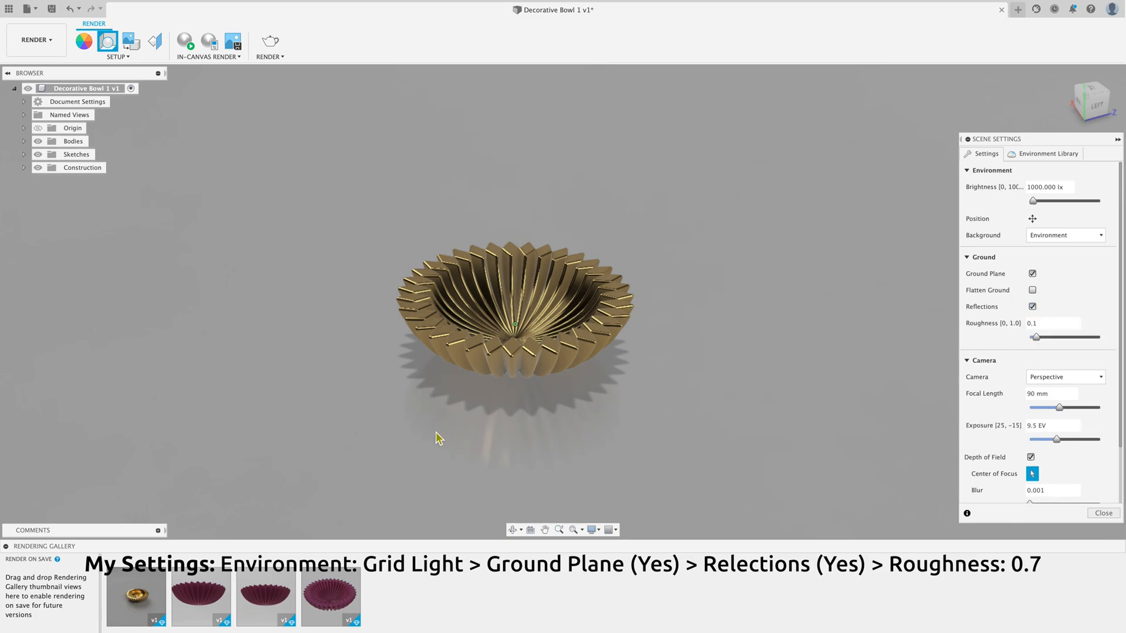
left_click(1033, 307)
left_click(1033, 307)
left_click_drag(1040, 335, 1065, 344)
left_click(1039, 324)
key("Return")
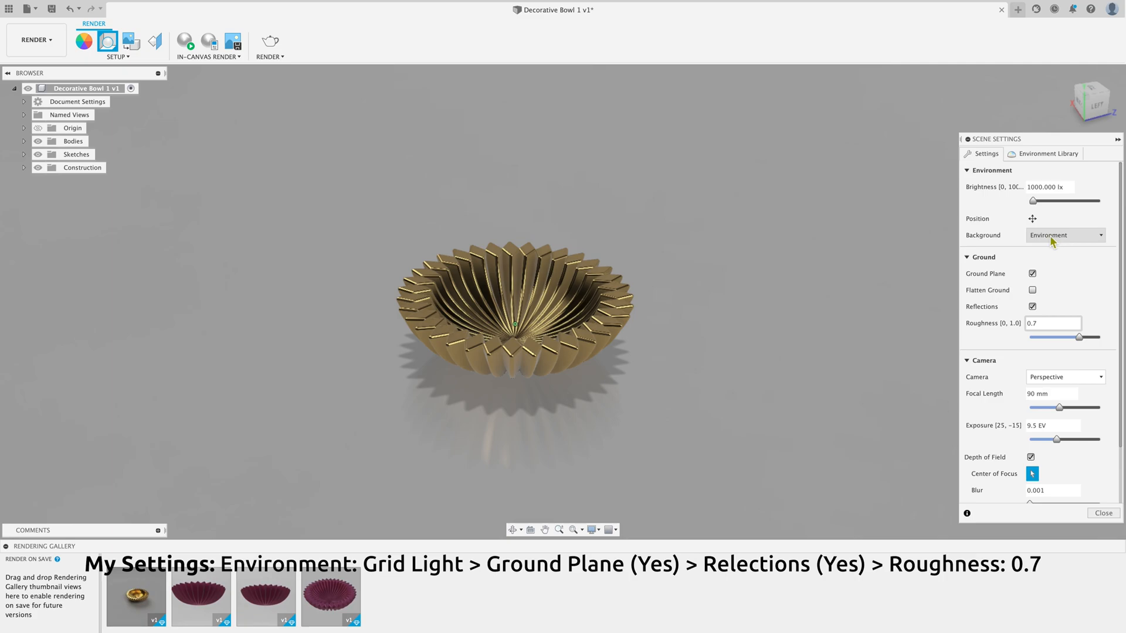
Step: Set the rotation of the scene environment's position to 32.4 degrees
left_click(1032, 219)
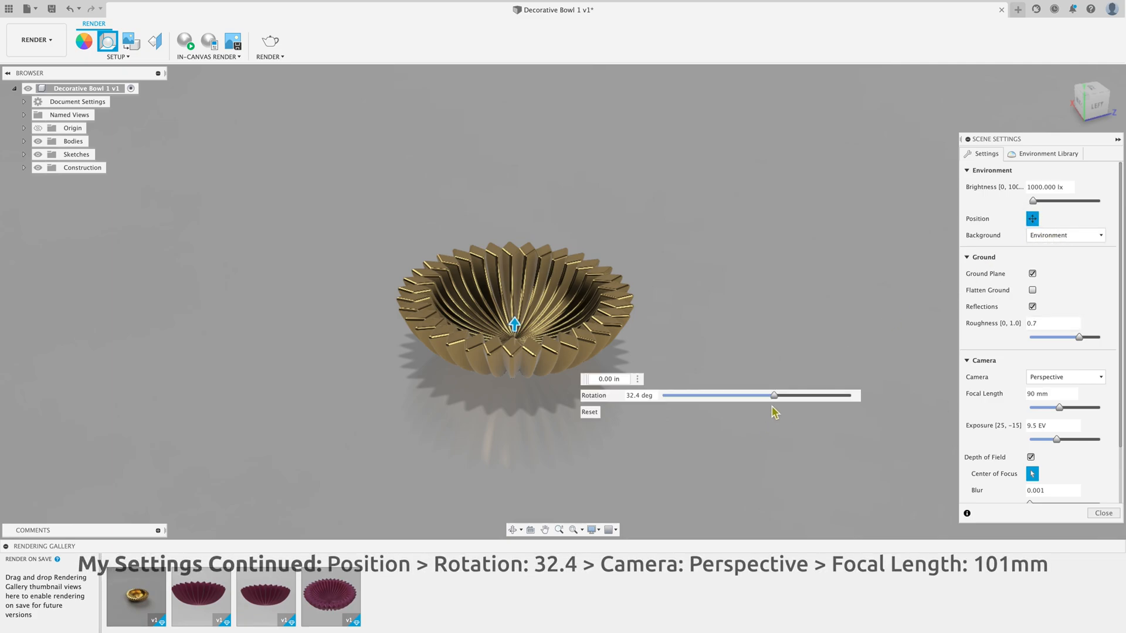
mouse_move(775, 398)
left_mouse_down()
mouse_move(853, 396)
mouse_move(606, 407)
mouse_move(801, 406)
mouse_move(782, 406)
left_mouse_up()
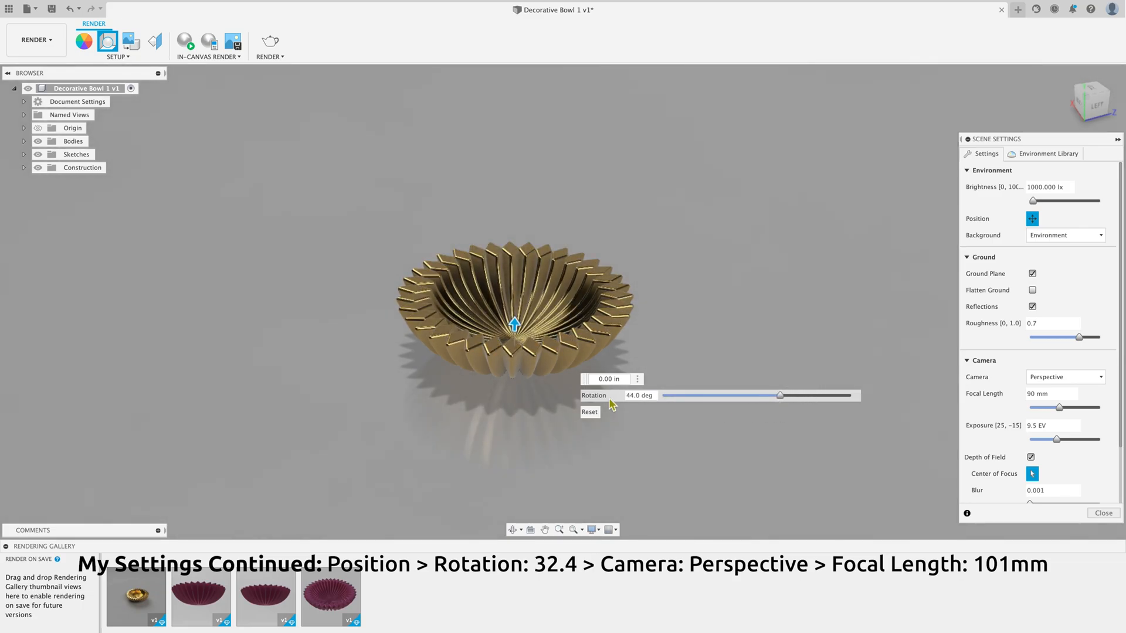
left_click(632, 395)
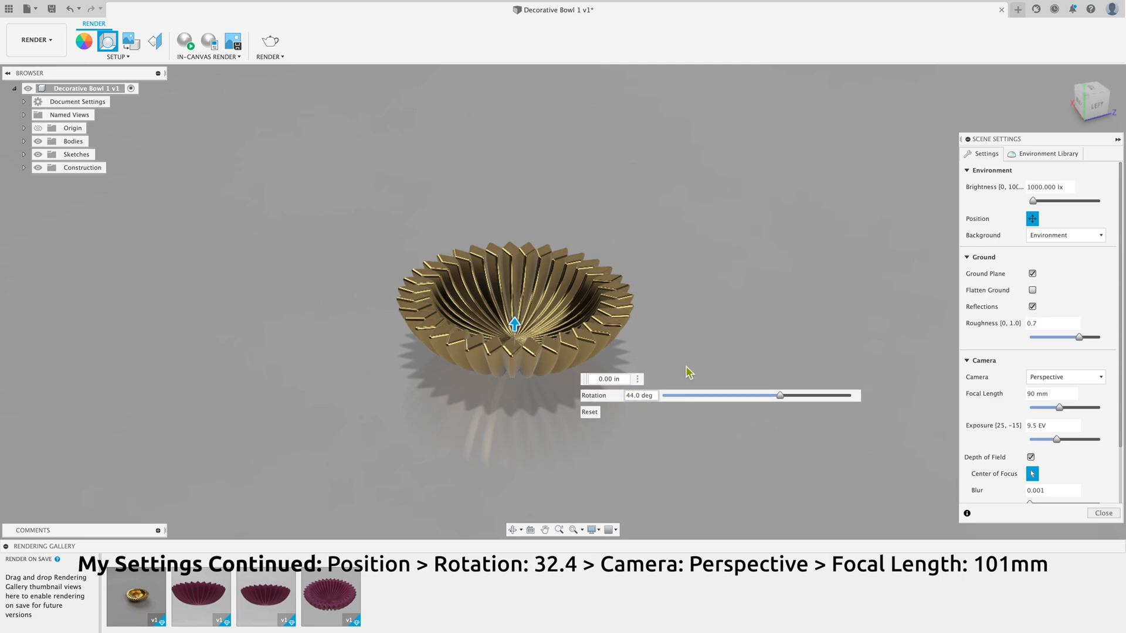
key("BackSpace")
key("BackSpace")
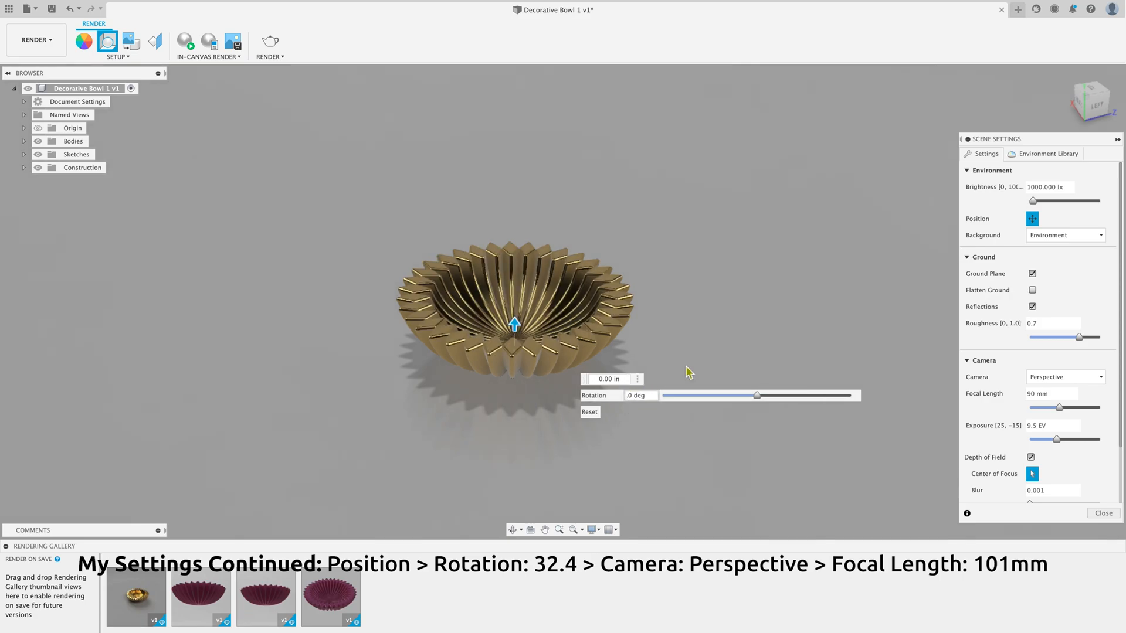
type("32")
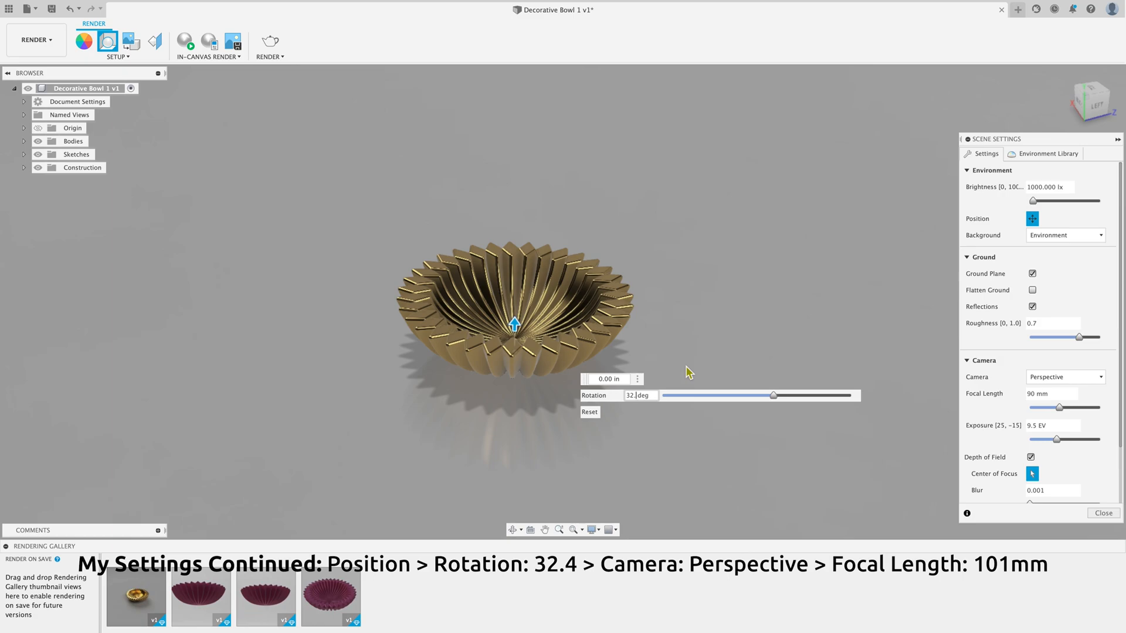
left_click(745, 343)
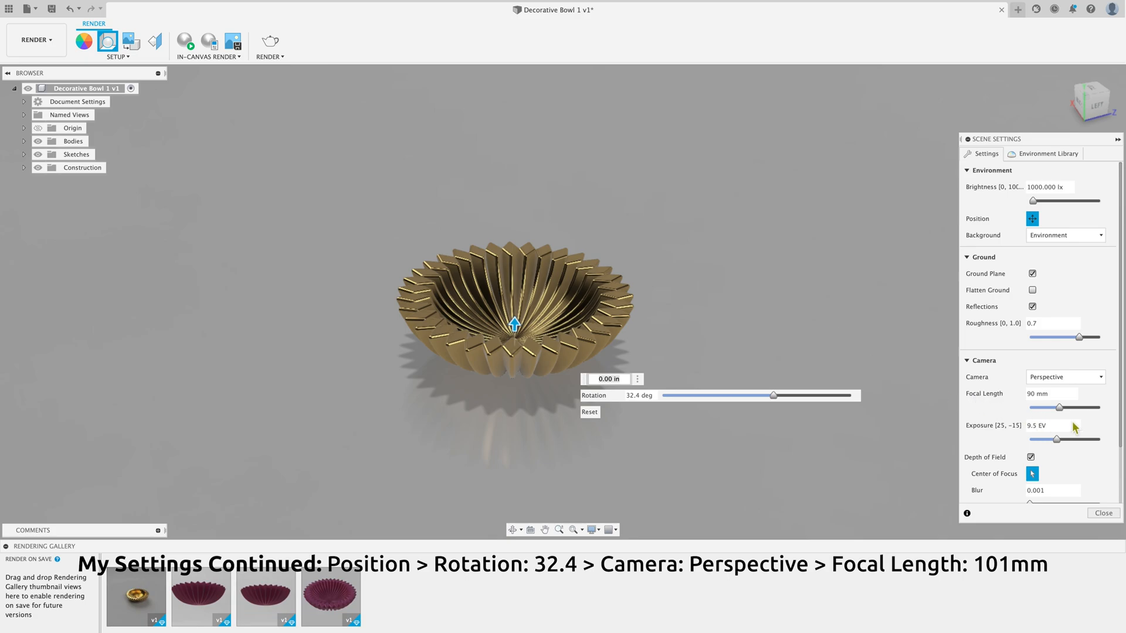
Step: Keep the Perspective camera, set its focal length to 101 mm, and close the scene settings
left_click(1085, 378)
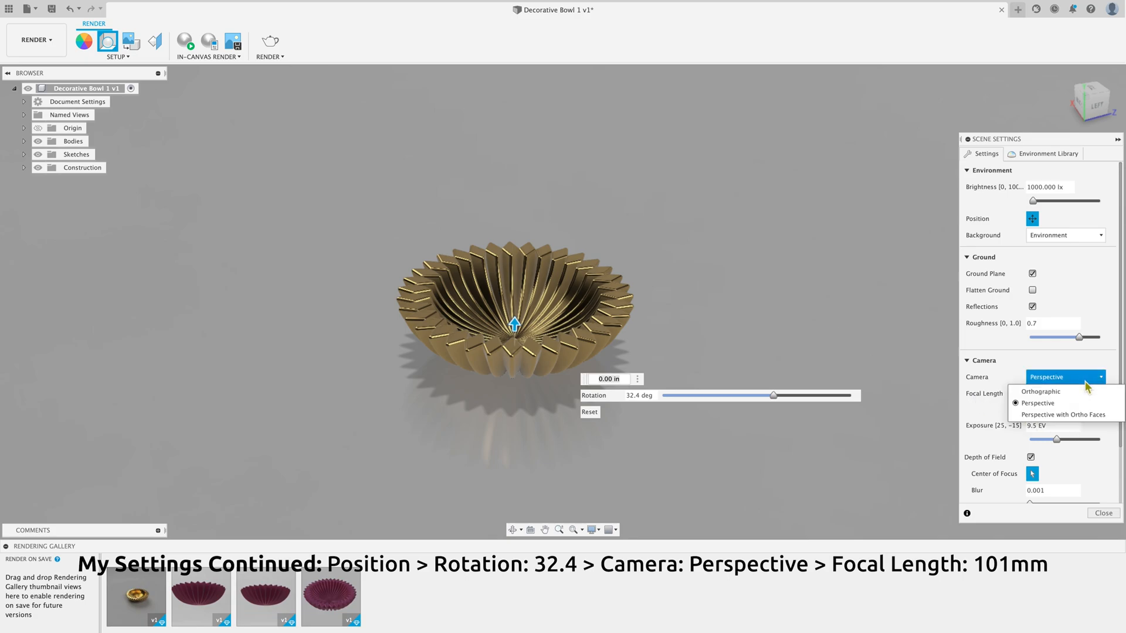
left_click(1080, 406)
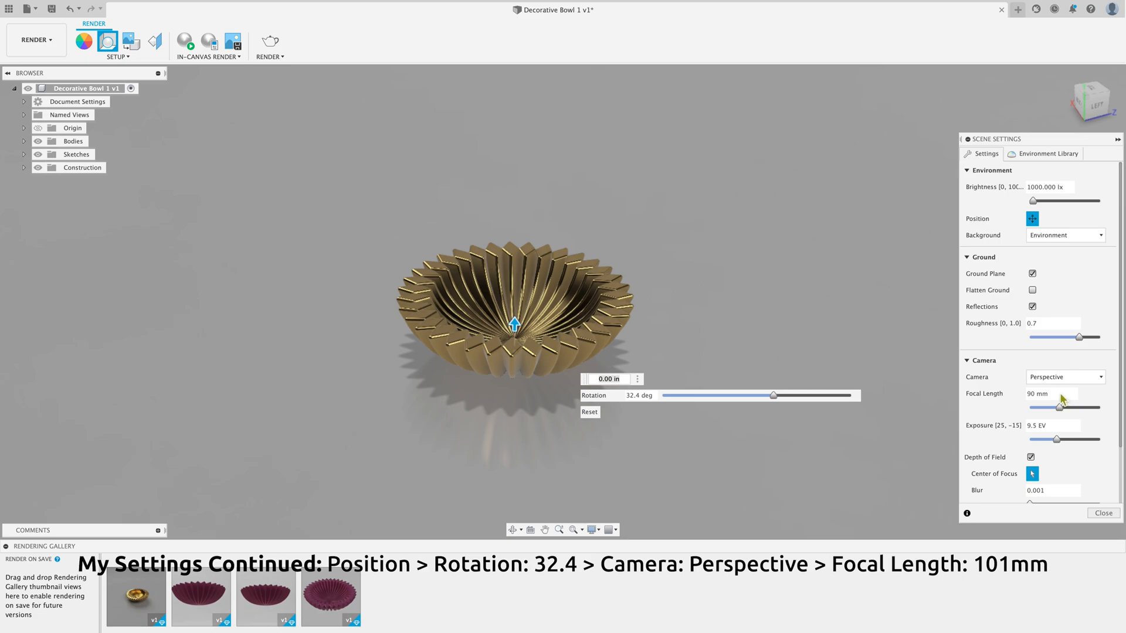
mouse_move(1060, 407)
left_mouse_down()
mouse_move(1114, 410)
mouse_move(1026, 417)
mouse_move(1060, 409)
left_mouse_up()
left_click(1037, 392)
key("BackSpace")
type("101")
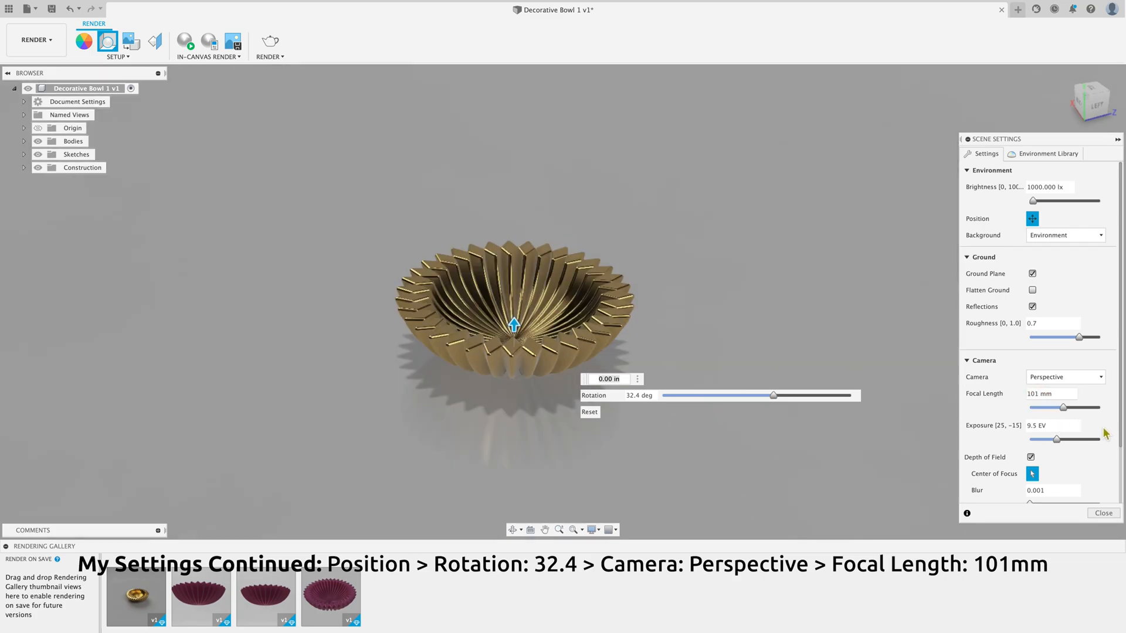
scroll(1107, 464, "down", 3)
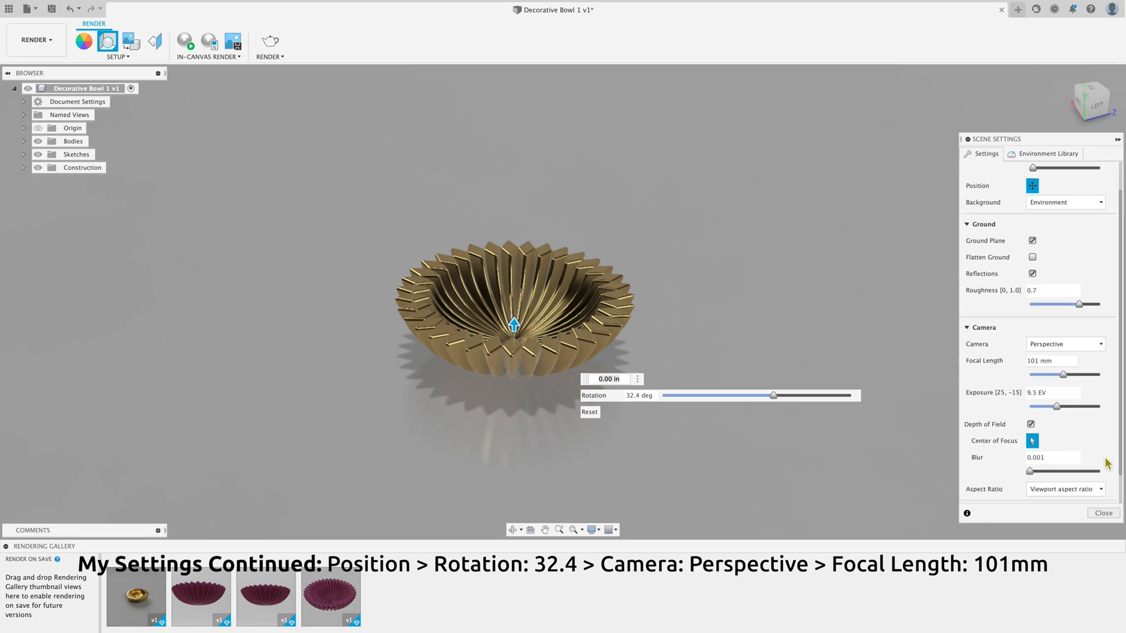
scroll(1107, 464, "up", 3)
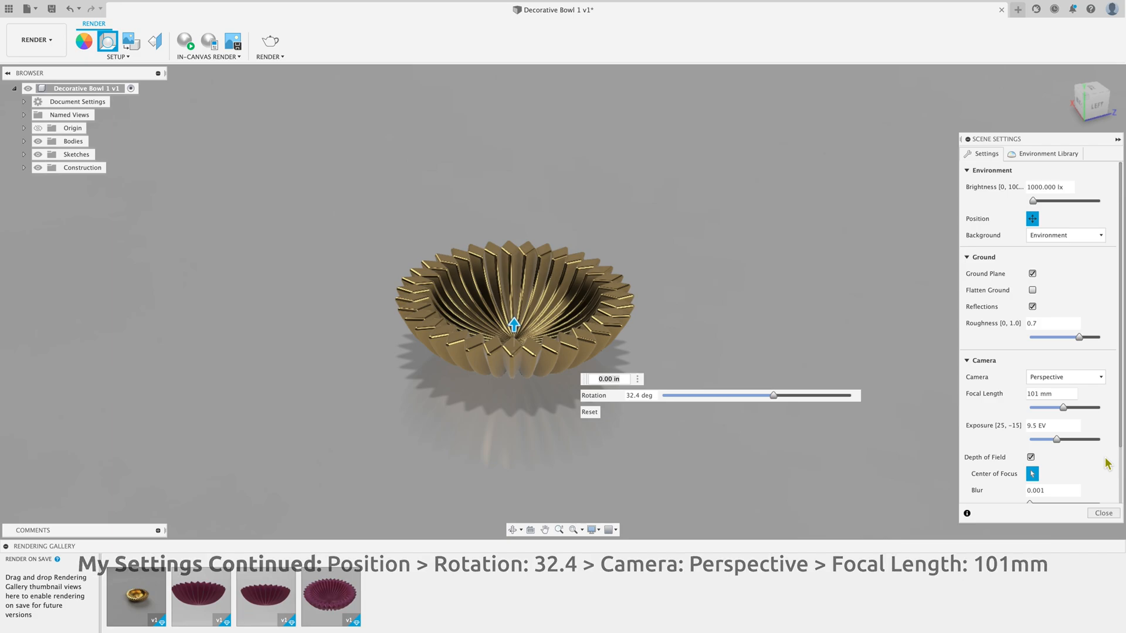
scroll(1107, 464, "down", 3)
left_click(1103, 514)
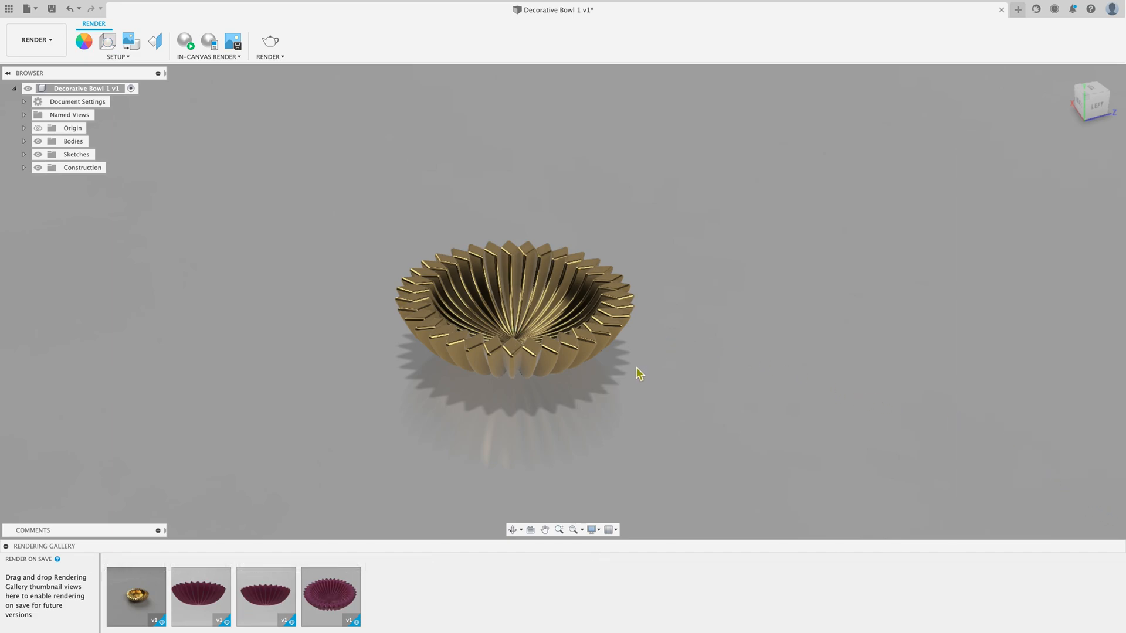
Step: Examine the bowl's brass surface and its ground reflection up close and from farther away
scroll(554, 417, "up", 5)
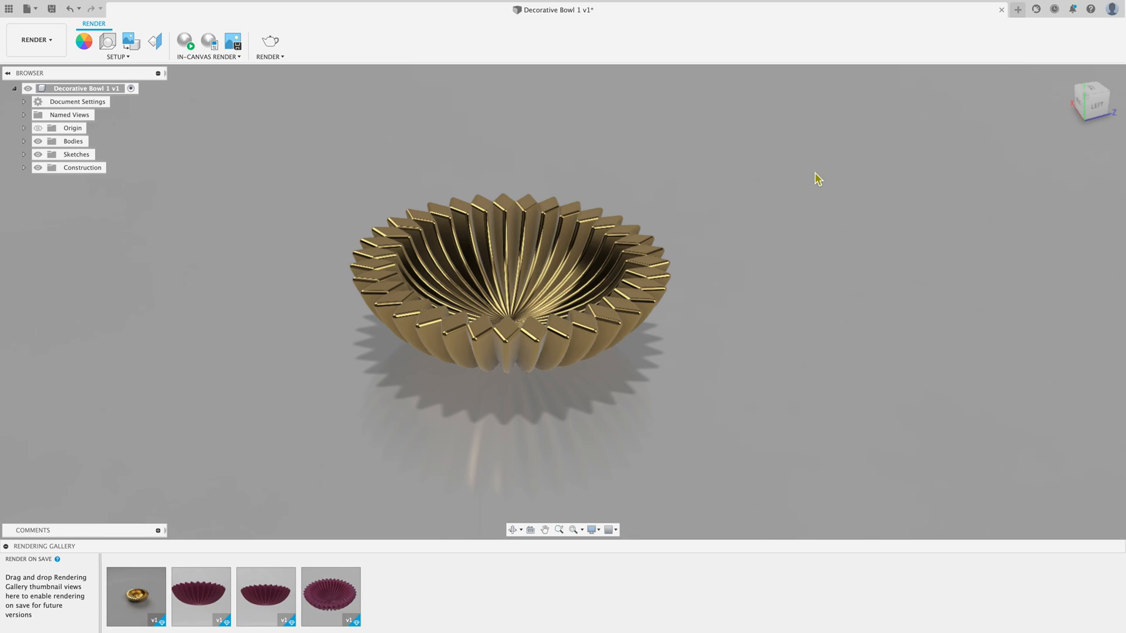
scroll(703, 430, "up", 3)
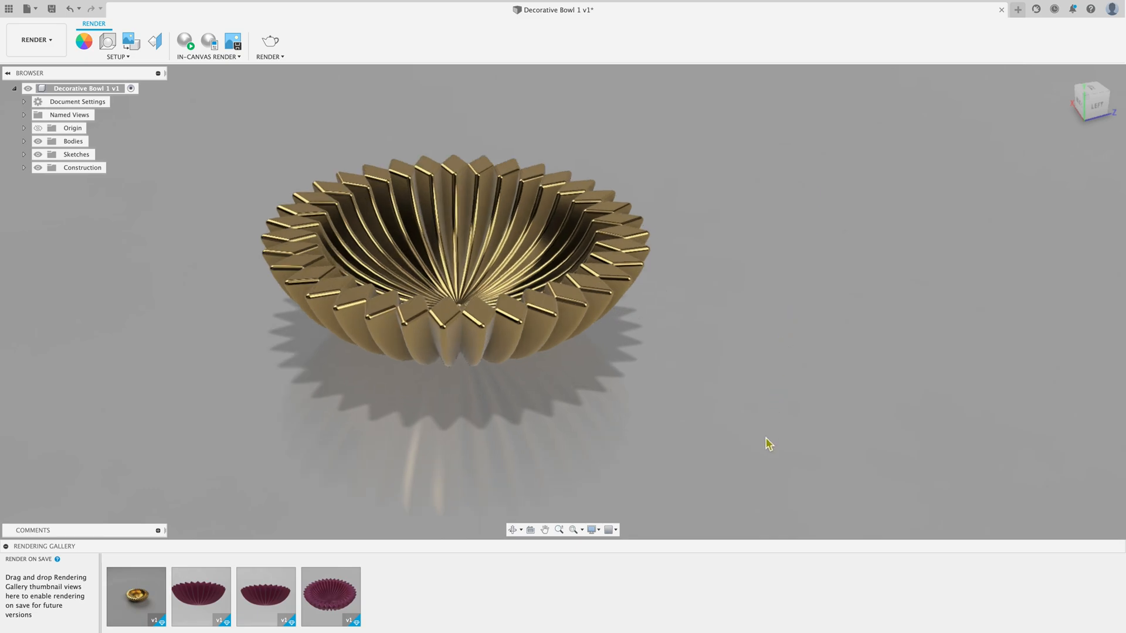
scroll(766, 438, "down", 3)
scroll(638, 517, "up", 3)
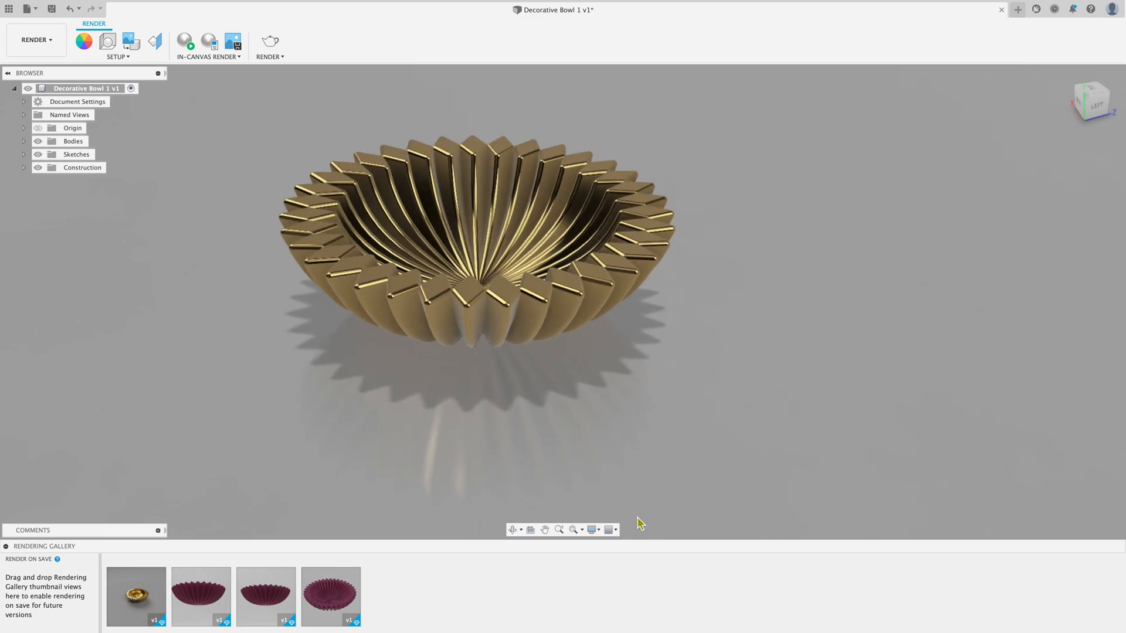
scroll(639, 523, "down", 5)
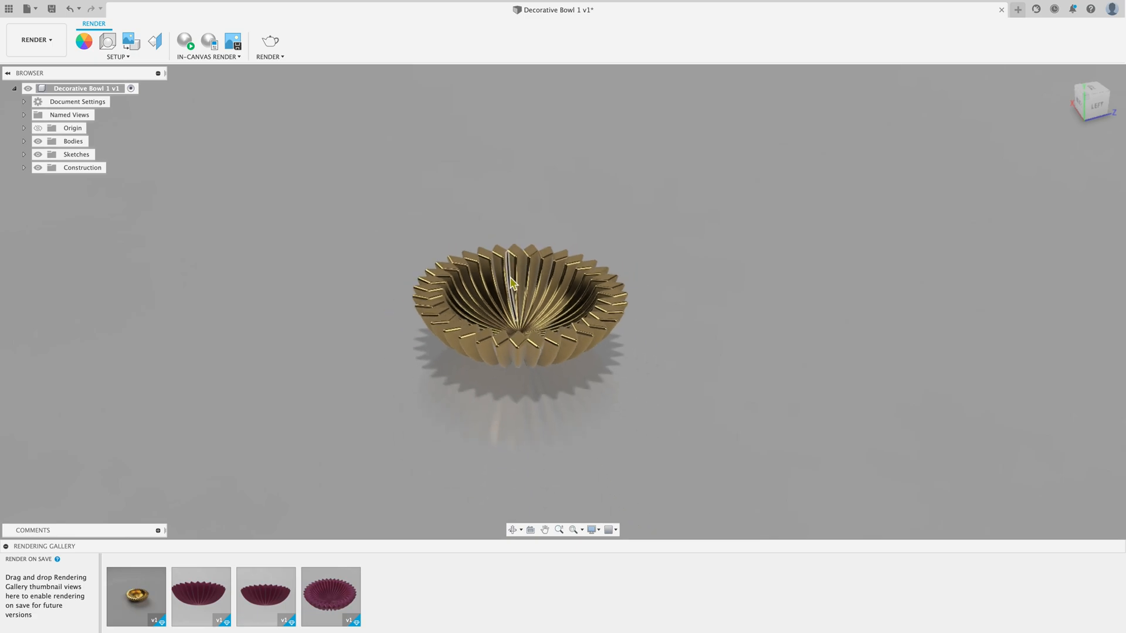
Step: Frame the whole bowl and its ground reflection from slightly above, and open the render settings
scroll(516, 404, "up", 4)
middle_click_drag(563, 284, 598, 326)
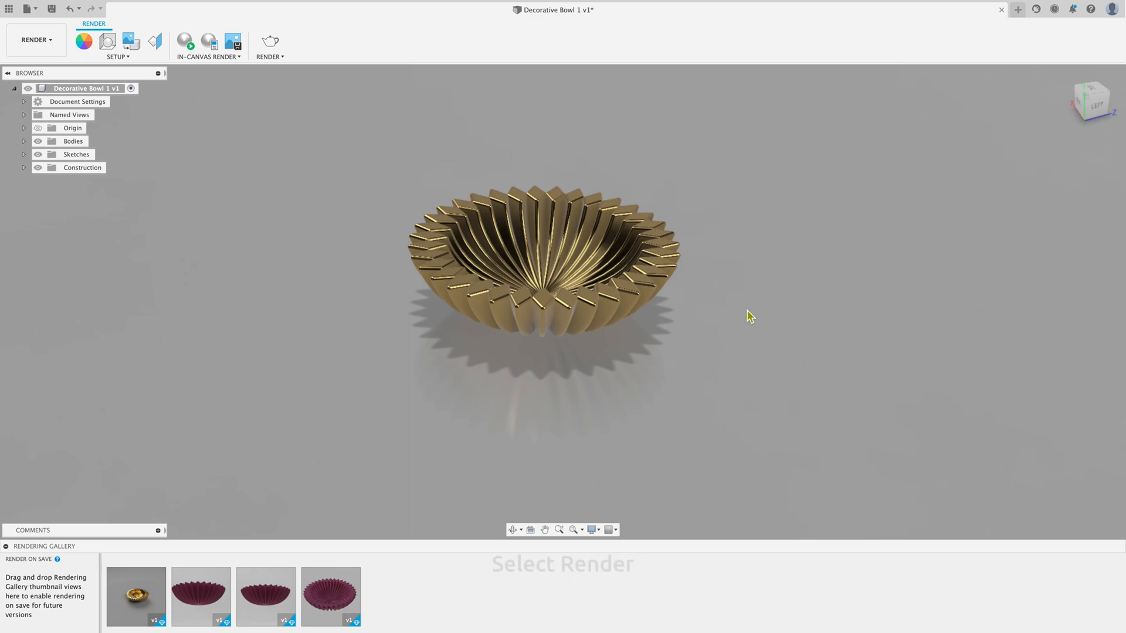
mouse_move(749, 315)
middle_mouse_down()
mouse_move(726, 314)
mouse_move(748, 308)
middle_mouse_up()
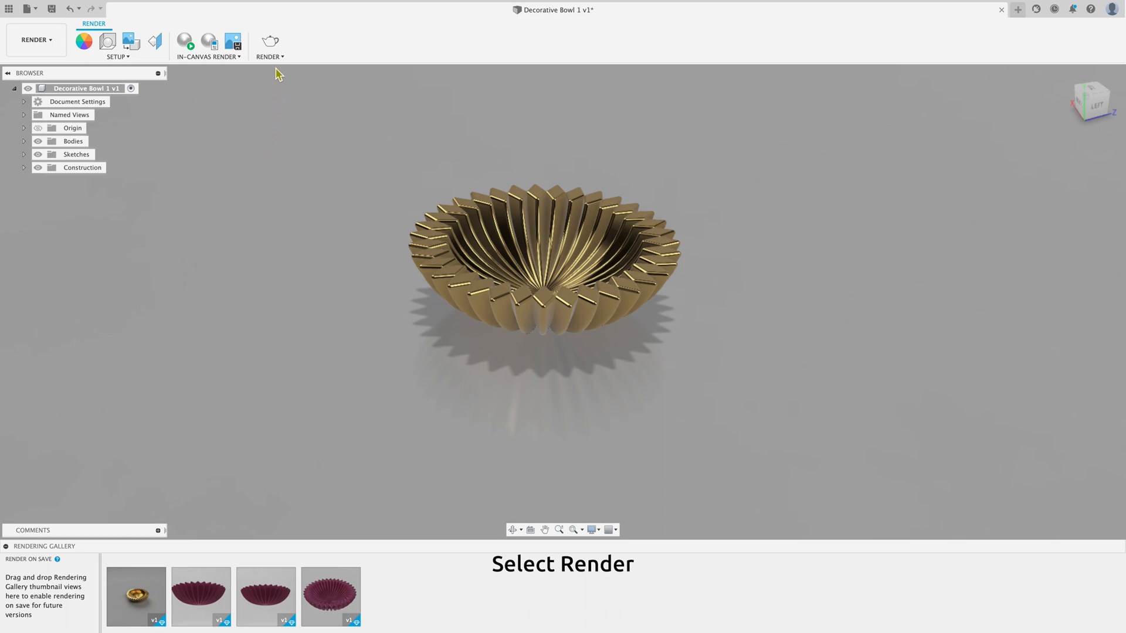
left_click(271, 42)
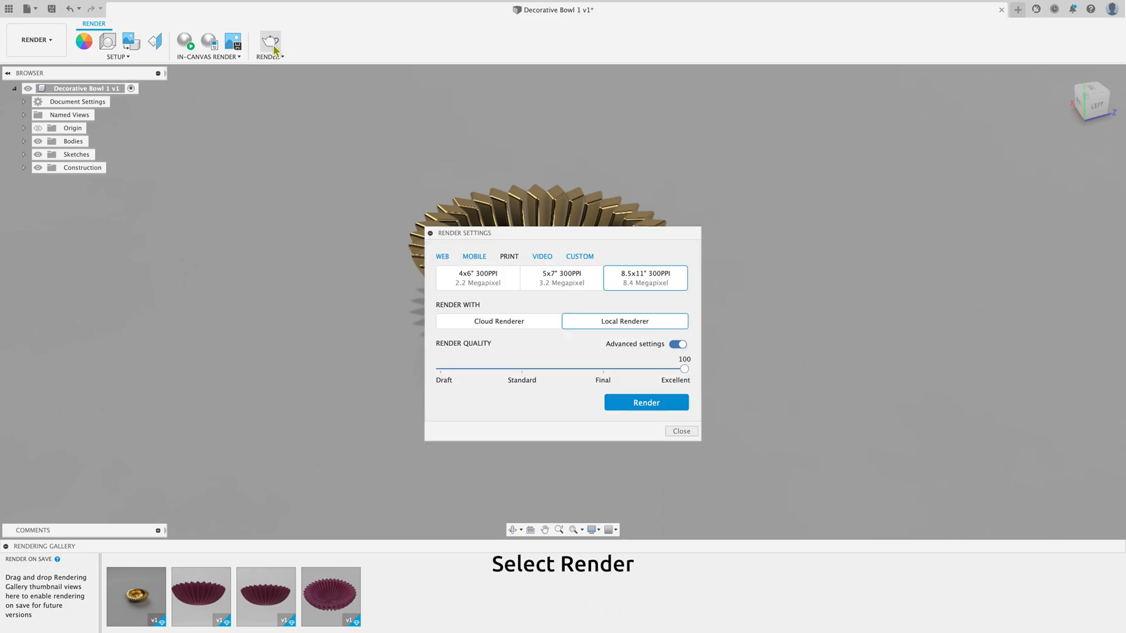
Step: Compare the Cloud and Local Renderer options, the basic quality choices, and the web, mobile, print, video and custom size presets
left_click(547, 327)
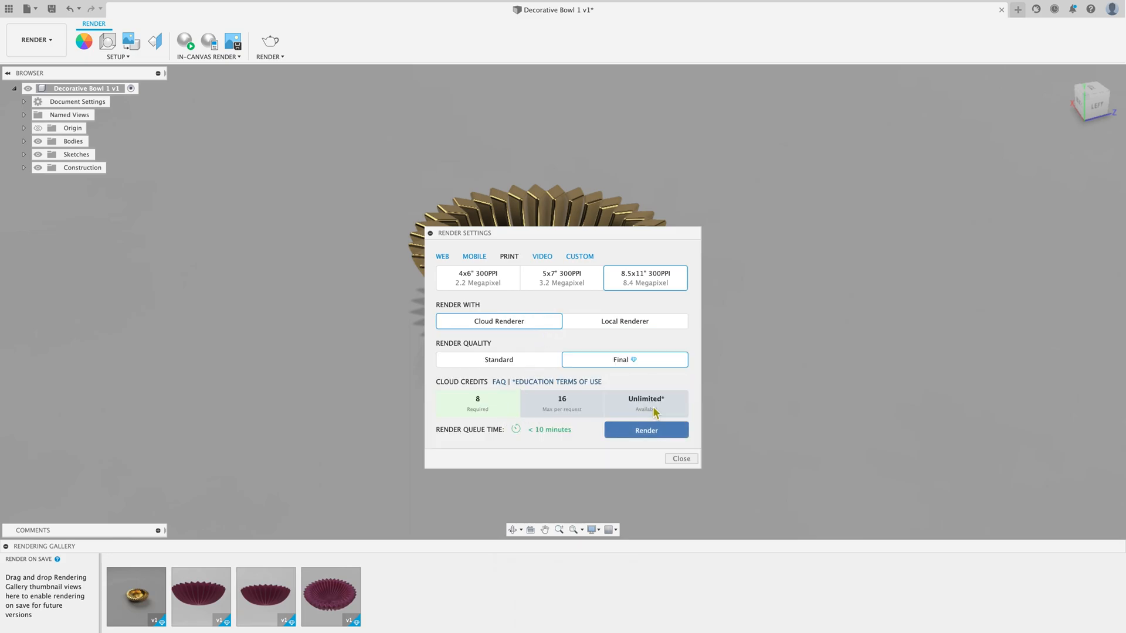
left_click(667, 330)
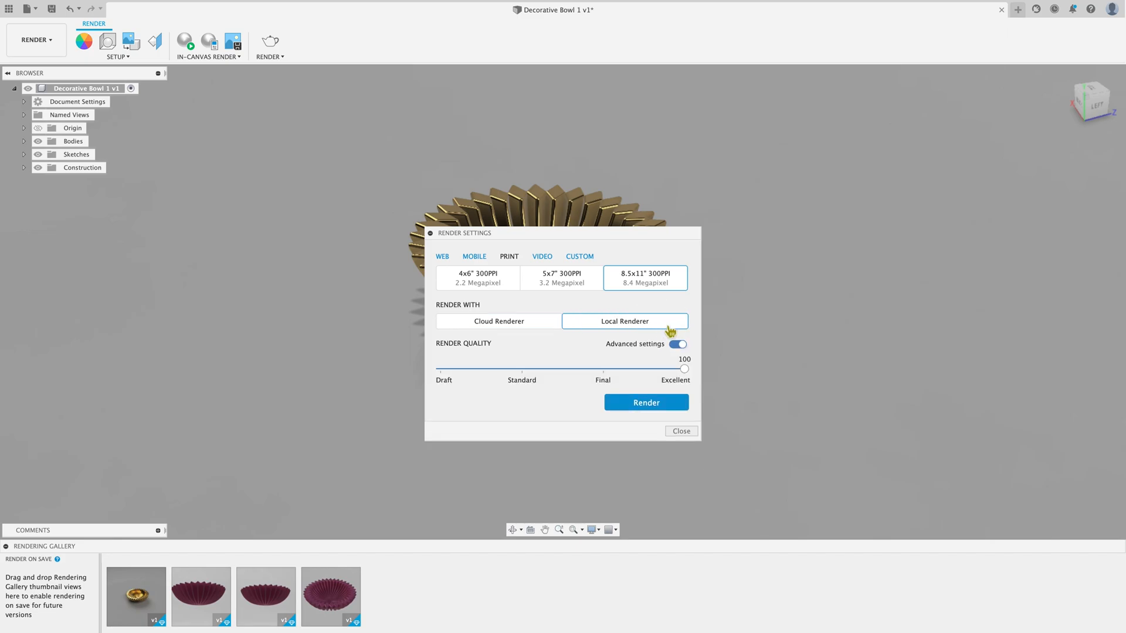
left_click(680, 345)
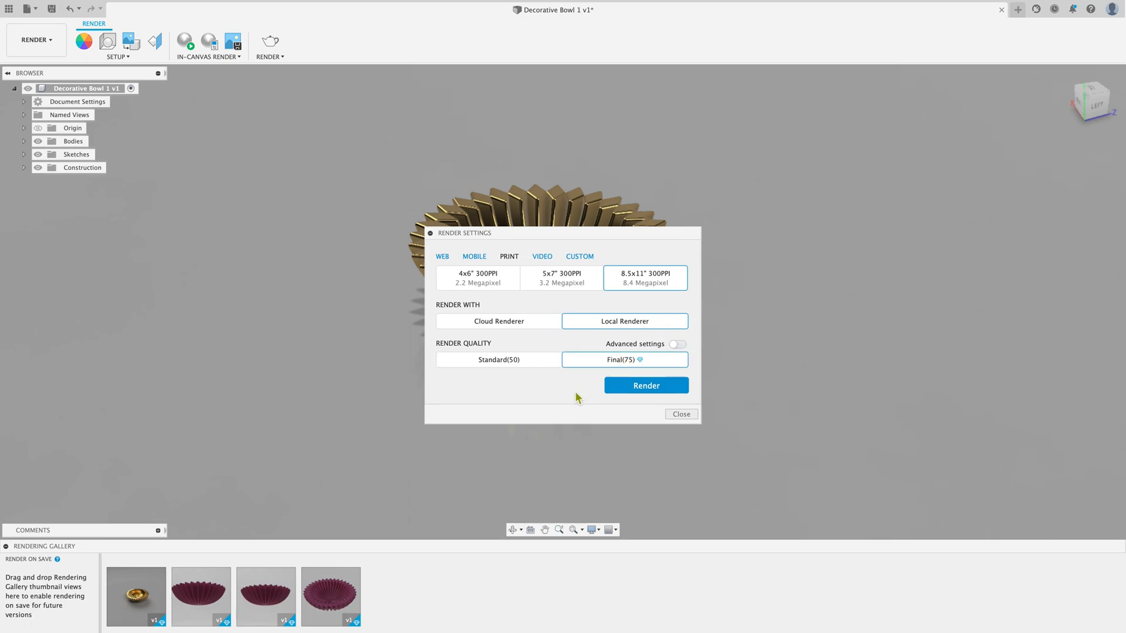
left_click(441, 259)
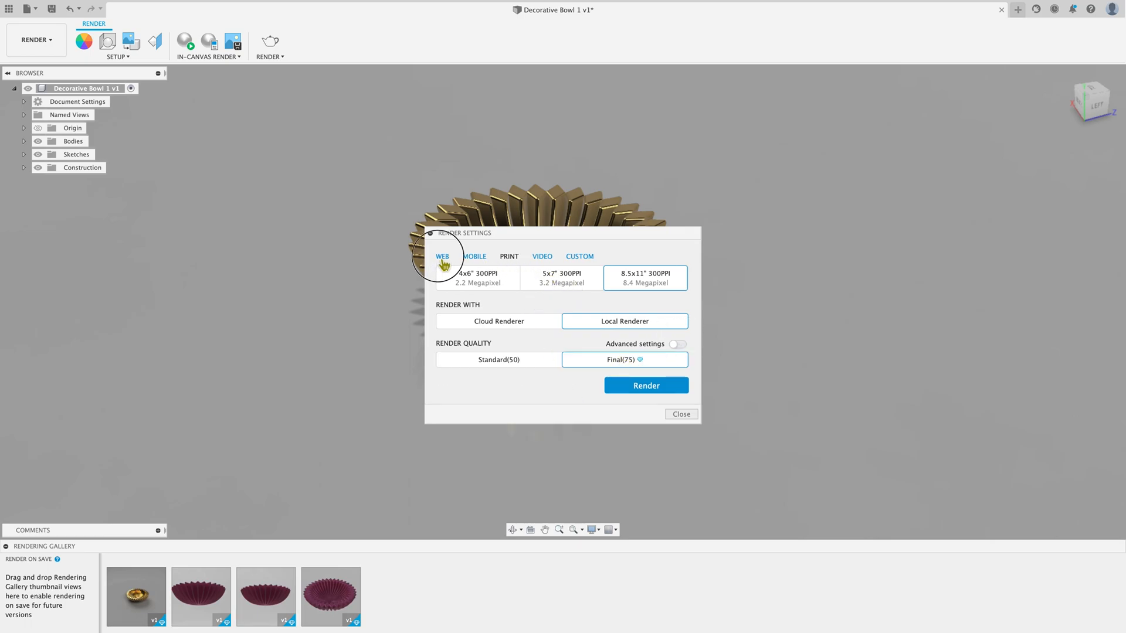
left_click(474, 261)
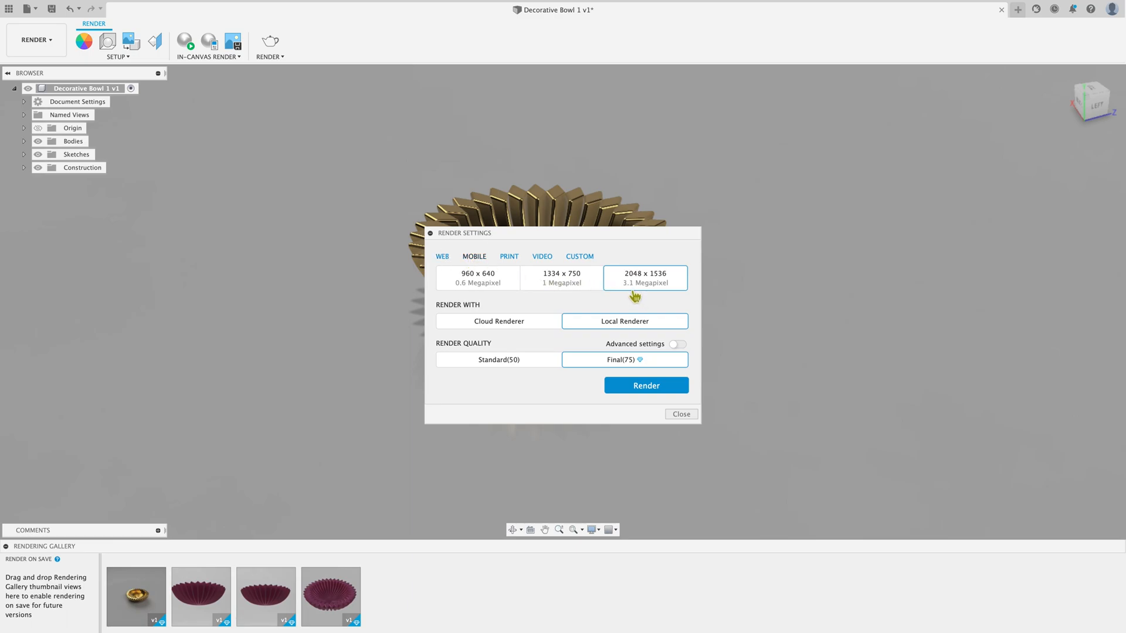
left_click(520, 259)
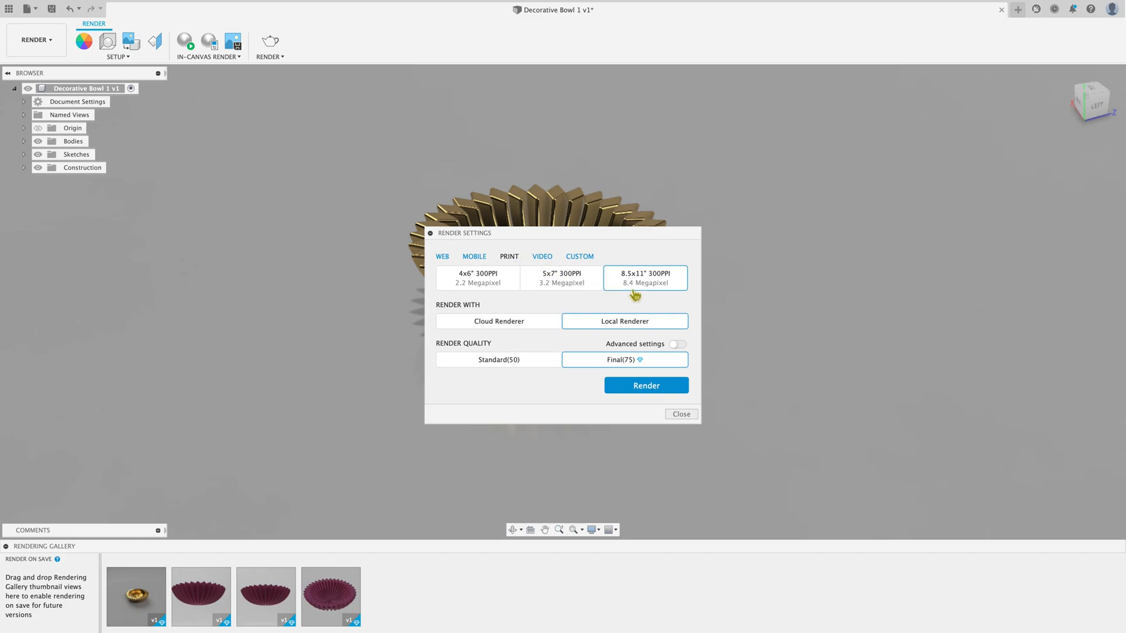
left_click(550, 261)
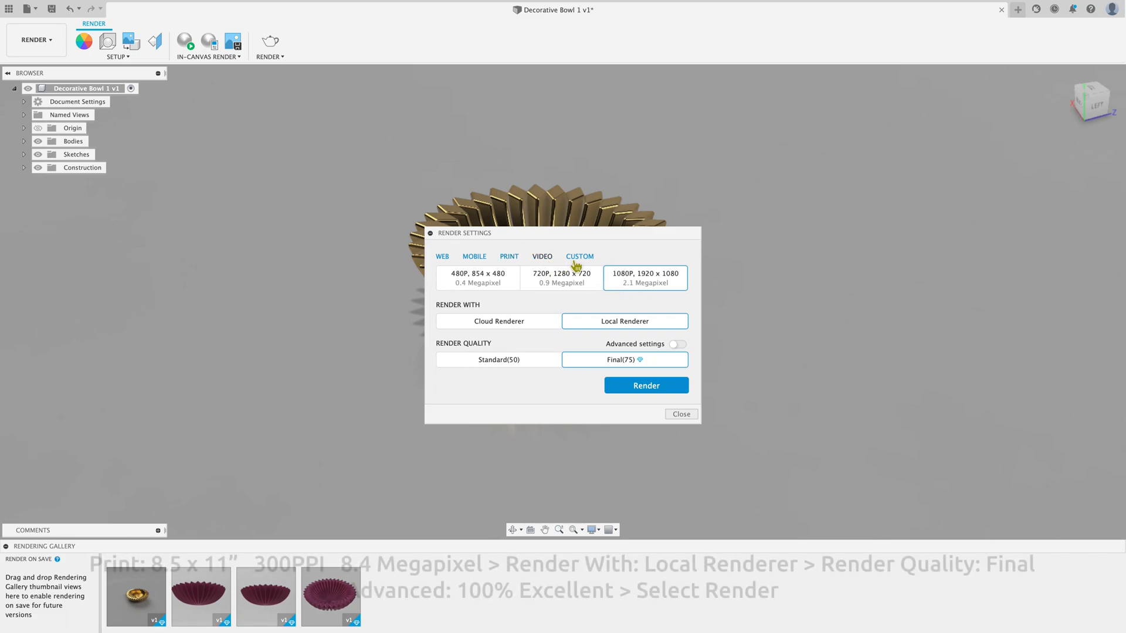
left_click(577, 261)
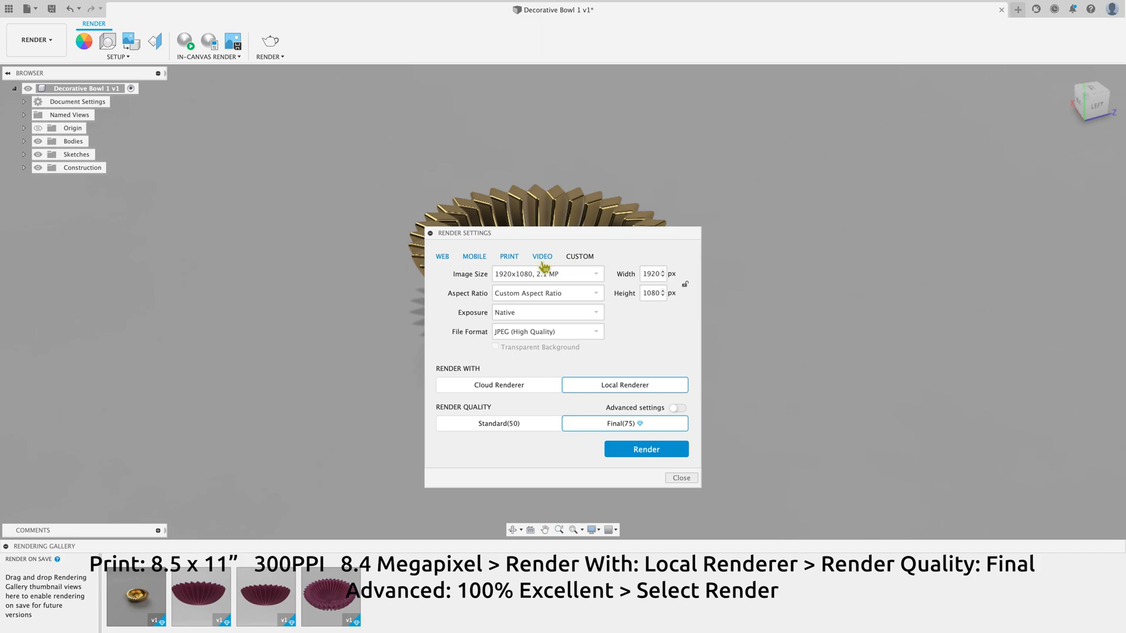
Step: Render the bowl at print size 8.5x11" 300PPI with the Local Renderer and advanced quality 100 (Excellent)
left_click(518, 263)
left_click(647, 285)
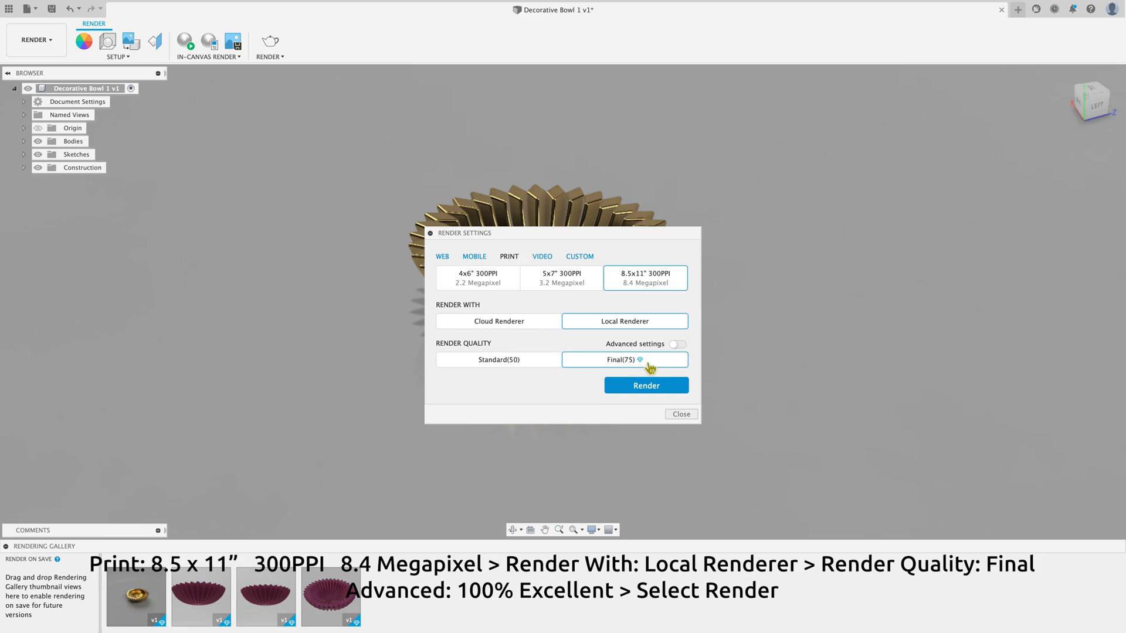
left_click(677, 346)
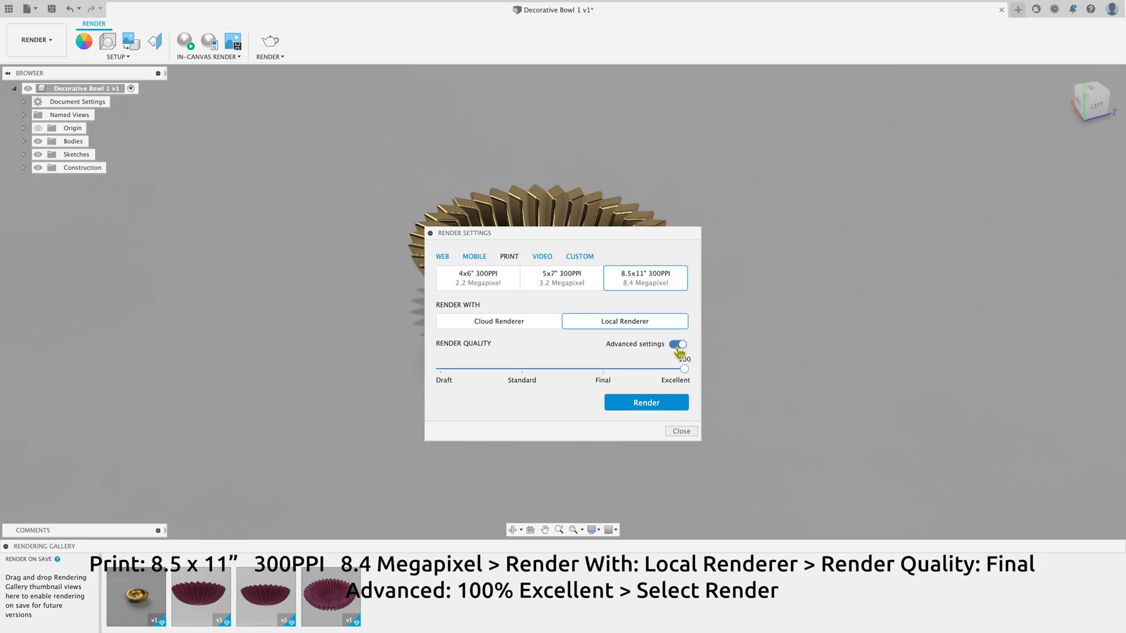
mouse_move(684, 369)
left_mouse_down()
mouse_move(604, 371)
mouse_move(700, 378)
left_mouse_up()
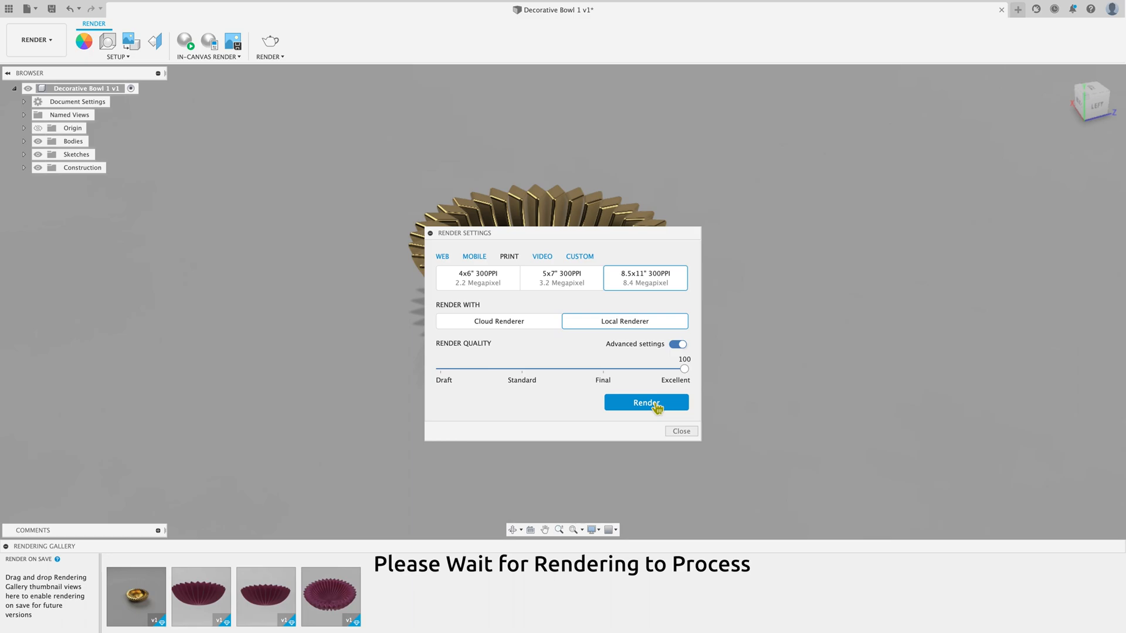
left_click(656, 405)
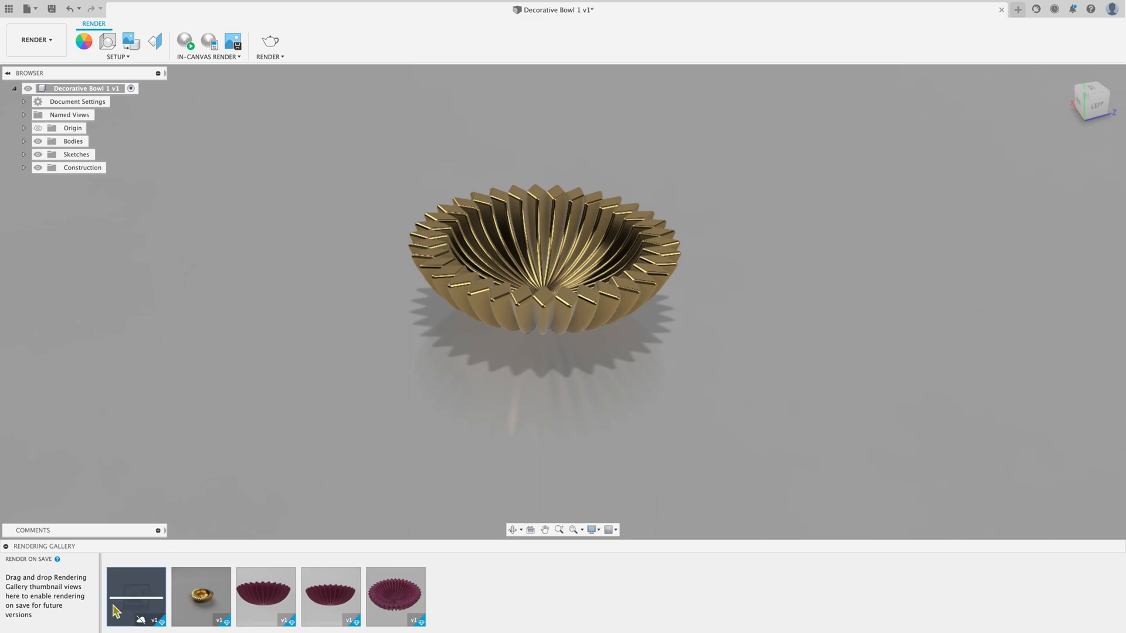
Step: Orbit around the bowl to set up a closer view of its ribbed interior and faceted rim
left_click(511, 530)
left_click_drag(522, 394, 528, 397)
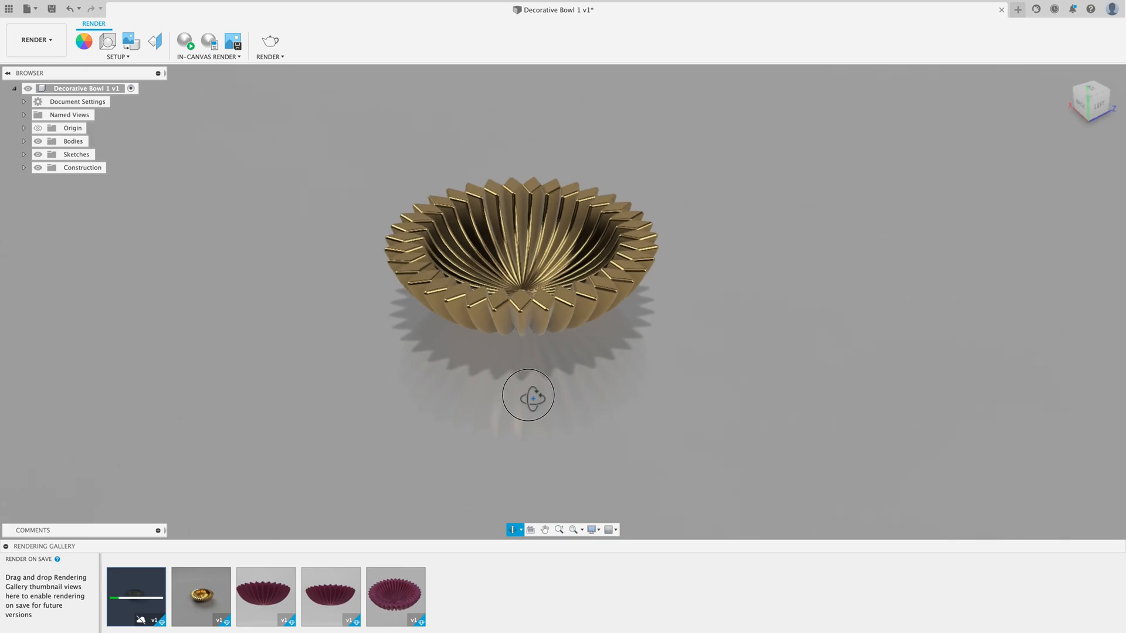
scroll(537, 291, "up", 5)
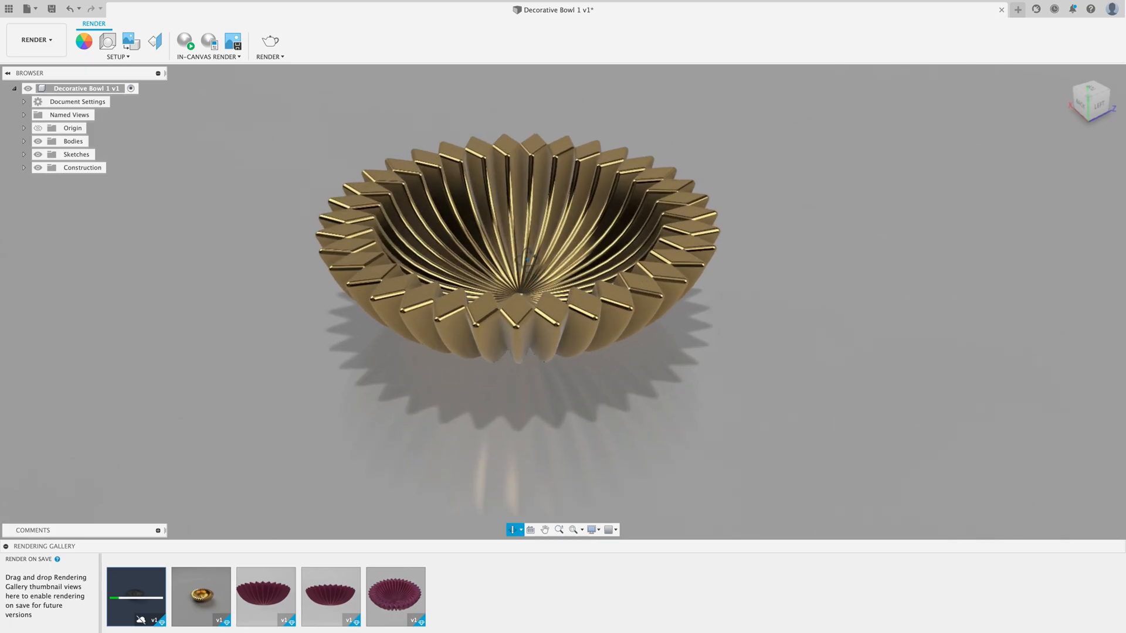
scroll(528, 257, "up", 8)
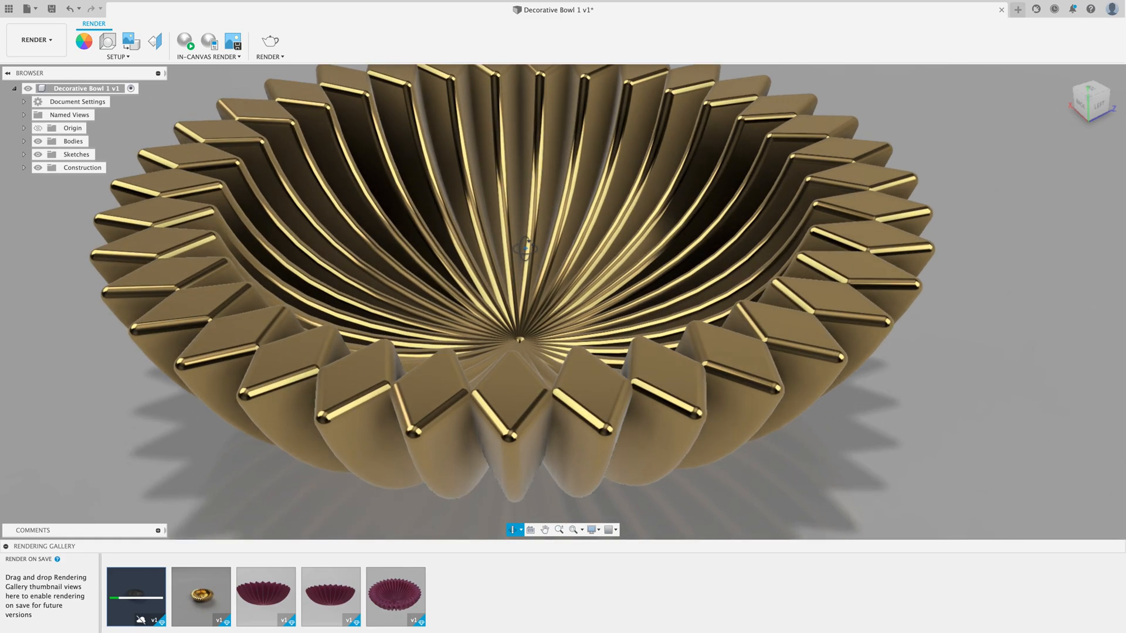
scroll(526, 248, "up", 3)
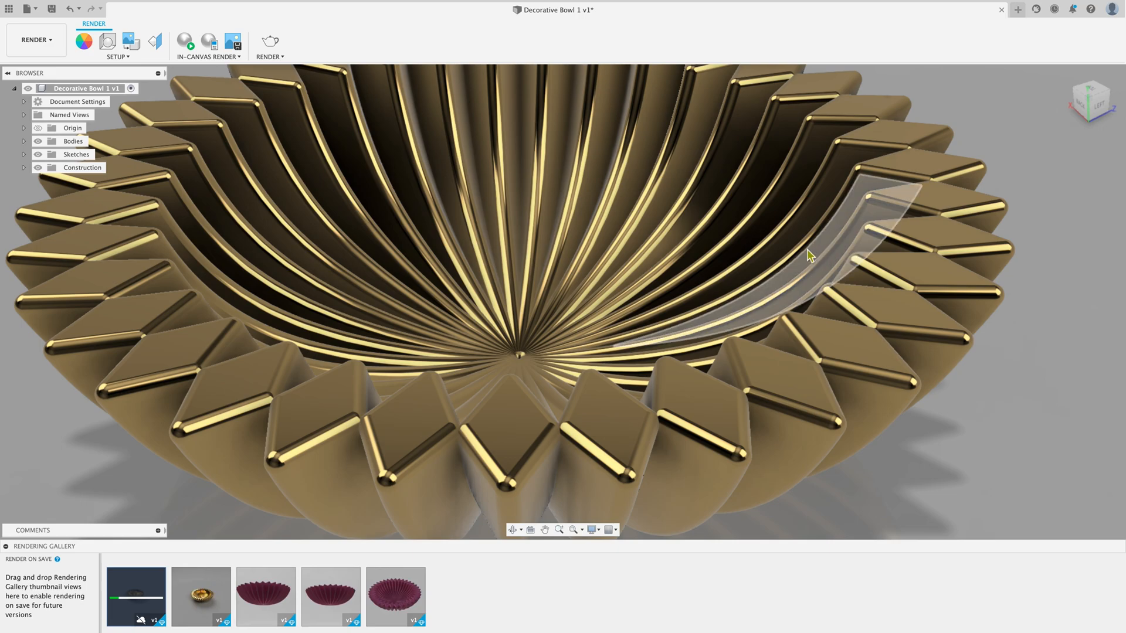
left_click(511, 529)
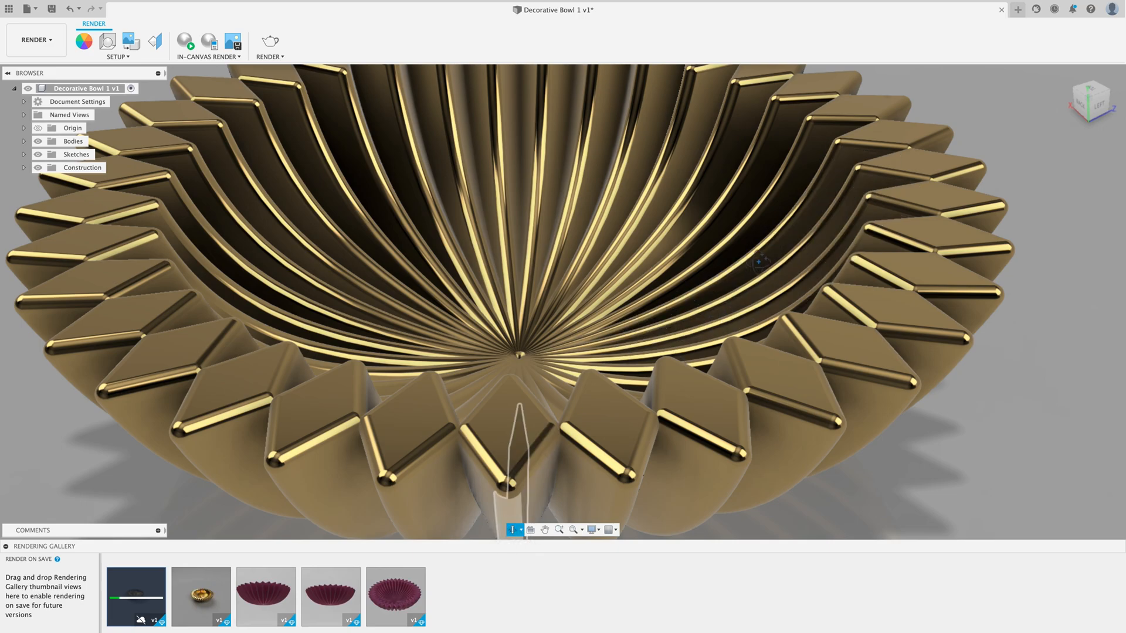
left_click_drag(759, 262, 751, 262)
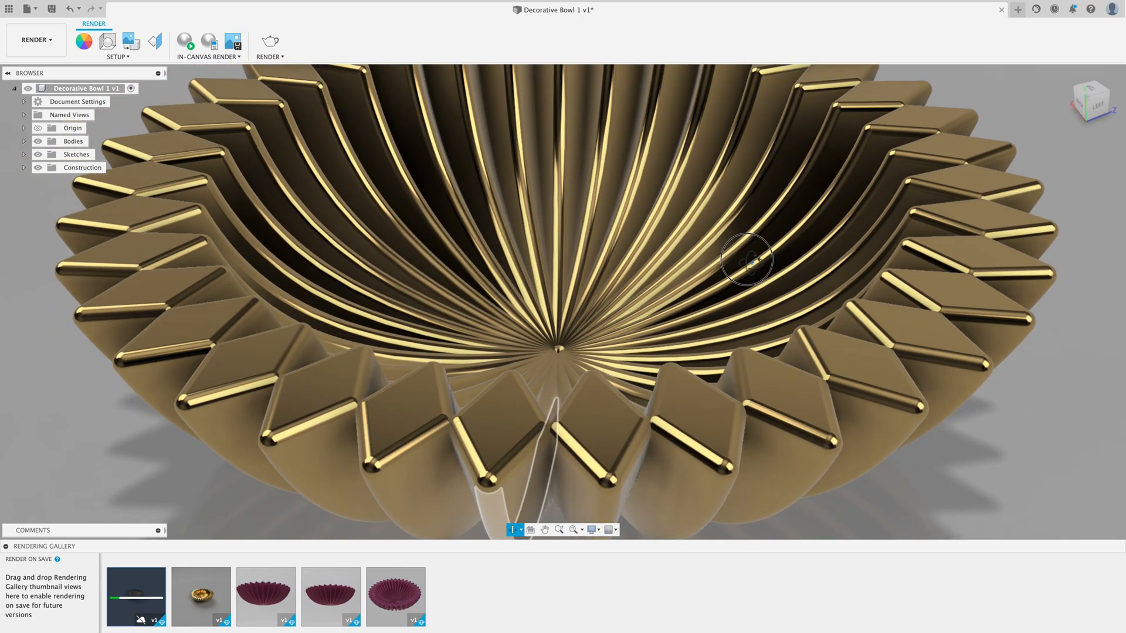
left_click(520, 530)
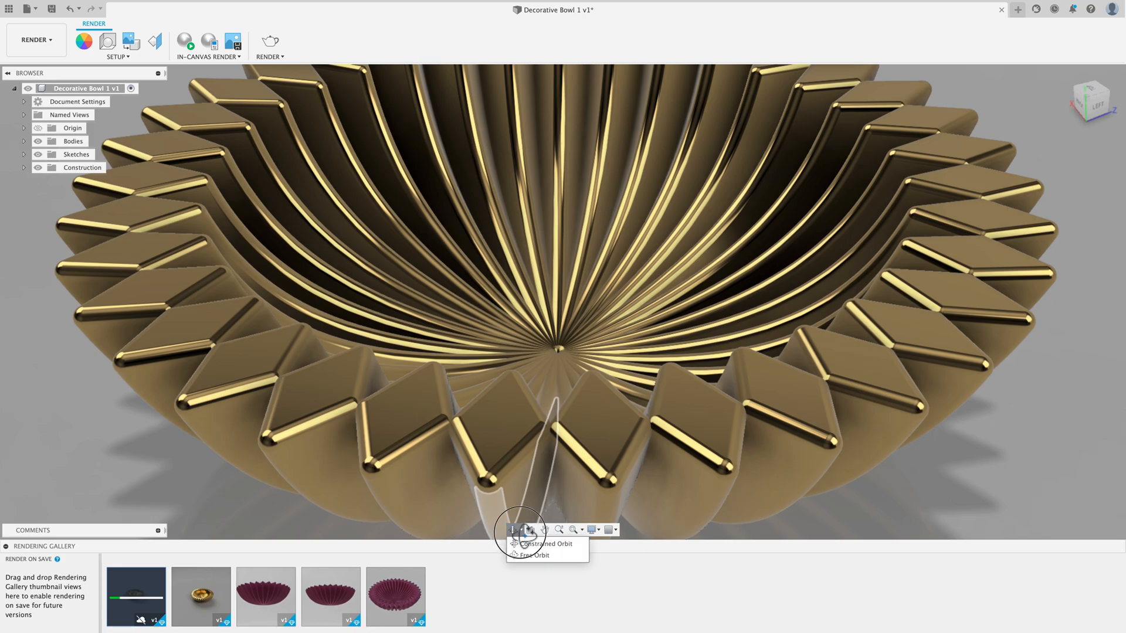
left_click_drag(615, 328, 637, 329)
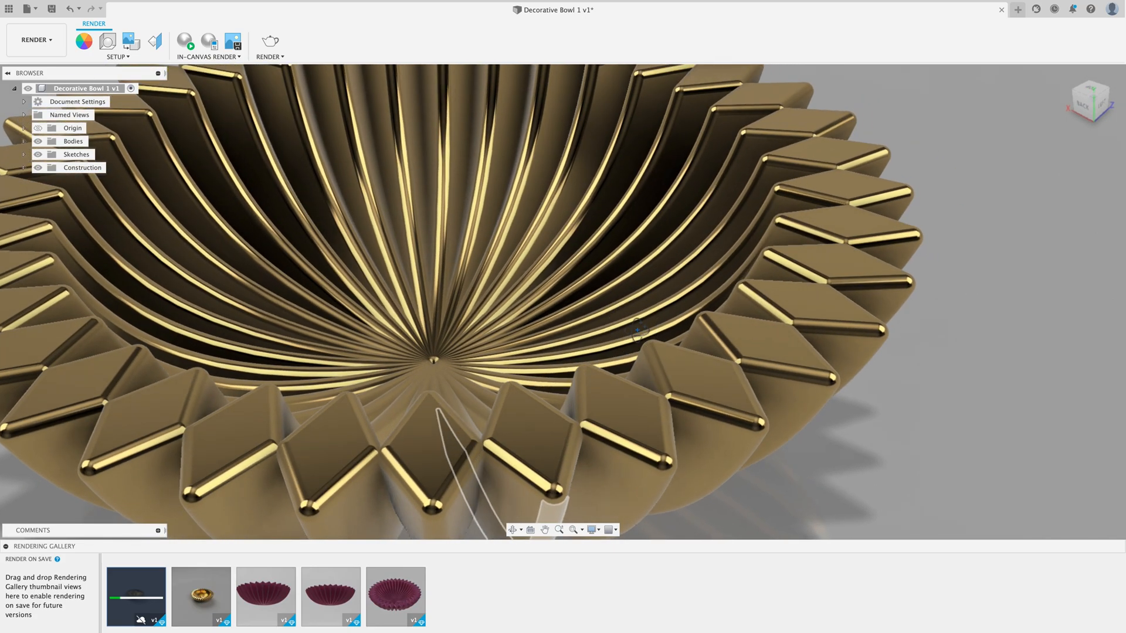
scroll(637, 330, "down", 3)
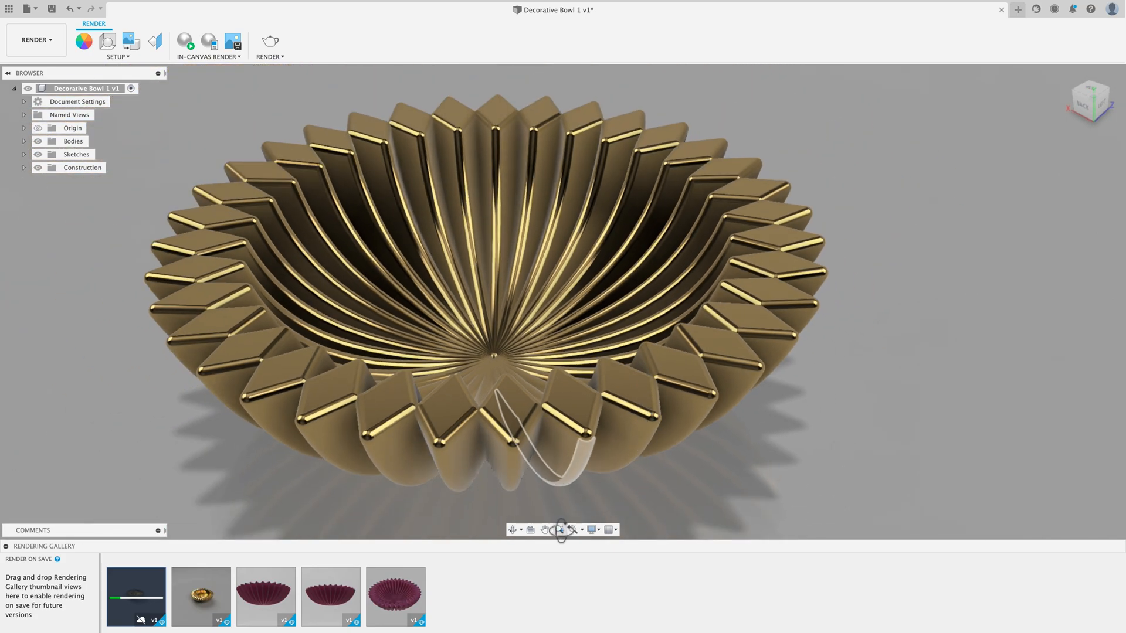
Step: Fit the whole bowl large in the view and render it locally at 8.5x11" 300PPI with quality 100
left_click(545, 530)
left_click_drag(573, 431, 578, 410)
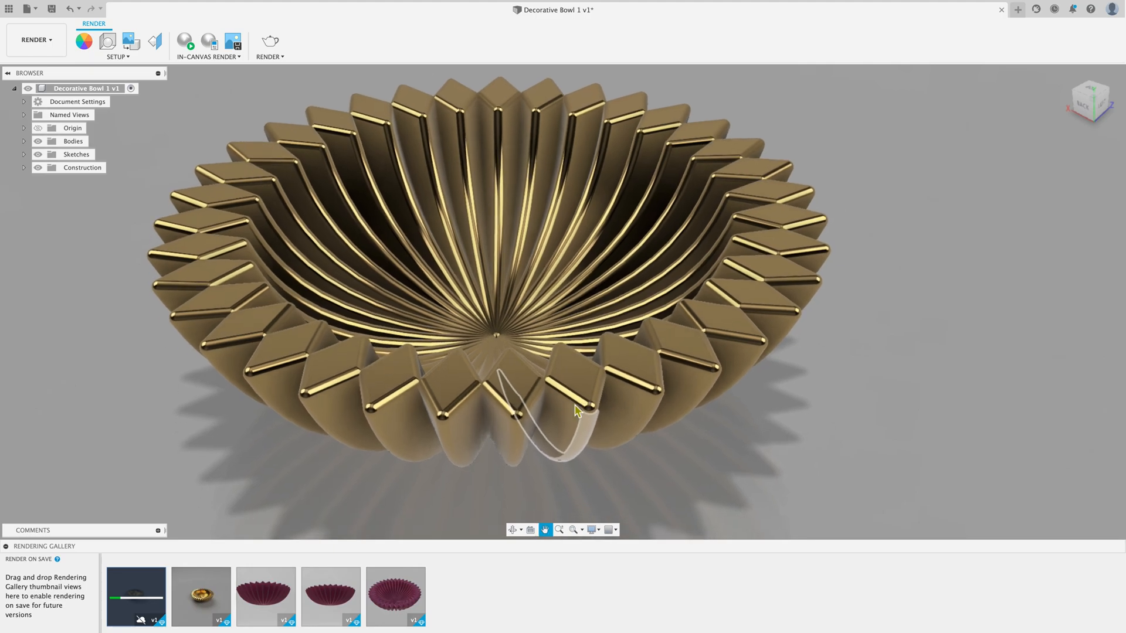
scroll(578, 409, "down", 3)
scroll(578, 409, "up", 3)
scroll(757, 203, "up", 2)
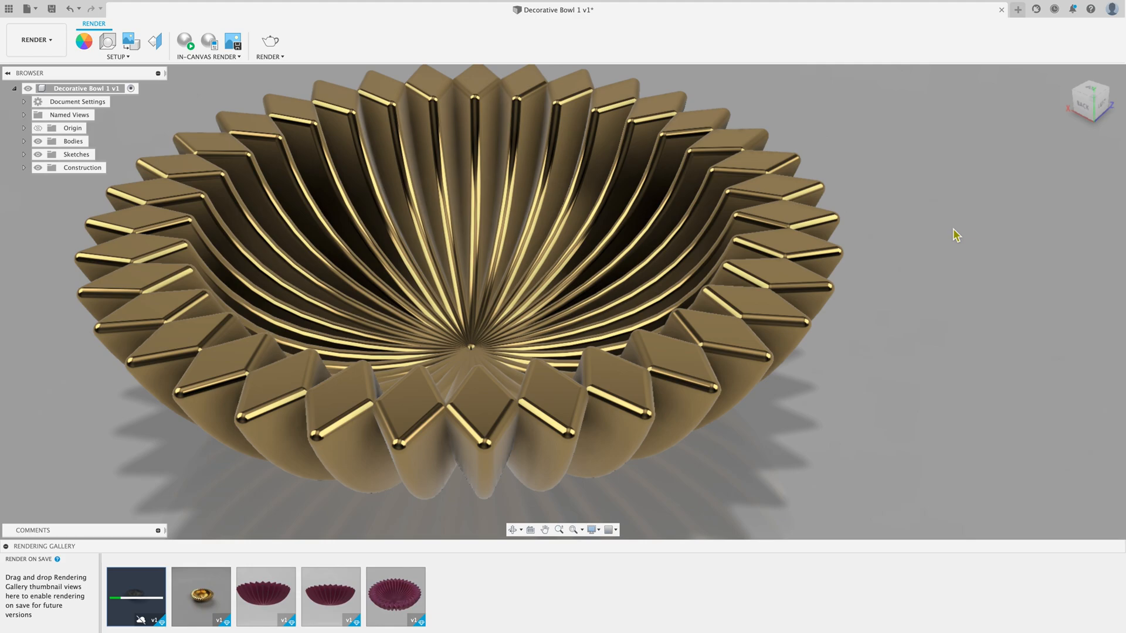
scroll(956, 235, "down", 2)
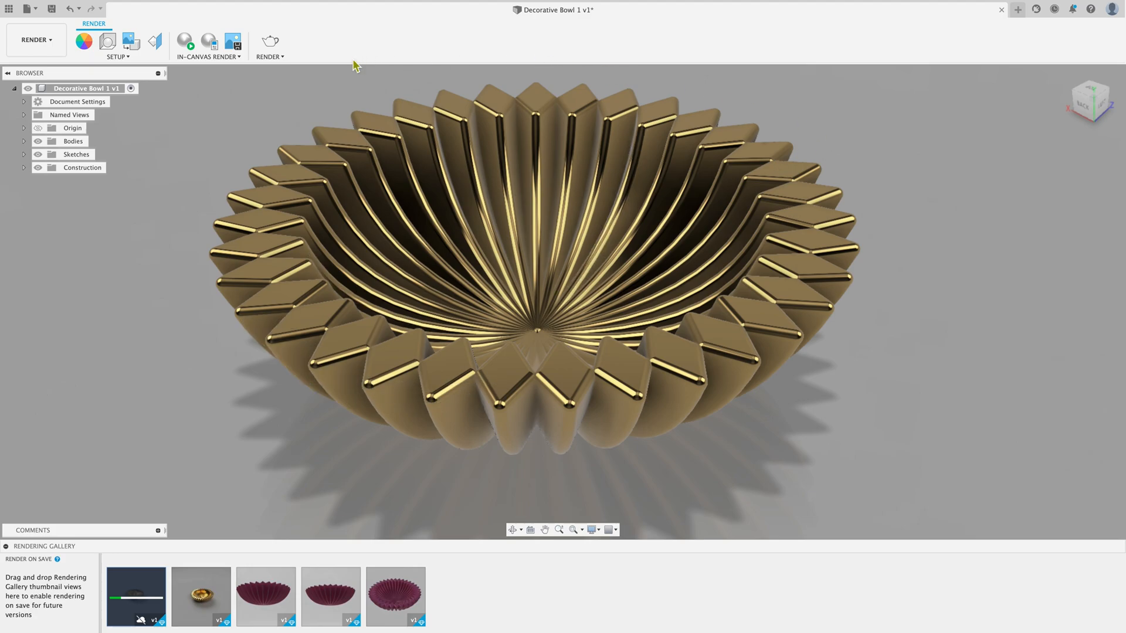
left_click(269, 41)
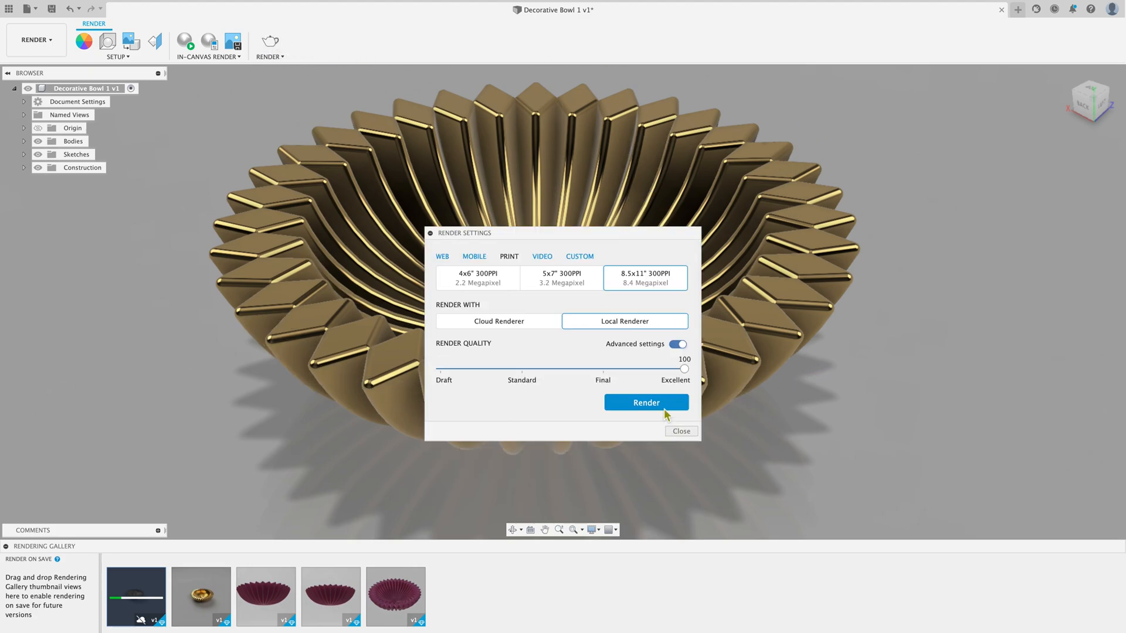
left_click(668, 404)
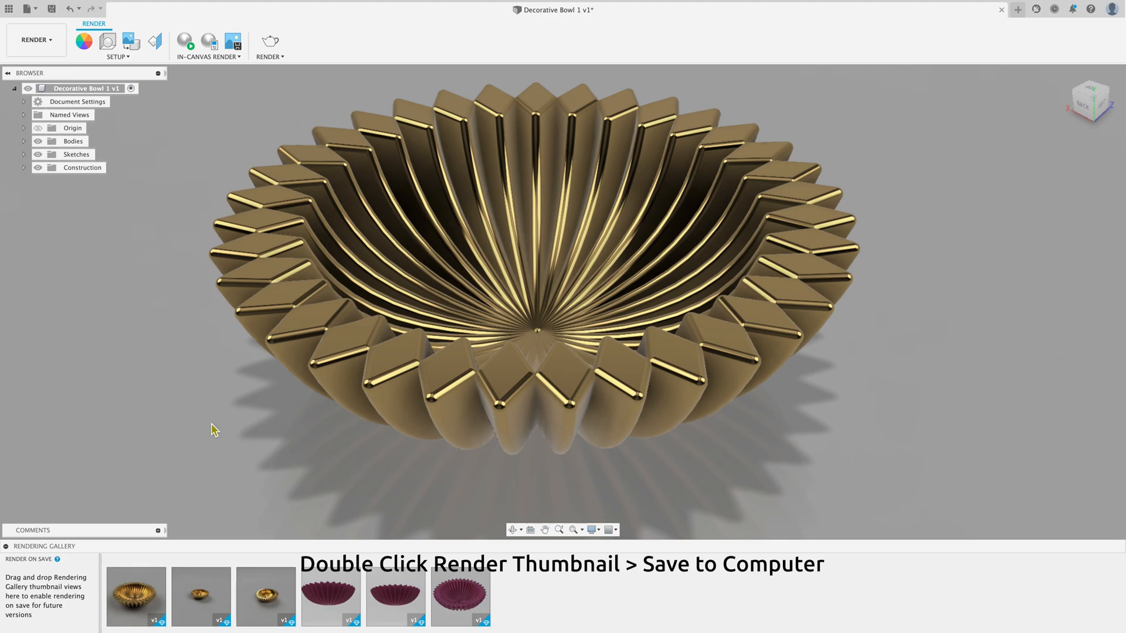
Step: Save the newest bowl render from the rendering gallery to the Desktop under its suggested name, and close the preview
double_click(148, 598)
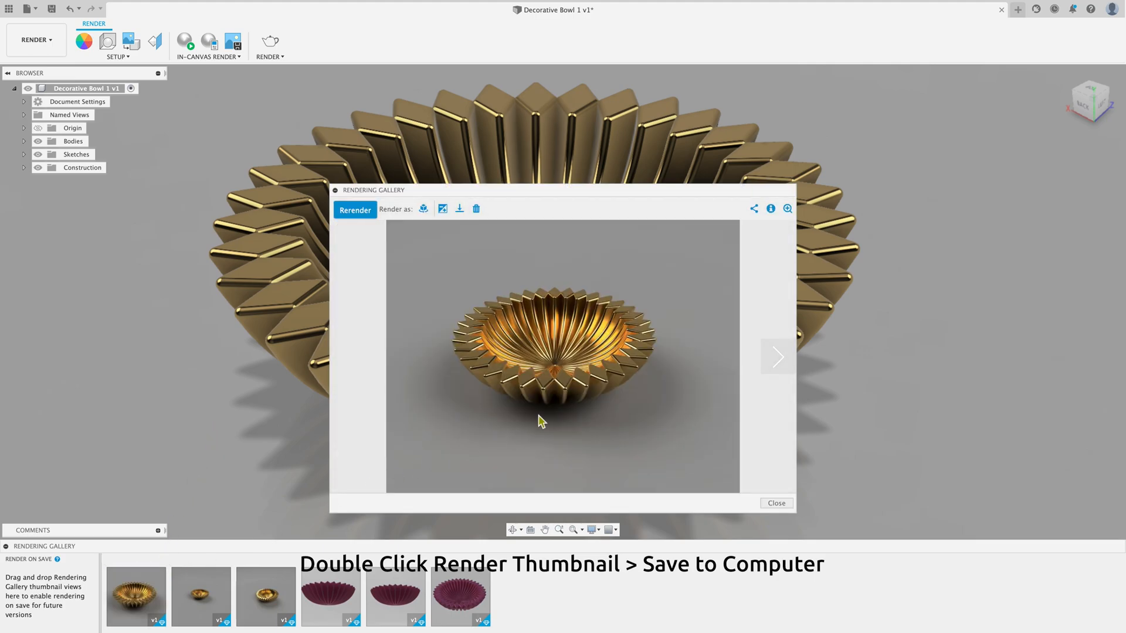
left_click(467, 215)
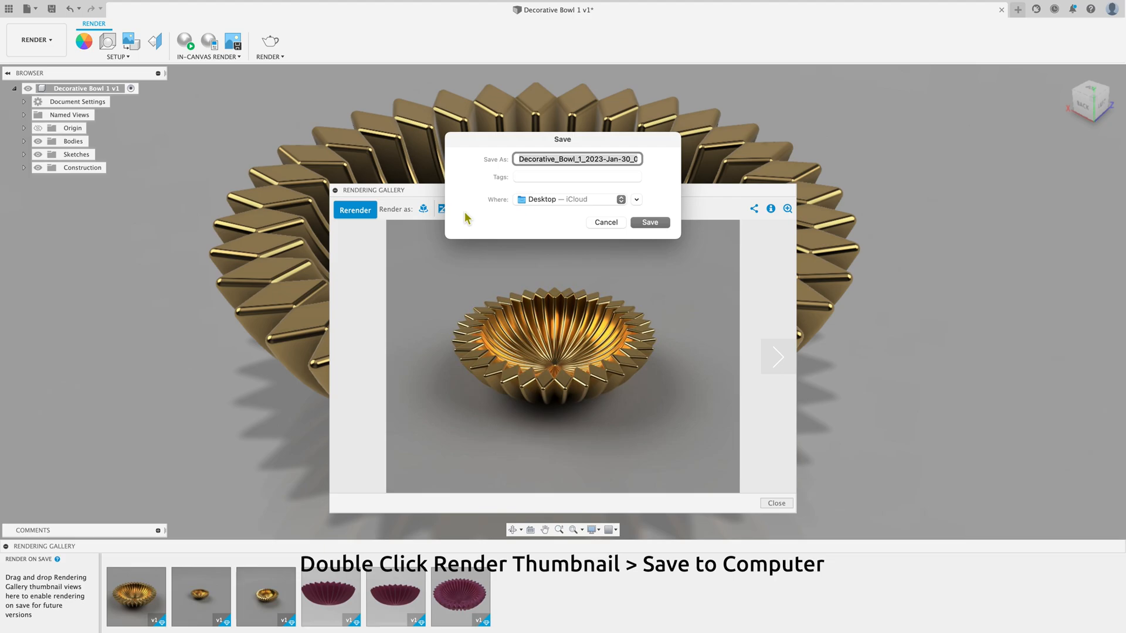
left_click(649, 222)
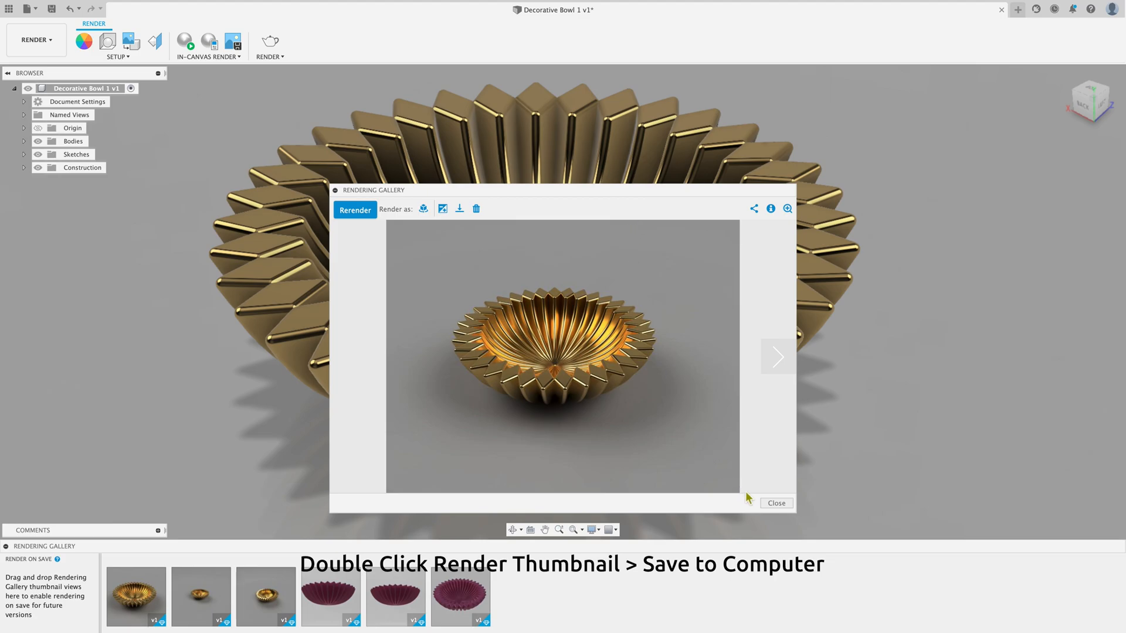
left_click(776, 503)
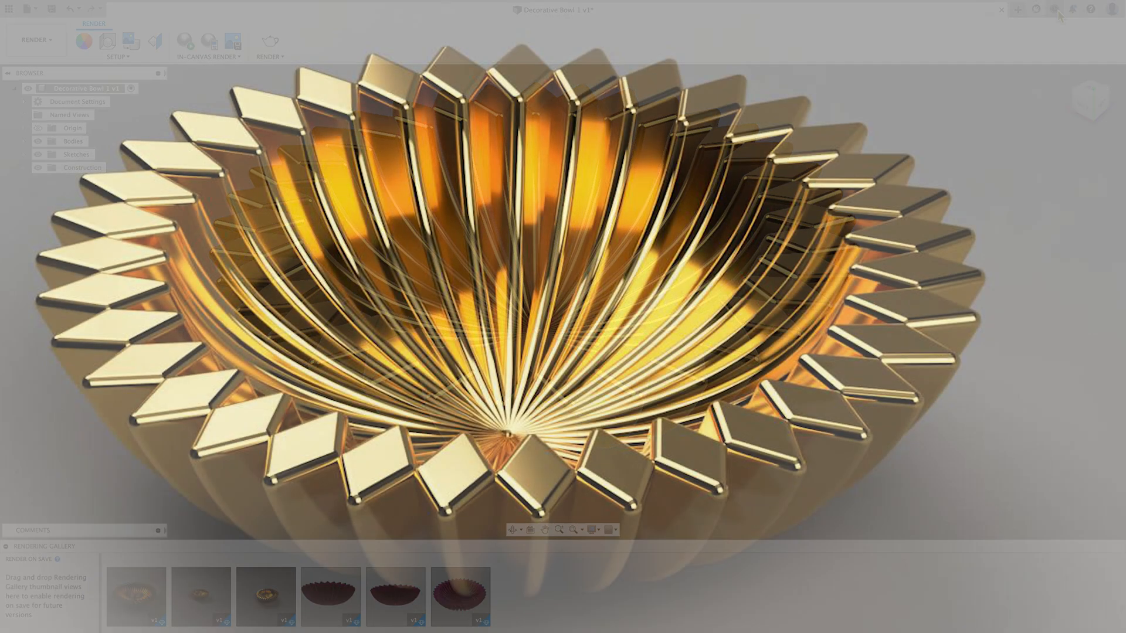